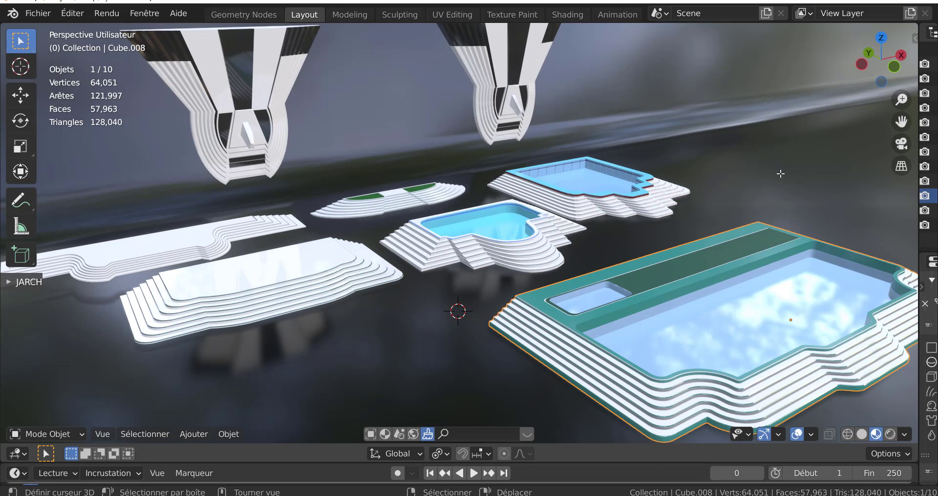
Step: Deselect everything, look at the stage scene in the other Blender window, and return to the scene with the stepped pools
{"action": "key", "text": "alt+a"}
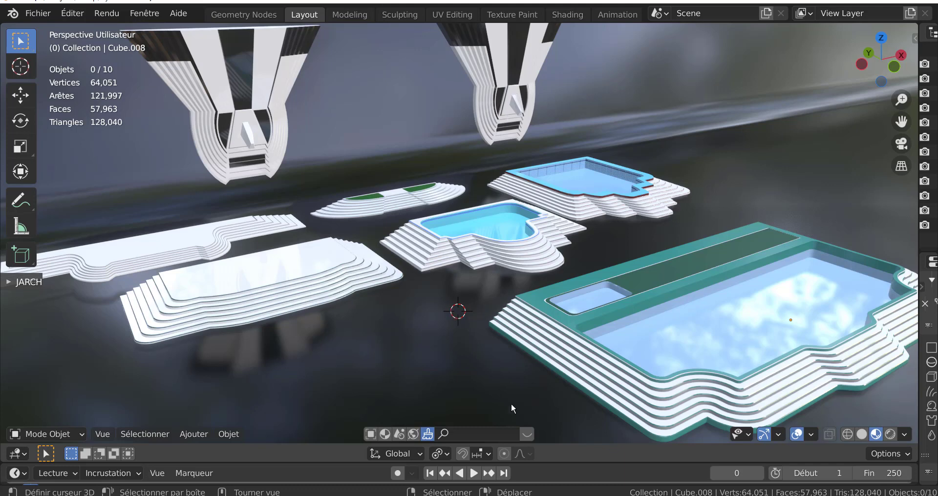
{"action": "mouse_move", "coordinate": [541, 490]}
{"action": "left_click", "coordinate": [544, 462]}
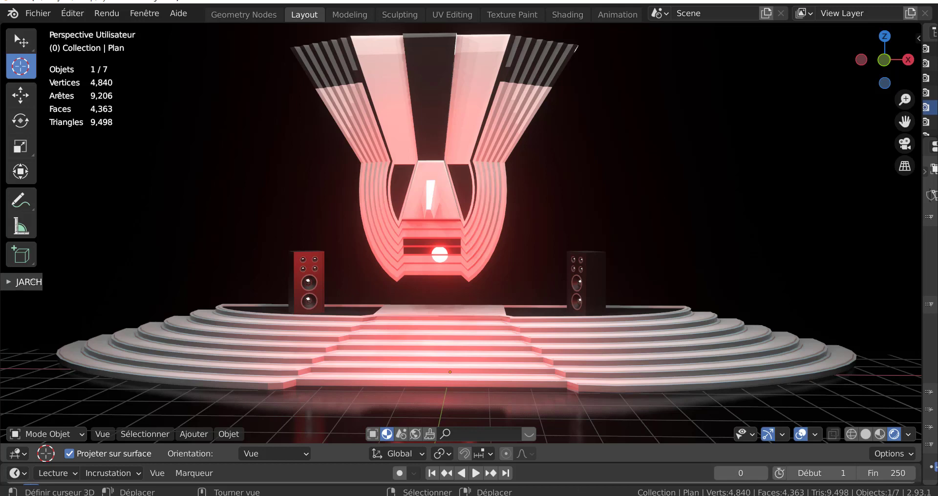
{"action": "mouse_move", "coordinate": [539, 495]}
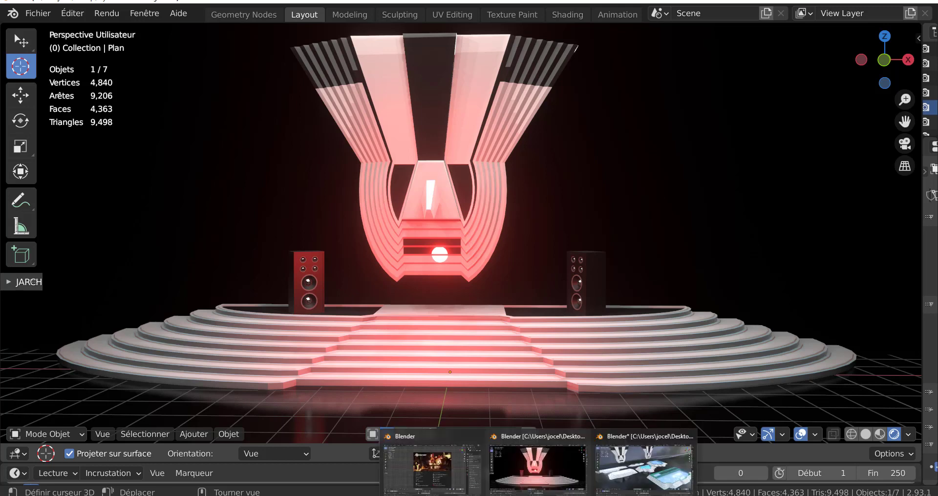
{"action": "left_click", "coordinate": [637, 446]}
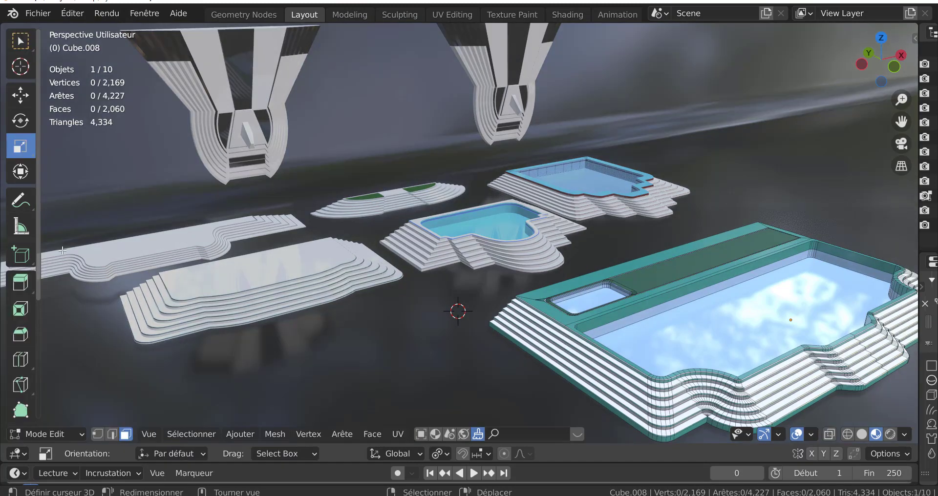
Step: Close Royal escalier.blend without saving its changes
{"action": "key", "text": "Tab"}
{"action": "scroll", "coordinate": [34, 332], "scroll_direction": "down", "scroll_amount": 4}
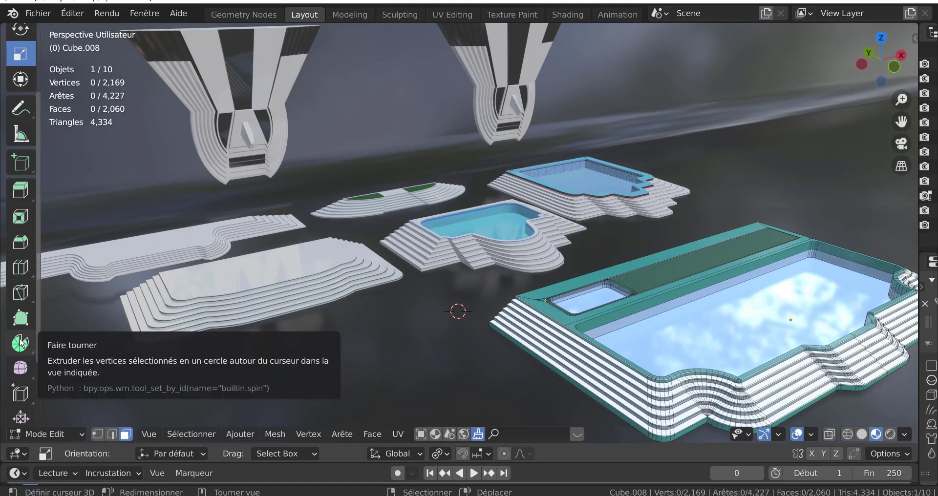
{"action": "left_click", "coordinate": [925, 1]}
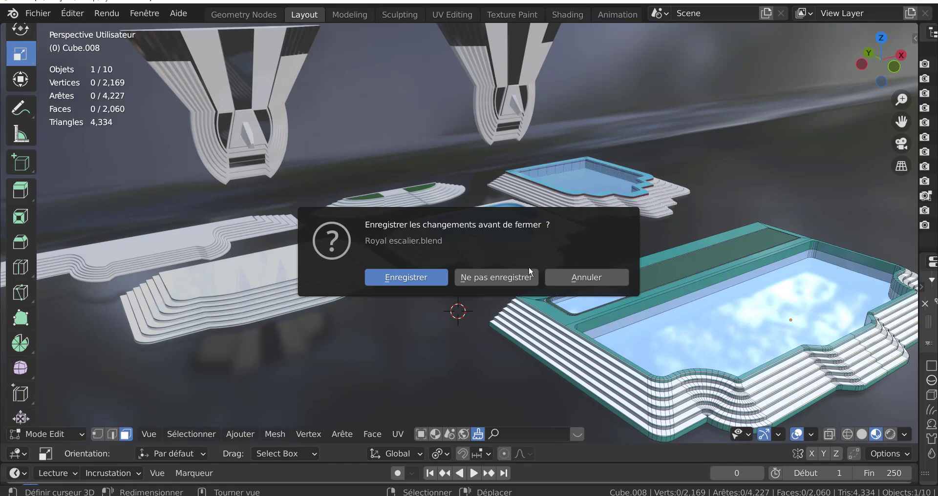
{"action": "left_click", "coordinate": [510, 274]}
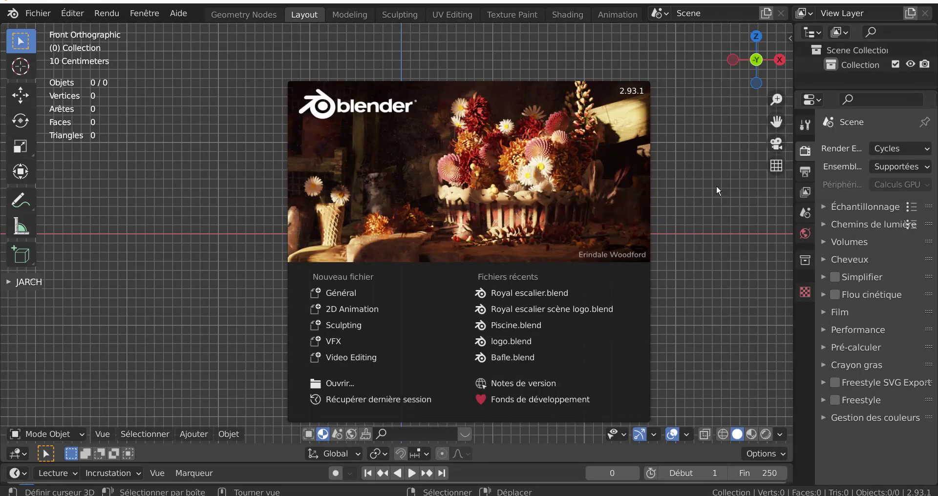
Step: Dismiss the splash screen of the empty scene and add a cube mesh
{"action": "left_click", "coordinate": [716, 191]}
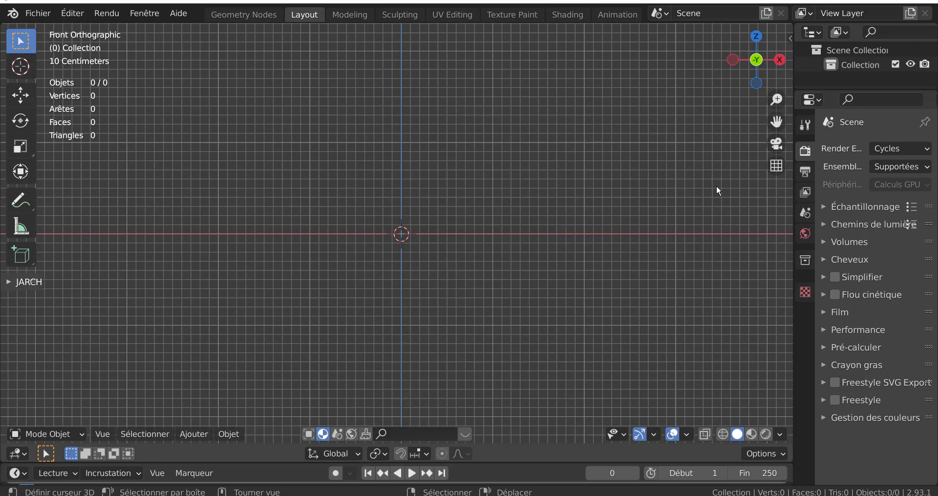
{"action": "left_click", "coordinate": [193, 434]}
{"action": "key", "text": "Escape"}
{"action": "left_click", "coordinate": [193, 434]}
{"action": "mouse_move", "coordinate": [205, 417]}
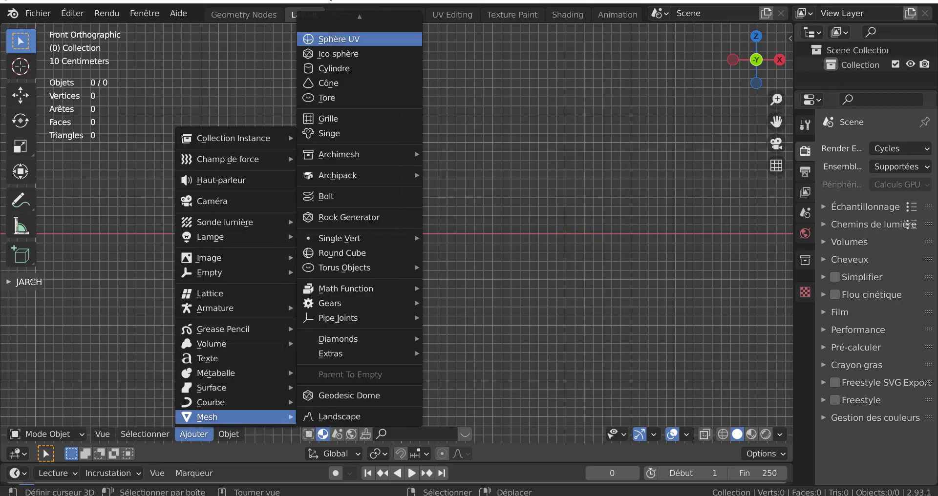
{"action": "scroll", "coordinate": [342, 39], "scroll_direction": "up", "scroll_amount": 2}
{"action": "left_click", "coordinate": [325, 37]}
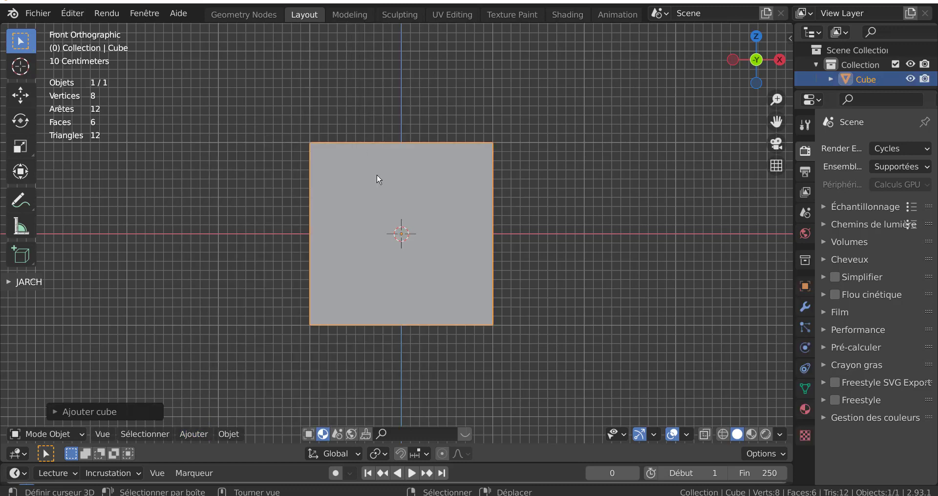
Step: Edit the cube in edge selection mode and move its bottom front edge outward about 2.5 m along negative Y
{"action": "key", "text": "Tab"}
{"action": "middle_click_drag", "start_coordinate": [377, 174], "coordinate": [220, 366]}
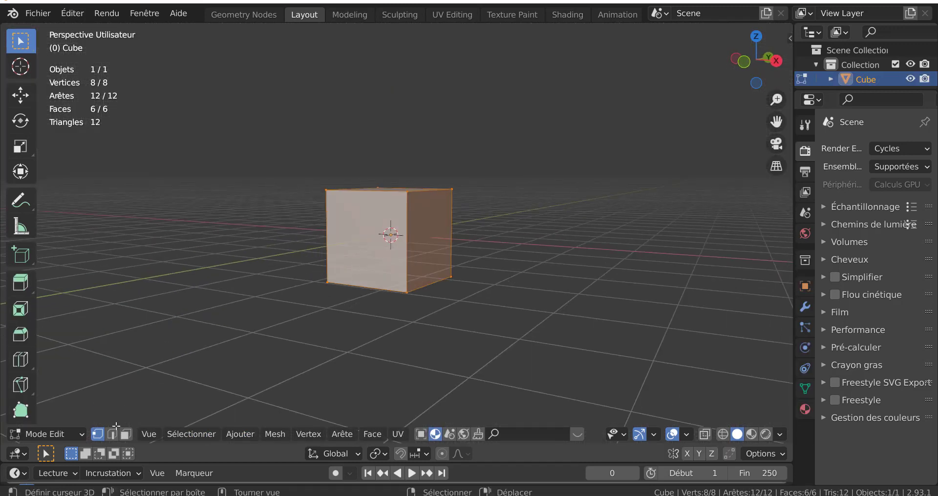
{"action": "left_click", "coordinate": [112, 433]}
{"action": "left_click", "coordinate": [357, 301]}
{"action": "middle_click_drag", "start_coordinate": [341, 329], "coordinate": [314, 351]}
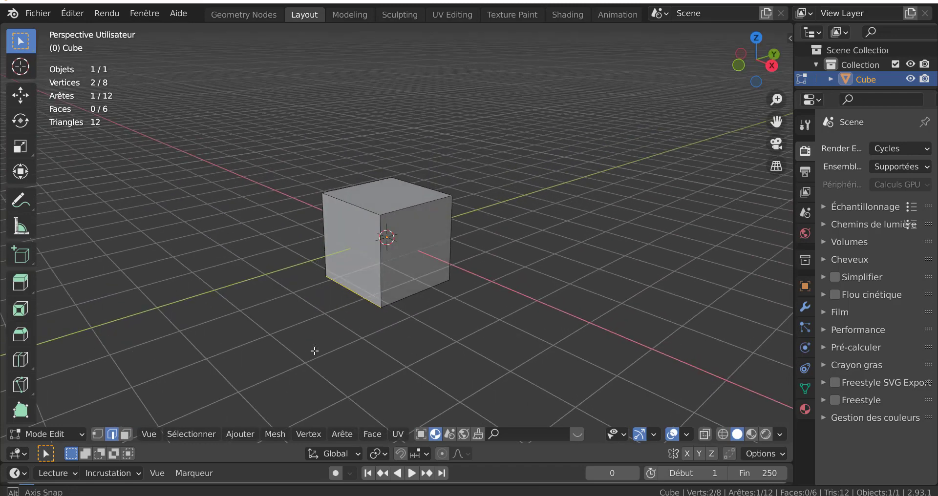
{"action": "key", "text": "KP_7"}
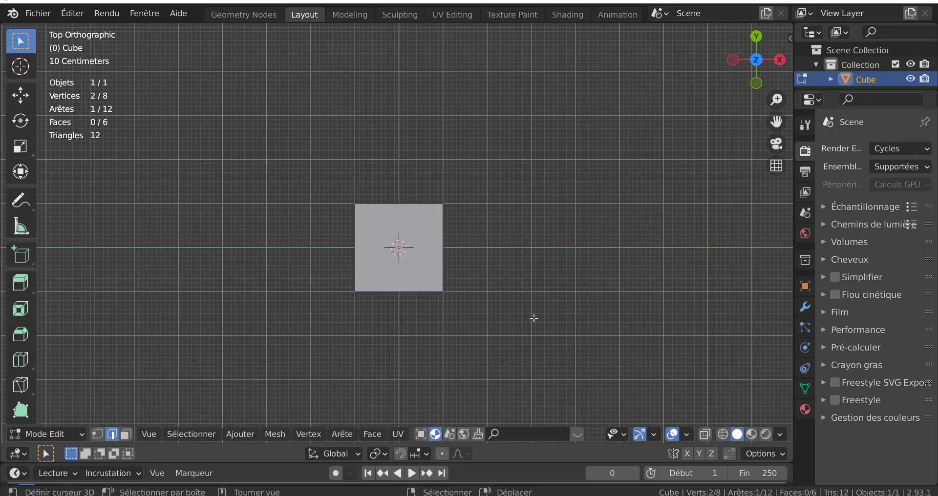
{"action": "key", "text": "e"}
{"action": "key", "text": "y"}
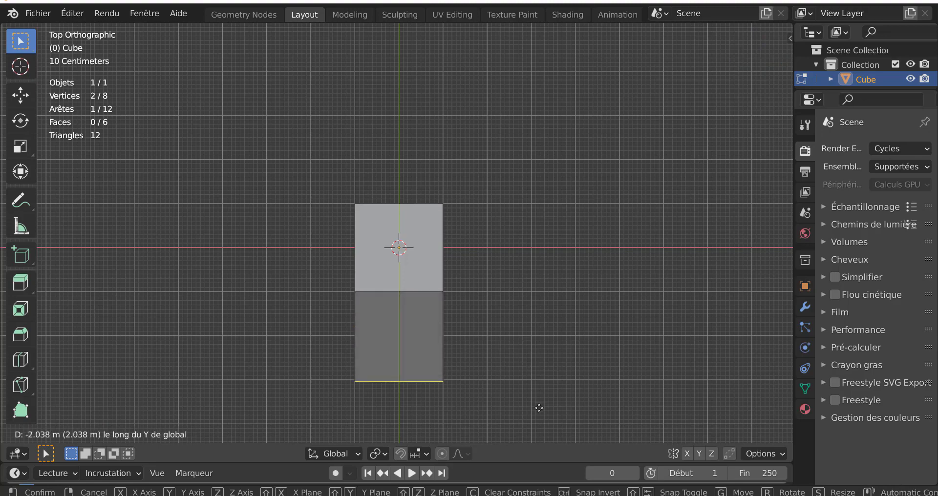
{"action": "left_click", "coordinate": [552, 389]}
Step: Move the bottom edge on the cube's positive X side outward about 2.7 m along X
{"action": "middle_click_drag", "start_coordinate": [551, 389], "coordinate": [413, 292]}
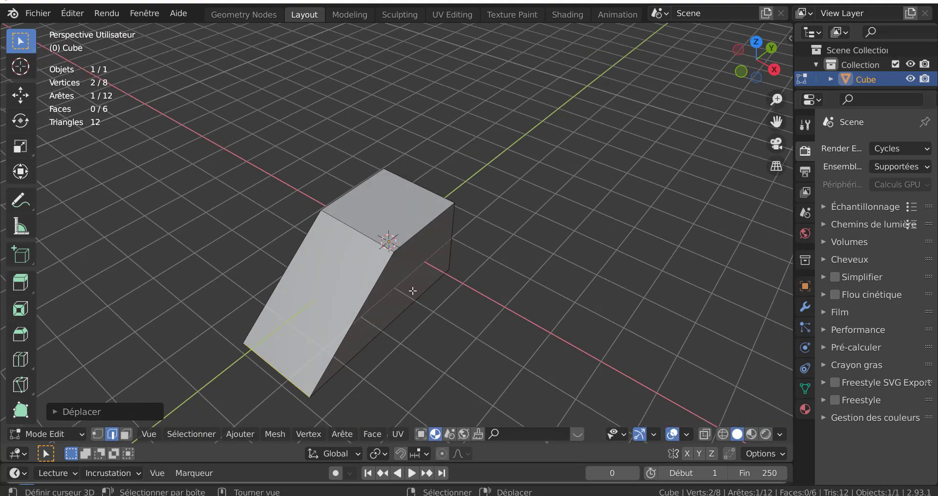
{"action": "left_click", "coordinate": [413, 291]}
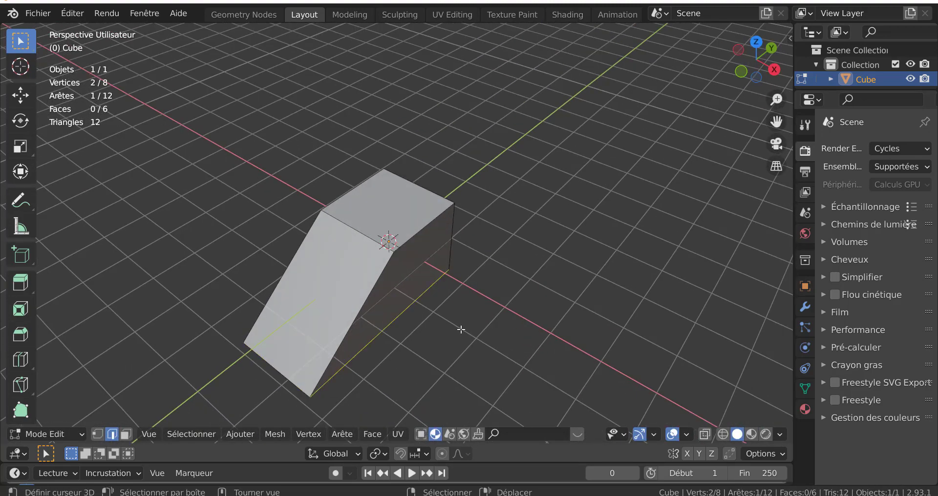
{"action": "key", "text": "KP_7"}
{"action": "key", "text": "g"}
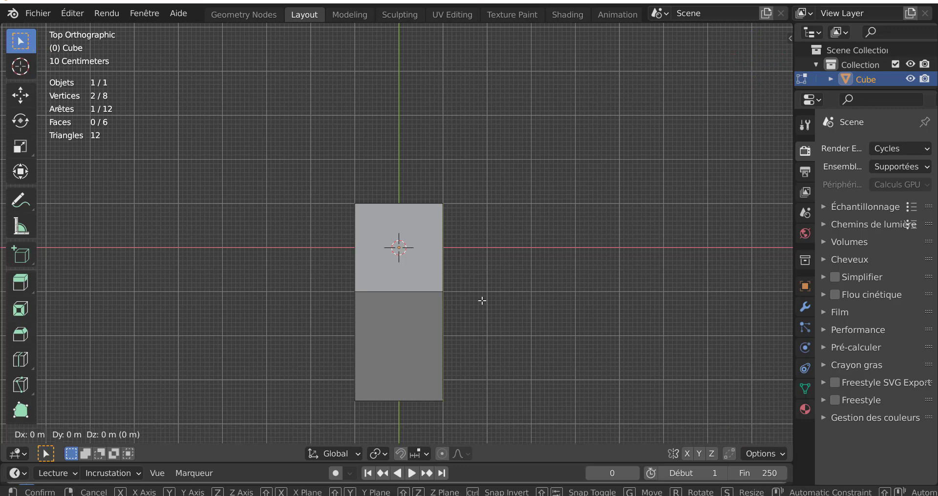
{"action": "key", "text": "x"}
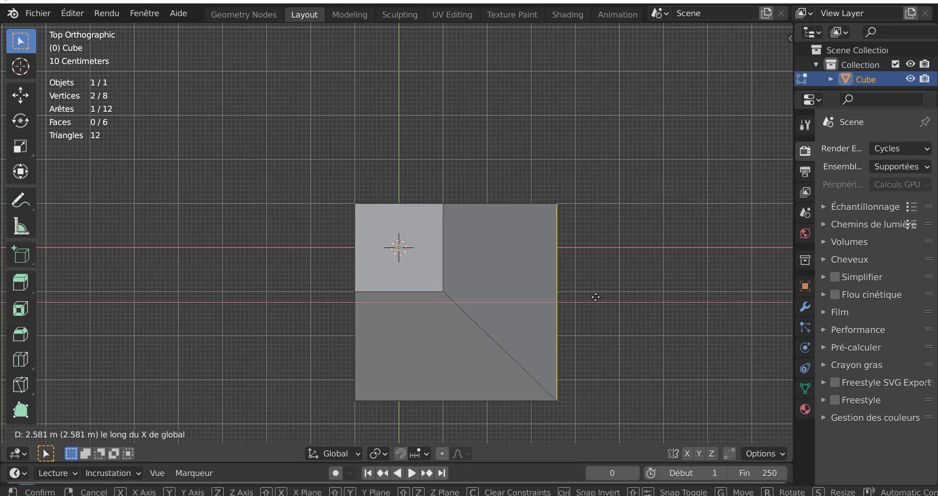
{"action": "left_click", "coordinate": [605, 296]}
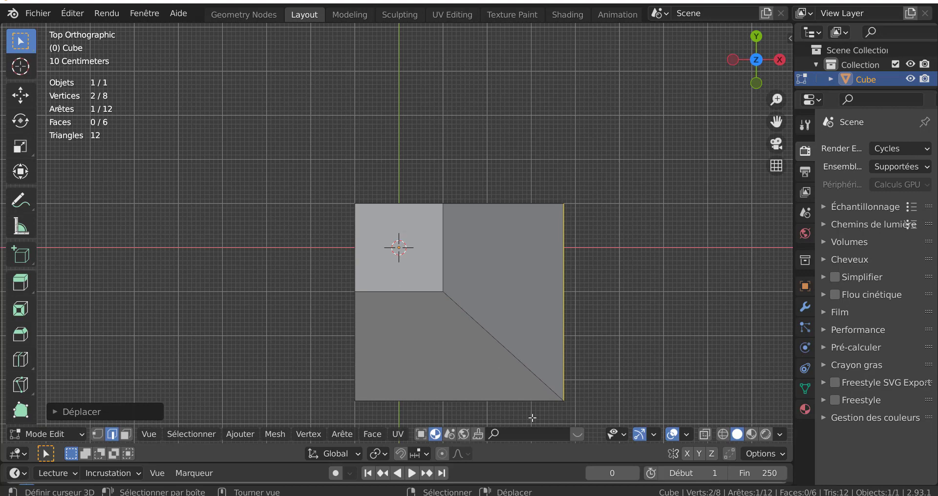
Step: Move the bottom front edge slightly farther outward along negative Y
{"action": "middle_click_drag", "start_coordinate": [402, 370], "coordinate": [328, 308]}
{"action": "key", "text": "Tab"}
{"action": "key", "text": "Tab"}
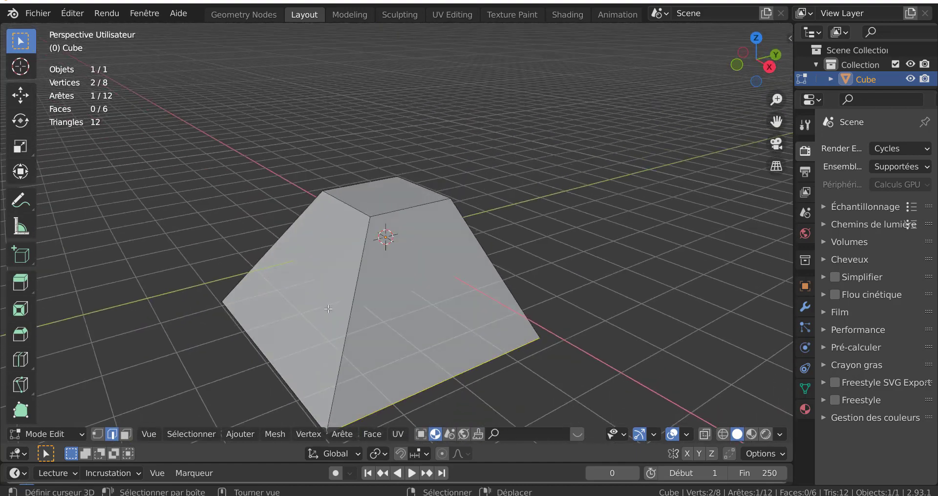
{"action": "left_click", "coordinate": [260, 352]}
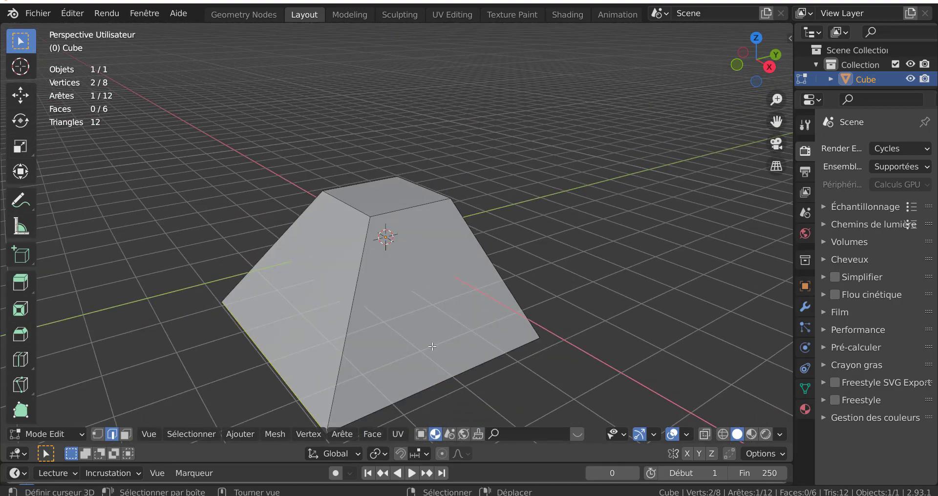
{"action": "key", "text": "g"}
{"action": "key", "text": "y"}
{"action": "left_click", "coordinate": [416, 360]}
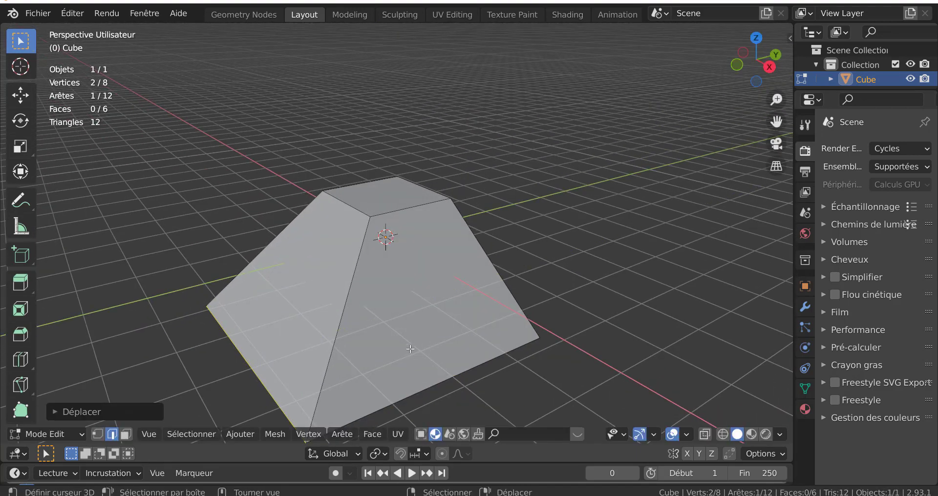
Step: Add 12 evenly spaced horizontal loop cuts around the sloped body of the cube
{"action": "key", "text": "ctrl+r"}
{"action": "scroll", "coordinate": [351, 287], "scroll_direction": "up", "scroll_amount": 12}
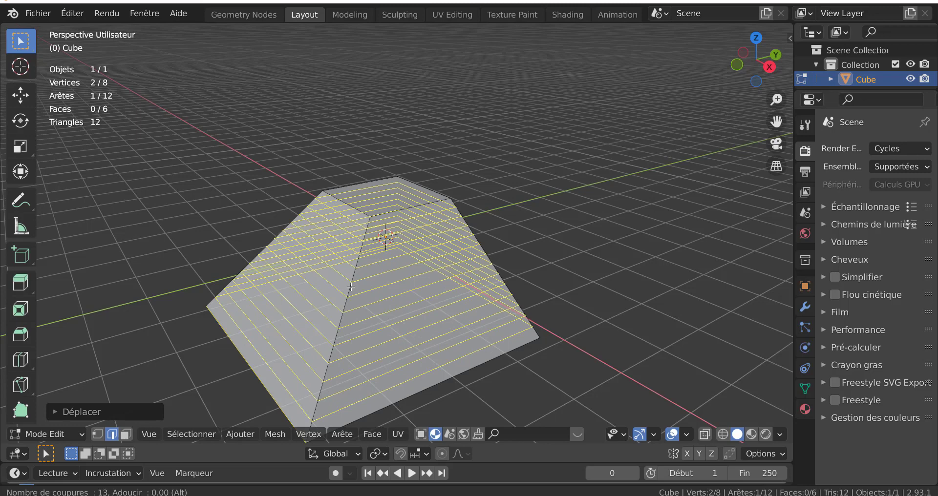
{"action": "scroll", "coordinate": [351, 287], "scroll_direction": "up", "scroll_amount": 1}
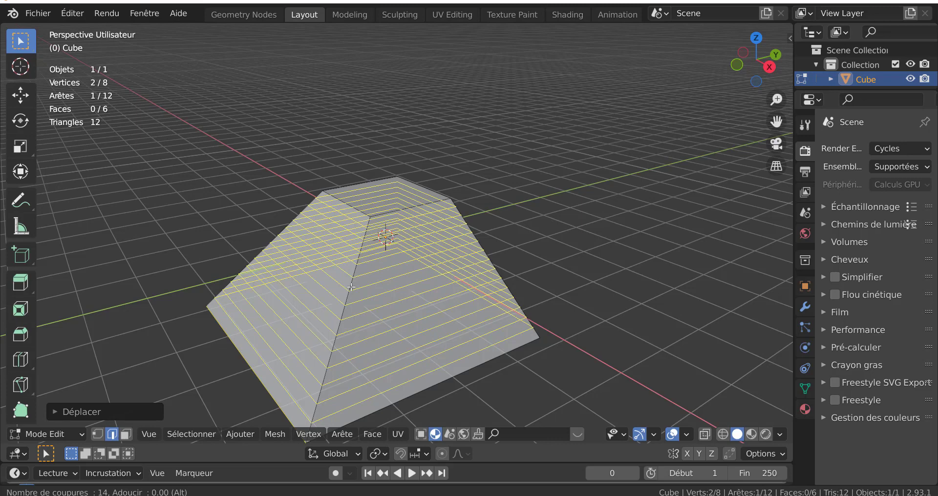
{"action": "scroll", "coordinate": [351, 287], "scroll_direction": "down", "scroll_amount": 4}
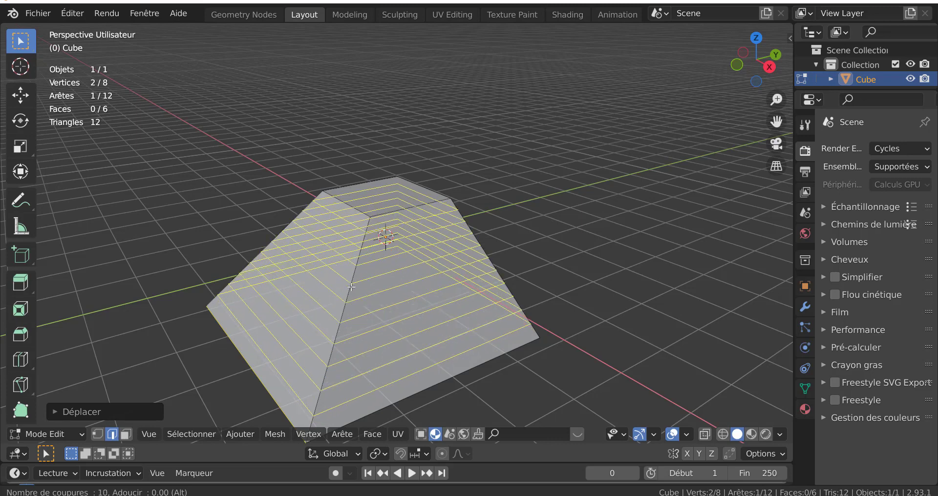
{"action": "scroll", "coordinate": [351, 287], "scroll_direction": "up", "scroll_amount": 2}
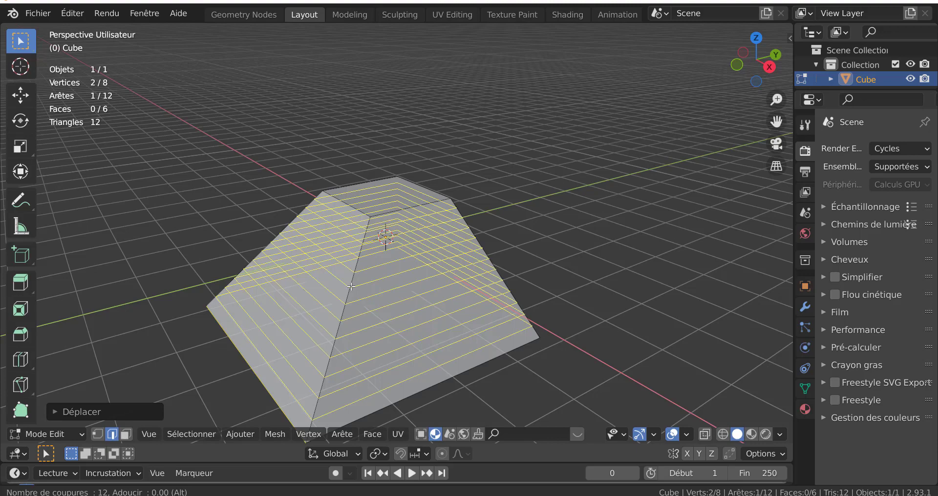
{"action": "left_click", "coordinate": [350, 287]}
{"action": "left_click", "coordinate": [351, 287]}
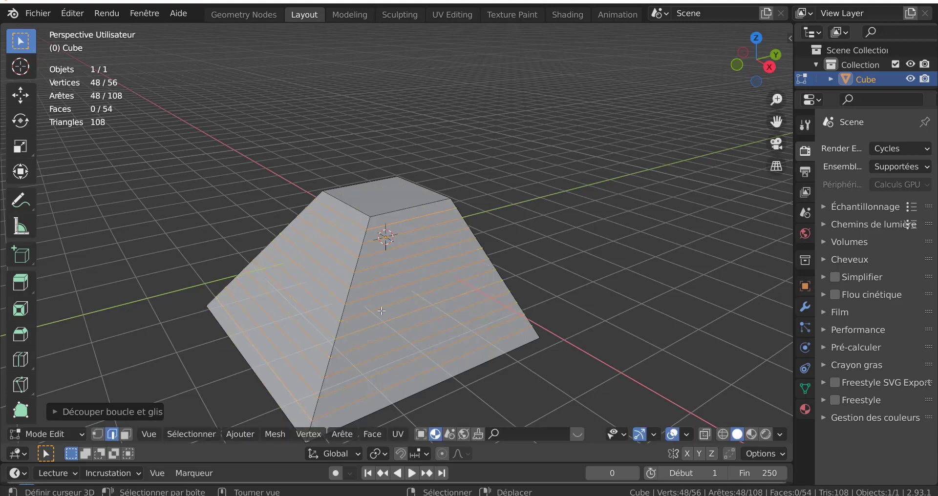
Step: Select every second horizontal edge loop on the sloped body, six in all, and lower them about 0.15 m along Z
{"action": "middle_click_drag", "start_coordinate": [438, 322], "coordinate": [511, 334]}
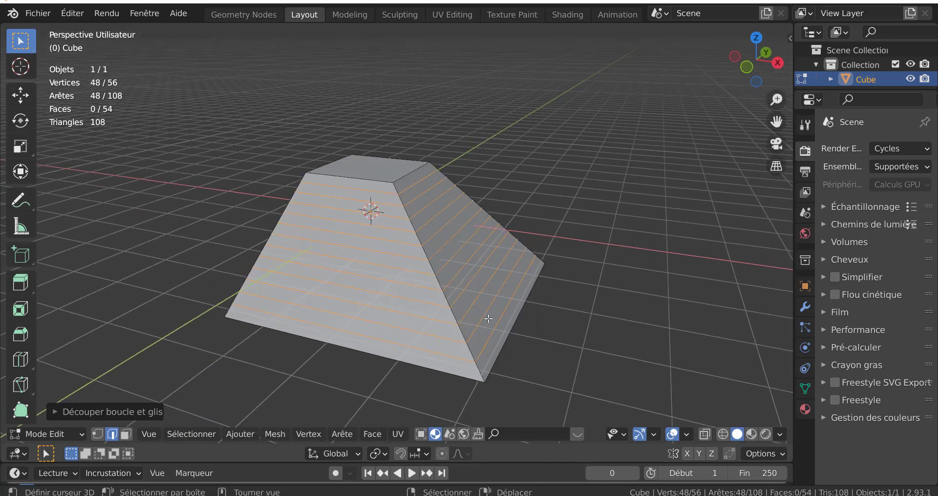
{"action": "left_click", "coordinate": [486, 317]}
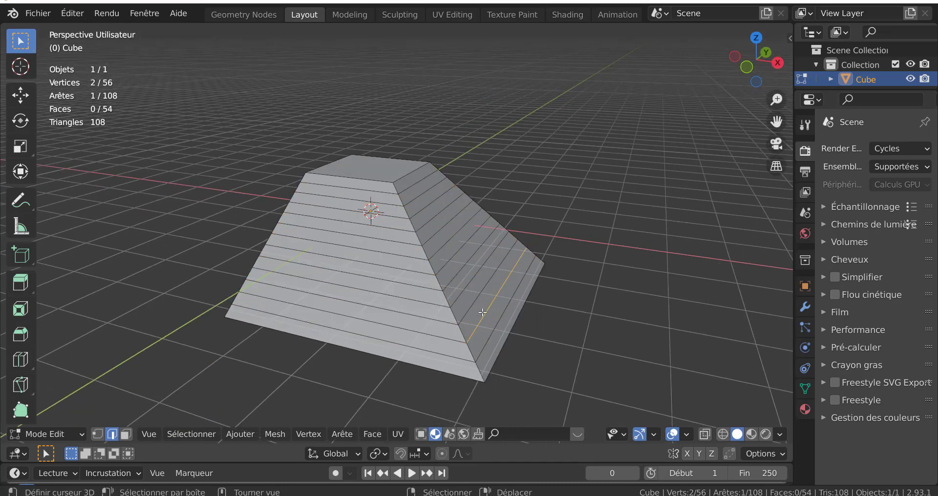
{"action": "left_click", "coordinate": [482, 311], "text": "alt"}
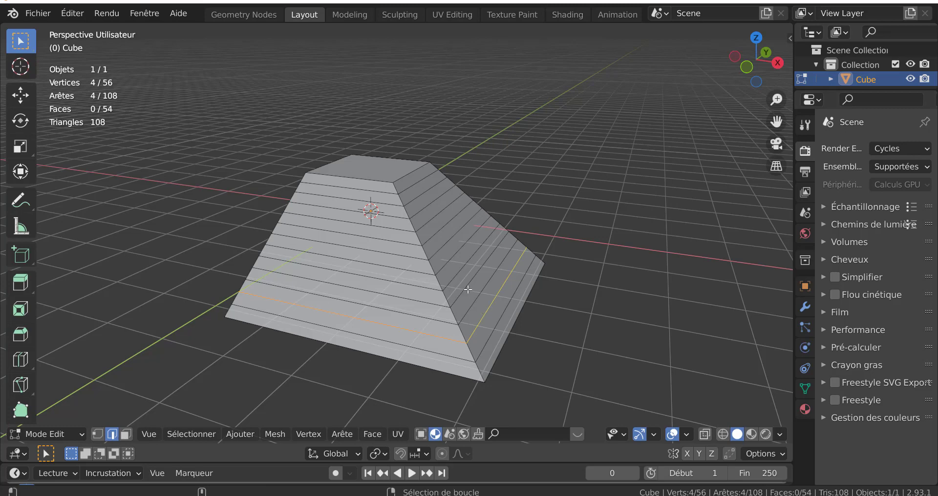
{"action": "left_click", "coordinate": [469, 285], "text": "alt+shift"}
{"action": "left_click", "coordinate": [456, 254], "text": "alt+shift"}
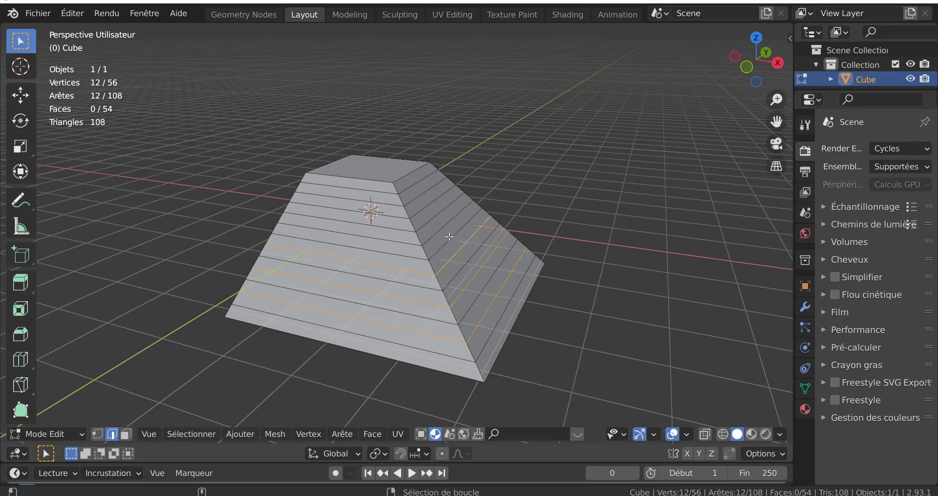
{"action": "left_click", "coordinate": [445, 225], "text": "alt+shift"}
{"action": "left_click", "coordinate": [433, 210], "text": "alt+shift"}
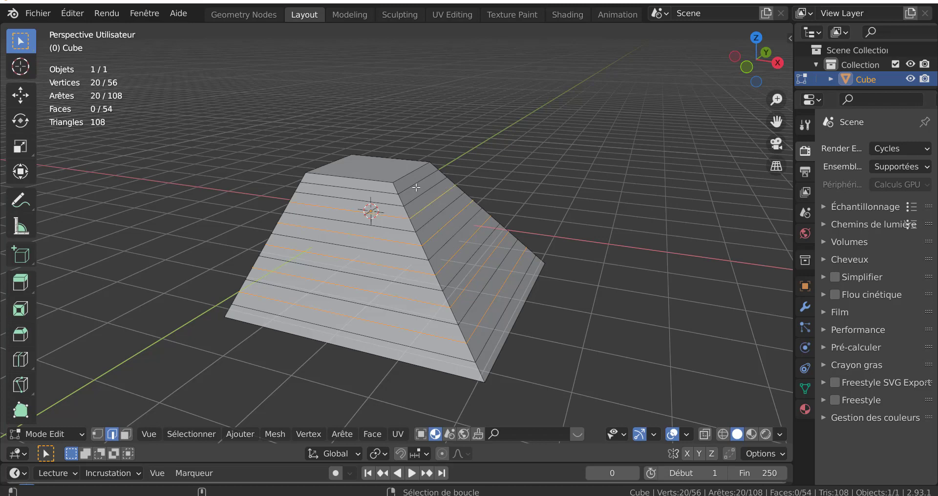
{"action": "left_click", "coordinate": [428, 200], "text": "alt+shift"}
{"action": "mouse_move", "coordinate": [635, 371]}
{"action": "middle_mouse_down"}
{"action": "mouse_move", "coordinate": [657, 375]}
{"action": "mouse_move", "coordinate": [648, 370]}
{"action": "middle_mouse_up"}
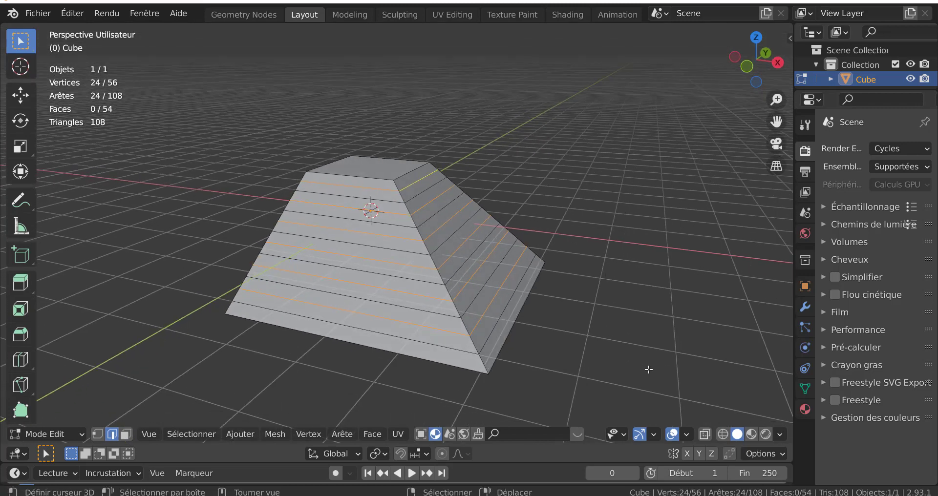
{"action": "scroll", "coordinate": [622, 359], "scroll_direction": "up", "scroll_amount": 1}
{"action": "key", "text": "g"}
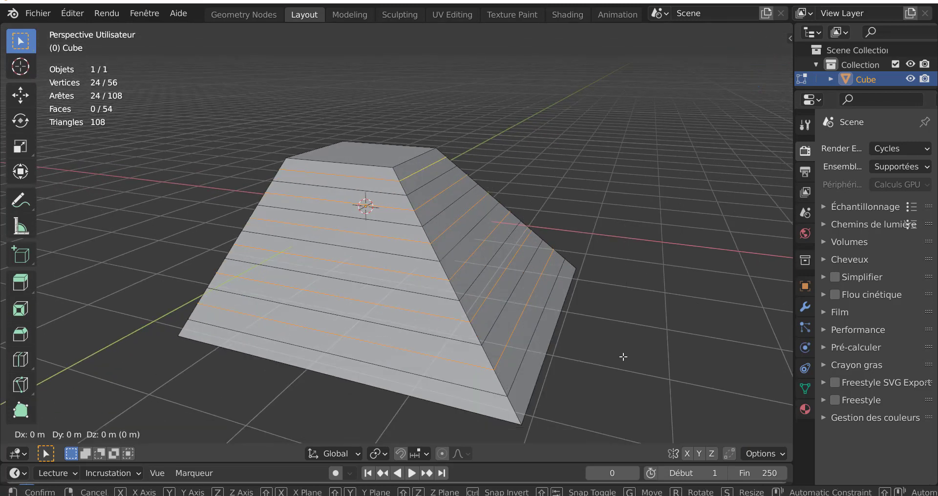
{"action": "key", "text": "z"}
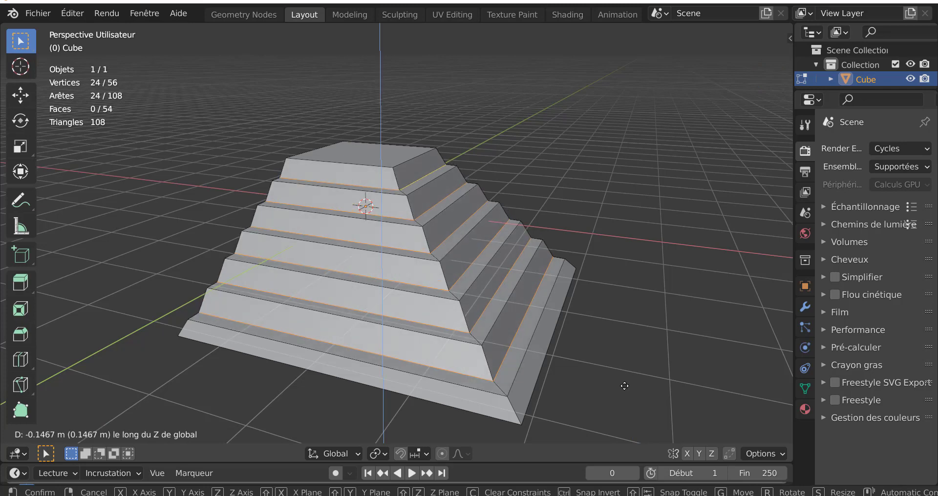
{"action": "left_click", "coordinate": [623, 378]}
Step: In face selection mode, select the six narrow tread face loops around the stepped body
{"action": "middle_click_drag", "start_coordinate": [623, 378], "coordinate": [577, 369]}
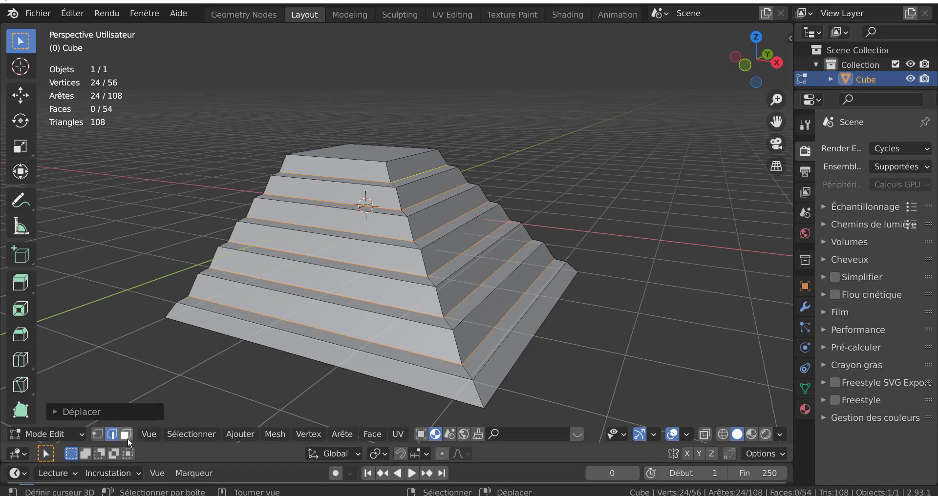
{"action": "left_click", "coordinate": [126, 434]}
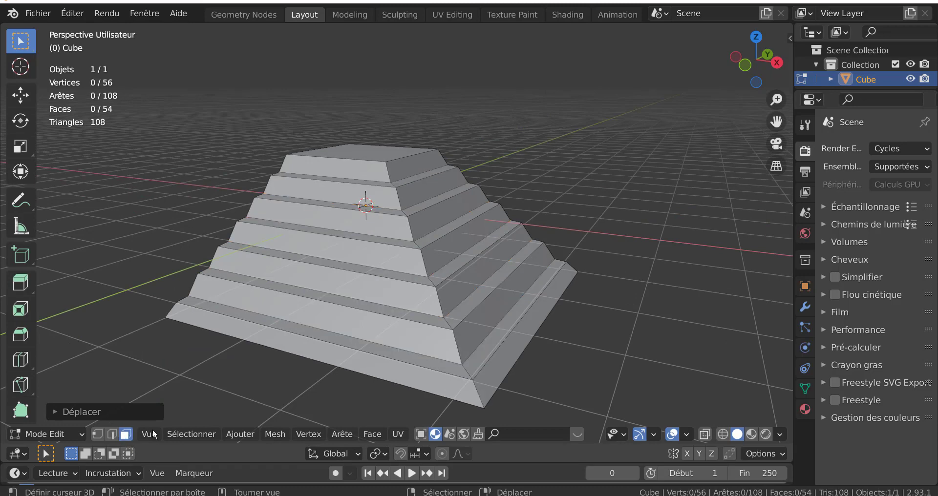
{"action": "left_click", "coordinate": [466, 368], "text": "alt"}
{"action": "left_click", "coordinate": [464, 362], "text": "alt+shift"}
{"action": "middle_click_drag", "start_coordinate": [464, 361], "coordinate": [472, 374]}
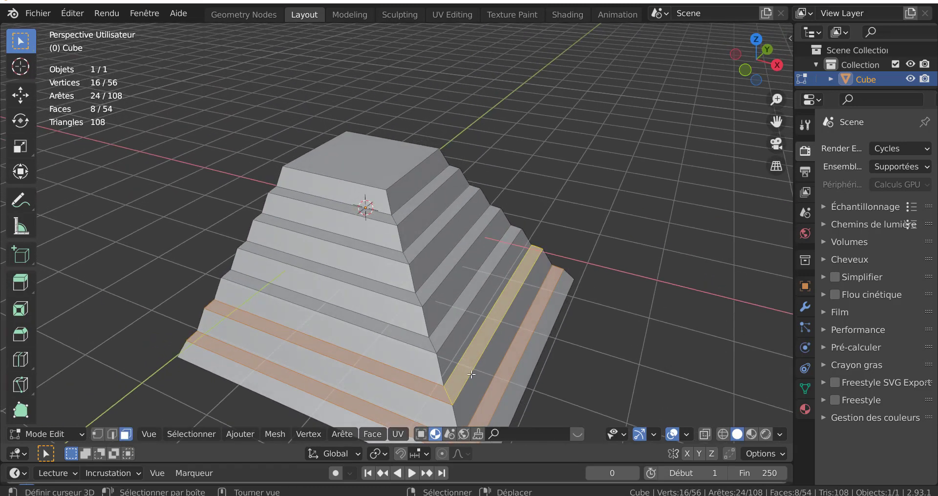
{"action": "left_click", "coordinate": [433, 346], "text": "alt+shift"}
{"action": "left_click", "coordinate": [417, 288], "text": "alt+shift"}
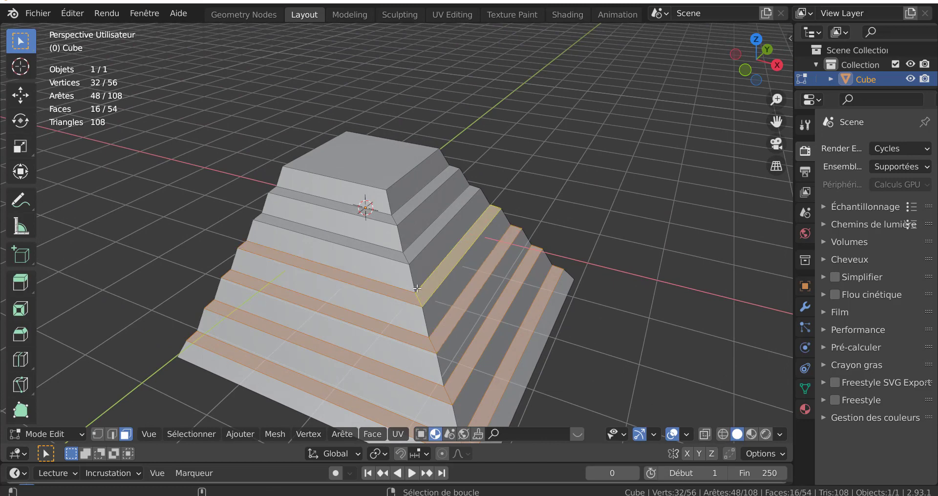
{"action": "left_click", "coordinate": [405, 256], "text": "alt+shift"}
{"action": "left_click", "coordinate": [391, 217], "text": "alt+shift"}
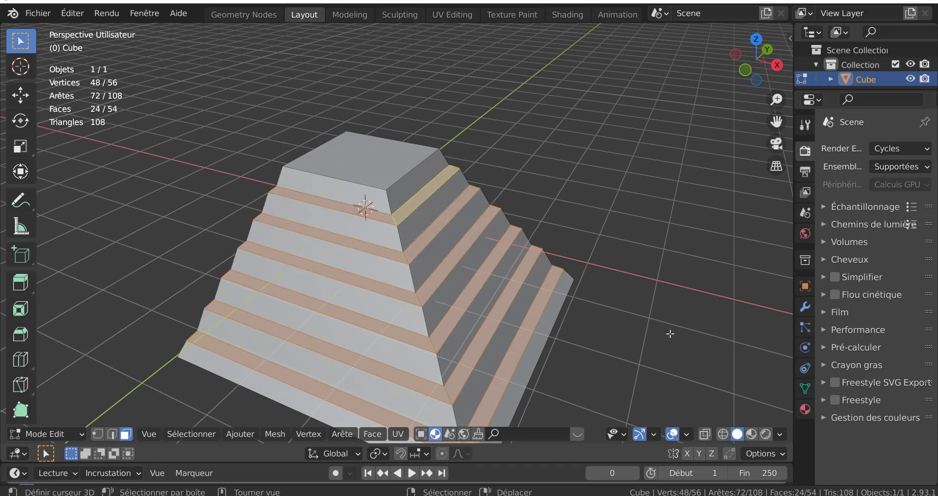
{"action": "scroll", "coordinate": [634, 344], "scroll_direction": "down", "scroll_amount": 1}
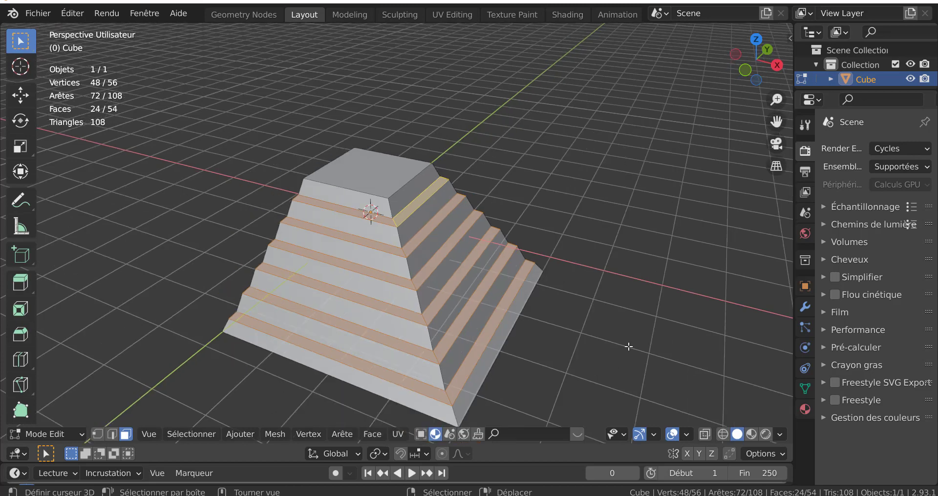
{"action": "key", "text": "s"}
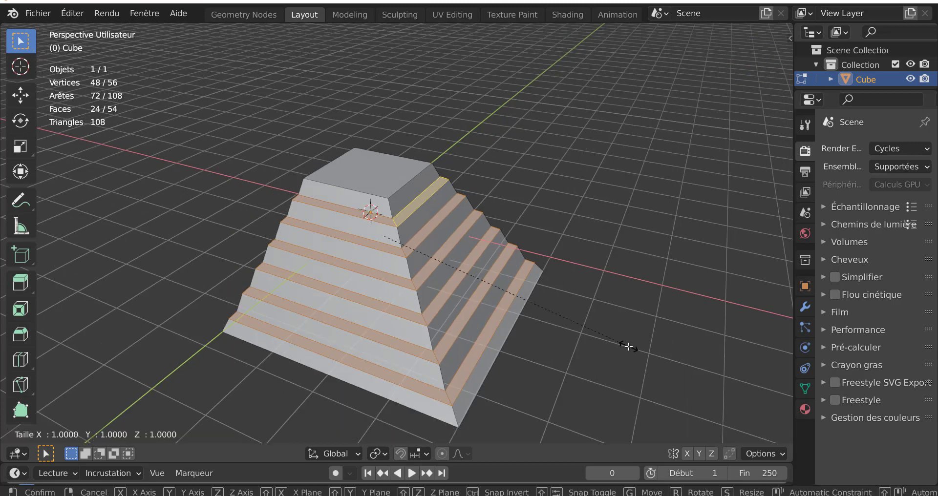
{"action": "key", "text": "z"}
{"action": "key", "text": "0"}
{"action": "key", "text": "Escape"}
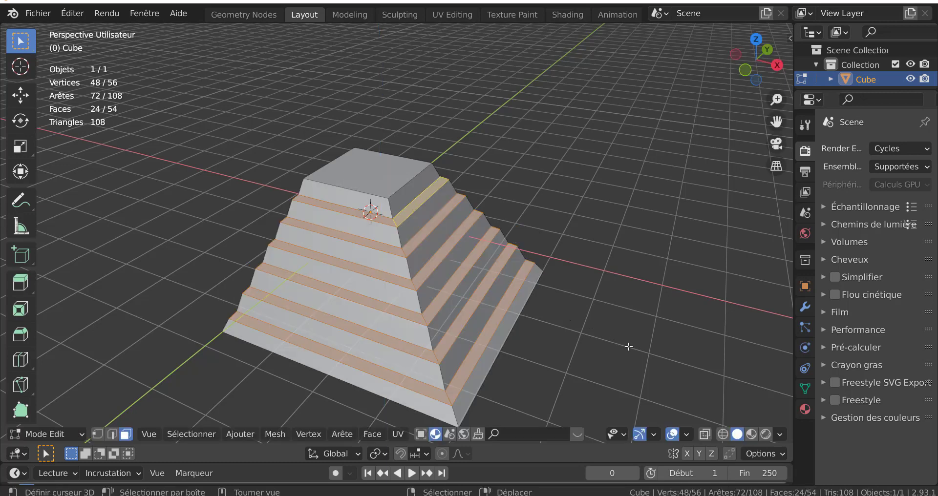
Step: Set the transform pivot point to individual origins and flatten the selected tread loops by scaling them to 0 along Z
{"action": "left_click", "coordinate": [381, 454]}
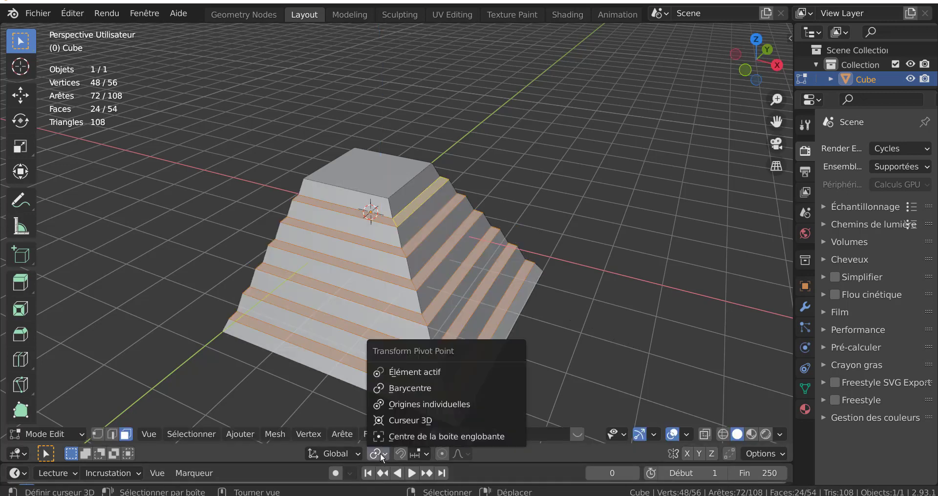
{"action": "left_click", "coordinate": [412, 403]}
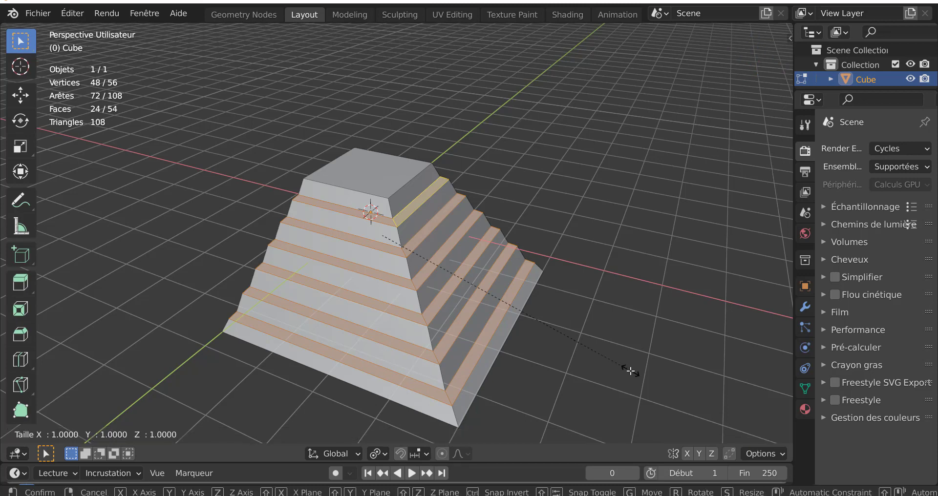
{"action": "key", "text": "z"}
{"action": "key", "text": "0"}
{"action": "key", "text": "Return"}
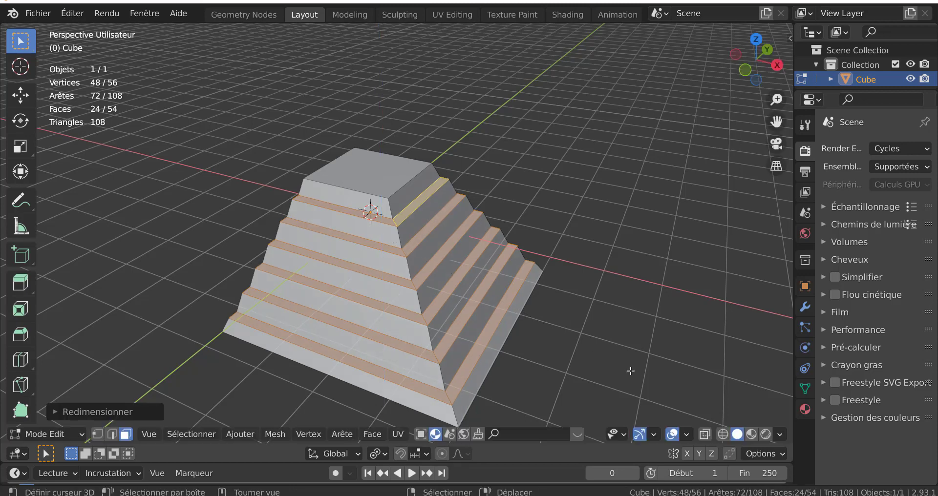
Step: Select the seven riser faces on the positive X side and make them vertical by scaling them to 0 along X
{"action": "left_click", "coordinate": [467, 337]}
{"action": "left_click", "coordinate": [451, 306], "text": "shift"}
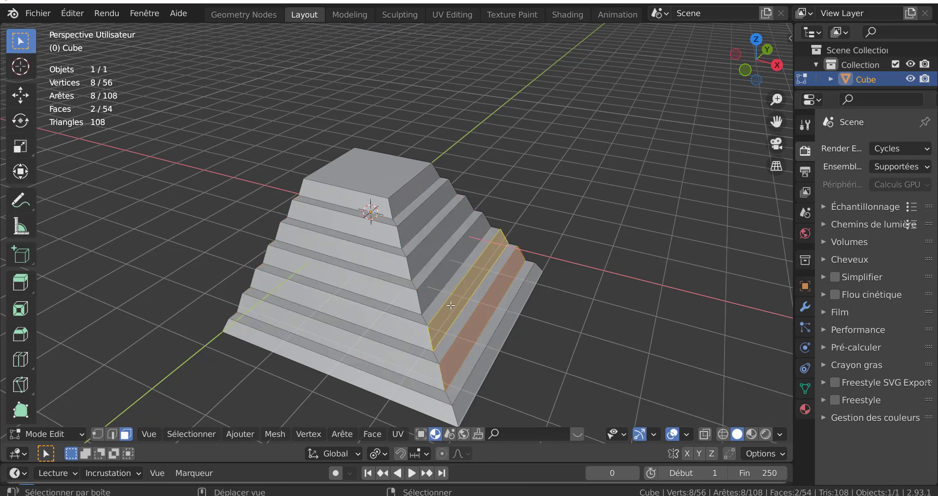
{"action": "left_click", "coordinate": [443, 281], "text": "shift"}
{"action": "left_click", "coordinate": [429, 256], "text": "shift"}
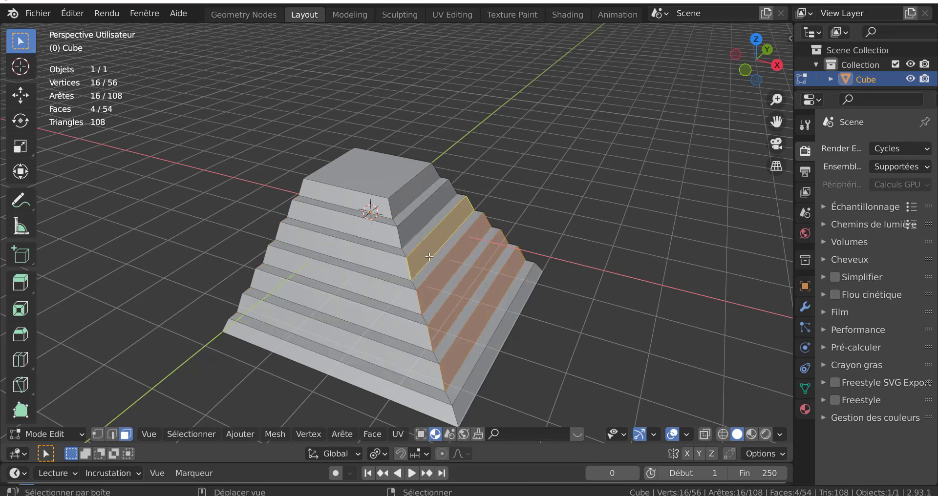
{"action": "left_click", "coordinate": [420, 218], "text": "shift"}
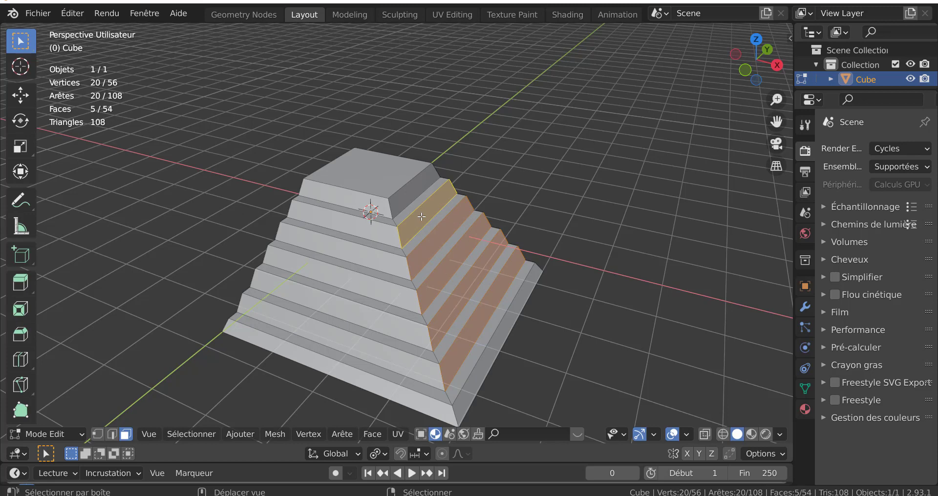
{"action": "left_click", "coordinate": [409, 190], "text": "shift"}
{"action": "middle_click_drag", "start_coordinate": [544, 287], "coordinate": [461, 301]}
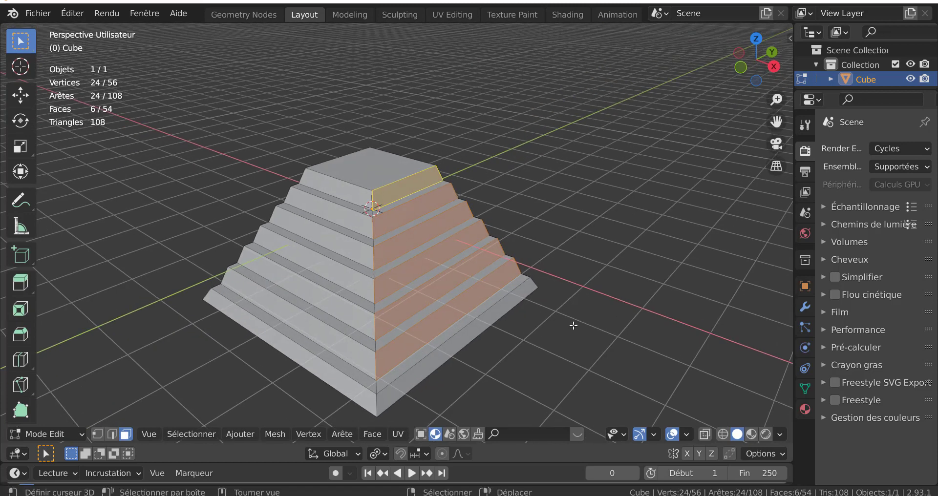
{"action": "left_click", "coordinate": [462, 343], "text": "shift"}
{"action": "middle_click_drag", "start_coordinate": [462, 344], "coordinate": [581, 298]}
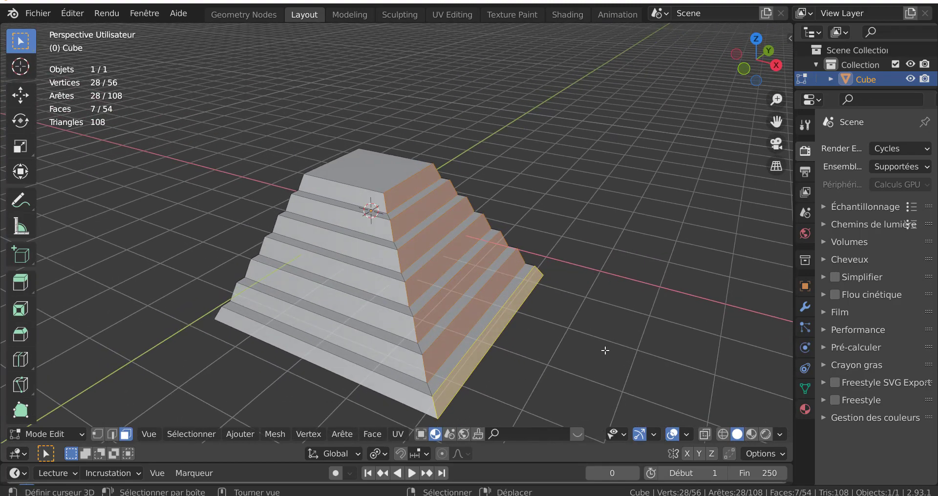
{"action": "key", "text": "s"}
{"action": "key", "text": "x"}
{"action": "key", "text": "0"}
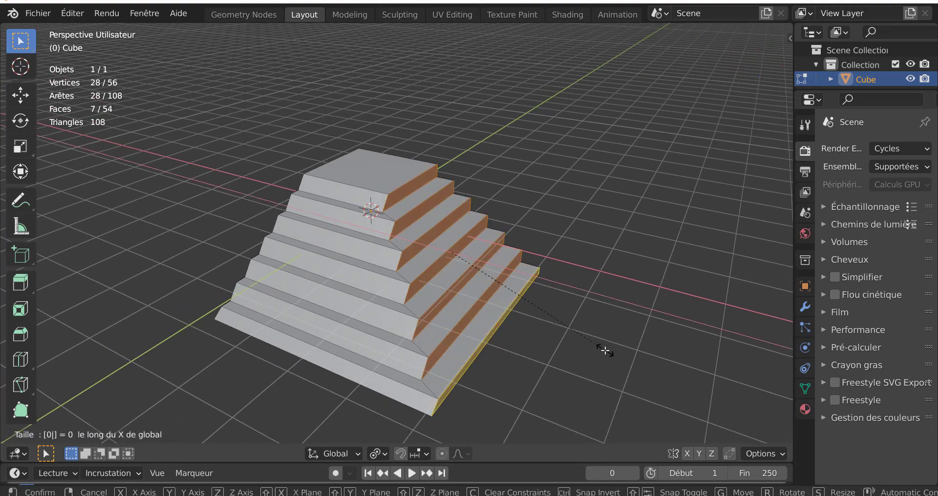
{"action": "key", "text": "Return"}
Step: Select the seven riser faces on the negative Y side and make them vertical by scaling them to 0 along Y
{"action": "left_click", "coordinate": [371, 376]}
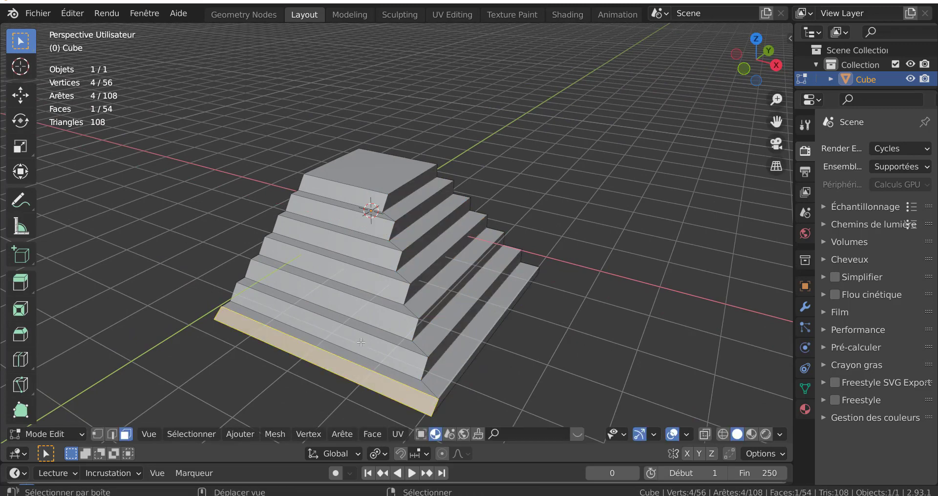
{"action": "left_click", "coordinate": [360, 343], "text": "shift"}
{"action": "left_click", "coordinate": [368, 314], "text": "shift"}
{"action": "left_click", "coordinate": [365, 283], "text": "shift"}
{"action": "left_click", "coordinate": [357, 255], "text": "shift"}
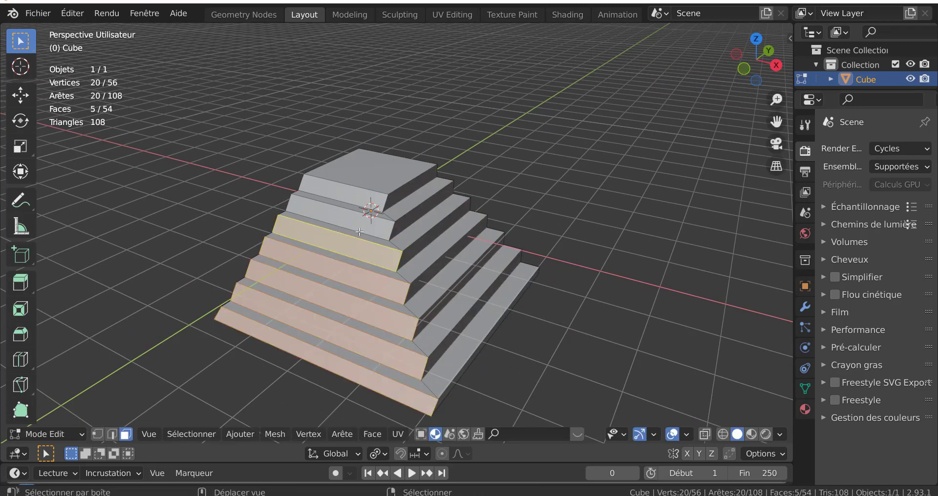
{"action": "left_click", "coordinate": [362, 229], "text": "shift"}
{"action": "left_click", "coordinate": [366, 206], "text": "shift"}
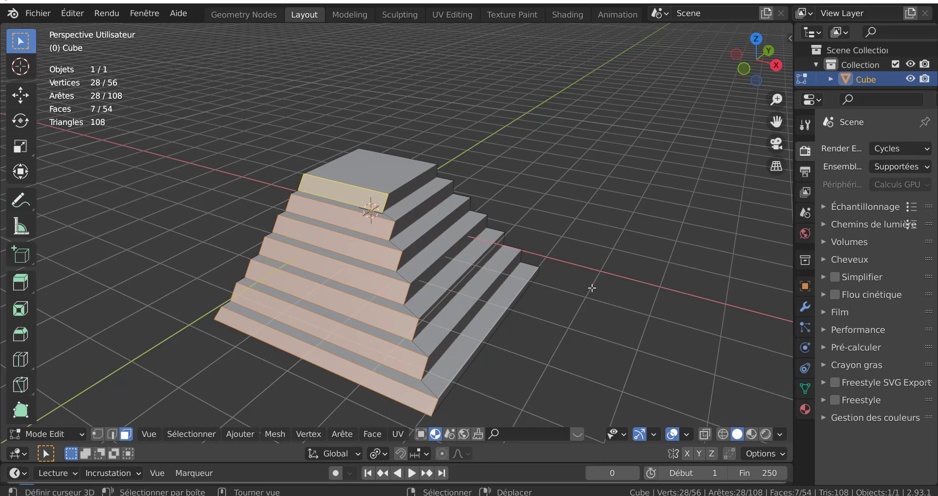
{"action": "middle_click_drag", "start_coordinate": [645, 314], "coordinate": [606, 328]}
{"action": "key", "text": "s"}
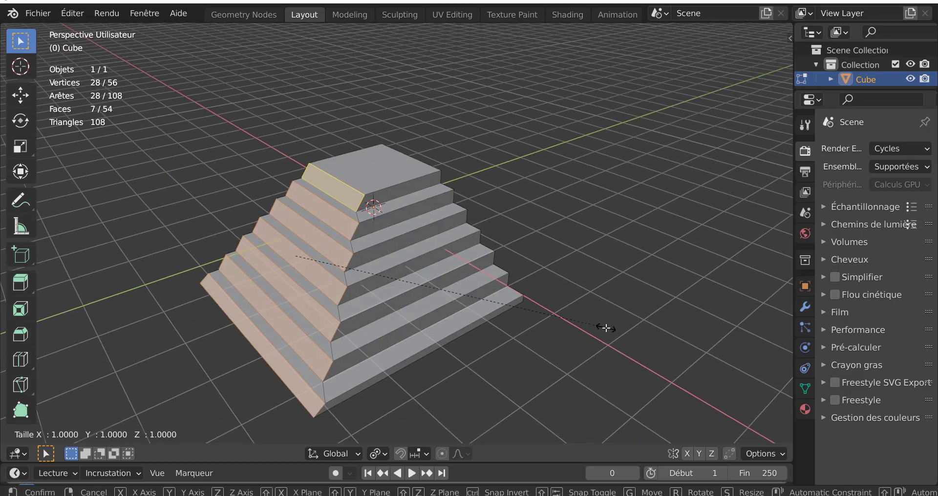
{"action": "key", "text": "y"}
{"action": "key", "text": "0"}
{"action": "key", "text": "Return"}
Step: In vertex selection mode, select the column of vertices at the rear corner opposite the stairs with Circle Select and delete those vertices
{"action": "middle_click_drag", "start_coordinate": [351, 320], "coordinate": [482, 346]}
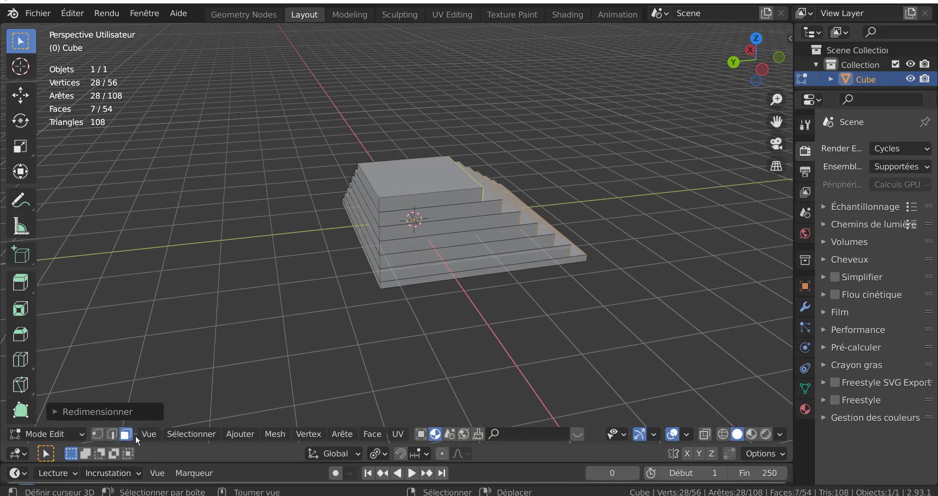
{"action": "left_click", "coordinate": [97, 434]}
{"action": "middle_click_drag", "start_coordinate": [356, 320], "coordinate": [361, 334]}
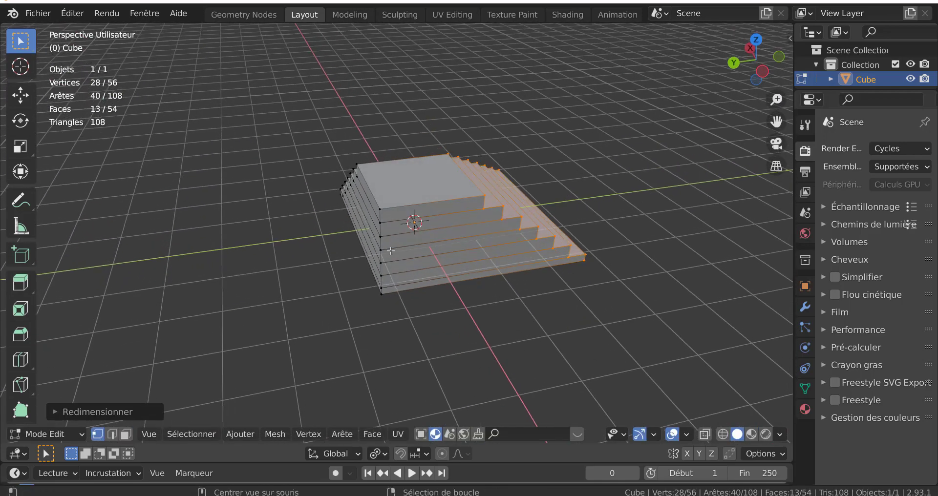
{"action": "left_click", "coordinate": [419, 351]}
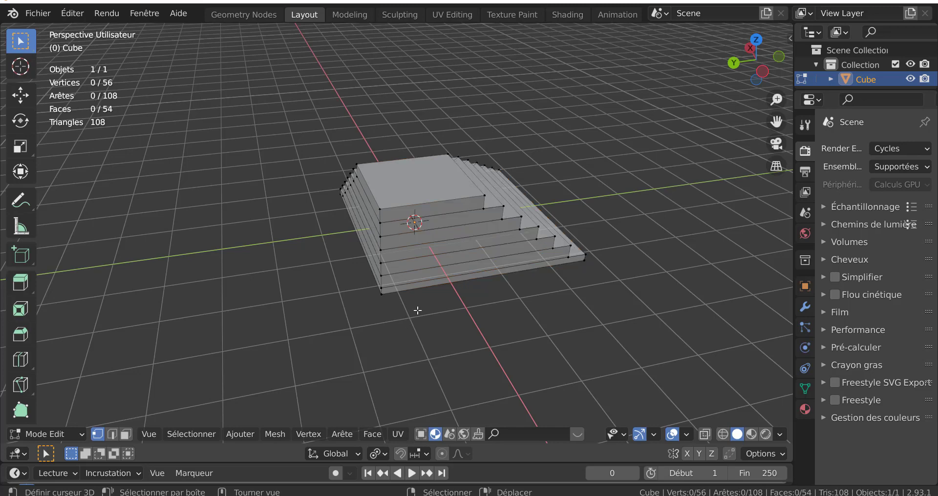
{"action": "key", "text": "c"}
{"action": "left_click_drag", "start_coordinate": [381, 208], "coordinate": [379, 307]}
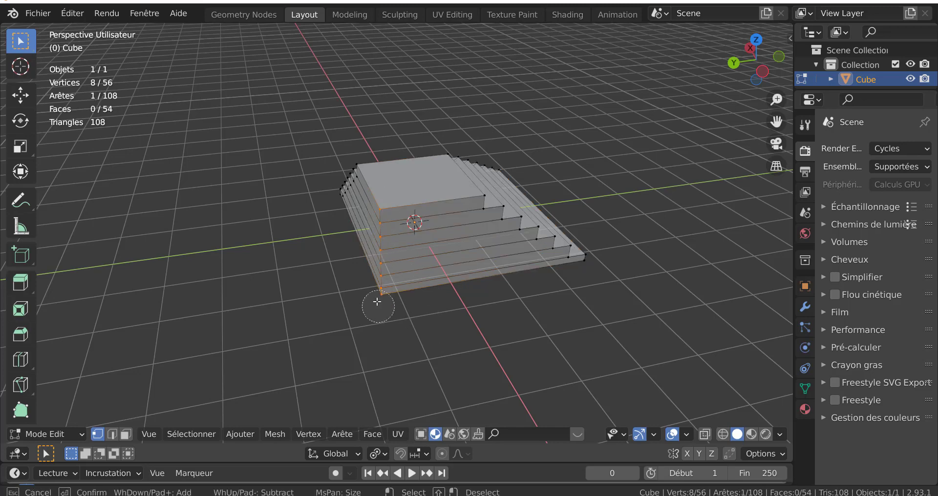
{"action": "key", "text": "Escape"}
{"action": "key", "text": "x"}
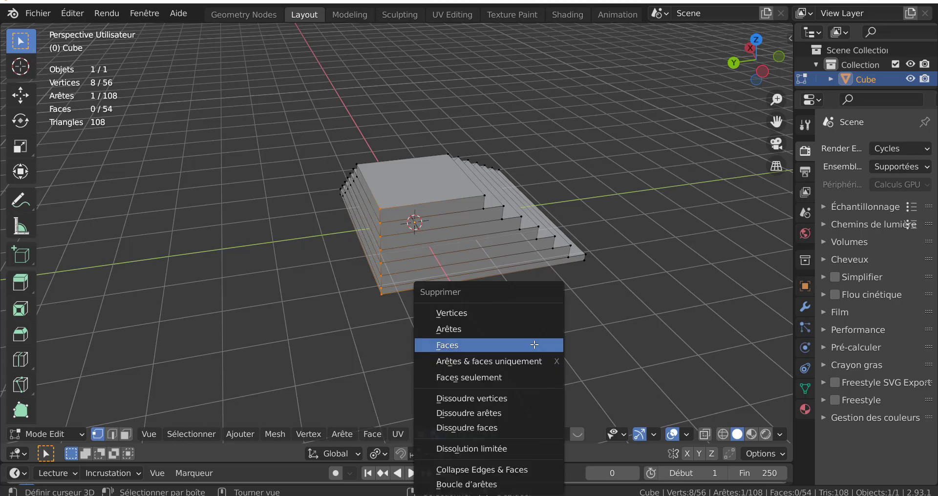
{"action": "left_click", "coordinate": [526, 314]}
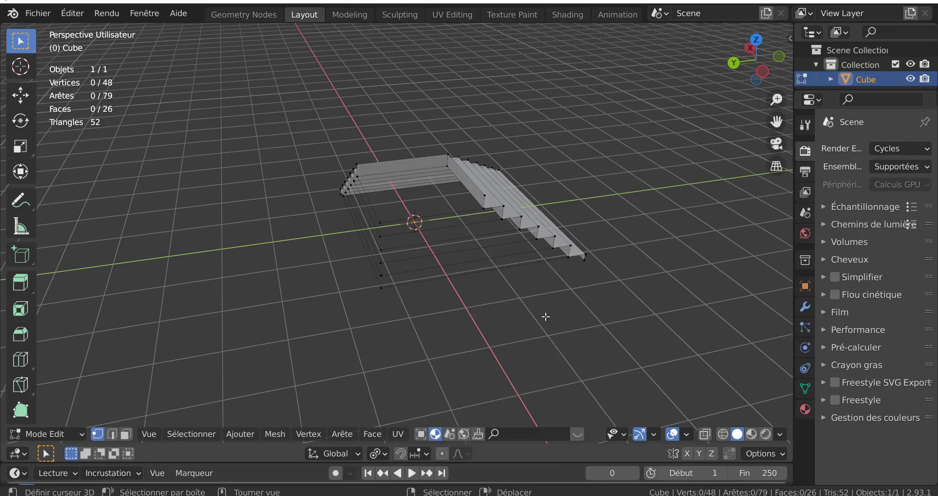
Step: Circle-select the six leftover vertices whose loose edges remain behind the stairs, delete them, and return to Object Mode
{"action": "key", "text": "c"}
{"action": "mouse_move", "coordinate": [377, 260]}
{"action": "left_mouse_down"}
{"action": "mouse_move", "coordinate": [387, 226]}
{"action": "mouse_move", "coordinate": [387, 327]}
{"action": "left_mouse_up"}
{"action": "key", "text": "Escape"}
{"action": "key", "text": "x"}
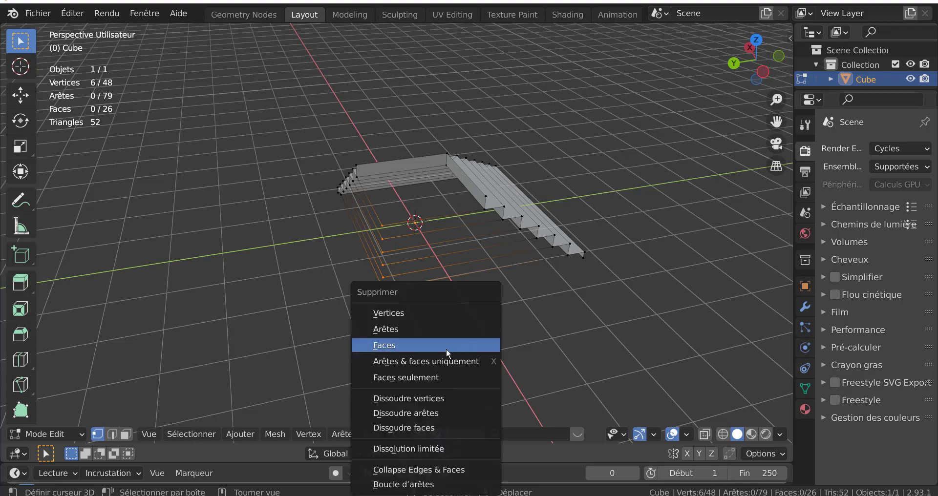
{"action": "left_click", "coordinate": [438, 310]}
{"action": "key", "text": "Tab"}
{"action": "middle_click_drag", "start_coordinate": [467, 308], "coordinate": [365, 312]}
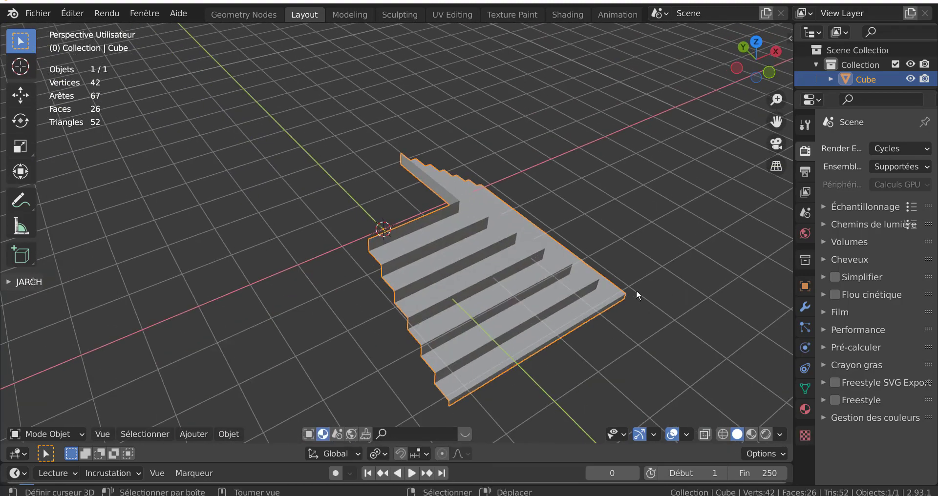
{"action": "middle_click_drag", "start_coordinate": [635, 292], "coordinate": [535, 300]}
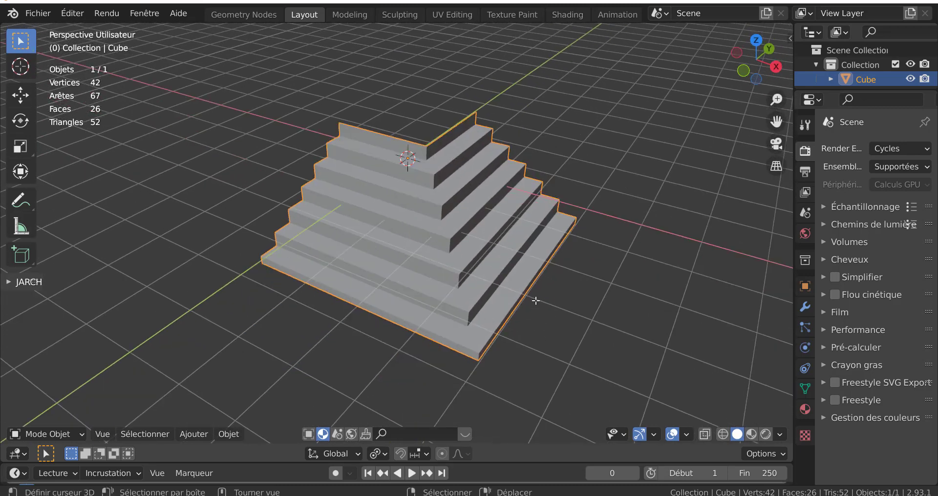
Step: Select the edge loop running down the outer corner of the stairs and bevel it about 1.33 m wide with nine segments
{"action": "key", "text": "Tab"}
{"action": "scroll", "coordinate": [522, 310], "scroll_direction": "up", "scroll_amount": 2}
{"action": "right_click", "coordinate": [505, 304], "text": "alt"}
{"action": "scroll", "coordinate": [560, 321], "scroll_direction": "down", "scroll_amount": 2}
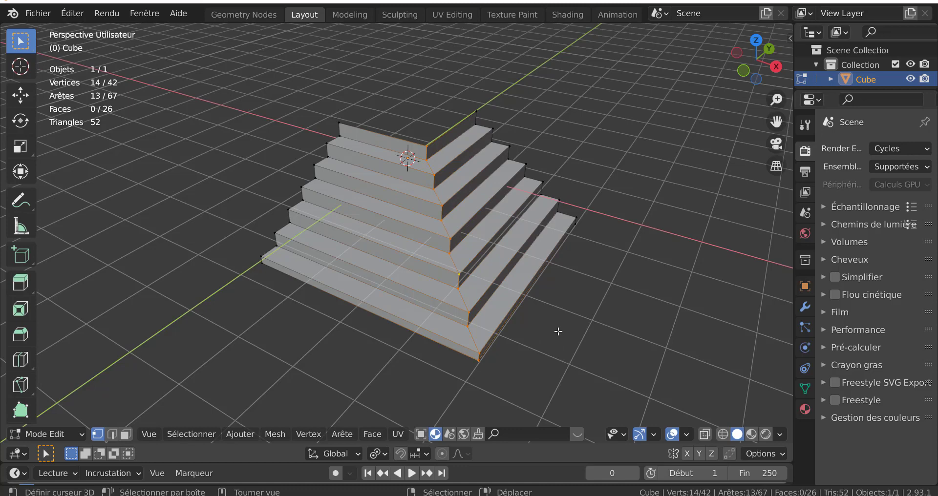
{"action": "middle_click_drag", "start_coordinate": [542, 299], "coordinate": [540, 297]}
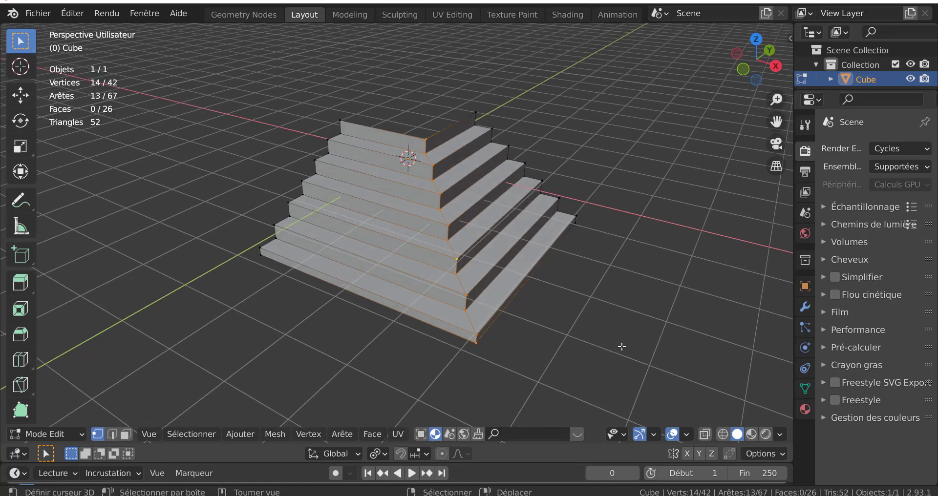
{"action": "key", "text": "ctrl+b"}
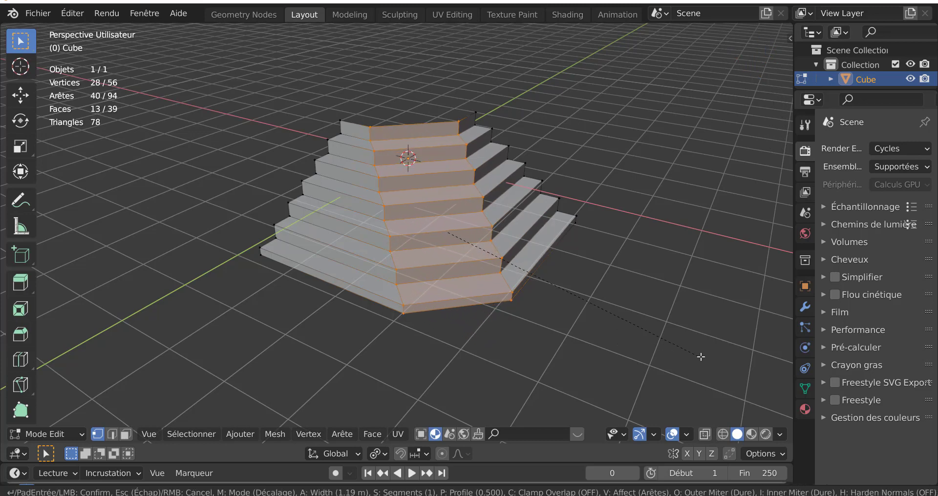
{"action": "scroll", "coordinate": [703, 357], "scroll_direction": "up", "scroll_amount": 7}
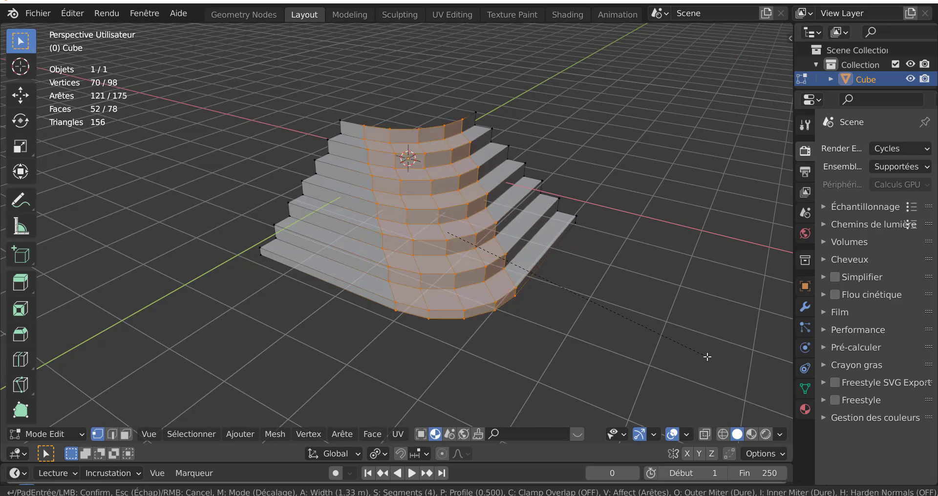
{"action": "left_click", "coordinate": [706, 357]}
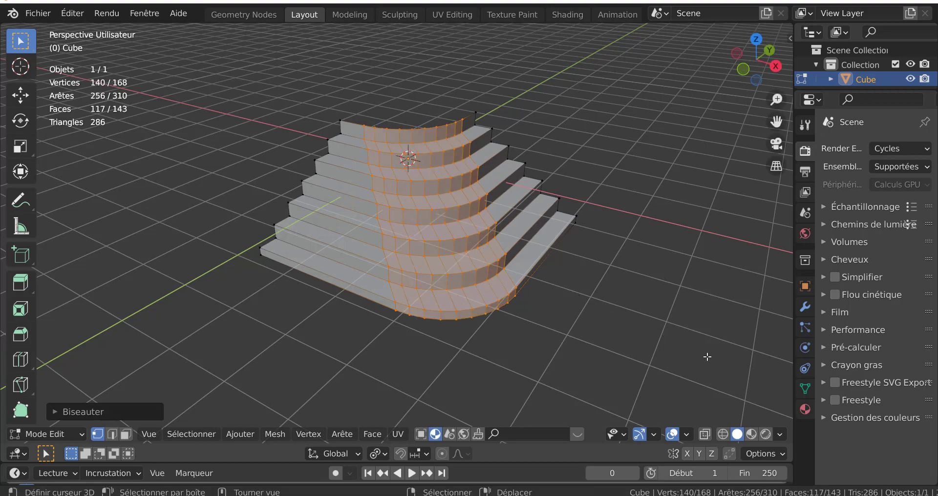
{"action": "key", "text": "Tab"}
Step: In Edit Mode, select the lowest front vertex at the negative X end of the stairs and snap the 3D cursor to it
{"action": "middle_click_drag", "start_coordinate": [582, 353], "coordinate": [609, 254]}
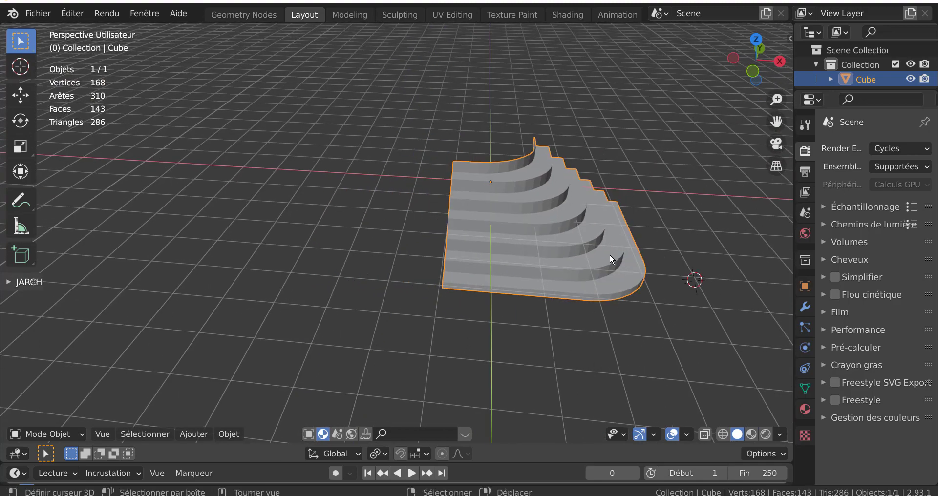
{"action": "middle_click_drag", "start_coordinate": [426, 306], "coordinate": [482, 318]}
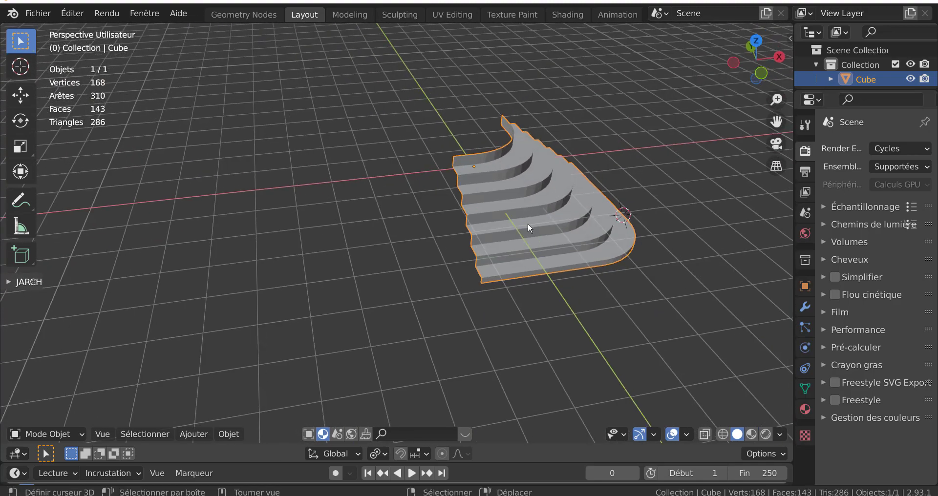
{"action": "middle_click_drag", "start_coordinate": [474, 265], "coordinate": [503, 291]}
{"action": "key", "text": "Tab"}
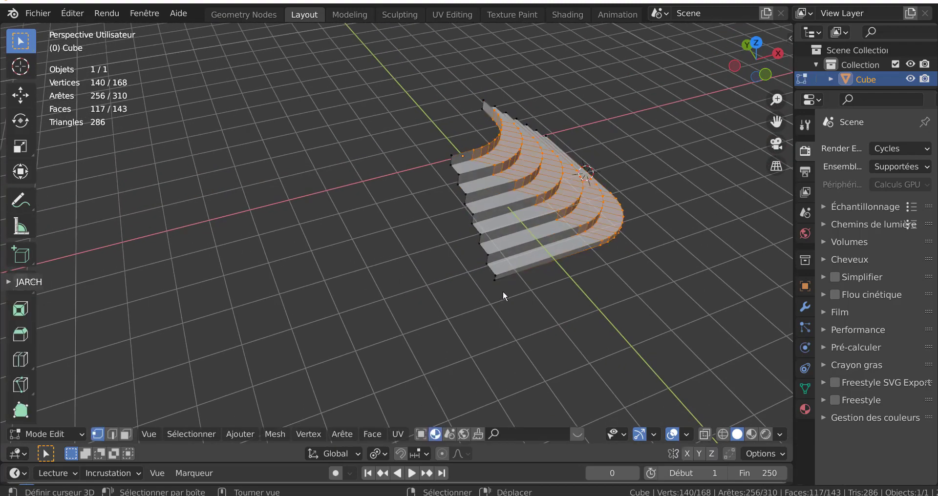
{"action": "left_click", "coordinate": [494, 279]}
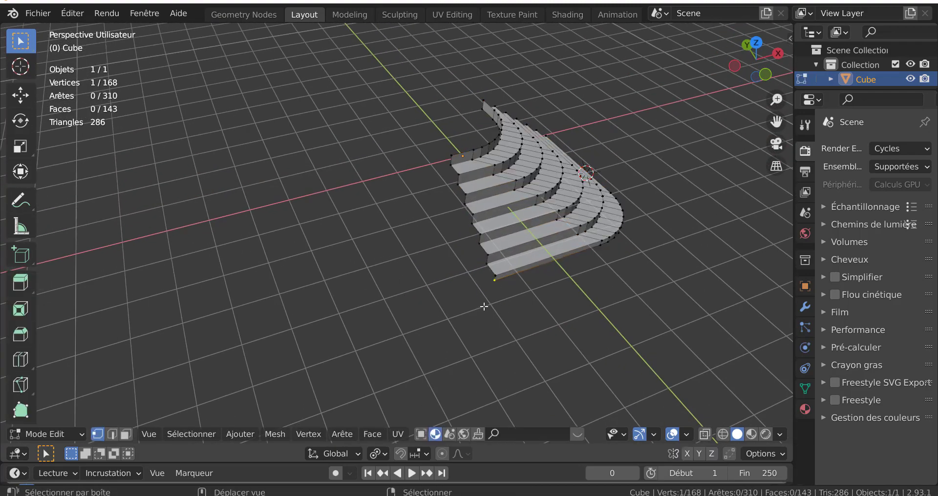
{"action": "middle_click_drag", "start_coordinate": [483, 314], "coordinate": [365, 321]}
{"action": "scroll", "coordinate": [22, 385], "scroll_direction": "down", "scroll_amount": 5}
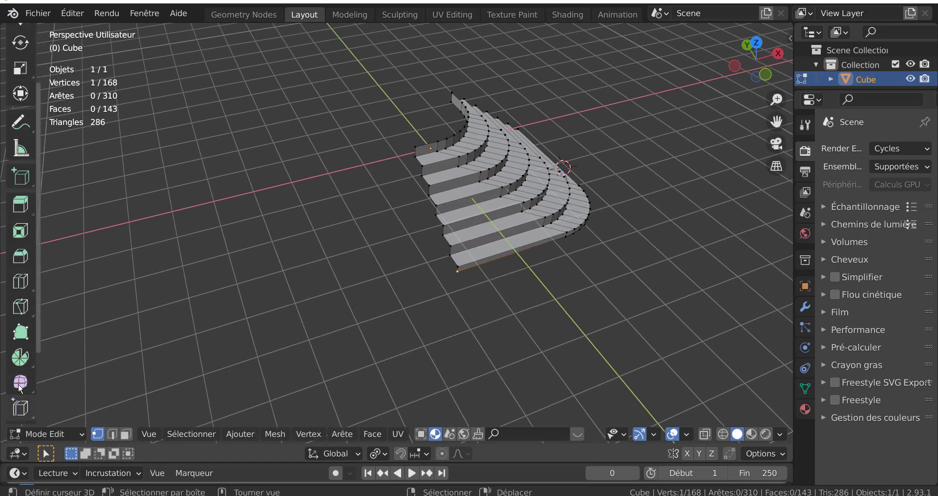
{"action": "scroll", "coordinate": [22, 383], "scroll_direction": "down", "scroll_amount": 1}
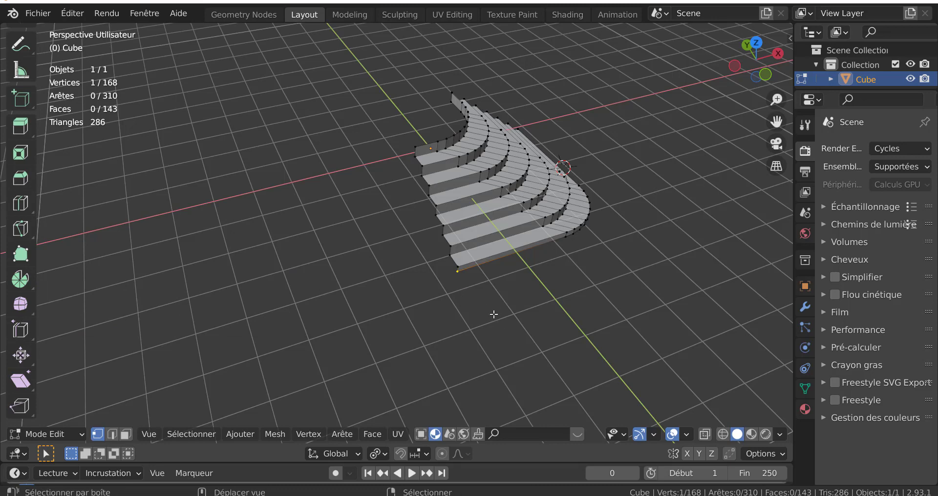
{"action": "key", "text": "shift+s"}
{"action": "left_click", "coordinate": [503, 399]}
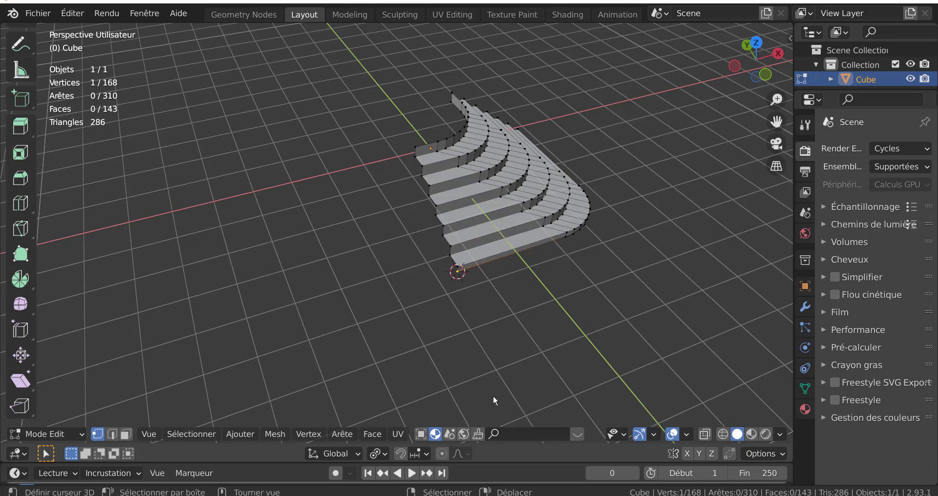
Step: Select the step profile at the negative X end and, in top view, spin it outward about -64.5° around Z in 12 steps
{"action": "key", "text": "c"}
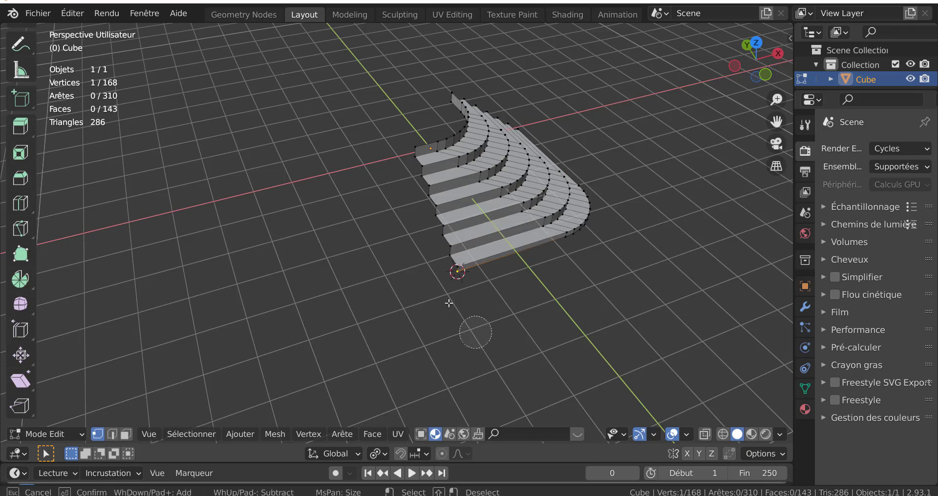
{"action": "mouse_move", "coordinate": [401, 173]}
{"action": "left_mouse_down"}
{"action": "mouse_move", "coordinate": [413, 166]}
{"action": "mouse_move", "coordinate": [459, 298]}
{"action": "left_mouse_up"}
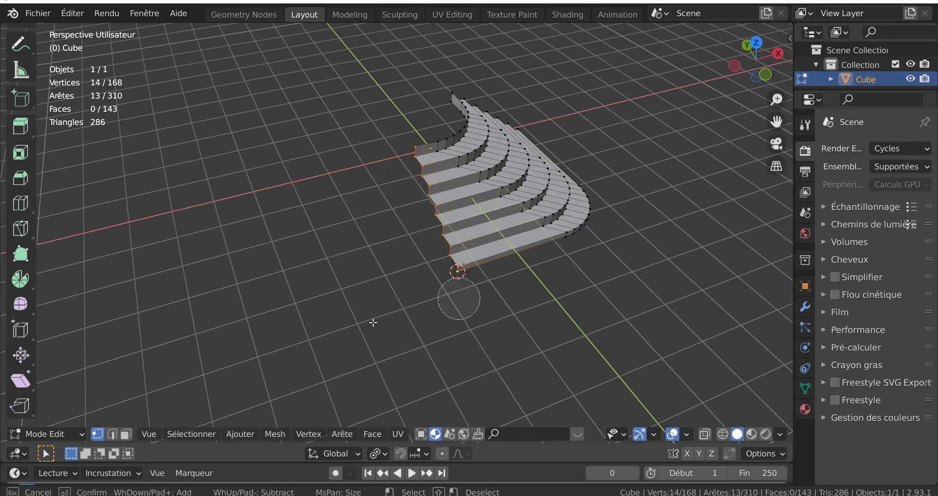
{"action": "key", "text": "Escape"}
{"action": "key", "text": "KP_7"}
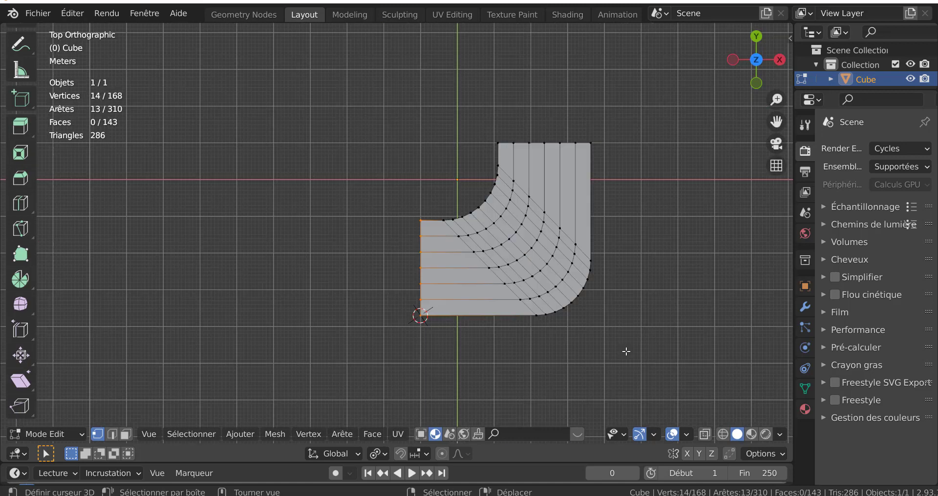
{"action": "middle_click_drag", "start_coordinate": [576, 371], "coordinate": [593, 341], "text": "shift"}
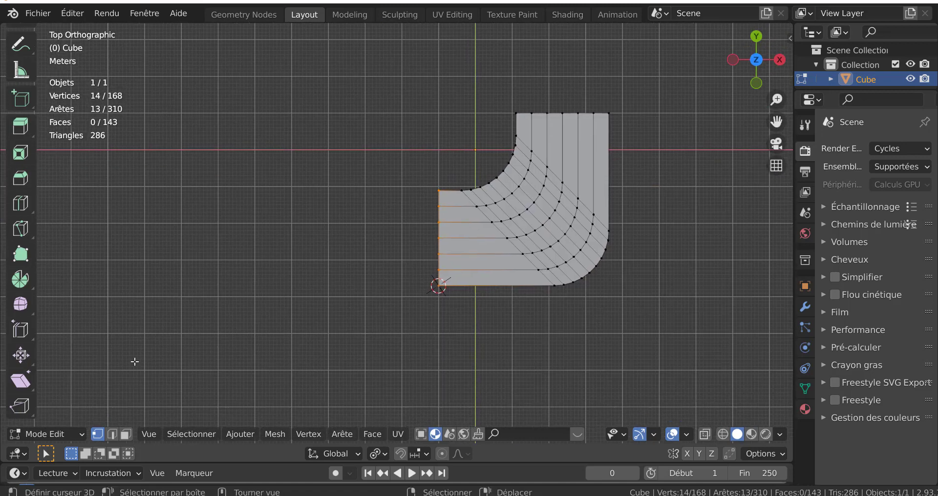
{"action": "scroll", "coordinate": [20, 341], "scroll_direction": "down", "scroll_amount": 1}
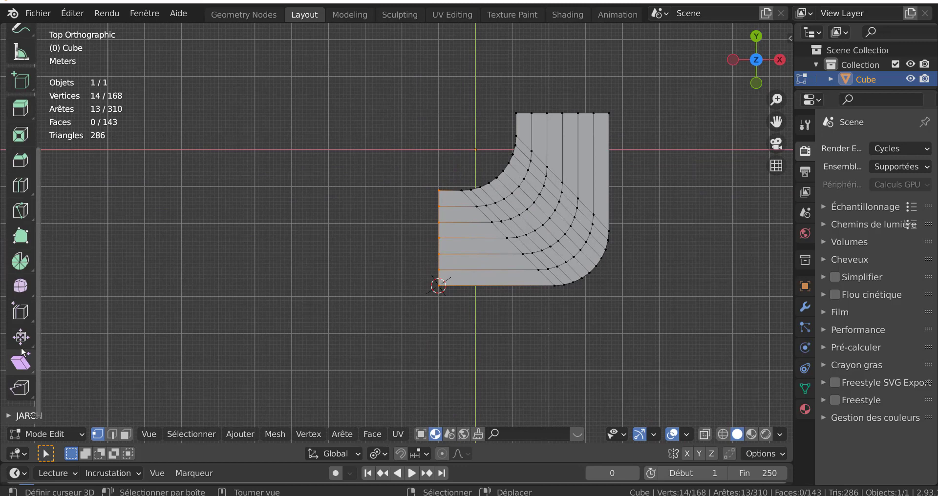
{"action": "left_click", "coordinate": [20, 269]}
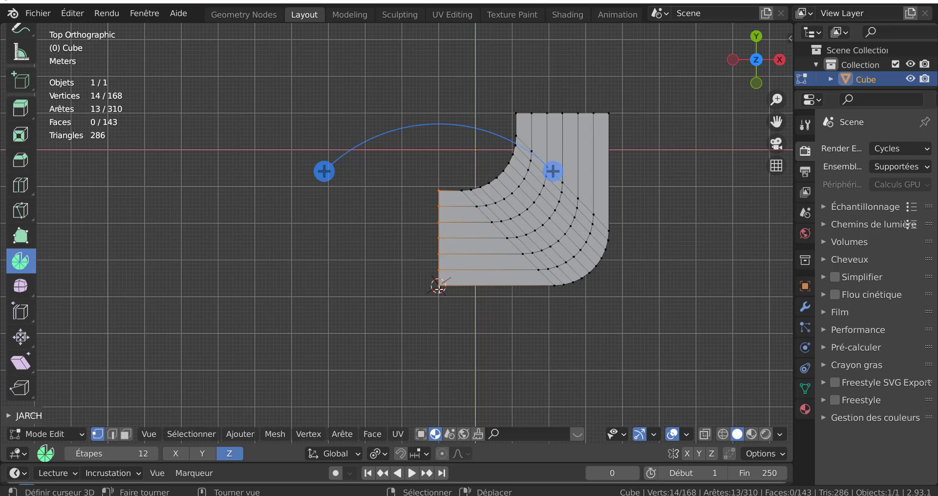
{"action": "left_click_drag", "start_coordinate": [438, 288], "coordinate": [333, 361]}
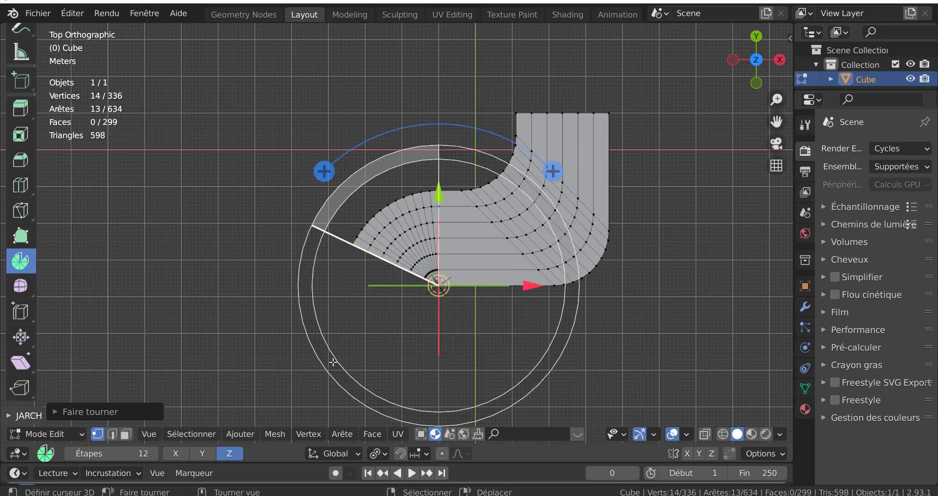
Step: Set the angle of the profile's spin to -90°
{"action": "left_click", "coordinate": [90, 412]}
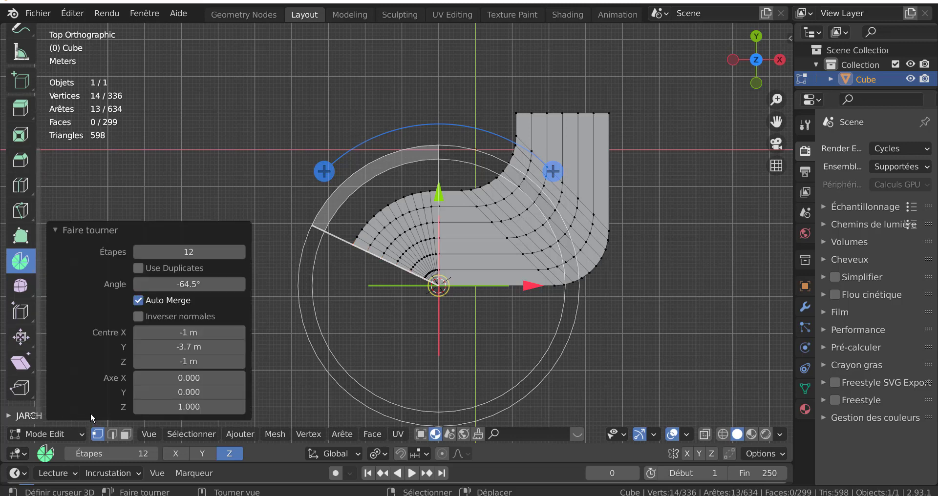
{"action": "left_click", "coordinate": [191, 284]}
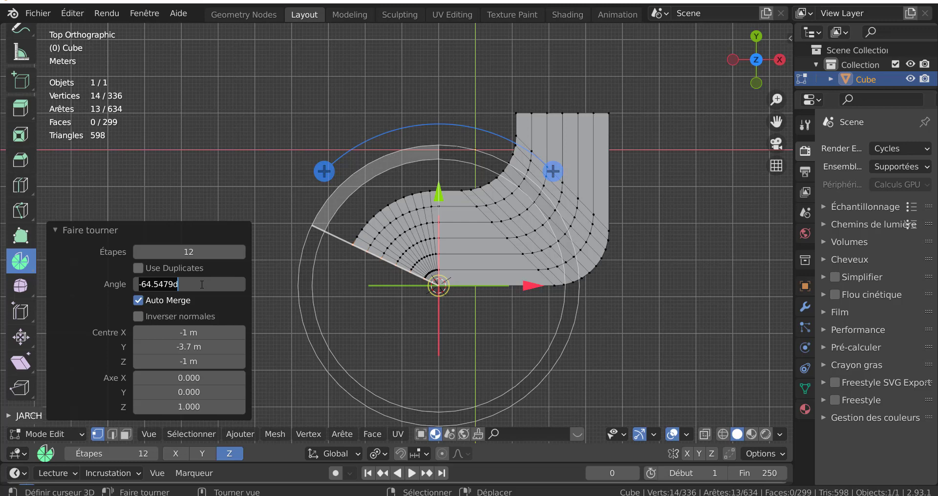
{"action": "type", "text": "-9"}
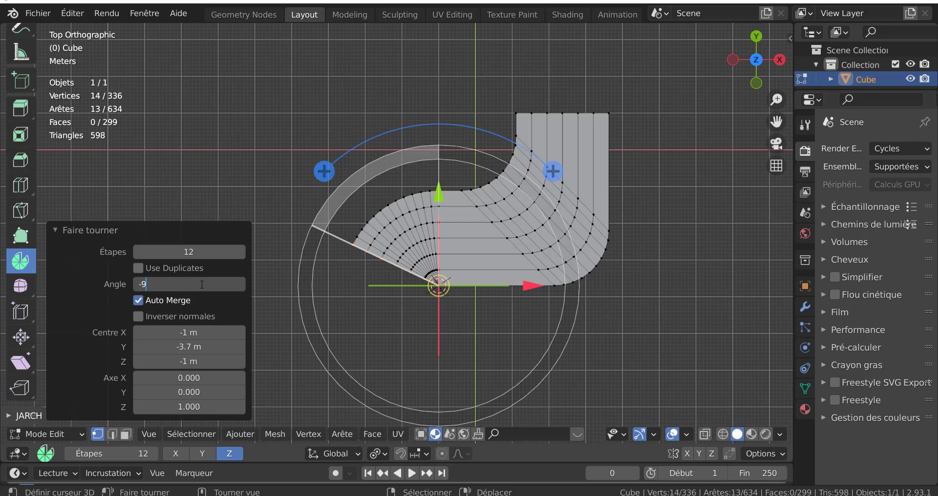
{"action": "type", "text": "0"}
{"action": "key", "text": "Return"}
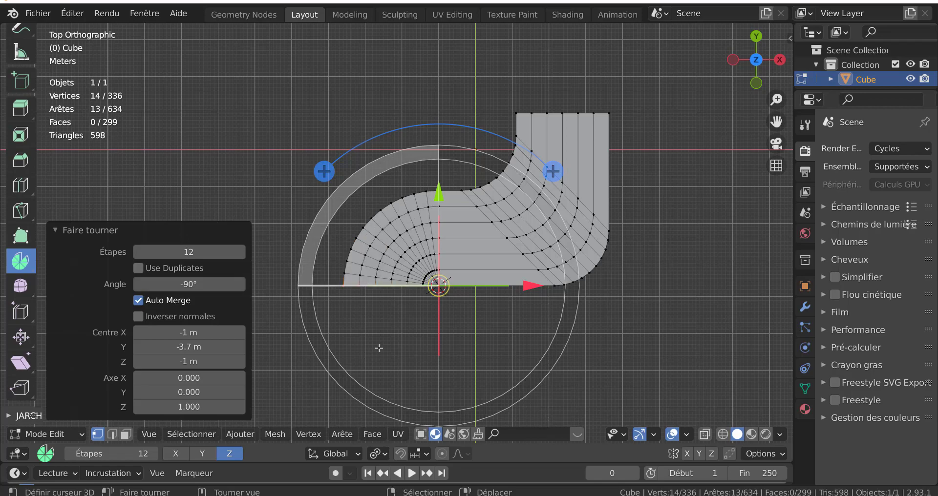
Step: Merge all the mesh's vertices by distance at 0.0001 m and select the bottom vertex at the spin centre
{"action": "middle_click_drag", "start_coordinate": [393, 348], "coordinate": [429, 293]}
{"action": "key", "text": "Tab"}
{"action": "key", "text": "Tab"}
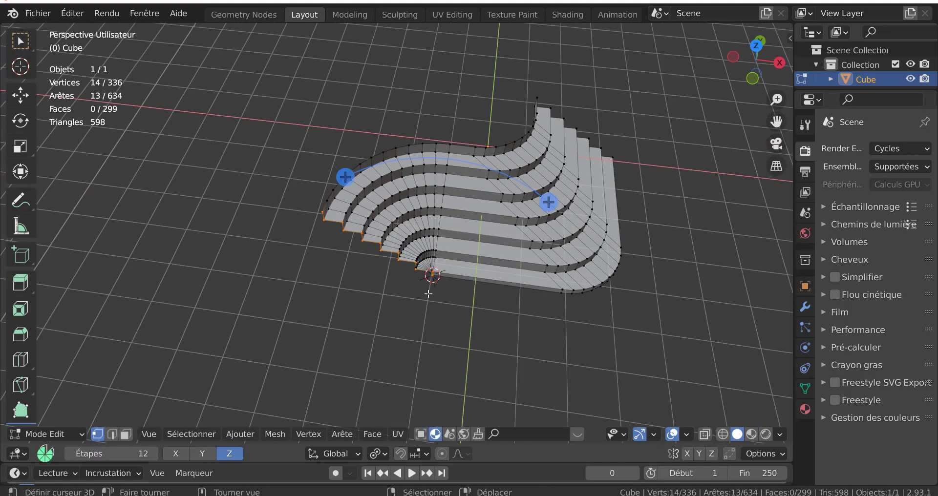
{"action": "left_click", "coordinate": [432, 275]}
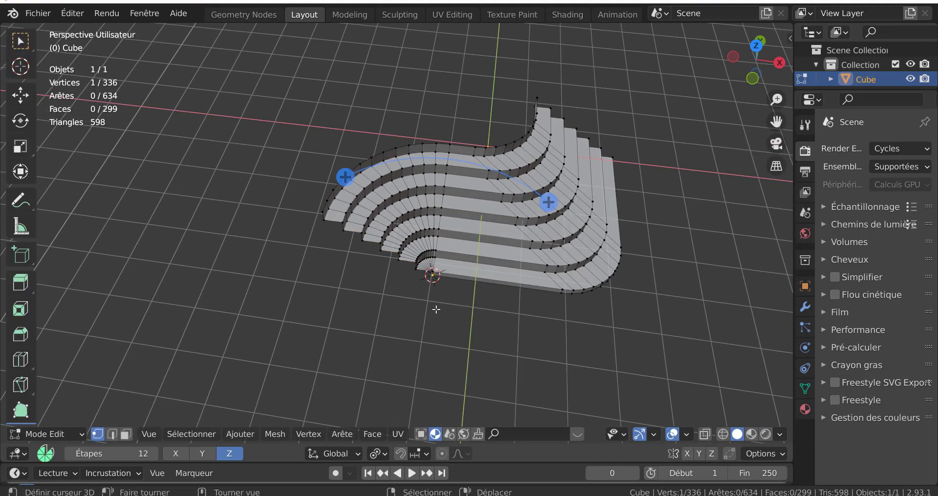
{"action": "scroll", "coordinate": [436, 308], "scroll_direction": "up", "scroll_amount": 3}
{"action": "scroll", "coordinate": [391, 307], "scroll_direction": "up", "scroll_amount": 3}
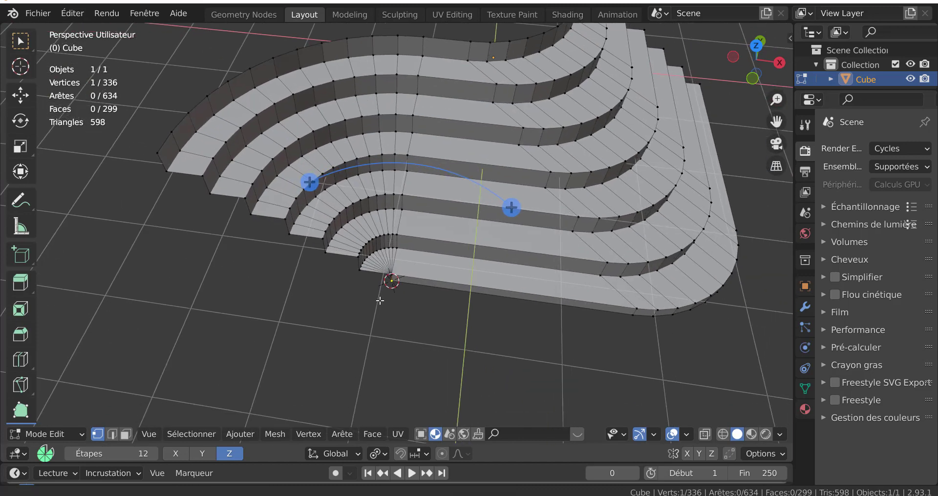
{"action": "scroll", "coordinate": [388, 318], "scroll_direction": "down", "scroll_amount": 5}
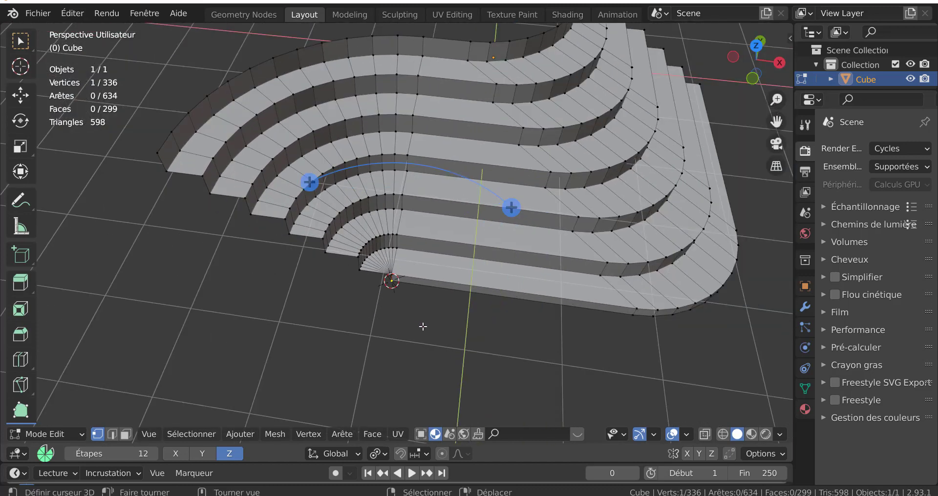
{"action": "key", "text": "a"}
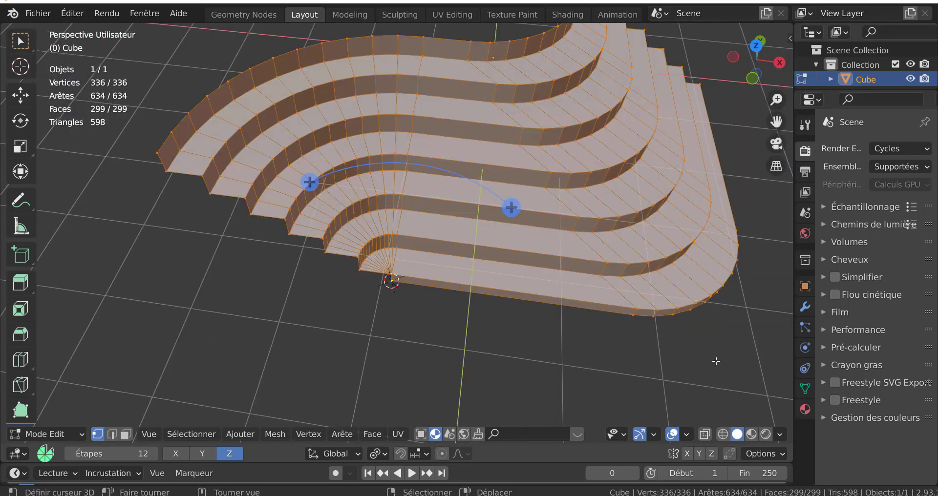
{"action": "key", "text": "m"}
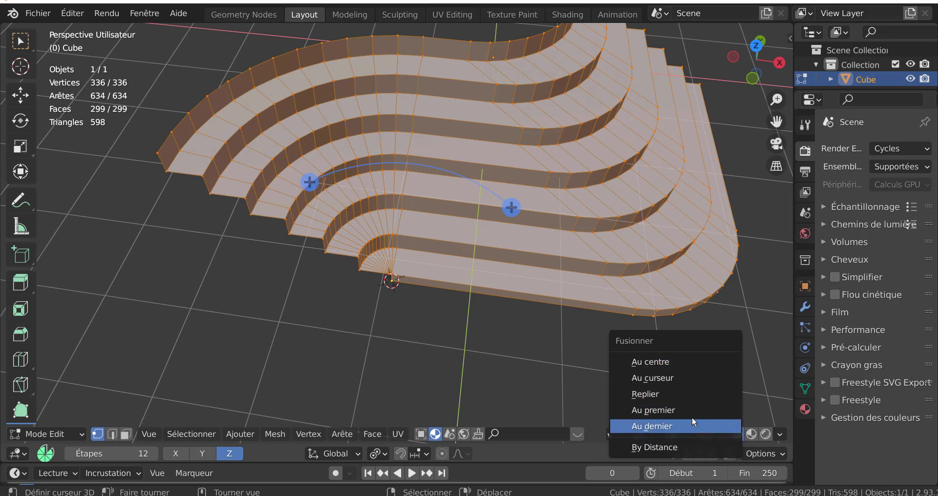
{"action": "key", "text": "m"}
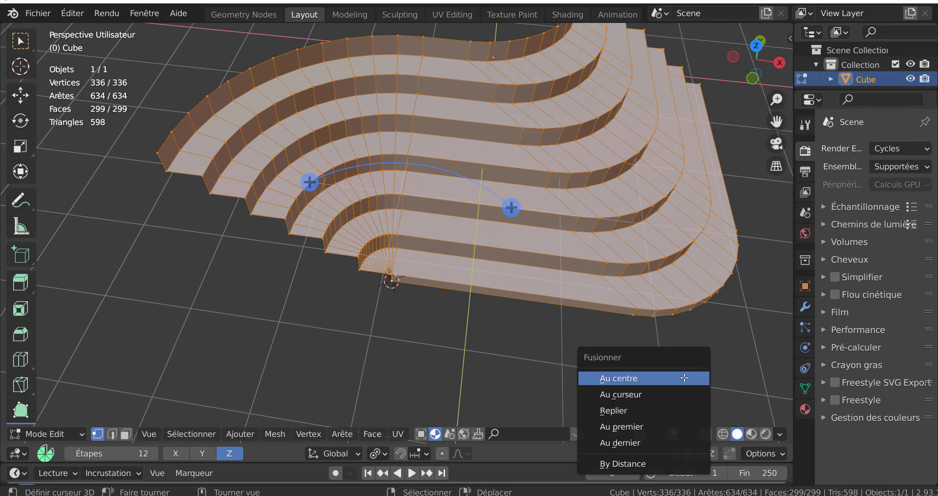
{"action": "left_click", "coordinate": [653, 464]}
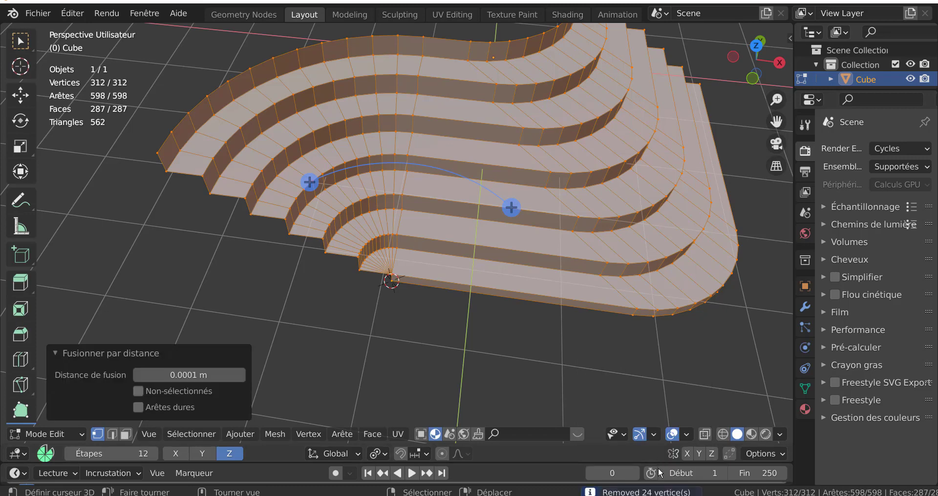
{"action": "left_click", "coordinate": [394, 283]}
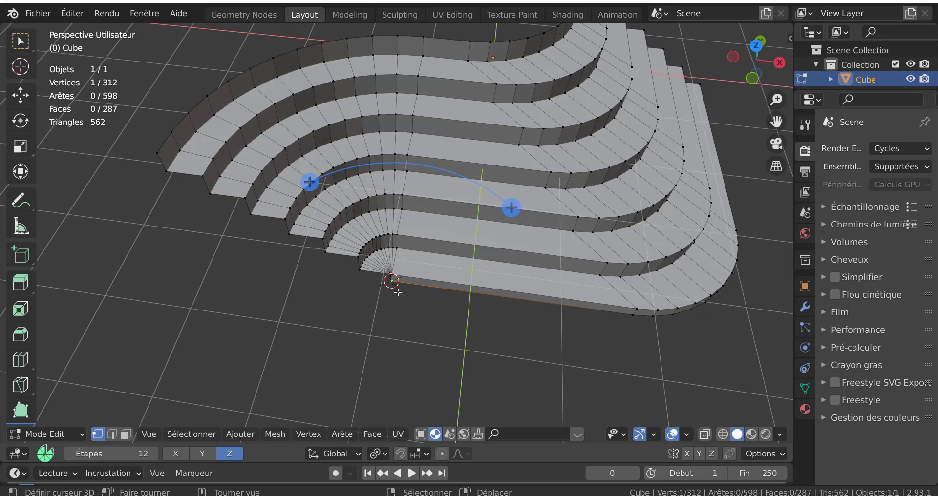
Step: Snap the 3D cursor to the selected top vertex at the outer end of the curved section's highest step
{"action": "middle_click_drag", "start_coordinate": [405, 310], "coordinate": [417, 328]}
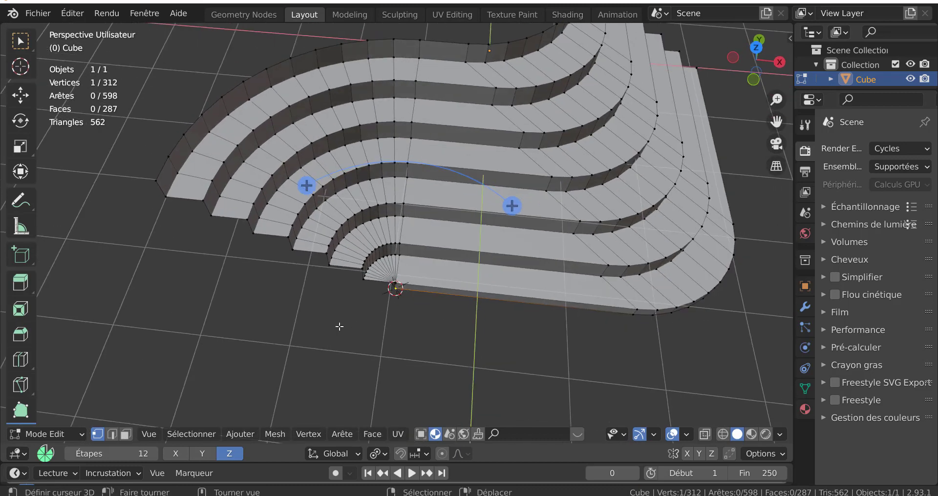
{"action": "middle_click_drag", "start_coordinate": [339, 327], "coordinate": [442, 338]}
{"action": "key", "text": "shift+s"}
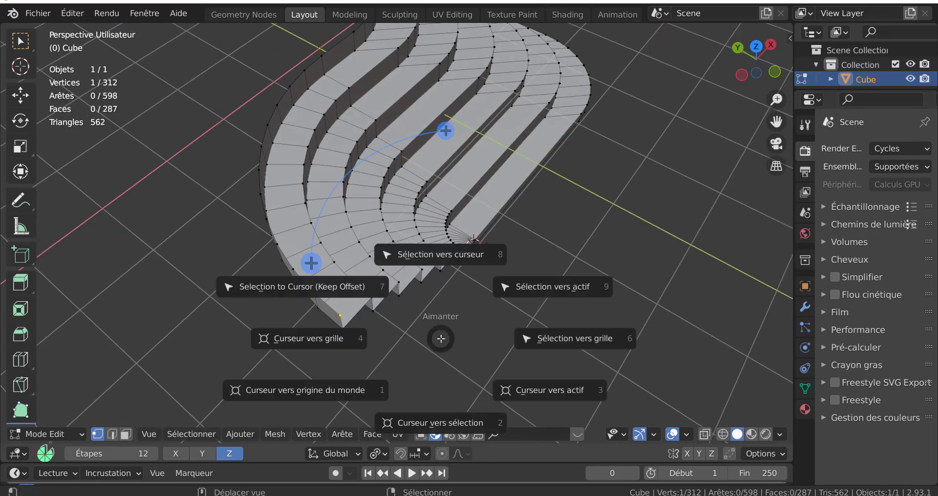
{"action": "left_click", "coordinate": [422, 423]}
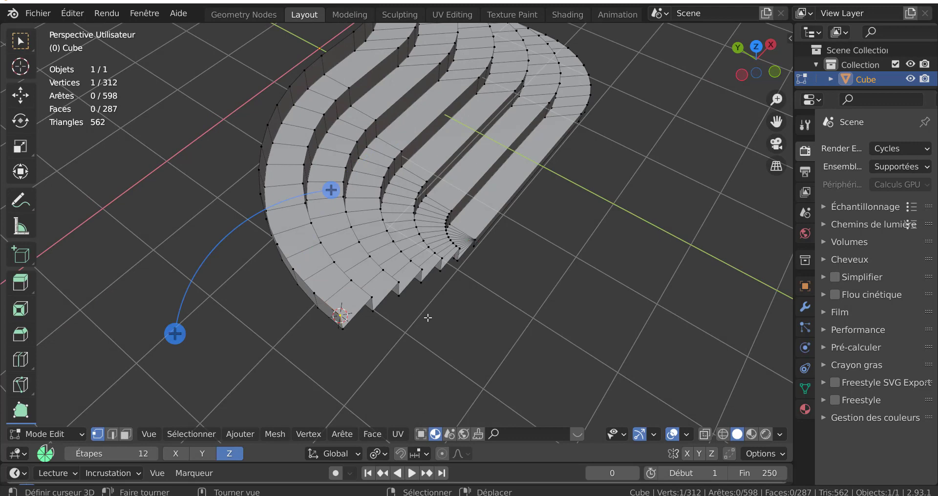
Step: Circle-select the step profile vertices along the open end of the curved section, stopping short of its inner end
{"action": "middle_click_drag", "start_coordinate": [415, 335], "coordinate": [405, 337]}
{"action": "key", "text": "c"}
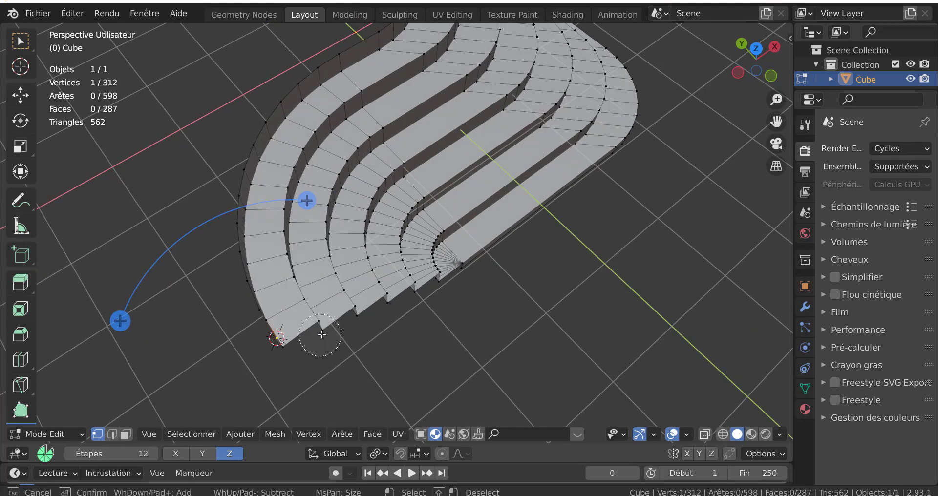
{"action": "left_click_drag", "start_coordinate": [318, 338], "coordinate": [414, 301]}
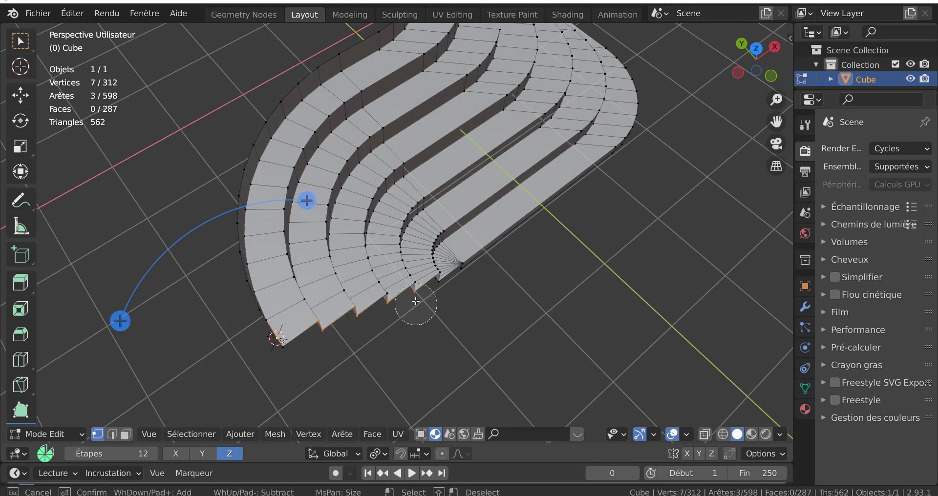
{"action": "key", "text": "Escape"}
{"action": "middle_click_drag", "start_coordinate": [484, 317], "coordinate": [450, 320]}
{"action": "scroll", "coordinate": [447, 321], "scroll_direction": "up", "scroll_amount": 4}
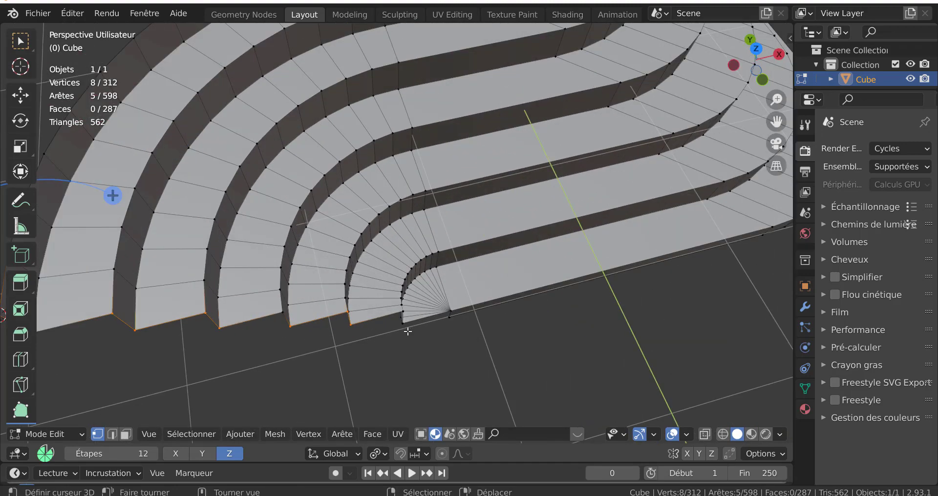
Step: Add the remaining vertices at the lowest step, the old spin centre and the profile's outer bottom corner to the selection
{"action": "right_click", "coordinate": [401, 313], "text": "shift"}
{"action": "right_click", "coordinate": [403, 324], "text": "shift"}
{"action": "right_click", "coordinate": [450, 310], "text": "shift"}
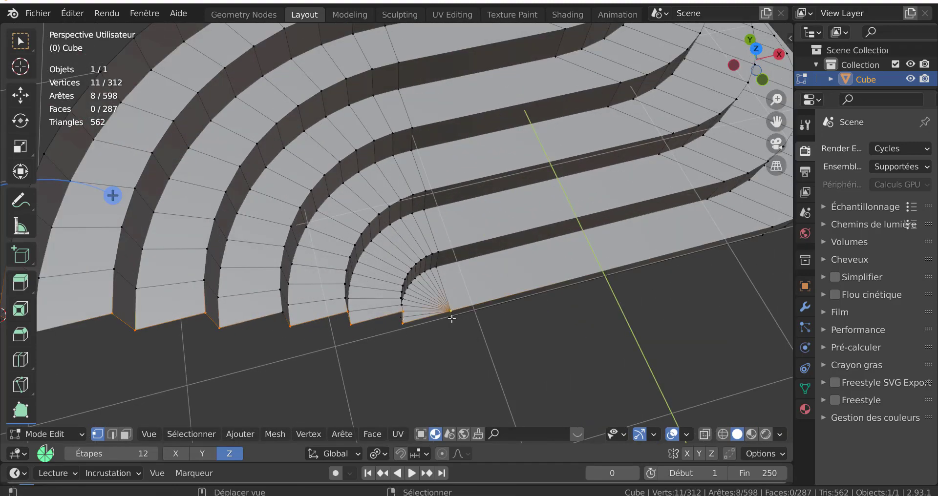
{"action": "right_click", "coordinate": [449, 317], "text": "shift"}
{"action": "middle_click_drag", "start_coordinate": [425, 338], "coordinate": [409, 306]}
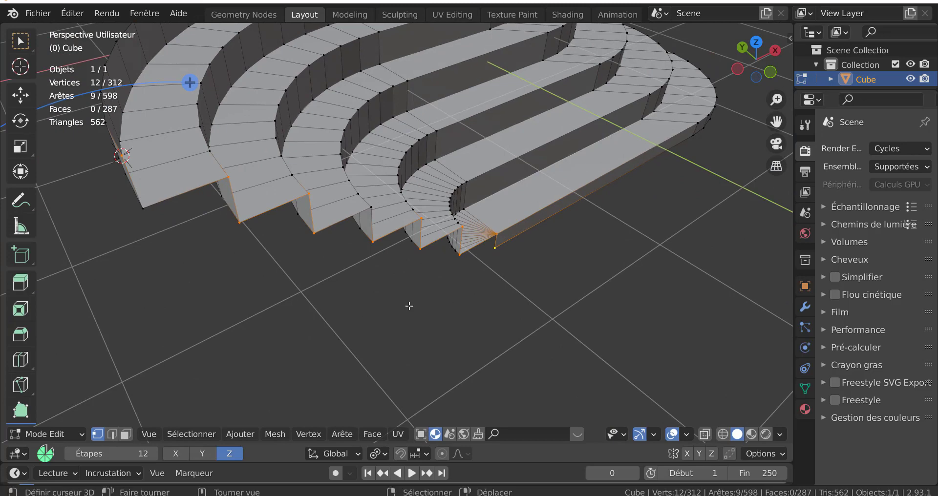
{"action": "right_click", "coordinate": [143, 209], "text": "shift"}
{"action": "middle_click_drag", "start_coordinate": [192, 248], "coordinate": [258, 266]}
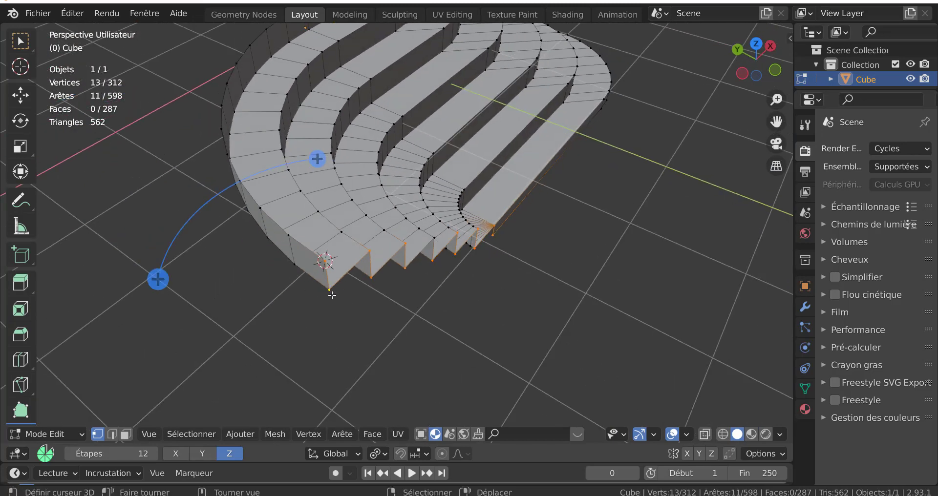
{"action": "middle_click_drag", "start_coordinate": [350, 301], "coordinate": [373, 329]}
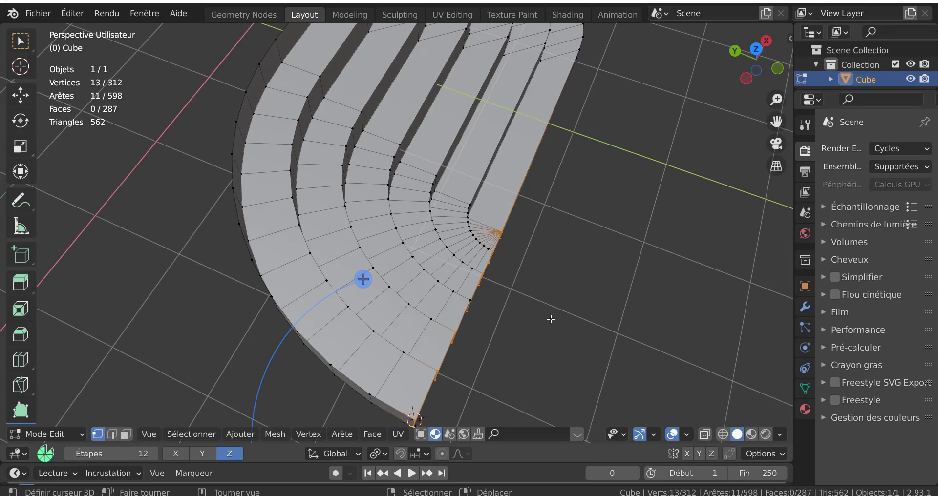
Step: Try to spin the selected profile around the 3D cursor in top view, and undo it
{"action": "key", "text": "KP_7"}
{"action": "middle_click_drag", "start_coordinate": [551, 319], "coordinate": [630, 266], "text": "shift"}
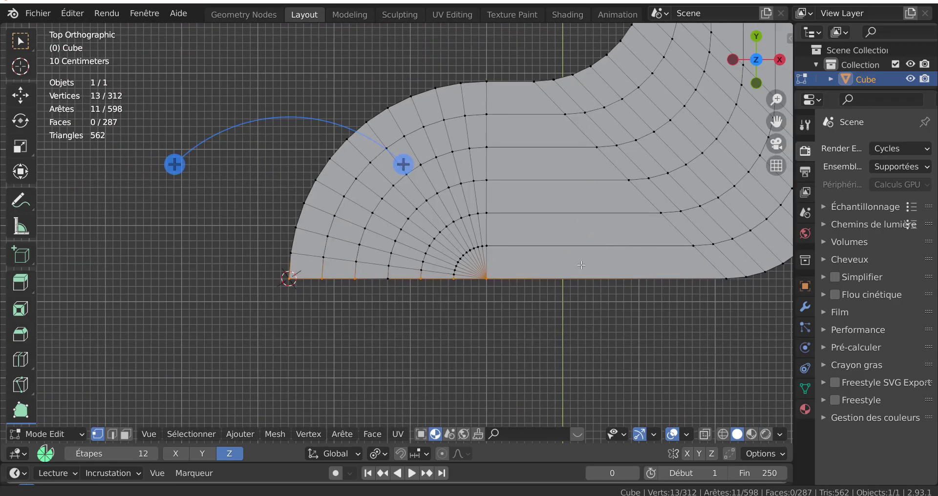
{"action": "middle_click_drag", "start_coordinate": [330, 323], "coordinate": [361, 312], "text": "shift"}
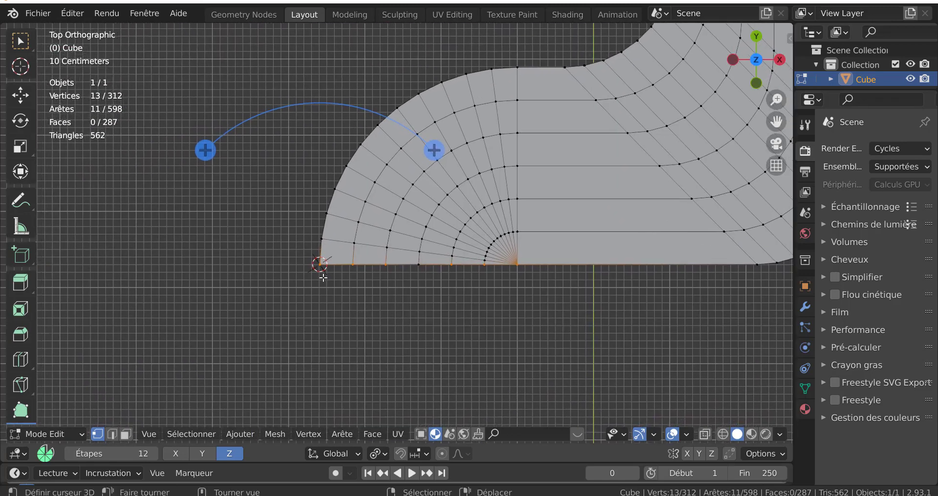
{"action": "left_click_drag", "start_coordinate": [322, 265], "coordinate": [370, 352]}
{"action": "key", "text": "ctrl+z"}
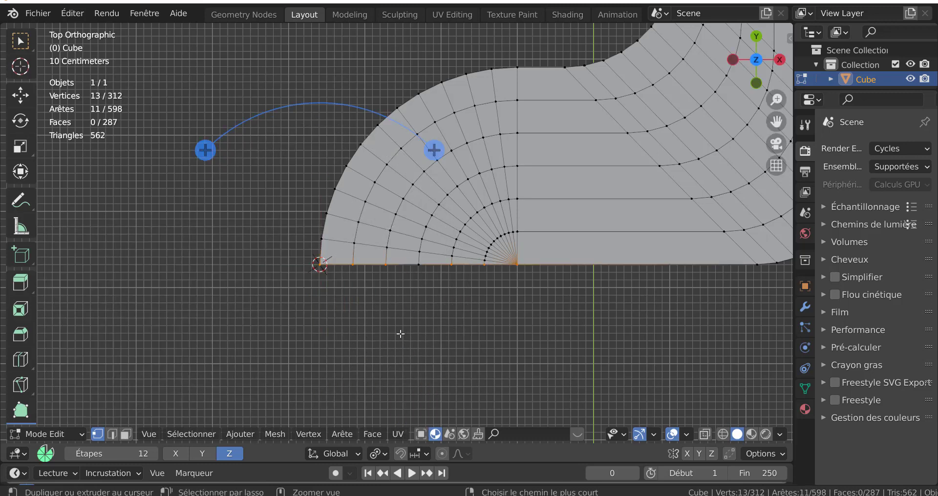
Step: Add the profile's missing vertex to the selection and, in top view, spin the profile about 76.4° around Z in 12 steps
{"action": "middle_click_drag", "start_coordinate": [399, 332], "coordinate": [341, 333]}
{"action": "left_click", "coordinate": [419, 293], "text": "shift"}
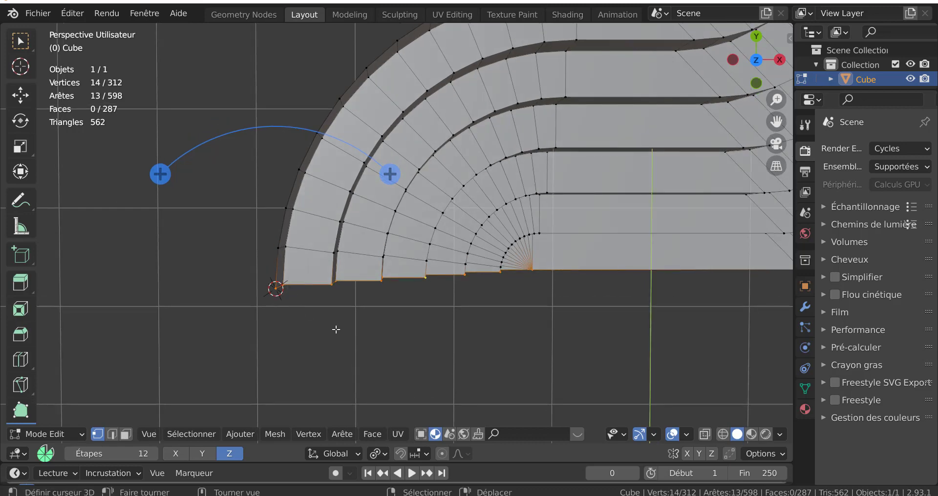
{"action": "key", "text": "KP_7"}
{"action": "left_click_drag", "start_coordinate": [326, 260], "coordinate": [321, 301]}
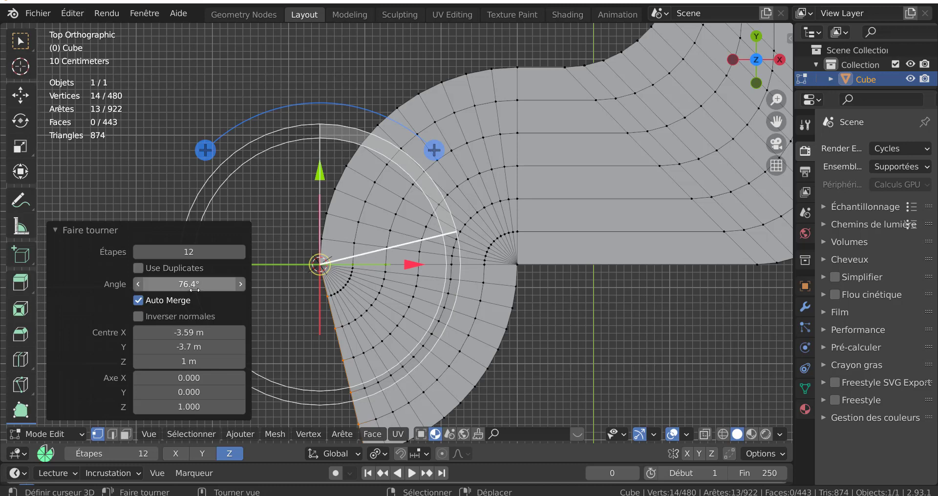
Step: Set the angle of the new spin to 90°
{"action": "left_click", "coordinate": [172, 284]}
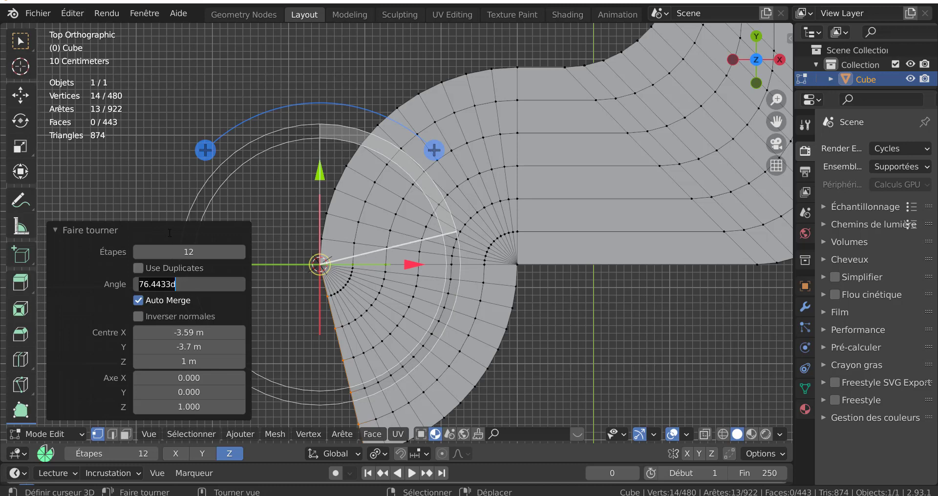
{"action": "type", "text": "90"}
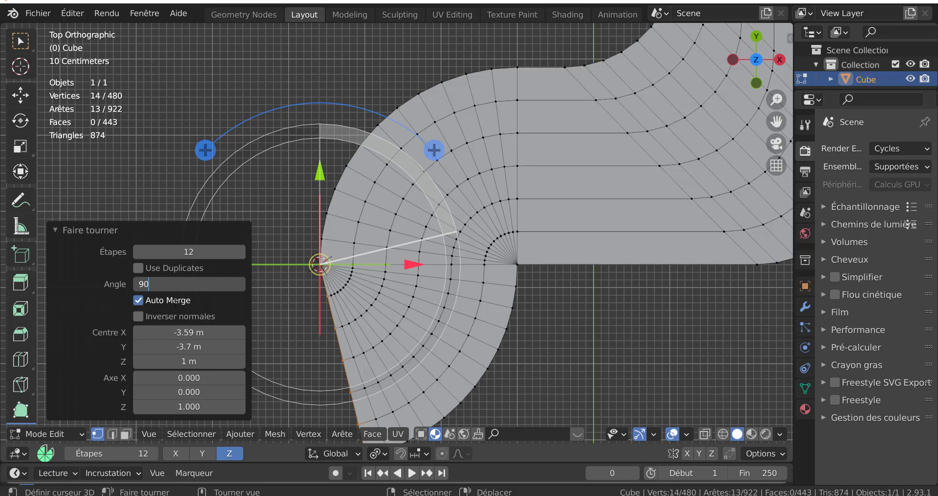
{"action": "key", "text": "Return"}
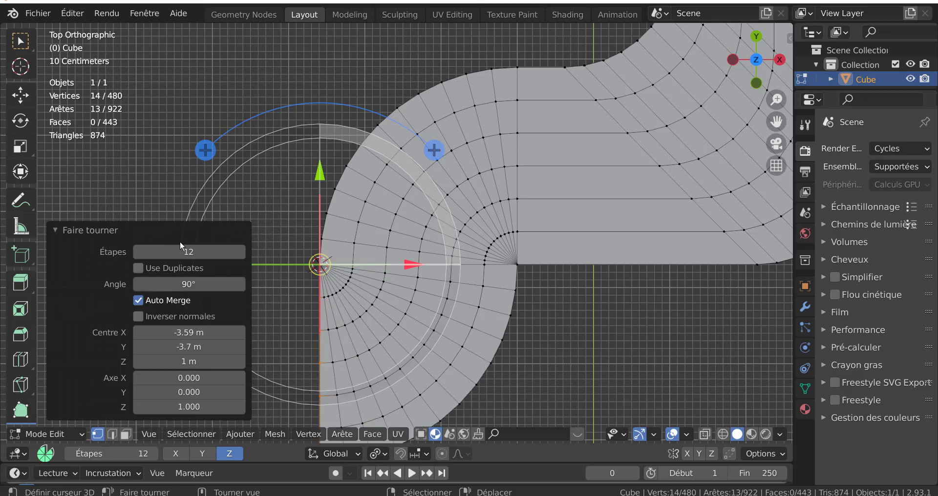
Step: Check the stairs in Object Mode, and merge all the mesh's vertices by distance at 0.0001 m in Edit Mode
{"action": "key", "text": "Tab"}
{"action": "scroll", "coordinate": [561, 335], "scroll_direction": "down", "scroll_amount": 2}
{"action": "middle_click_drag", "start_coordinate": [560, 333], "coordinate": [557, 242]}
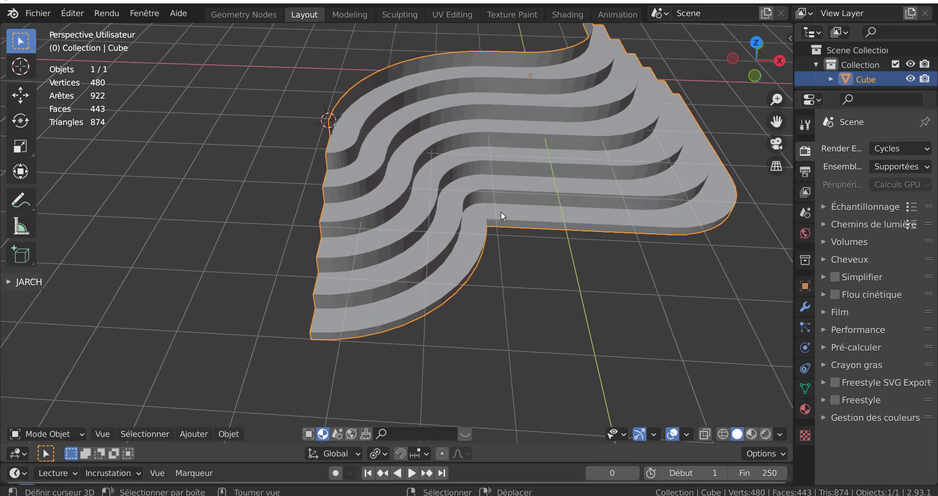
{"action": "key", "text": "Tab"}
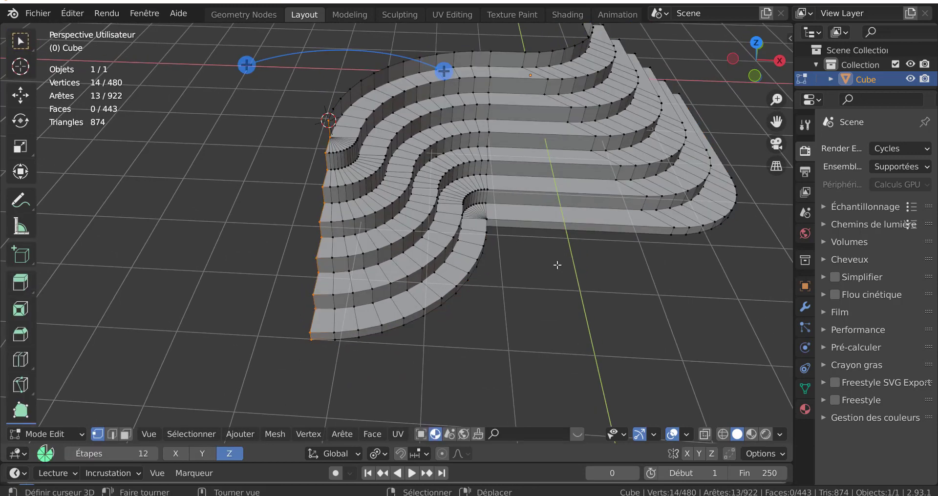
{"action": "key", "text": "a"}
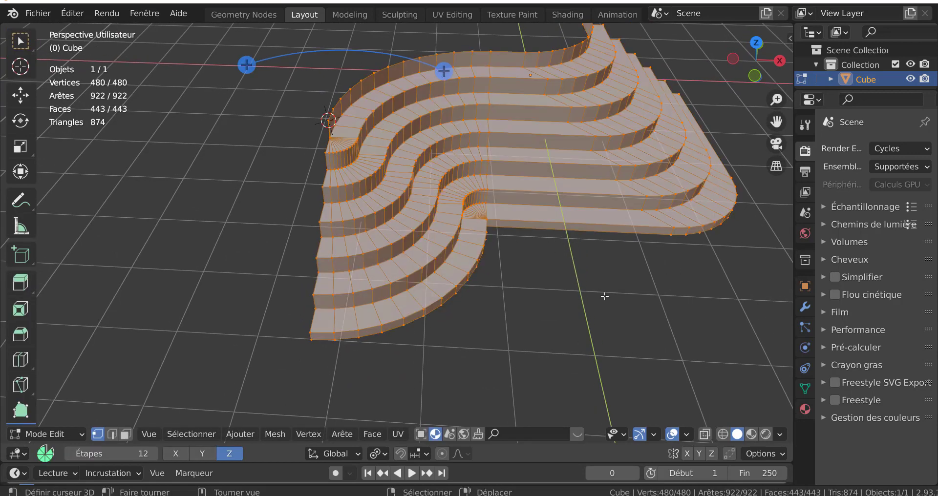
{"action": "key", "text": "m"}
{"action": "left_click", "coordinate": [637, 332]}
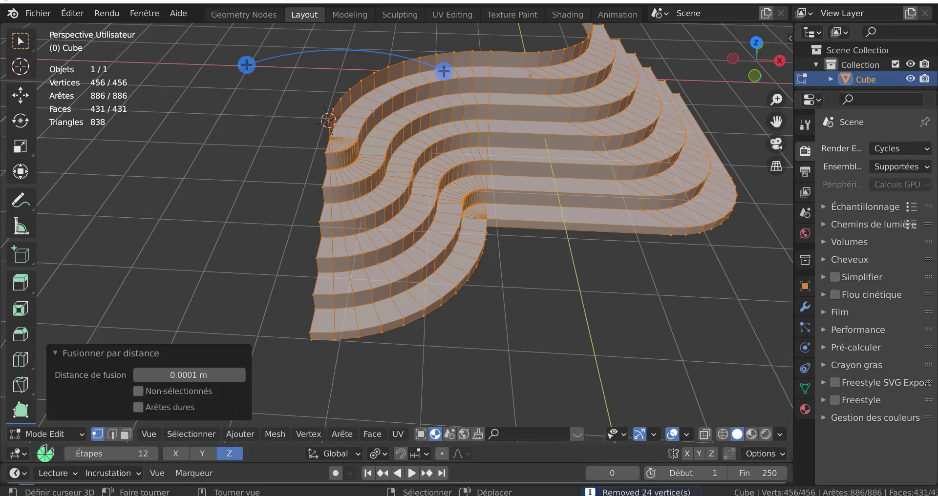
Step: Select the edge loop of the step profile at the open end of the second curve
{"action": "middle_click_drag", "start_coordinate": [543, 342], "coordinate": [578, 327]}
{"action": "left_click", "coordinate": [371, 280], "text": "alt"}
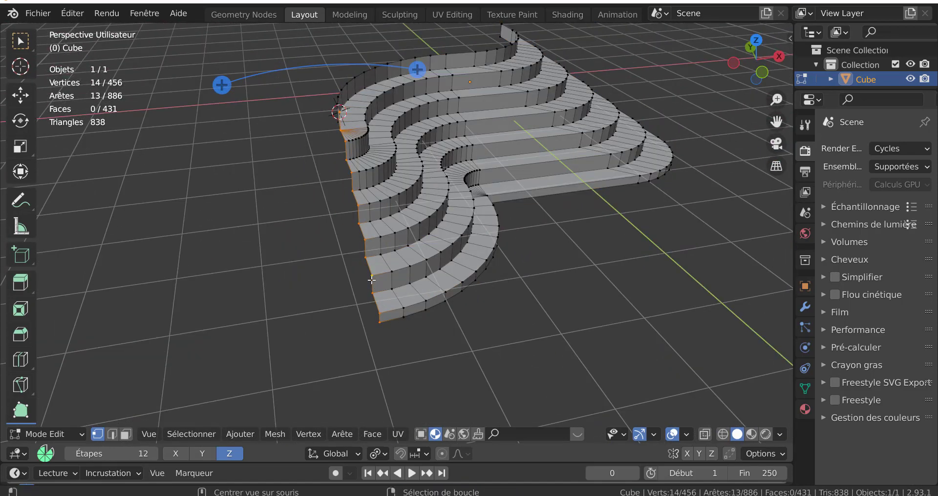
{"action": "scroll", "coordinate": [372, 282], "scroll_direction": "down", "scroll_amount": 2}
{"action": "middle_click_drag", "start_coordinate": [388, 303], "coordinate": [488, 358]}
{"action": "scroll", "coordinate": [416, 294], "scroll_direction": "up", "scroll_amount": 3}
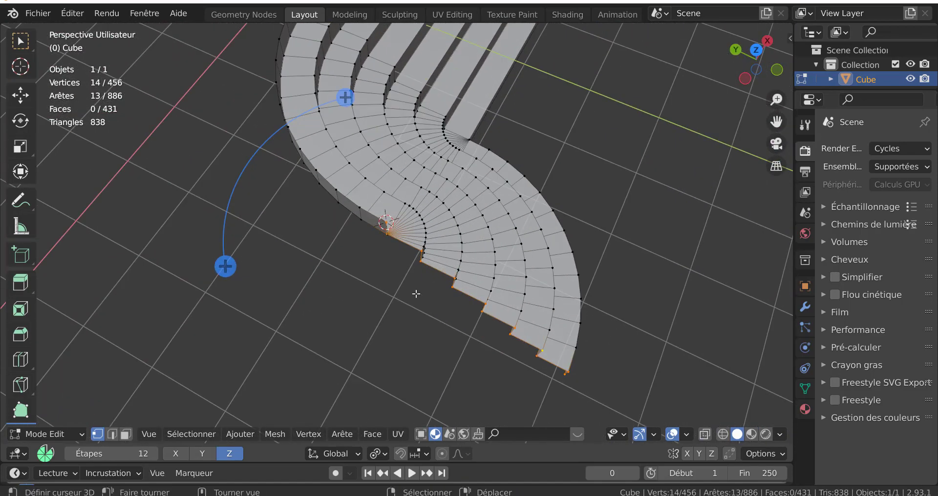
Step: Examine the selected profile's vertices and edges around the second spin centre at the 3D cursor
{"action": "scroll", "coordinate": [416, 293], "scroll_direction": "down", "scroll_amount": 2}
{"action": "middle_click_drag", "start_coordinate": [419, 289], "coordinate": [544, 324]}
{"action": "scroll", "coordinate": [415, 301], "scroll_direction": "up", "scroll_amount": 3}
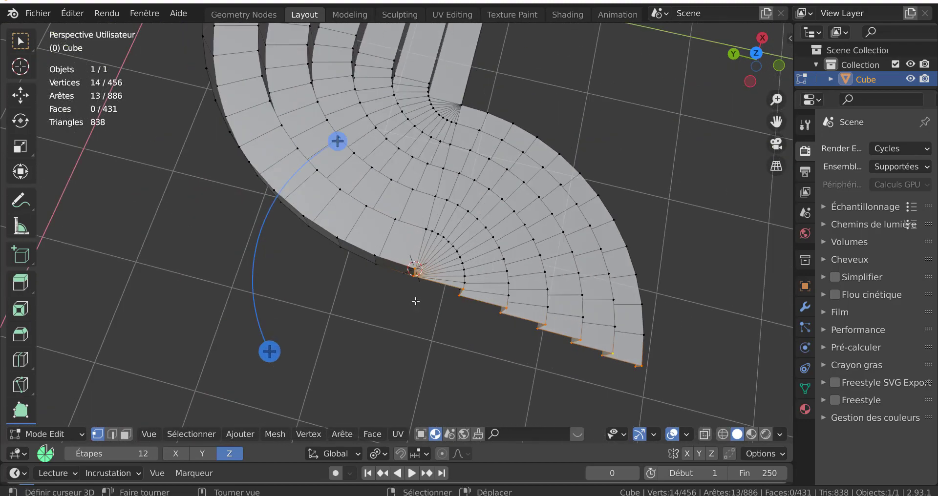
{"action": "scroll", "coordinate": [416, 301], "scroll_direction": "up", "scroll_amount": 2}
{"action": "scroll", "coordinate": [415, 300], "scroll_direction": "up", "scroll_amount": 4}
{"action": "scroll", "coordinate": [416, 300], "scroll_direction": "down", "scroll_amount": 2}
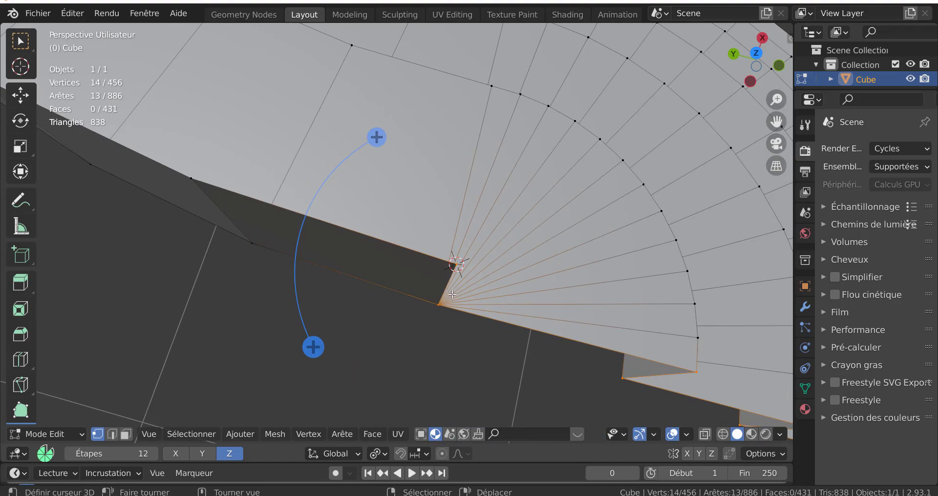
{"action": "scroll", "coordinate": [445, 294], "scroll_direction": "down", "scroll_amount": 4}
Step: Extrude the selected profile straight outward along negative X and return to Object Mode
{"action": "middle_click_drag", "start_coordinate": [439, 297], "coordinate": [350, 266]}
{"action": "middle_click_drag", "start_coordinate": [528, 301], "coordinate": [479, 290]}
{"action": "key", "text": "e"}
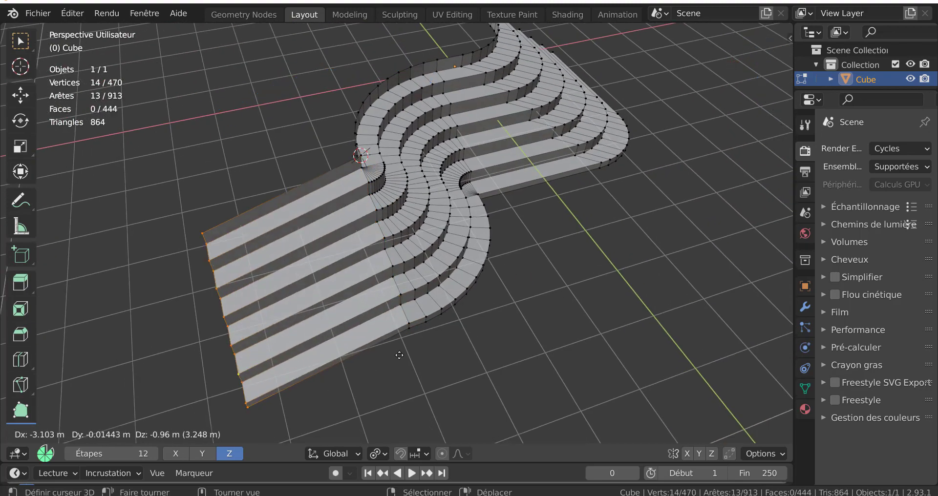
{"action": "key", "text": "x"}
{"action": "left_click", "coordinate": [415, 338]}
{"action": "key", "text": "Tab"}
{"action": "middle_click_drag", "start_coordinate": [415, 338], "coordinate": [489, 320]}
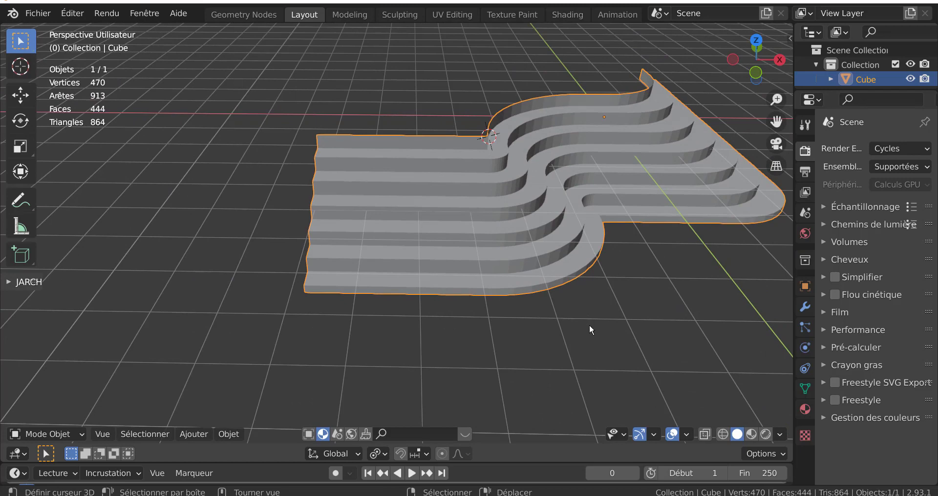
{"action": "middle_click_drag", "start_coordinate": [590, 325], "coordinate": [598, 322]}
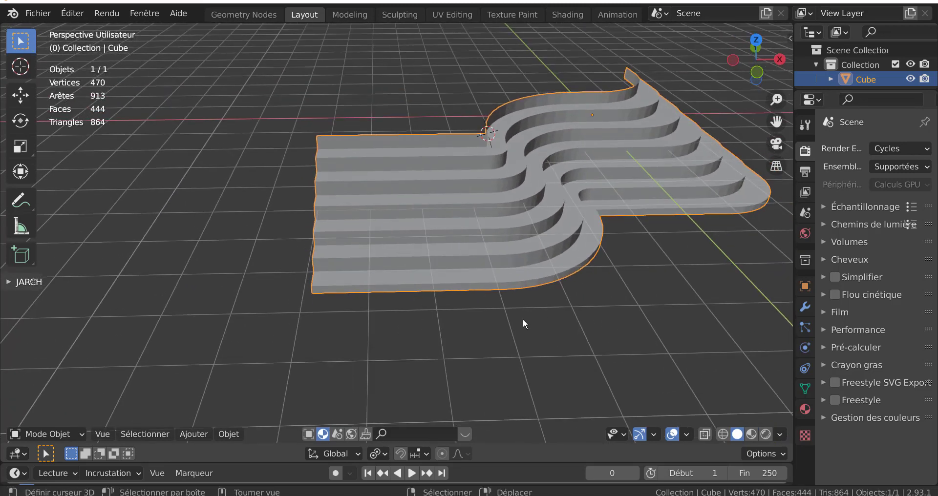
{"action": "scroll", "coordinate": [558, 318], "scroll_direction": "down", "scroll_amount": 2}
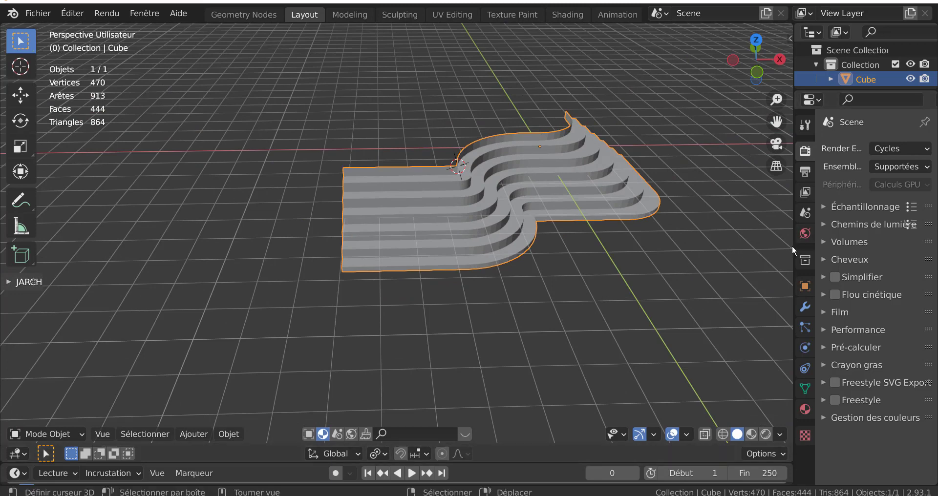
Step: Widen the outliner and properties area by narrowing the 3D viewport
{"action": "left_click_drag", "start_coordinate": [793, 245], "coordinate": [647, 245]}
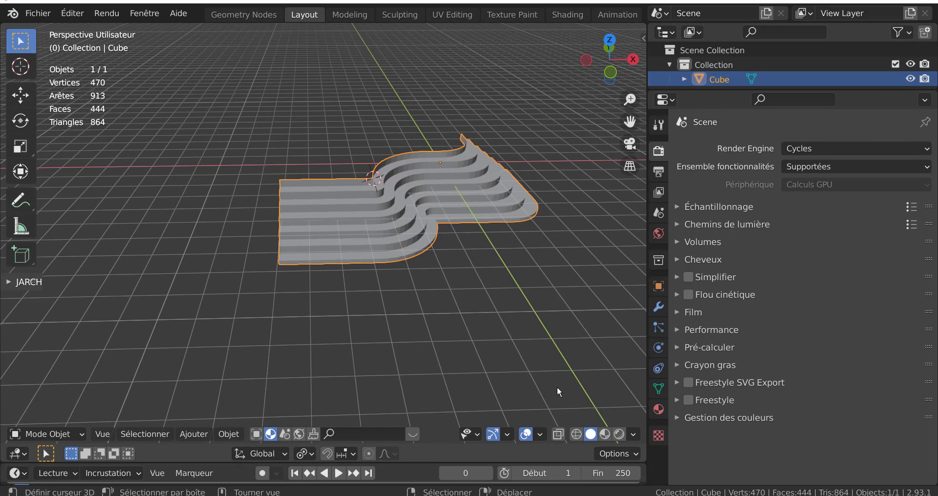
{"action": "left_click", "coordinate": [624, 457]}
{"action": "scroll", "coordinate": [587, 427], "scroll_direction": "down", "scroll_amount": 2}
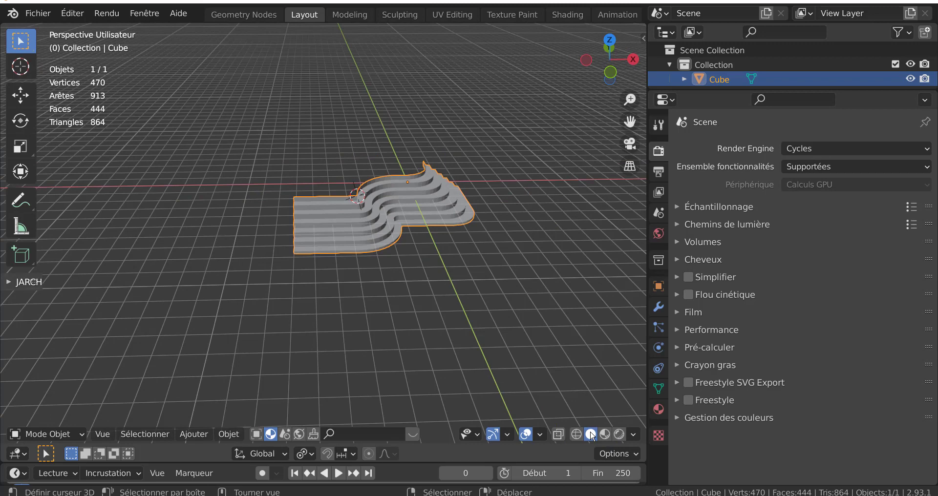
{"action": "scroll", "coordinate": [438, 258], "scroll_direction": "up", "scroll_amount": 3}
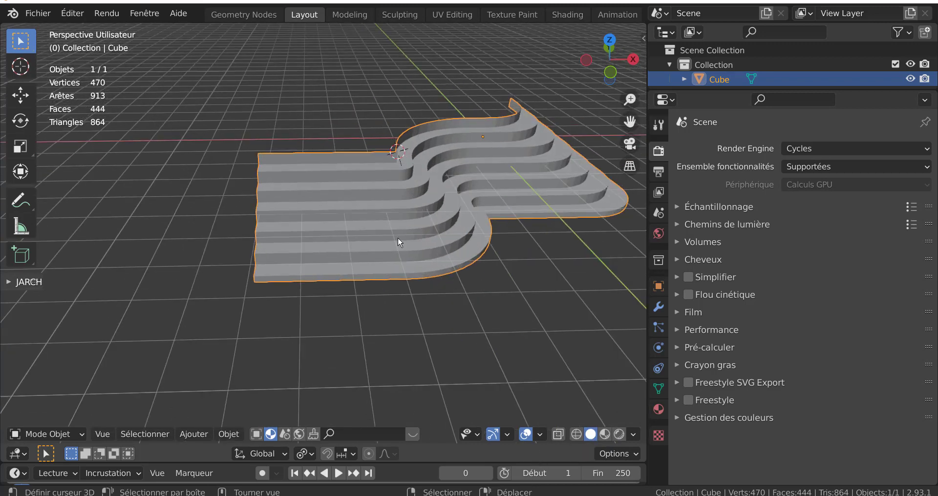
Step: Switch the stairs to Edit Mode and display the object's modifier properties
{"action": "key", "text": "Tab"}
{"action": "scroll", "coordinate": [632, 436], "scroll_direction": "down", "scroll_amount": 3}
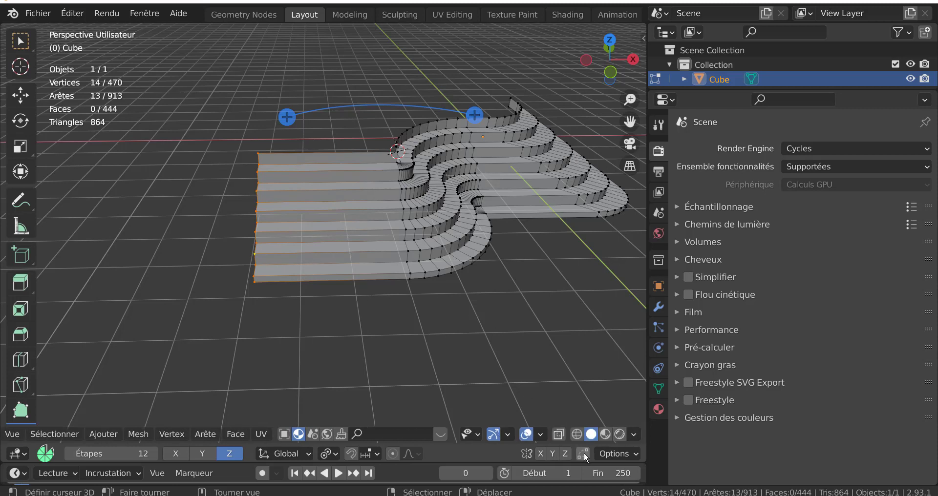
{"action": "left_click", "coordinate": [657, 311]}
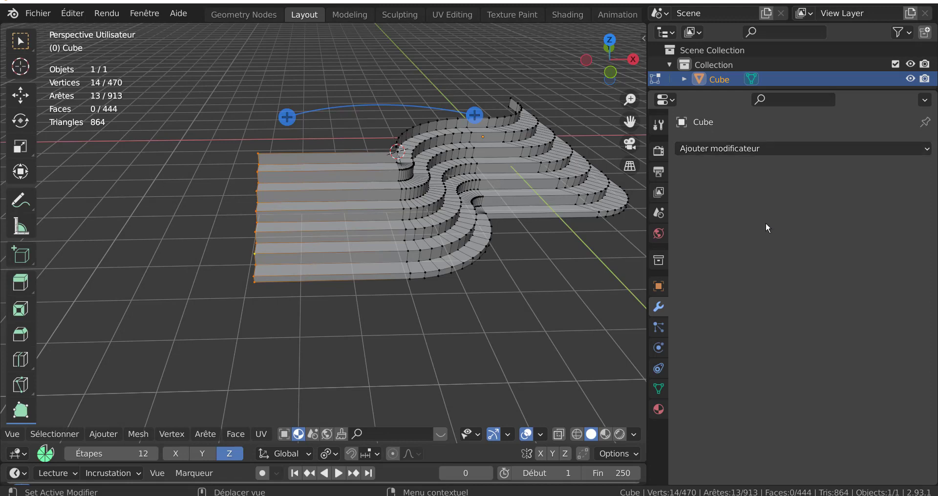
Step: Add a Mirror modifier across the X axis to the stairs and widen the 3D viewport
{"action": "left_click", "coordinate": [737, 151]}
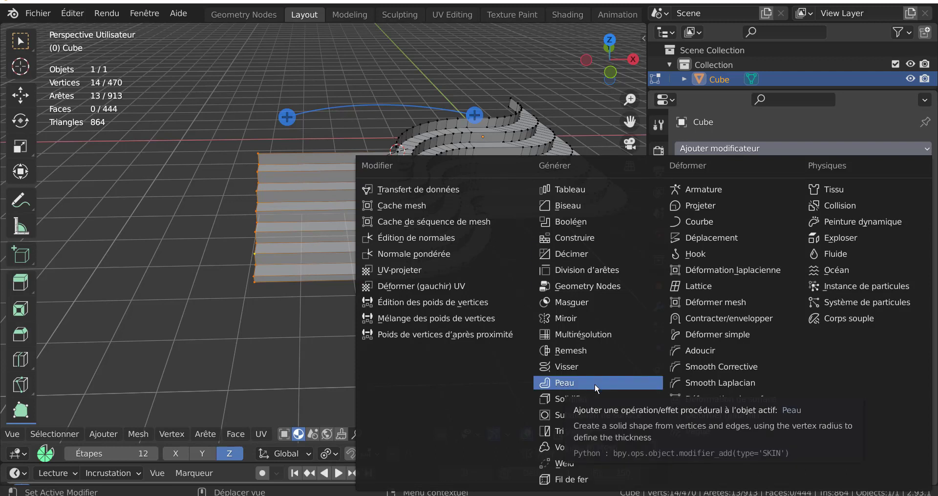
{"action": "left_click", "coordinate": [558, 318]}
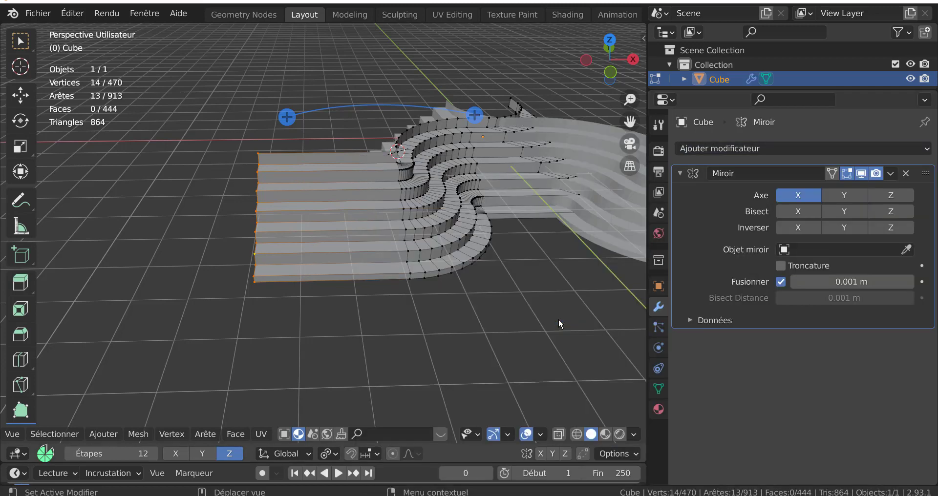
{"action": "scroll", "coordinate": [559, 320], "scroll_direction": "down", "scroll_amount": 5}
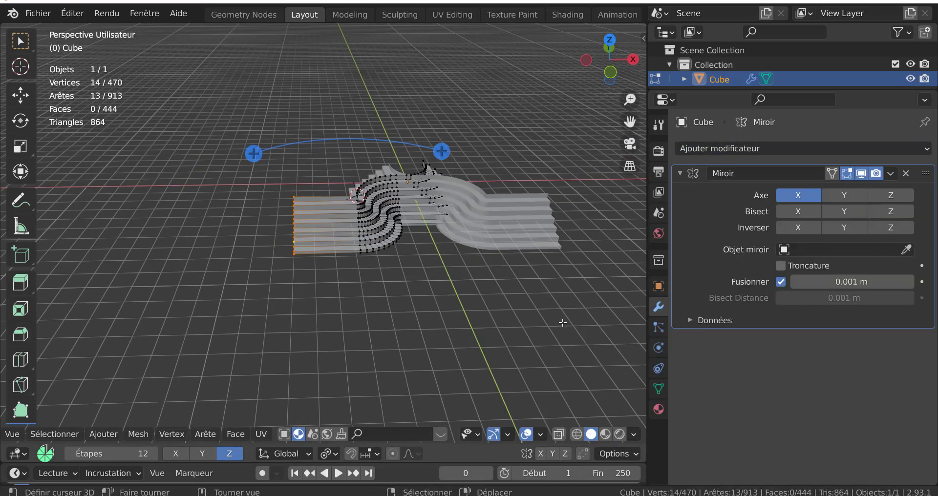
{"action": "middle_click_drag", "start_coordinate": [561, 324], "coordinate": [517, 320], "text": "shift"}
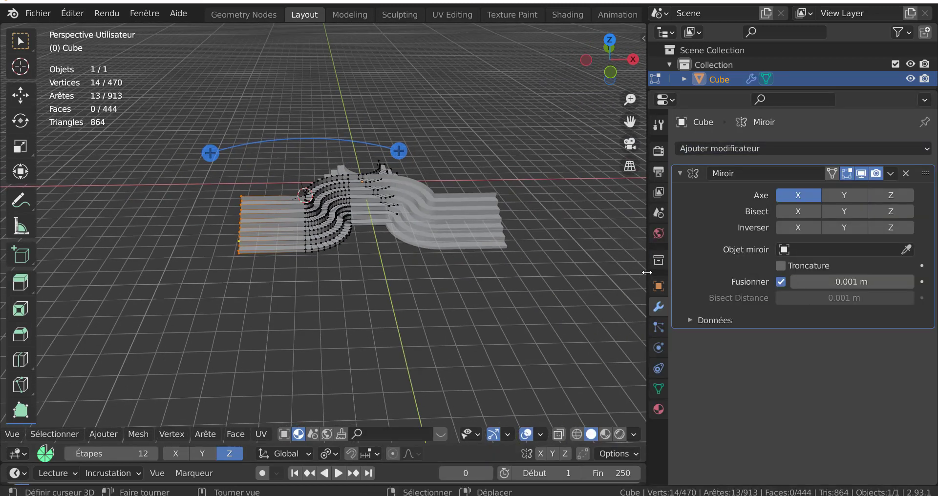
{"action": "left_click_drag", "start_coordinate": [644, 278], "coordinate": [696, 278]}
{"action": "middle_click_drag", "start_coordinate": [550, 283], "coordinate": [527, 283]}
{"action": "scroll", "coordinate": [413, 218], "scroll_direction": "up", "scroll_amount": 1}
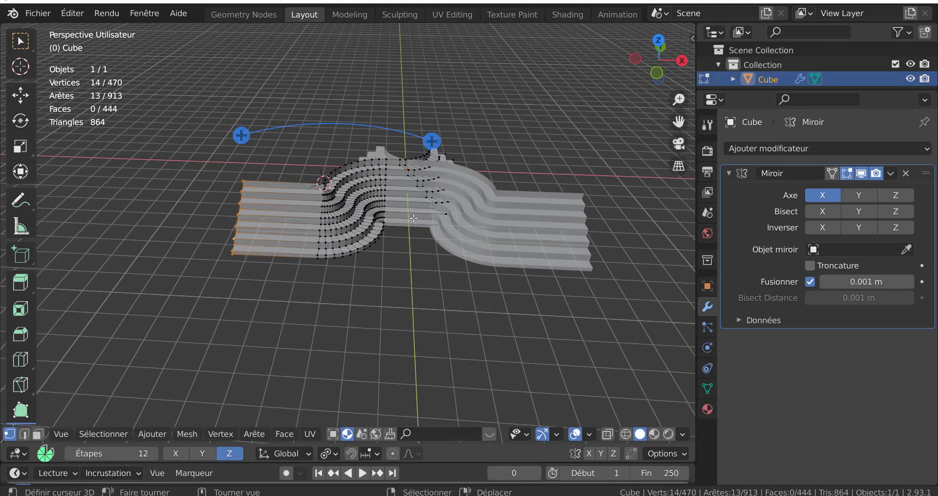
Step: Move the whole mesh 8.0926 m along global X and enable clipping in the Mirror modifier
{"action": "key", "text": "a"}
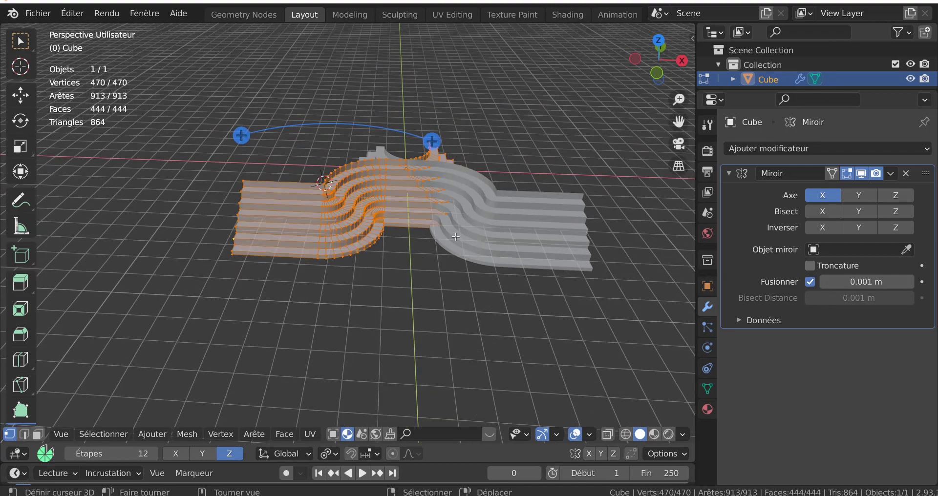
{"action": "scroll", "coordinate": [441, 261], "scroll_direction": "down", "scroll_amount": 1}
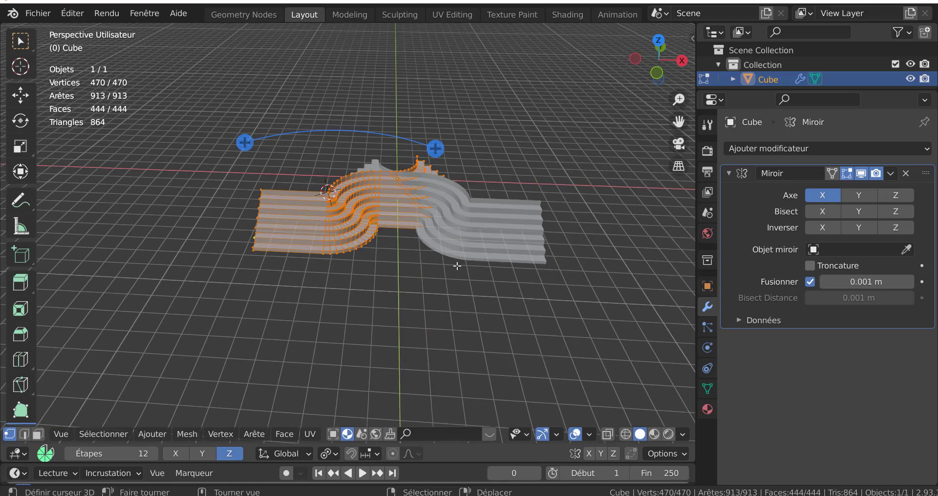
{"action": "scroll", "coordinate": [457, 266], "scroll_direction": "up", "scroll_amount": 1}
{"action": "middle_click_drag", "start_coordinate": [481, 280], "coordinate": [437, 278], "text": "shift"}
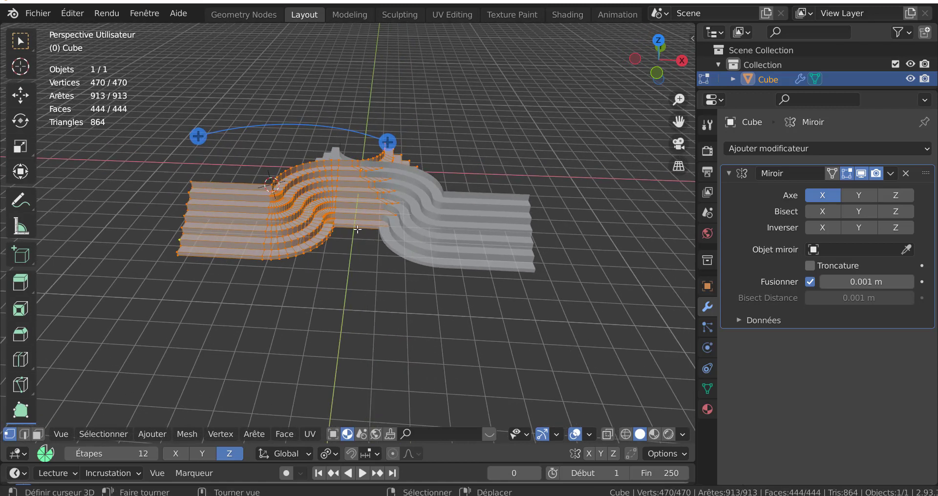
{"action": "key", "text": "g"}
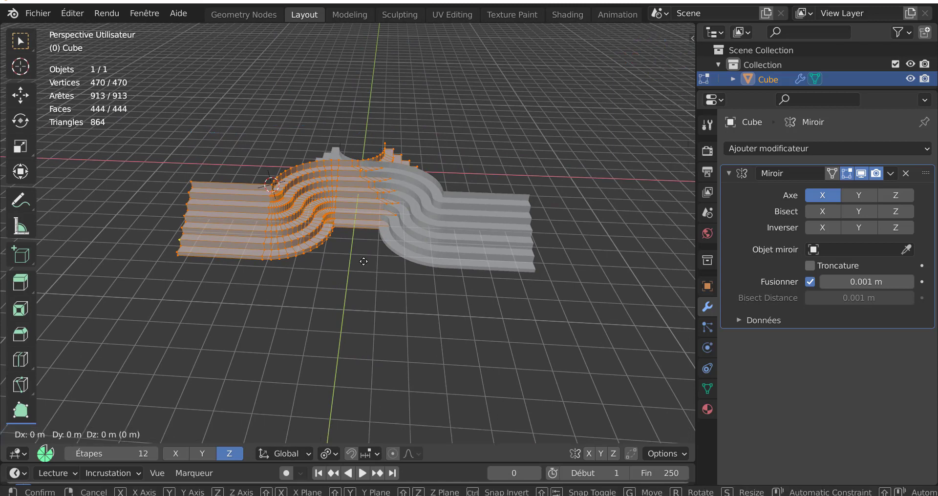
{"action": "key", "text": "x"}
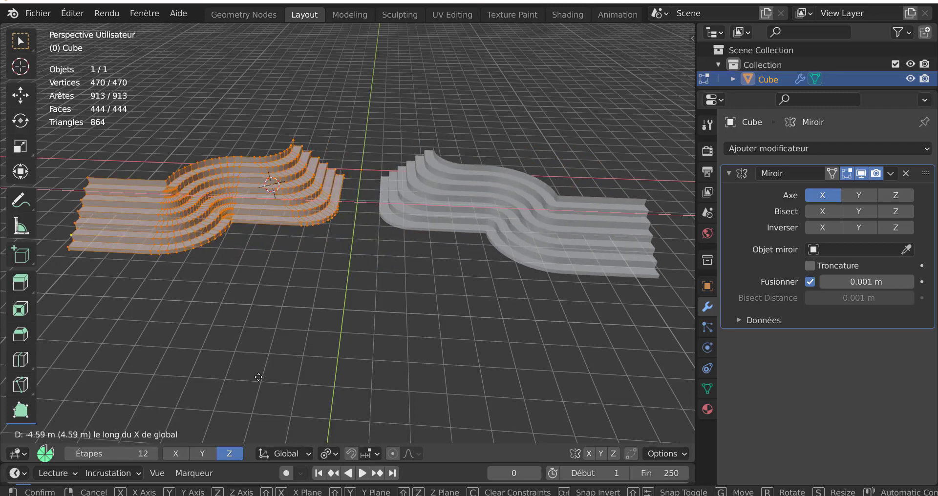
{"action": "left_click", "coordinate": [549, 286]}
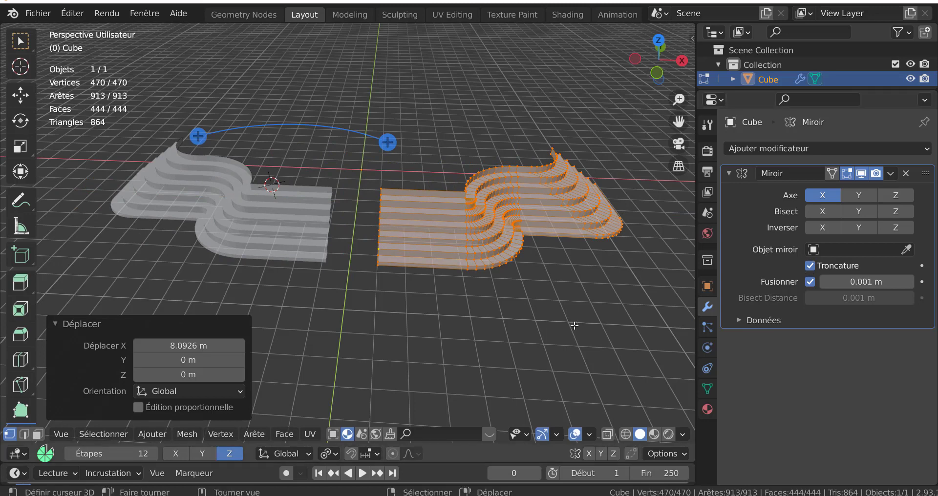
Step: Move the mesh -1.0984 m along X so the straight flight meets its mirrored half at the centre
{"action": "scroll", "coordinate": [543, 317], "scroll_direction": "up", "scroll_amount": 1}
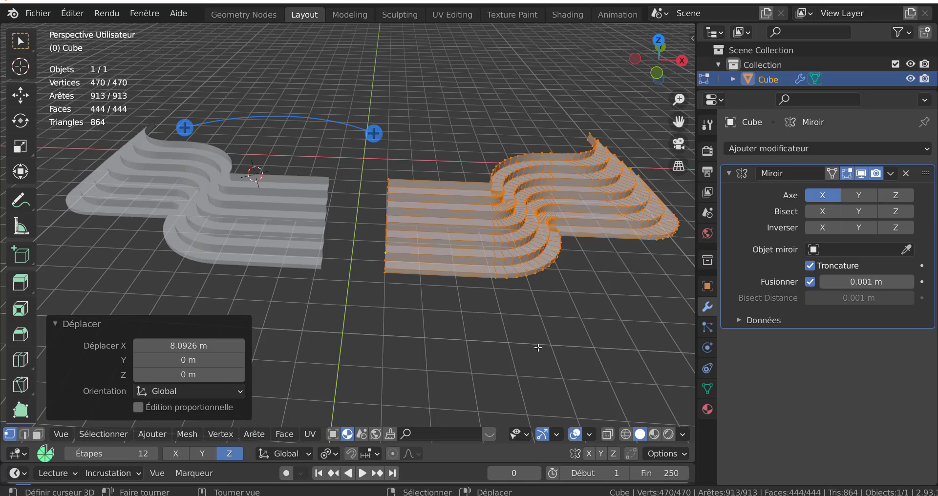
{"action": "key", "text": "g"}
{"action": "key", "text": "x"}
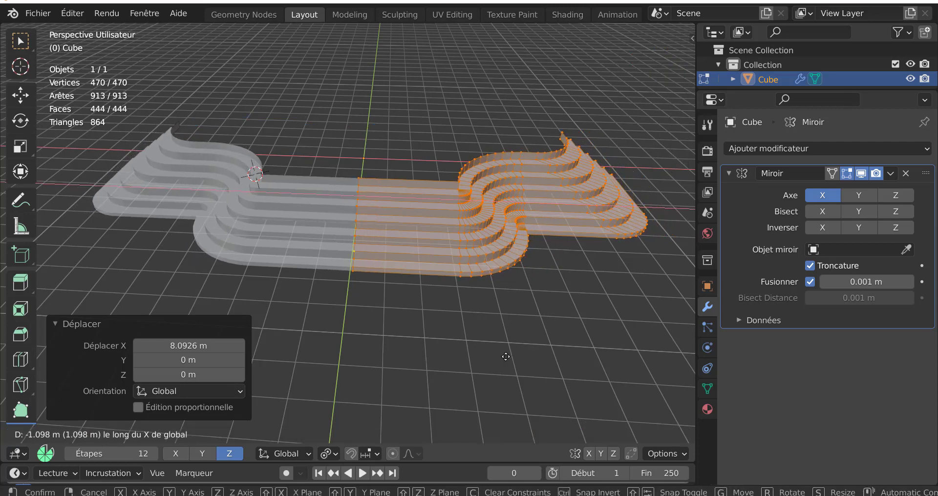
{"action": "left_click", "coordinate": [505, 357]}
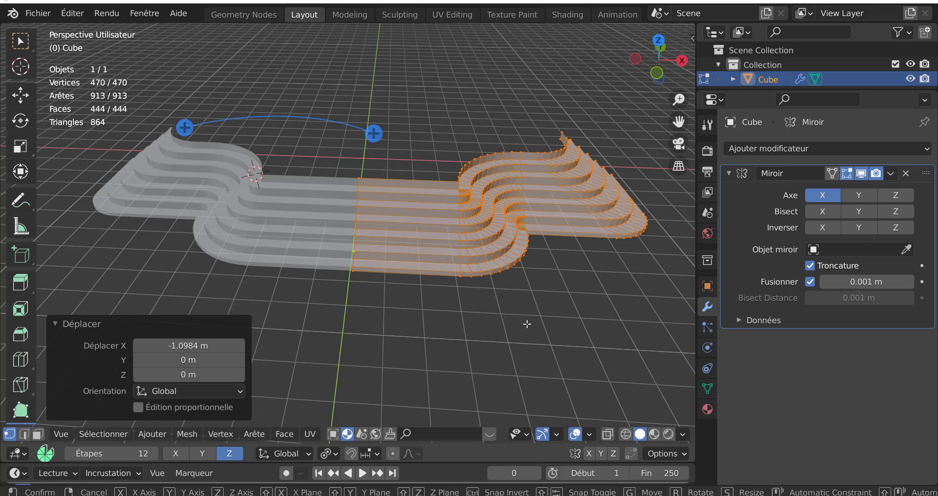
Step: Lengthen the central flight by moving the clipped mesh 2.4918 m along X, and return to Object Mode
{"action": "key", "text": "g"}
{"action": "key", "text": "x"}
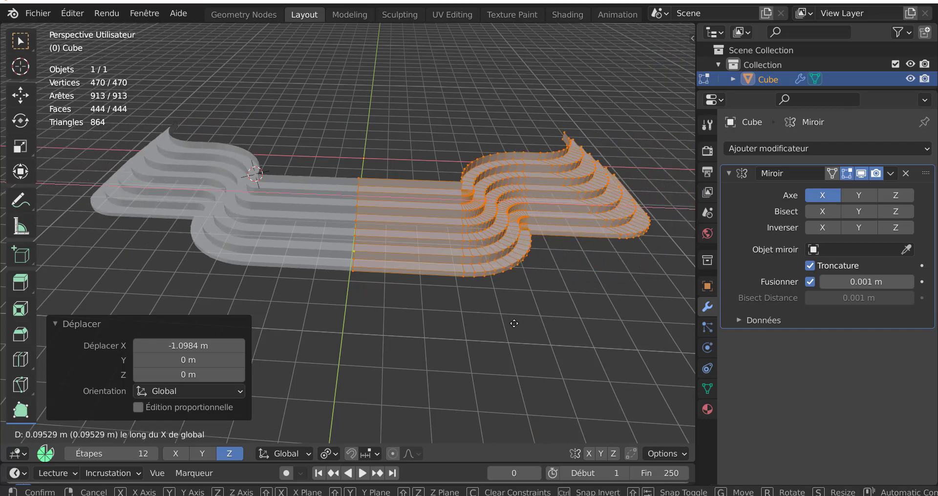
{"action": "left_click", "coordinate": [591, 321]}
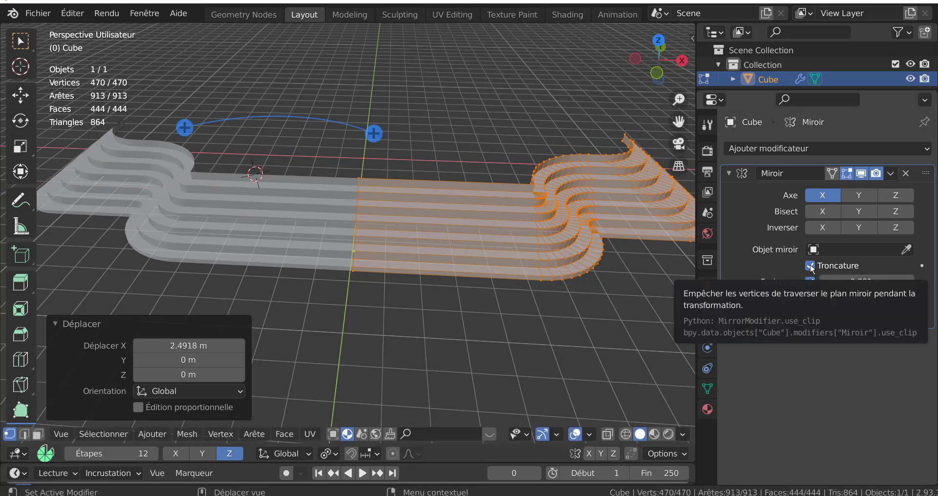
{"action": "key", "text": "Tab"}
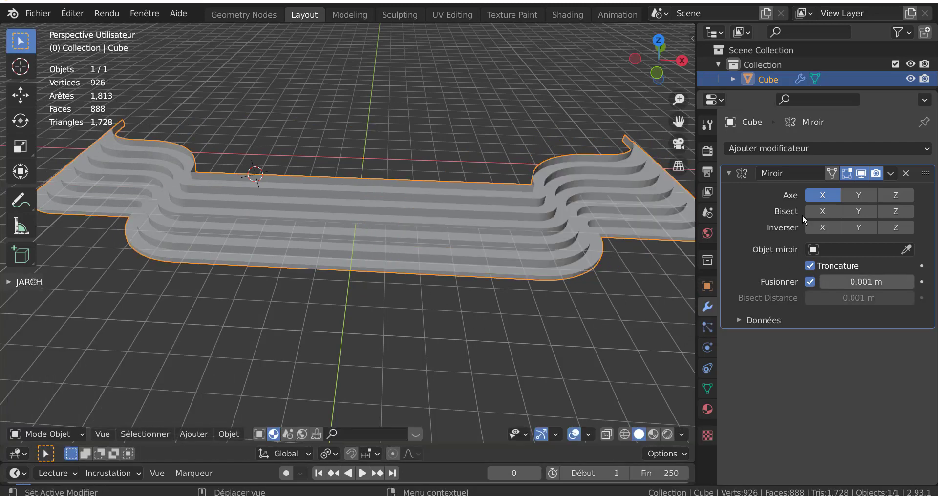
Step: Apply the Mirror modifier to the stairs and switch back to Edit Mode
{"action": "left_click", "coordinate": [891, 174]}
{"action": "left_click", "coordinate": [890, 172]}
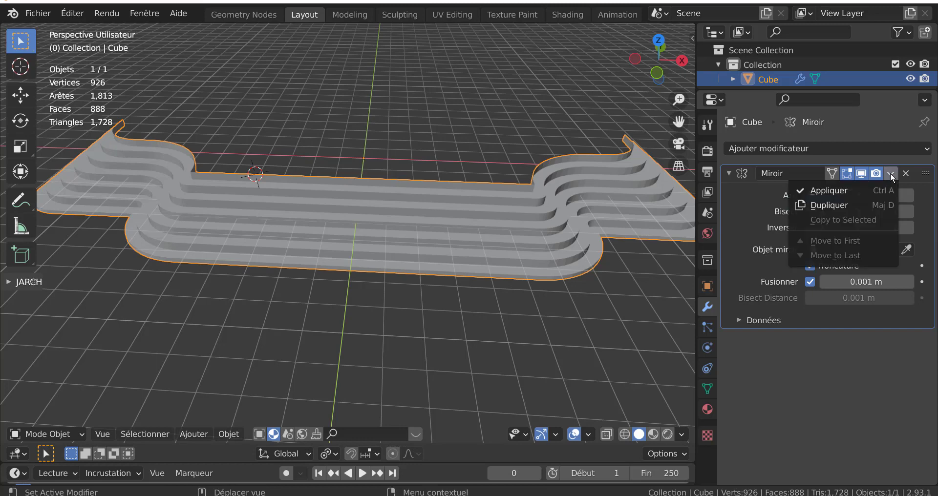
{"action": "left_click", "coordinate": [842, 192]}
{"action": "key", "text": "Tab"}
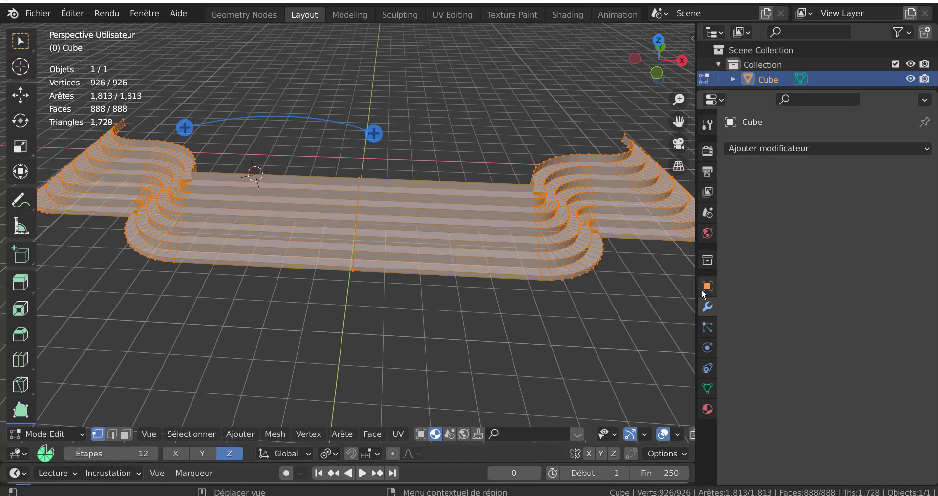
Step: Inspect the front and back of the stairs with the face orientation overlay, and turn the overlay off again
{"action": "left_click_drag", "start_coordinate": [696, 266], "coordinate": [748, 268]}
{"action": "middle_click_drag", "start_coordinate": [660, 290], "coordinate": [509, 334]}
{"action": "middle_click_drag", "start_coordinate": [429, 332], "coordinate": [475, 347]}
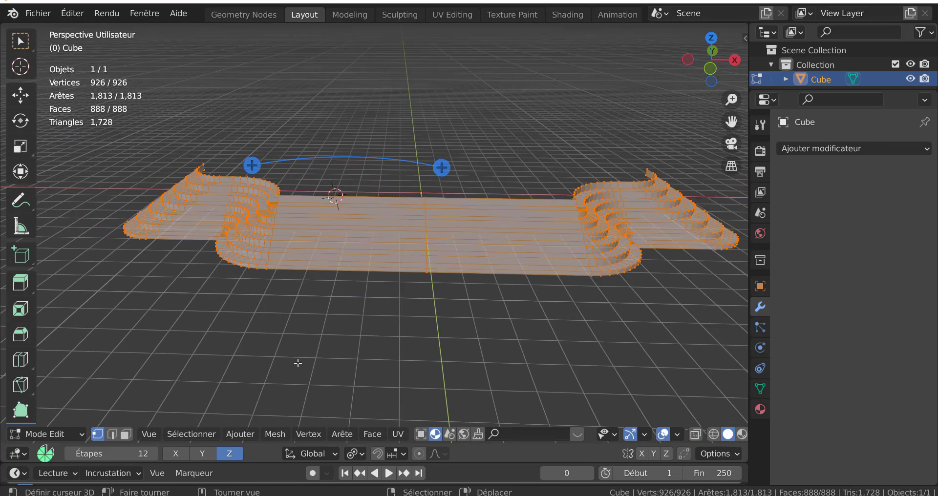
{"action": "key", "text": "q"}
{"action": "left_click", "coordinate": [240, 382]}
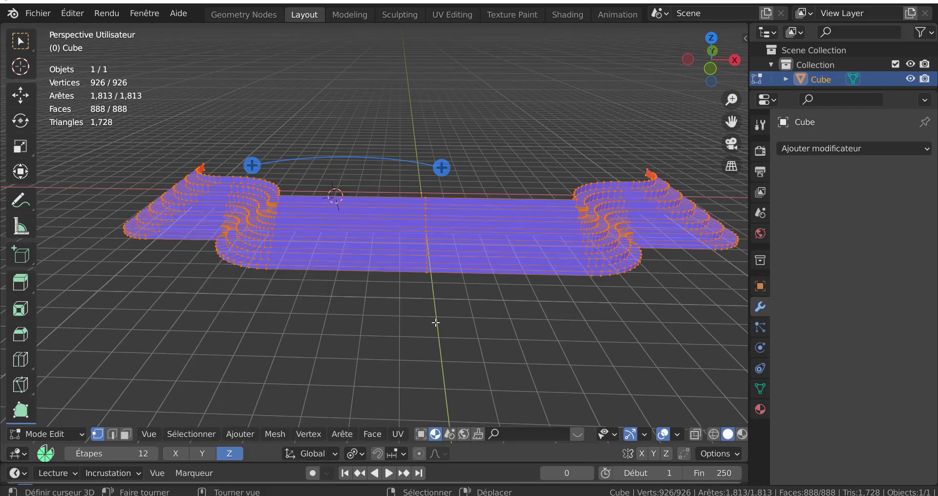
{"action": "middle_click_drag", "start_coordinate": [442, 326], "coordinate": [309, 300]}
{"action": "key", "text": "Tab"}
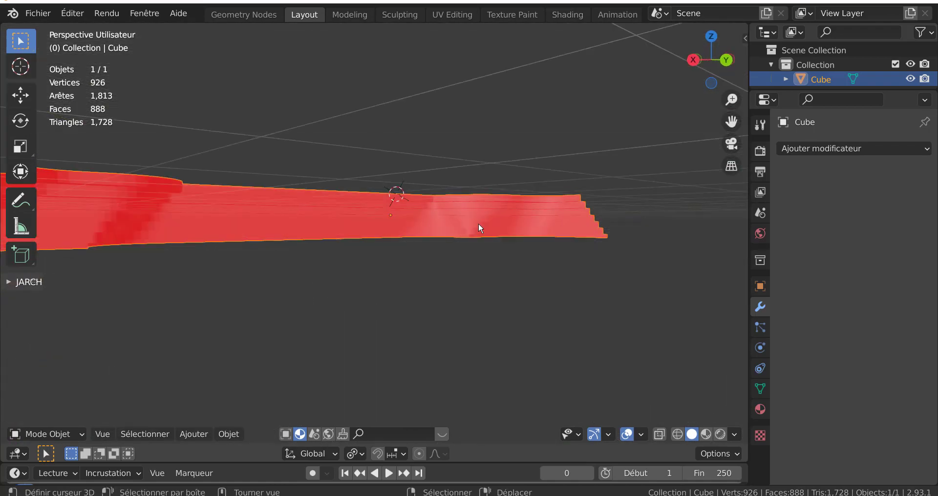
{"action": "middle_click_drag", "start_coordinate": [478, 227], "coordinate": [528, 284]}
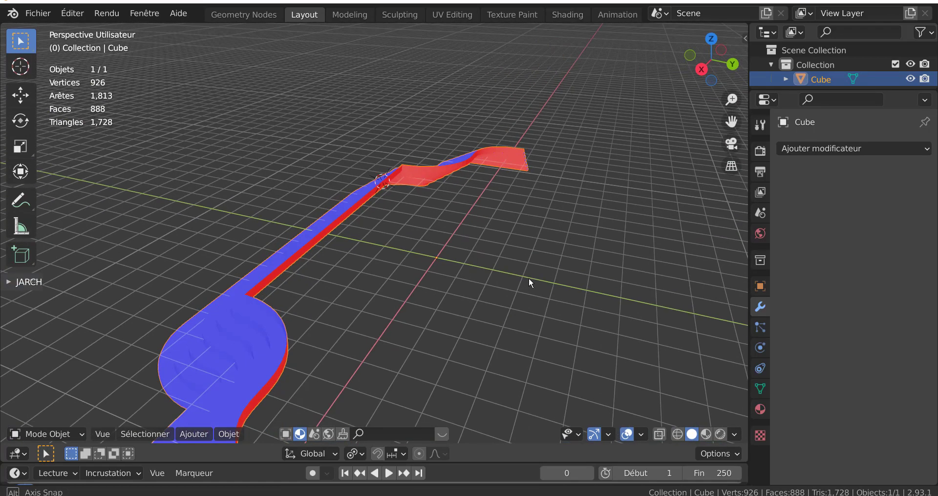
{"action": "key", "text": "q"}
{"action": "left_click", "coordinate": [433, 281]}
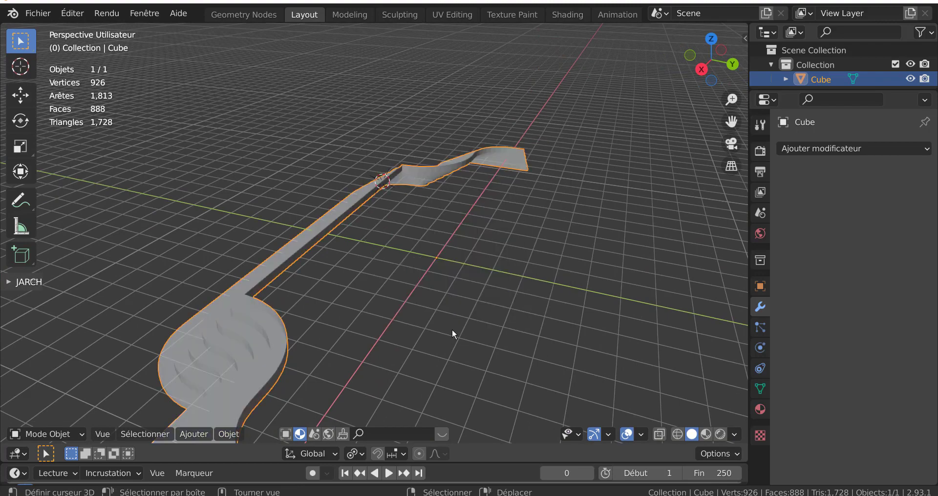
Step: In Edit Mode, connect the two upper rear corner vertices at opposite ends of the stairs with an edge
{"action": "scroll", "coordinate": [451, 330], "scroll_direction": "down", "scroll_amount": 1}
{"action": "key", "text": "Tab"}
{"action": "middle_click_drag", "start_coordinate": [402, 367], "coordinate": [383, 369]}
{"action": "left_click", "coordinate": [310, 392]}
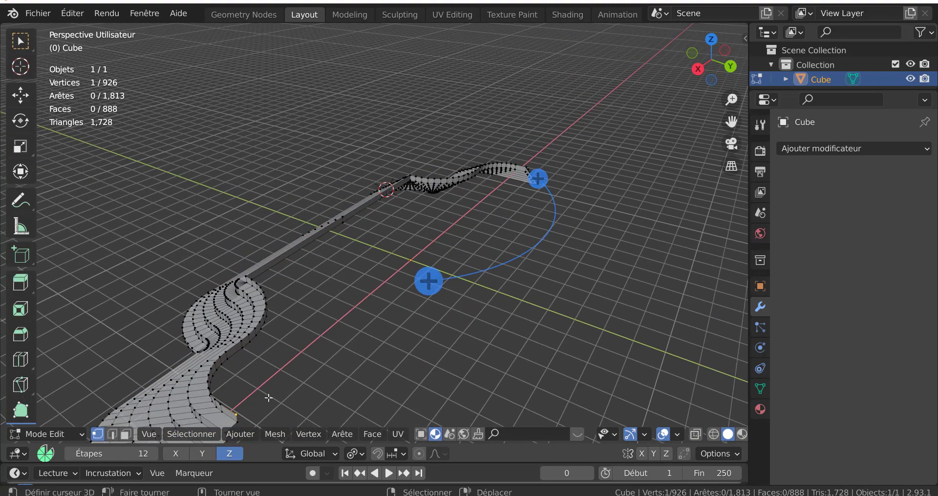
{"action": "middle_click_drag", "start_coordinate": [264, 375], "coordinate": [280, 325], "text": "shift"}
{"action": "middle_click_drag", "start_coordinate": [477, 268], "coordinate": [446, 310]}
{"action": "middle_click_drag", "start_coordinate": [501, 301], "coordinate": [379, 328]}
{"action": "key", "text": "f"}
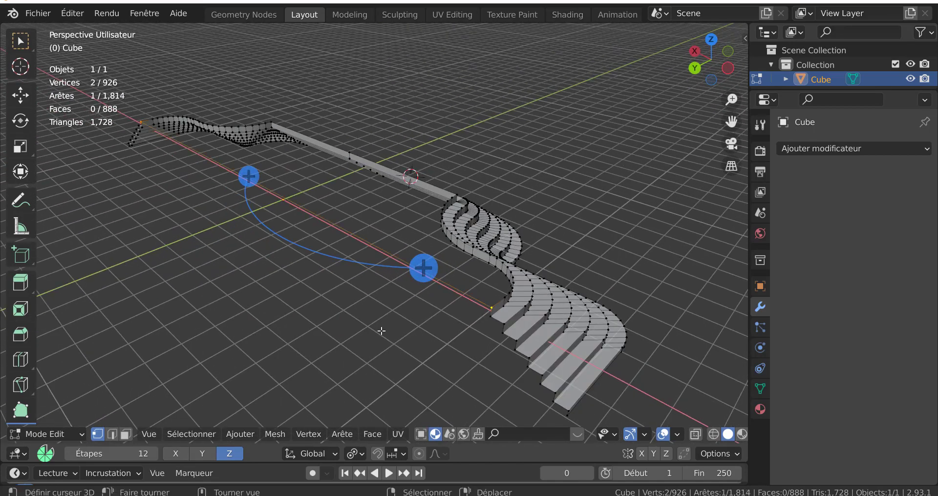
Step: Select the edge path along the top step's outline and fill it with a face to form the upper landing
{"action": "left_click", "coordinate": [501, 296], "text": "ctrl"}
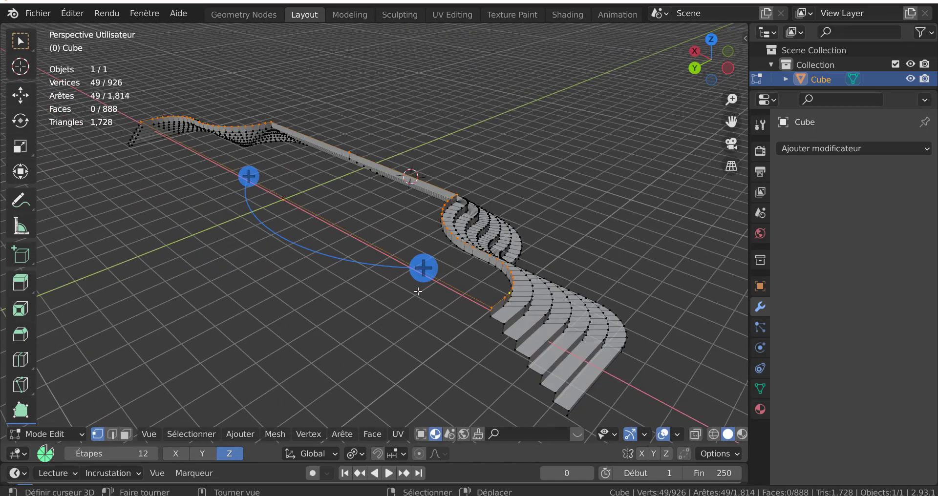
{"action": "middle_click_drag", "start_coordinate": [418, 292], "coordinate": [258, 403]}
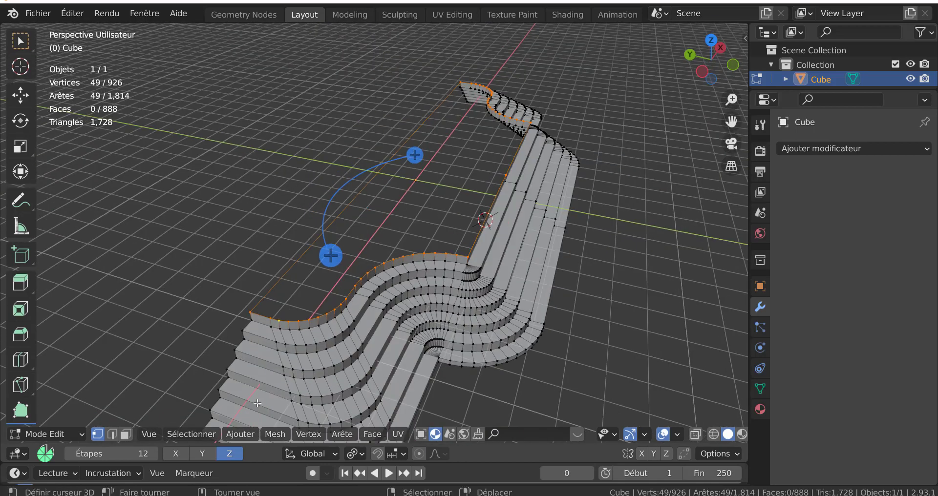
{"action": "key", "text": "f"}
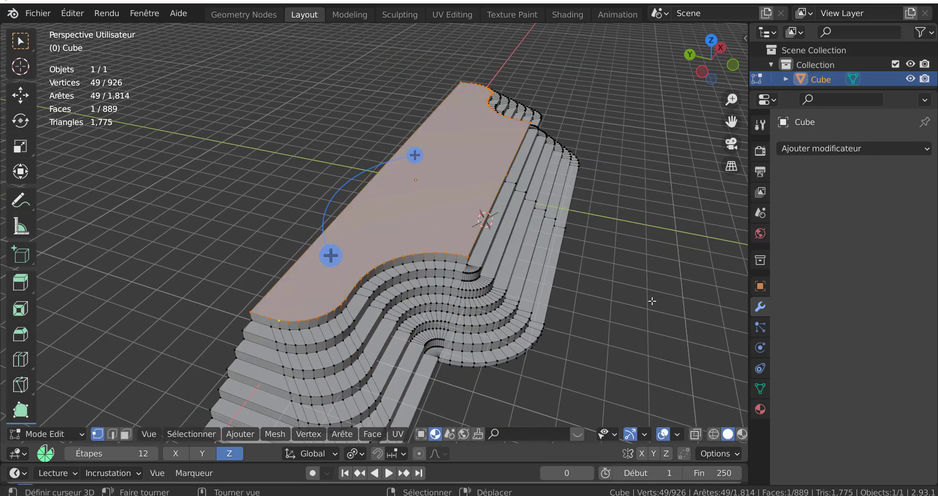
Step: Connect the two lowest rear corner vertices at opposite ends of the stairs with an edge
{"action": "middle_click_drag", "start_coordinate": [437, 306], "coordinate": [652, 342]}
{"action": "left_click", "coordinate": [628, 346]}
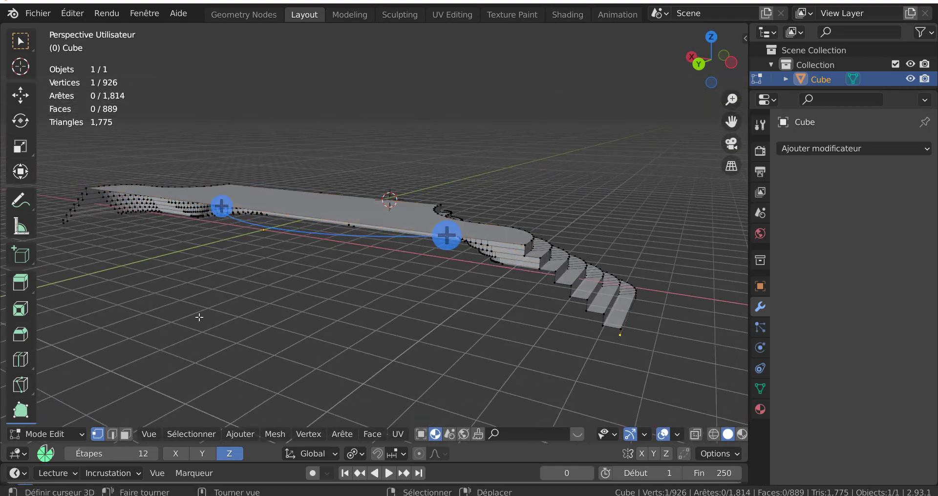
{"action": "left_click", "coordinate": [73, 239], "text": "shift"}
{"action": "key", "text": "f"}
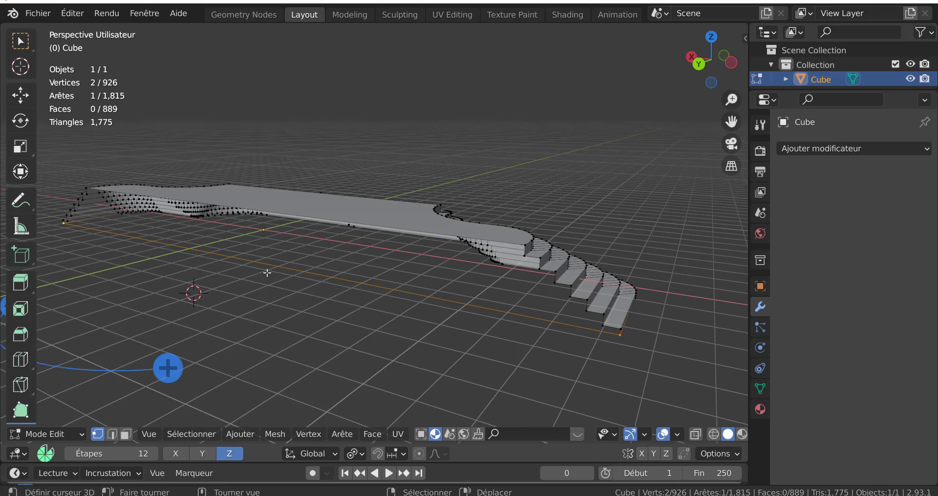
Step: Select the boundary loop around the open back of the stairs and fill it with a face
{"action": "middle_click_drag", "start_coordinate": [301, 243], "coordinate": [296, 283]}
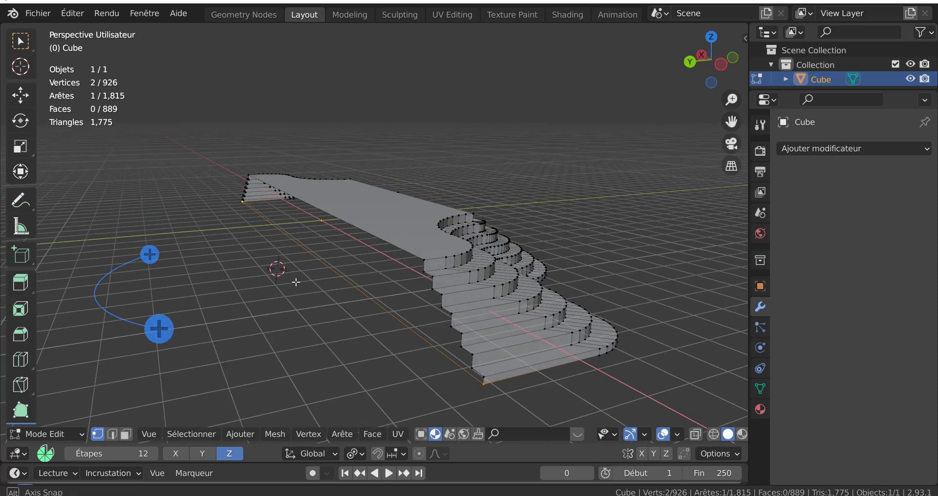
{"action": "left_click", "coordinate": [435, 289], "text": "alt"}
{"action": "left_click", "coordinate": [434, 292], "text": "alt"}
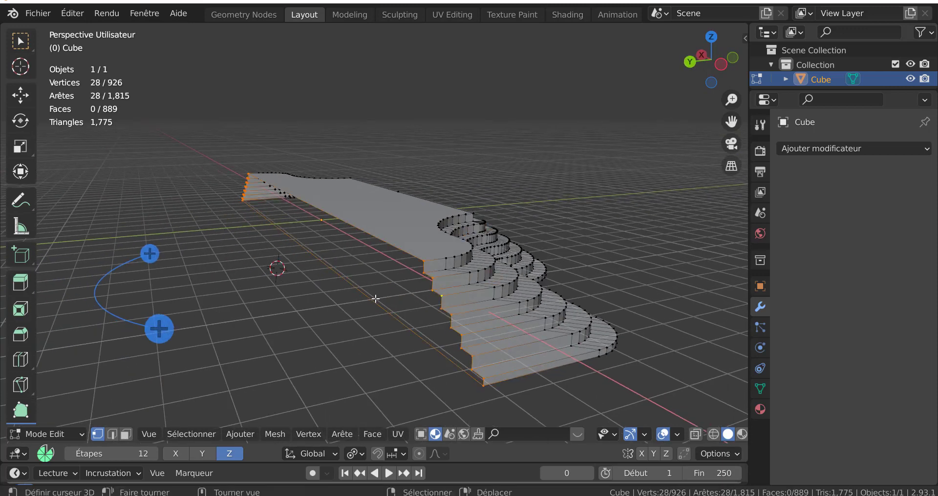
{"action": "key", "text": "f"}
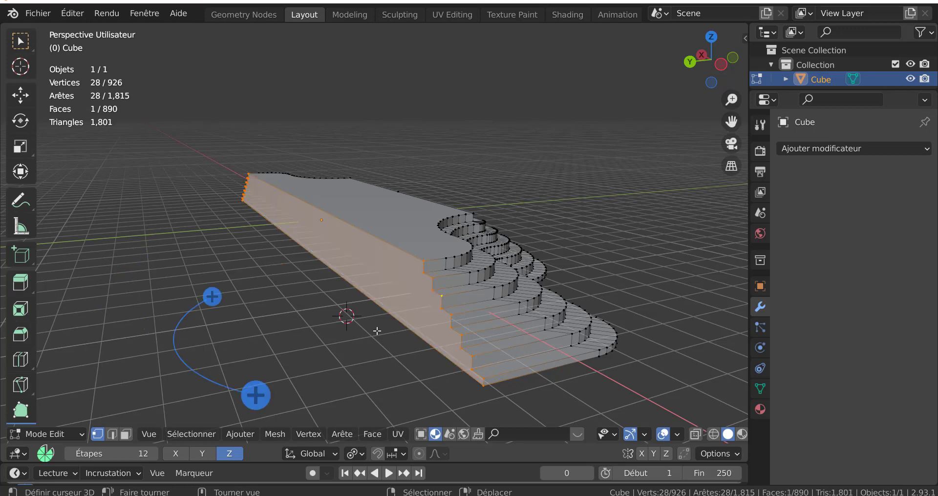
{"action": "middle_click_drag", "start_coordinate": [349, 315], "coordinate": [402, 204]}
{"action": "middle_click_drag", "start_coordinate": [551, 172], "coordinate": [539, 200]}
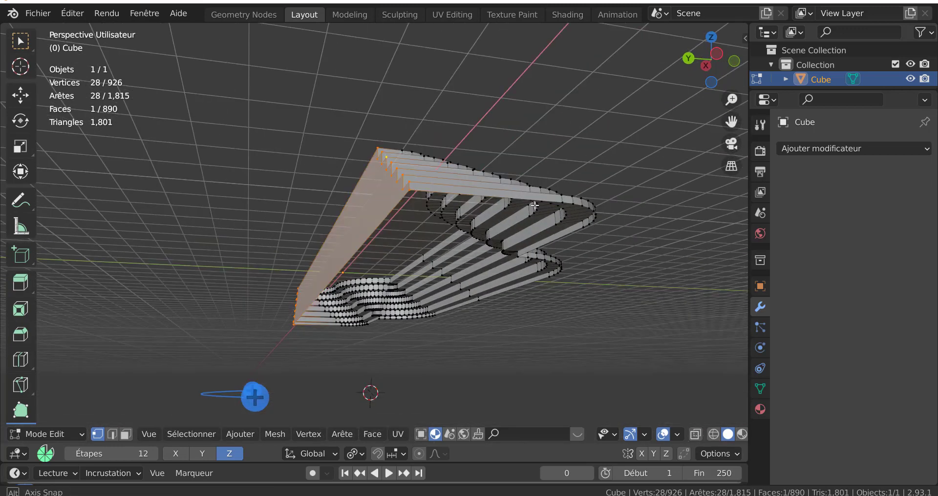
Step: Select the boundary loop around the open underside of the stairs, fill it with a face and return to Object Mode
{"action": "left_click", "coordinate": [539, 200], "text": "alt"}
{"action": "key", "text": "f"}
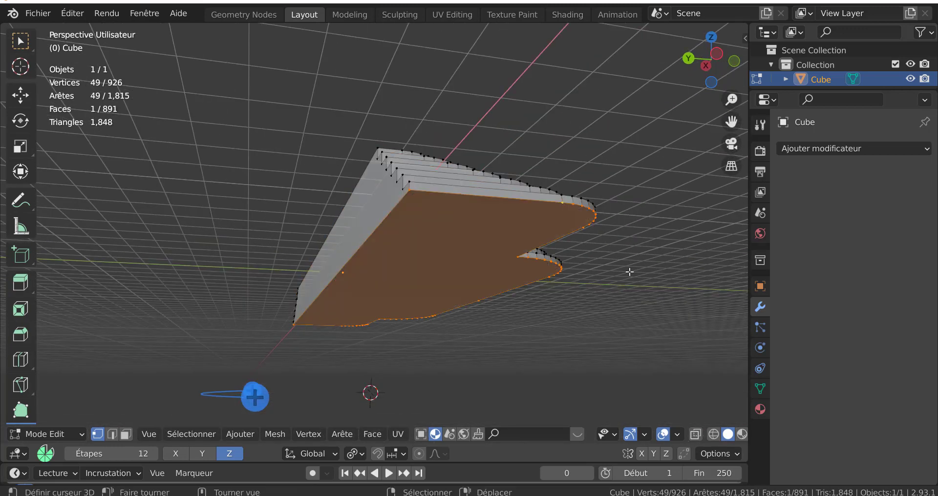
{"action": "key", "text": "Tab"}
{"action": "middle_click_drag", "start_coordinate": [628, 269], "coordinate": [463, 312]}
{"action": "middle_click_drag", "start_coordinate": [649, 361], "coordinate": [697, 356]}
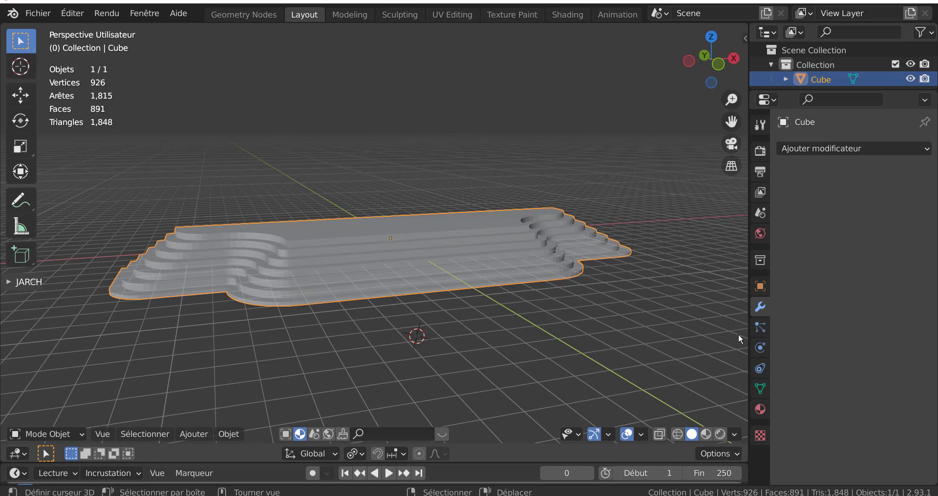
Step: Run all 3D-Print verification checks on the staircase and look over its front and back
{"action": "key", "text": "n"}
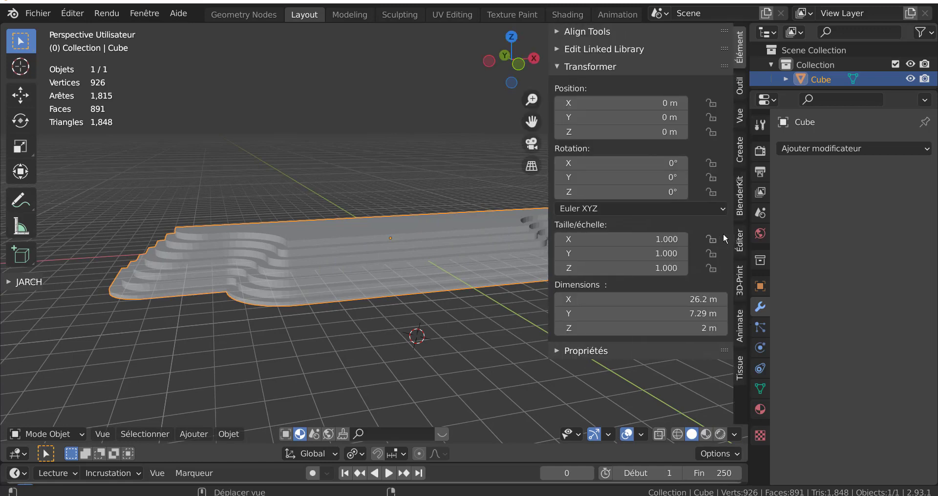
{"action": "left_click", "coordinate": [739, 284]}
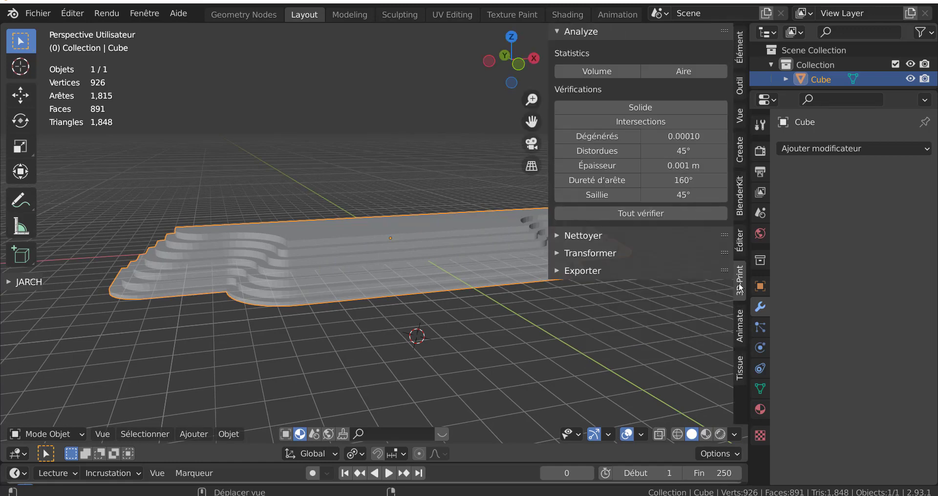
{"action": "left_click", "coordinate": [626, 215]}
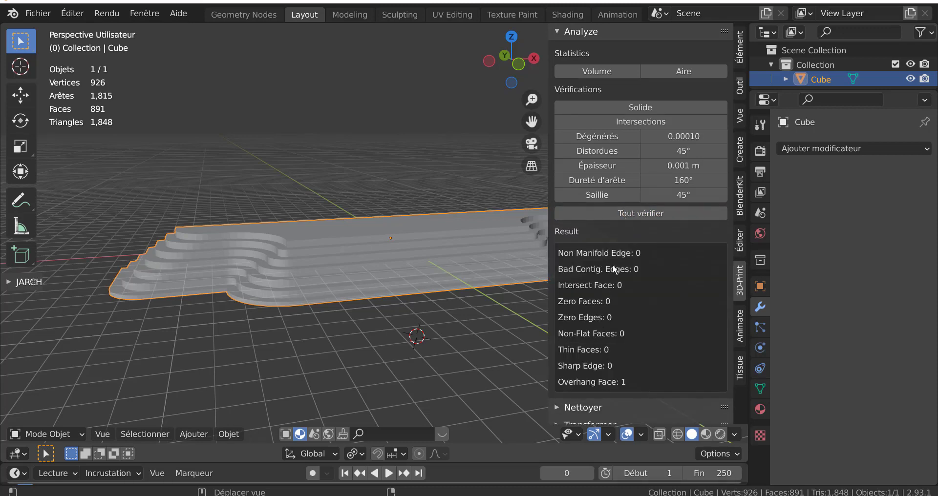
{"action": "middle_click_drag", "start_coordinate": [349, 332], "coordinate": [391, 338]}
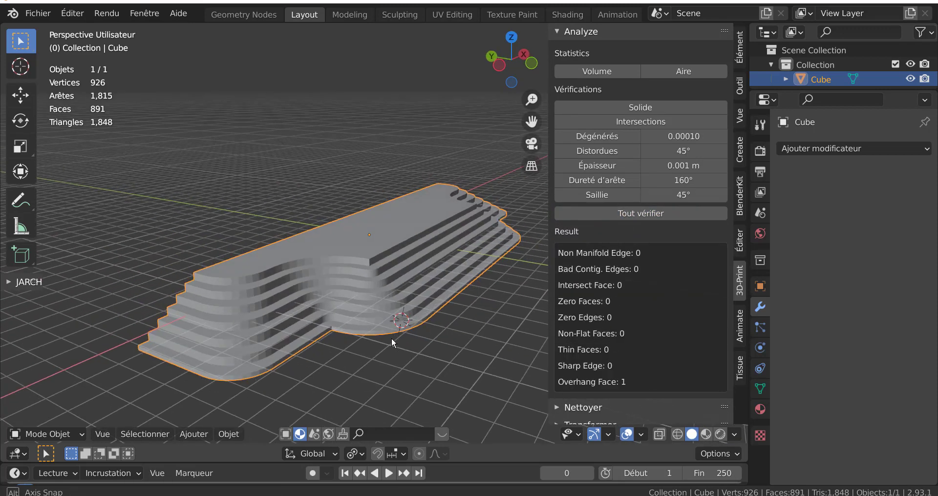
{"action": "left_click_drag", "start_coordinate": [547, 268], "coordinate": [574, 268]}
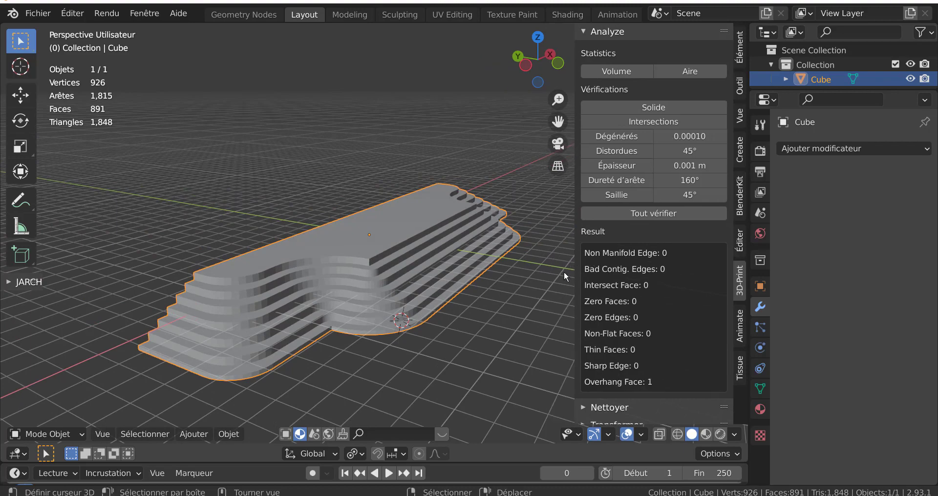
{"action": "middle_click_drag", "start_coordinate": [440, 283], "coordinate": [203, 283]}
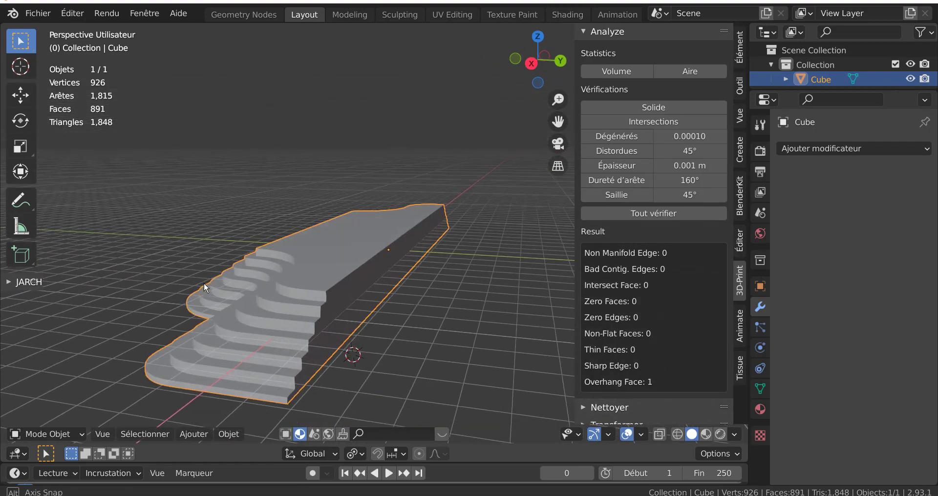
Step: In Edit Mode, select the rear face of the stairs and move it about 7.52 m along Y to deepen the landing
{"action": "key", "text": "Tab"}
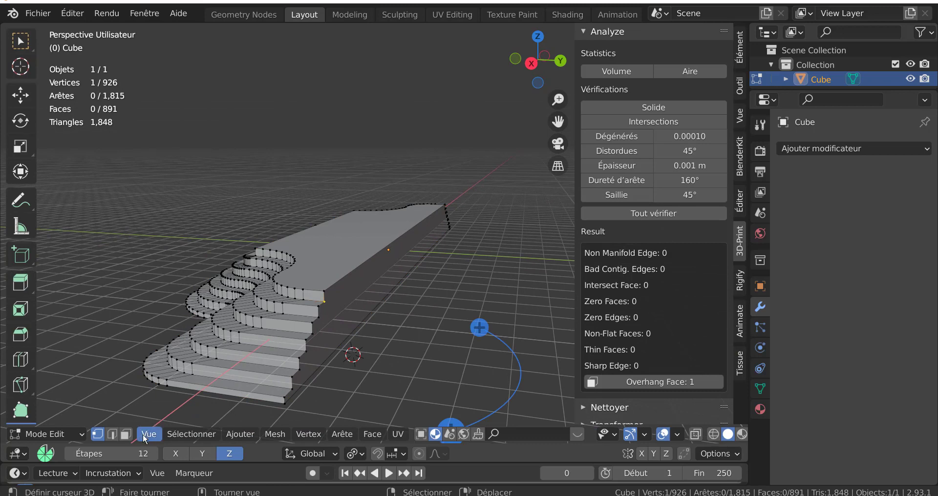
{"action": "left_click", "coordinate": [125, 434]}
{"action": "right_click", "coordinate": [356, 310]}
{"action": "scroll", "coordinate": [356, 310], "scroll_direction": "down", "scroll_amount": 1}
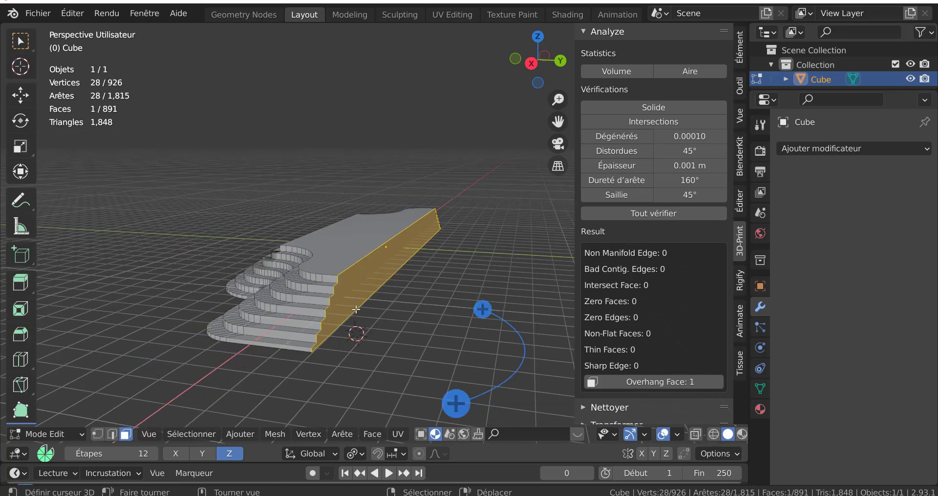
{"action": "middle_click_drag", "start_coordinate": [359, 312], "coordinate": [361, 322]}
{"action": "scroll", "coordinate": [389, 316], "scroll_direction": "down", "scroll_amount": 2}
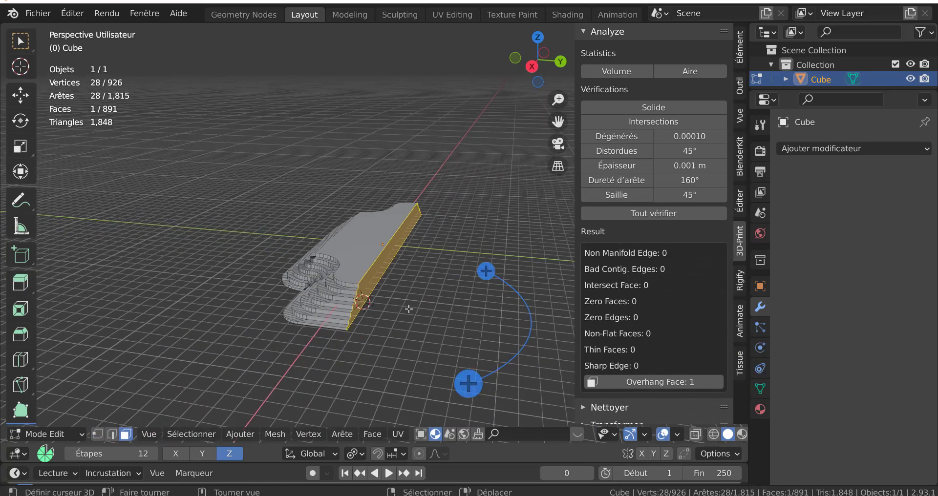
{"action": "key", "text": "g"}
{"action": "key", "text": "y"}
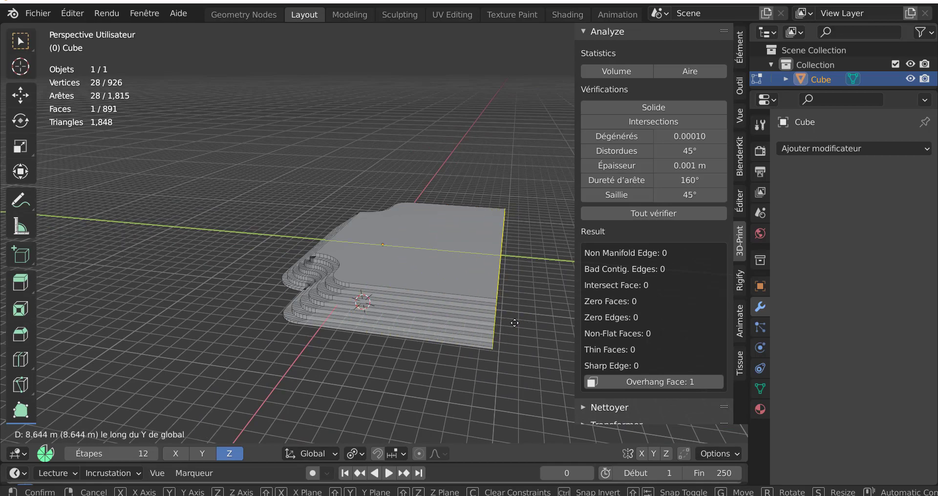
{"action": "left_click", "coordinate": [500, 312]}
{"action": "middle_click_drag", "start_coordinate": [394, 302], "coordinate": [467, 317]}
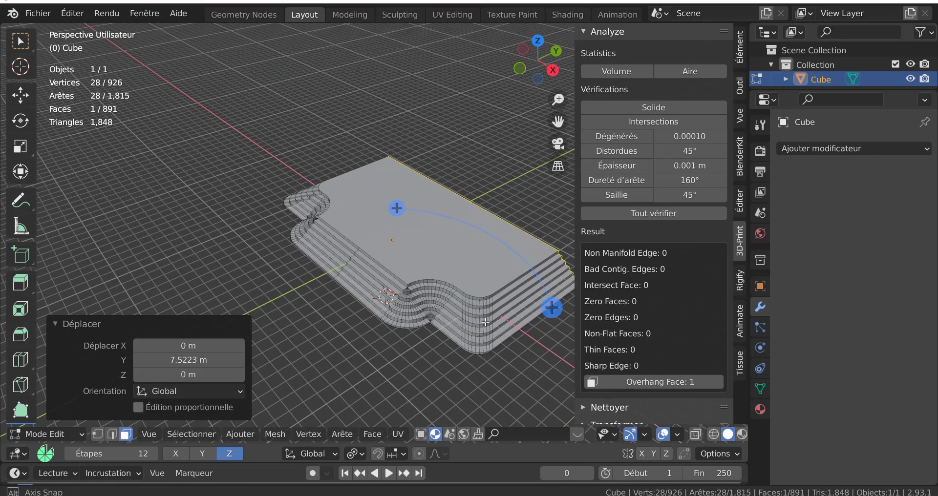
Step: Select the large top face of the landing
{"action": "right_click", "coordinate": [439, 234]}
{"action": "middle_click_drag", "start_coordinate": [428, 259], "coordinate": [393, 271]}
{"action": "scroll", "coordinate": [397, 293], "scroll_direction": "up", "scroll_amount": 1}
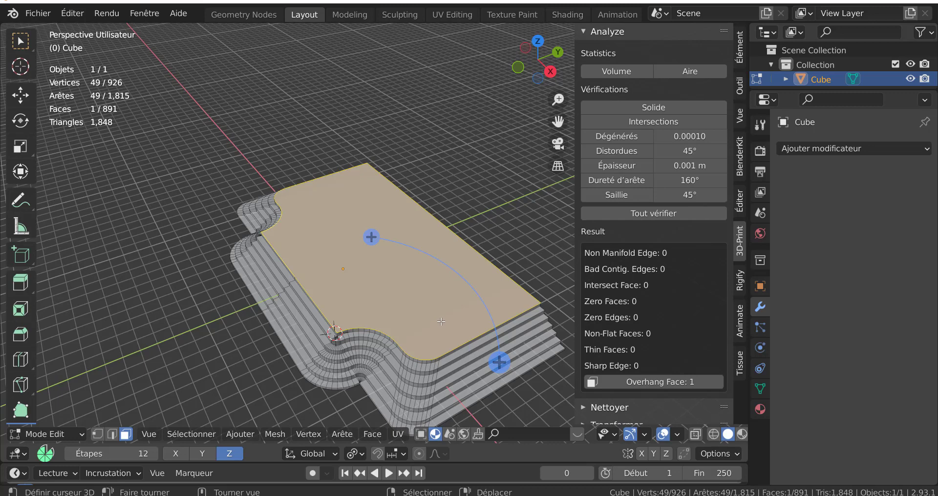
{"action": "key", "text": "i"}
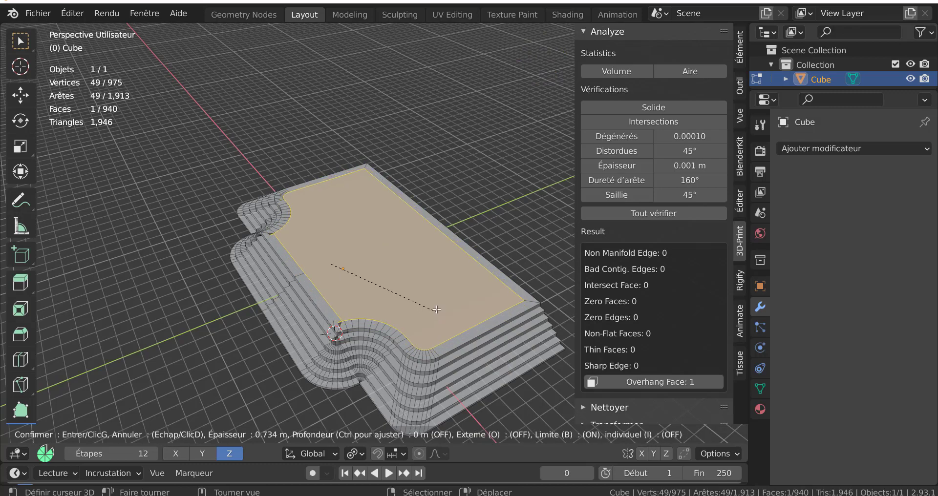
{"action": "key", "text": "Escape"}
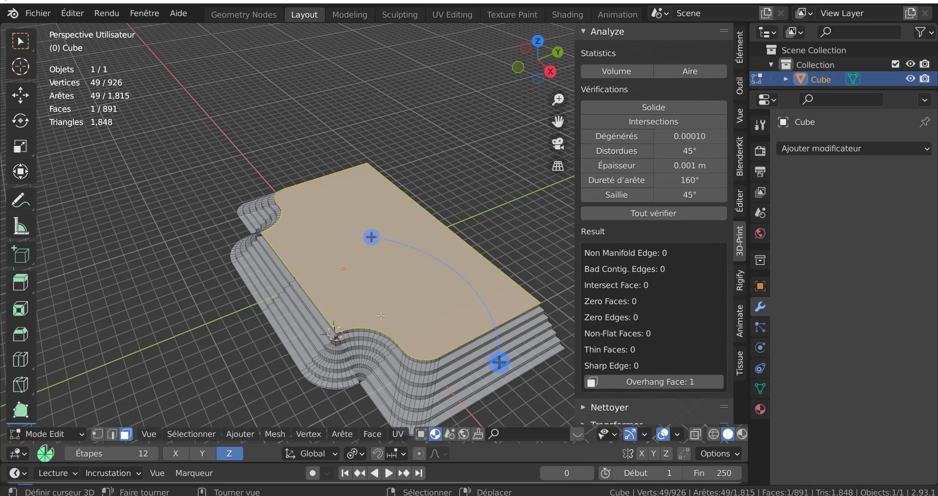
{"action": "middle_click_drag", "start_coordinate": [439, 316], "coordinate": [357, 309]}
{"action": "scroll", "coordinate": [358, 309], "scroll_direction": "up", "scroll_amount": 6}
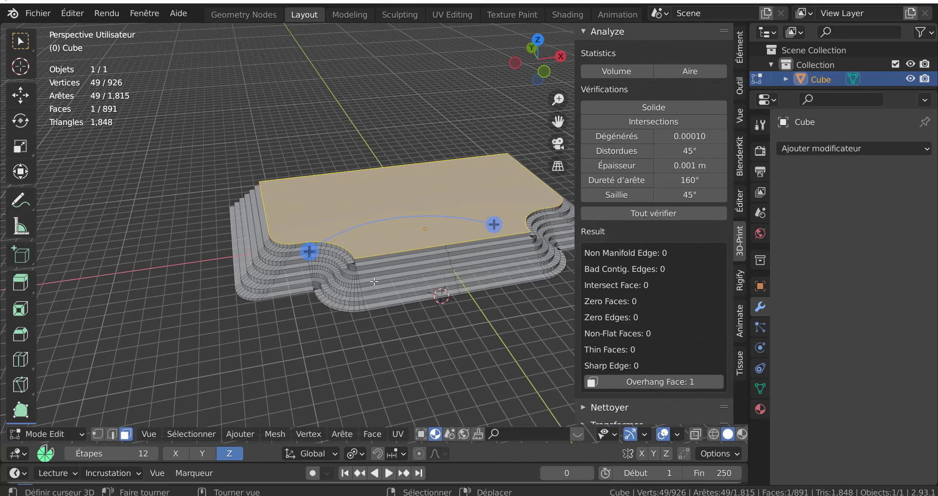
{"action": "middle_click_drag", "start_coordinate": [387, 267], "coordinate": [387, 266], "text": "shift"}
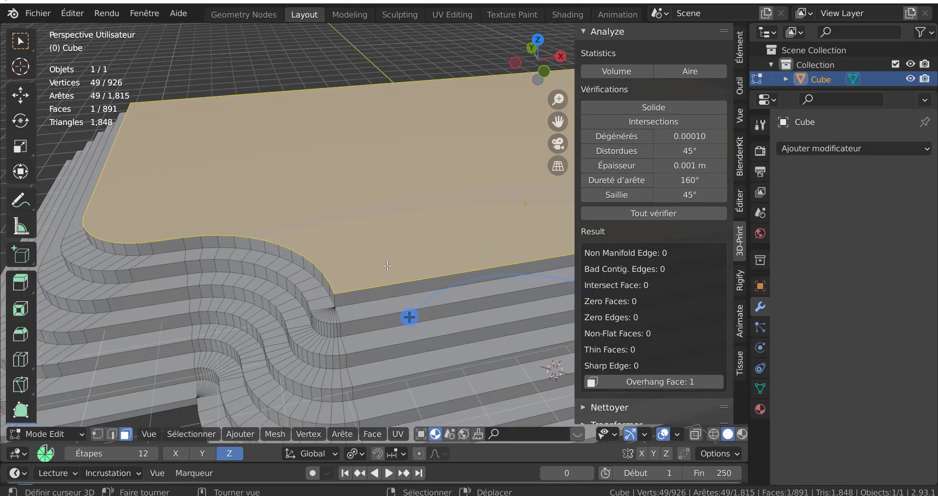
{"action": "key", "text": "i"}
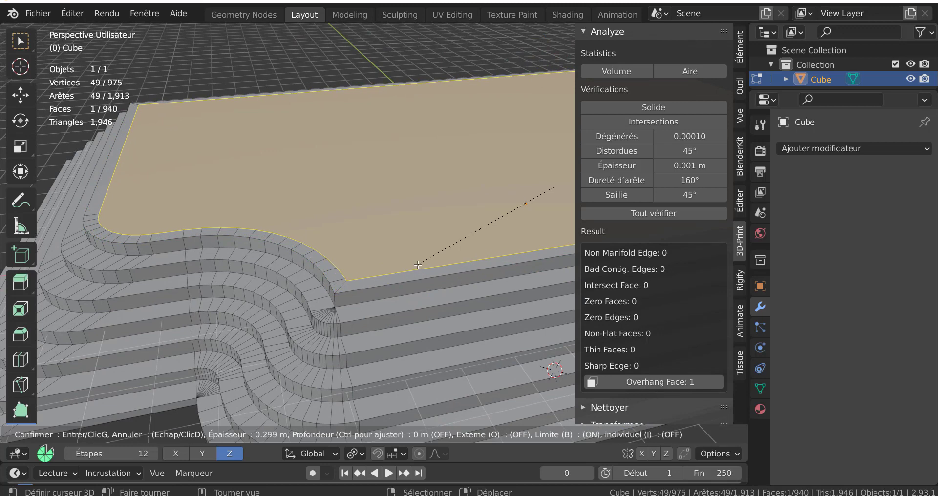
{"action": "right_click", "coordinate": [409, 317]}
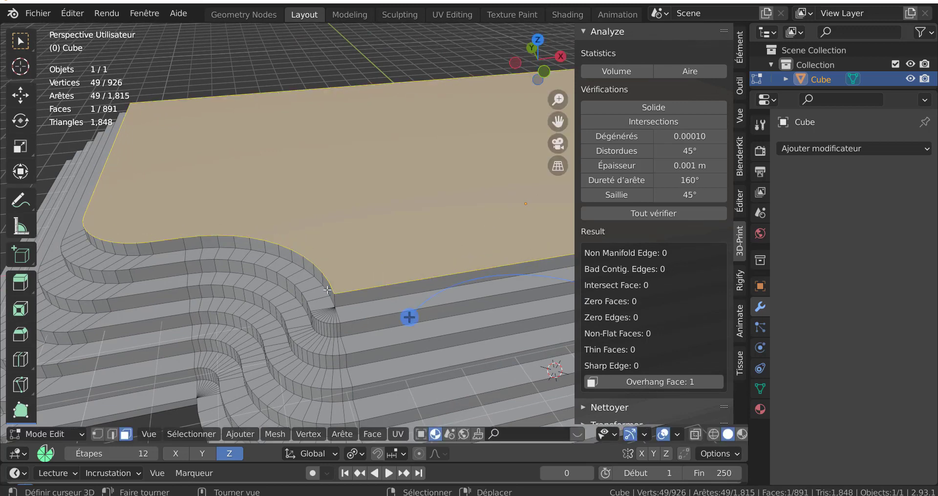
Step: Try an inset of about 0.54 m on the landing's top face, and undo it
{"action": "key", "text": "i"}
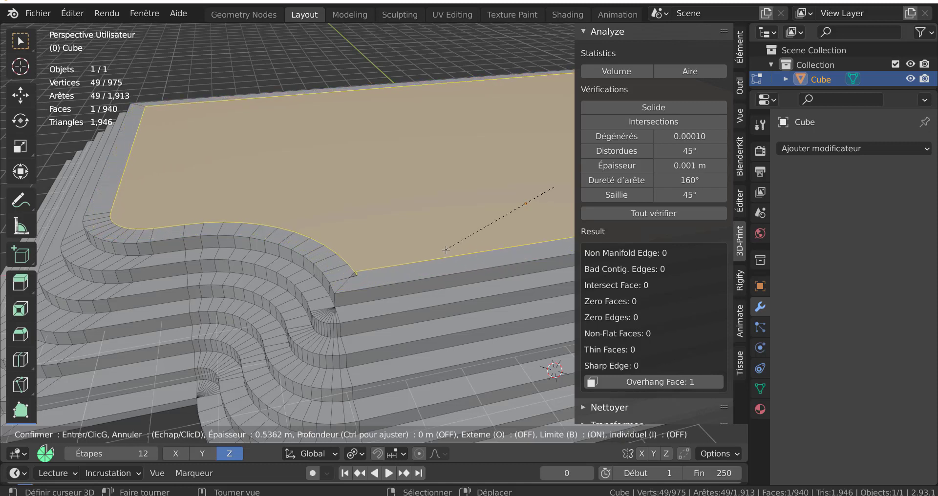
{"action": "left_click", "coordinate": [446, 250]}
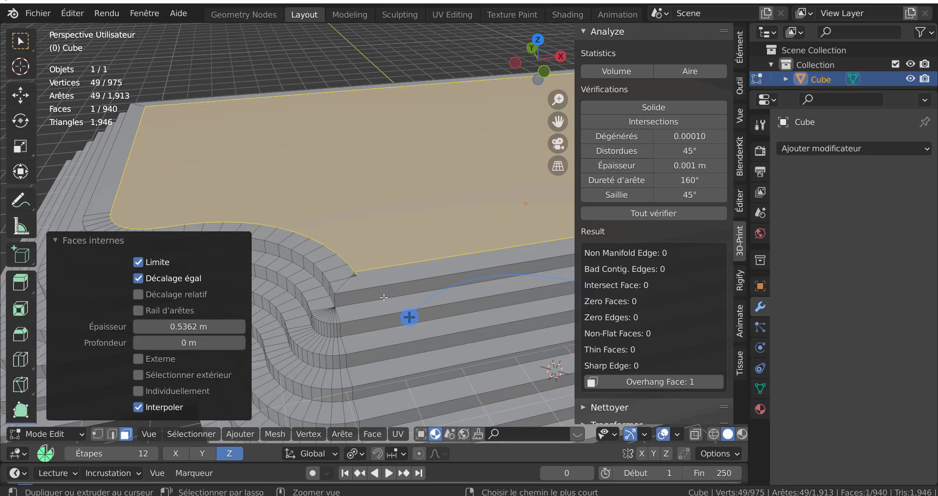
{"action": "scroll", "coordinate": [382, 297], "scroll_direction": "up", "scroll_amount": 1}
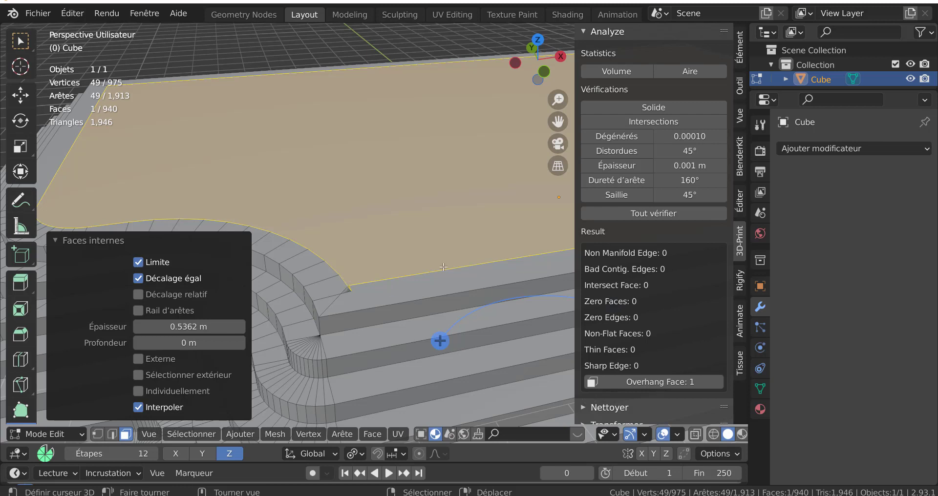
{"action": "key", "text": "ctrl+z"}
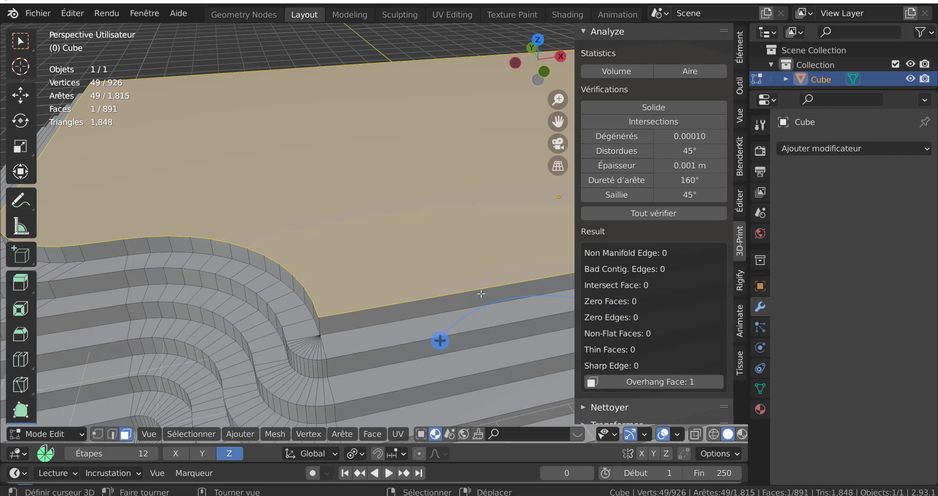
Step: Inset the landing's top face by about 0.24 m to leave a narrow rim around its outline
{"action": "key", "text": "i"}
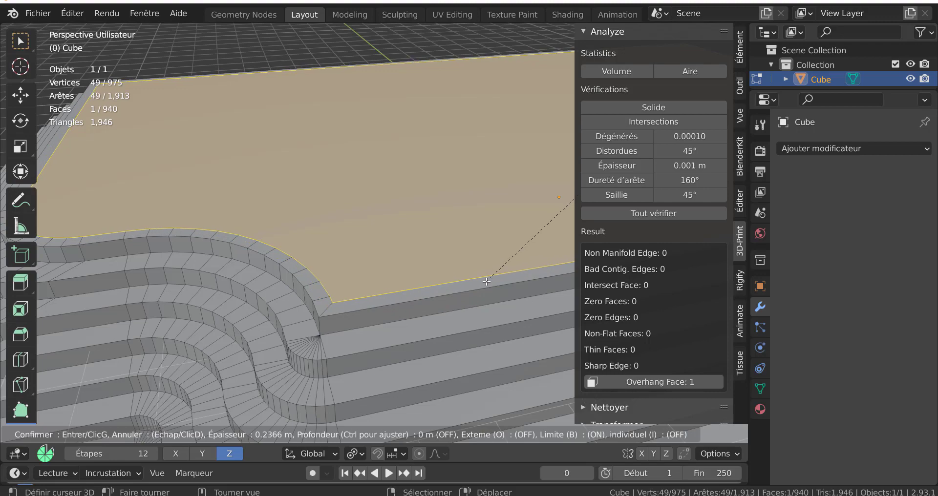
{"action": "left_click", "coordinate": [487, 278]}
{"action": "middle_click_drag", "start_coordinate": [348, 274], "coordinate": [469, 279]}
{"action": "scroll", "coordinate": [440, 286], "scroll_direction": "down", "scroll_amount": 4}
{"action": "mouse_move", "coordinate": [333, 298]}
{"action": "middle_mouse_down"}
{"action": "mouse_move", "coordinate": [452, 300]}
{"action": "mouse_move", "coordinate": [342, 303]}
{"action": "mouse_move", "coordinate": [396, 299]}
{"action": "mouse_move", "coordinate": [295, 285]}
{"action": "mouse_move", "coordinate": [352, 293]}
{"action": "mouse_move", "coordinate": [400, 280]}
{"action": "mouse_move", "coordinate": [339, 217]}
{"action": "middle_mouse_up"}
{"action": "left_click", "coordinate": [180, 248]}
{"action": "scroll", "coordinate": [339, 217], "scroll_direction": "down", "scroll_amount": 3}
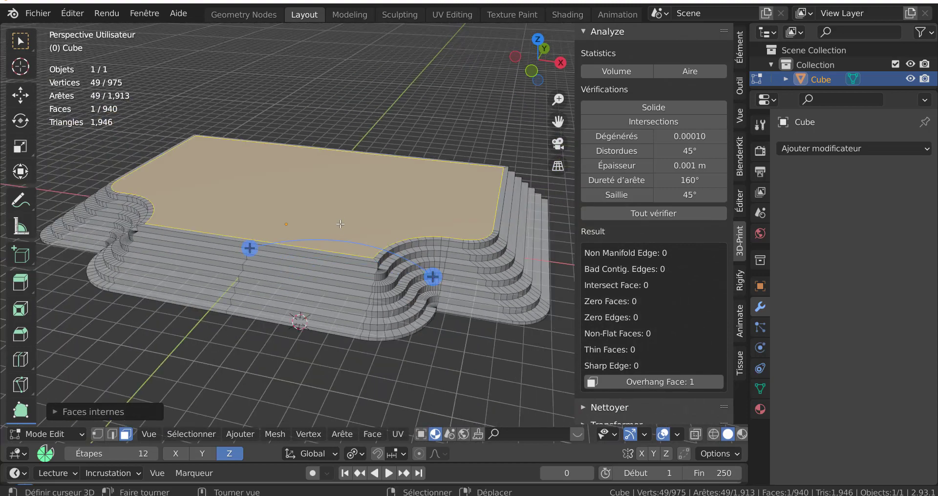
Step: Extrude the inset top face downward about 1.73 m to hollow out the landing
{"action": "key", "text": "e"}
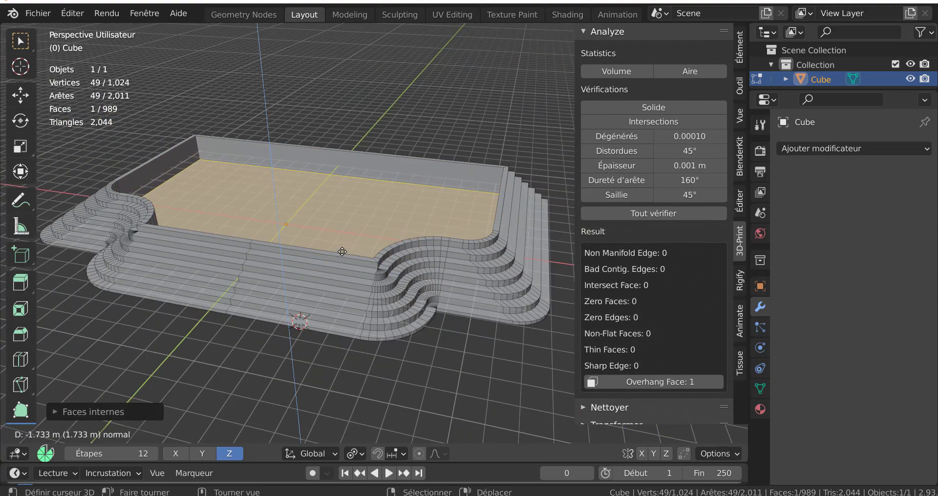
{"action": "left_click", "coordinate": [342, 251]}
{"action": "middle_click_drag", "start_coordinate": [342, 250], "coordinate": [394, 243]}
Step: Move the recess's floor face down along the Z axis and return to Object Mode
{"action": "key", "text": "g"}
{"action": "key", "text": "y"}
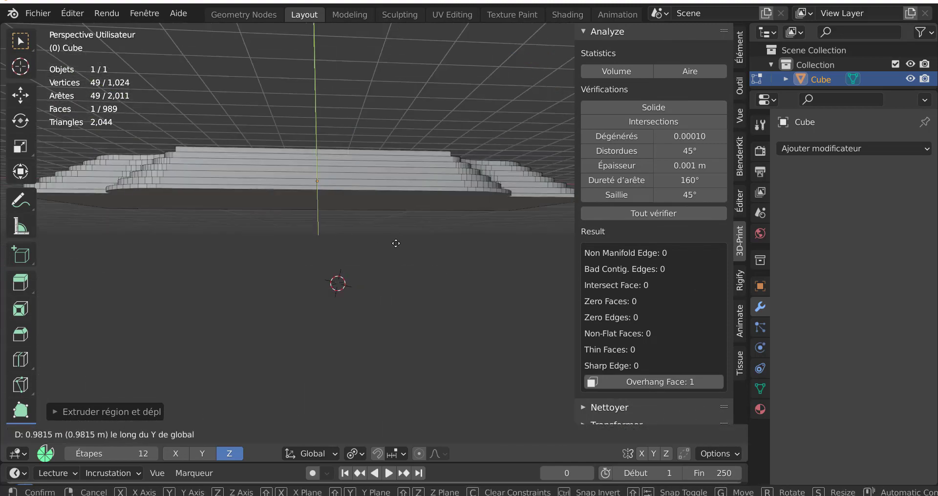
{"action": "key", "text": "z"}
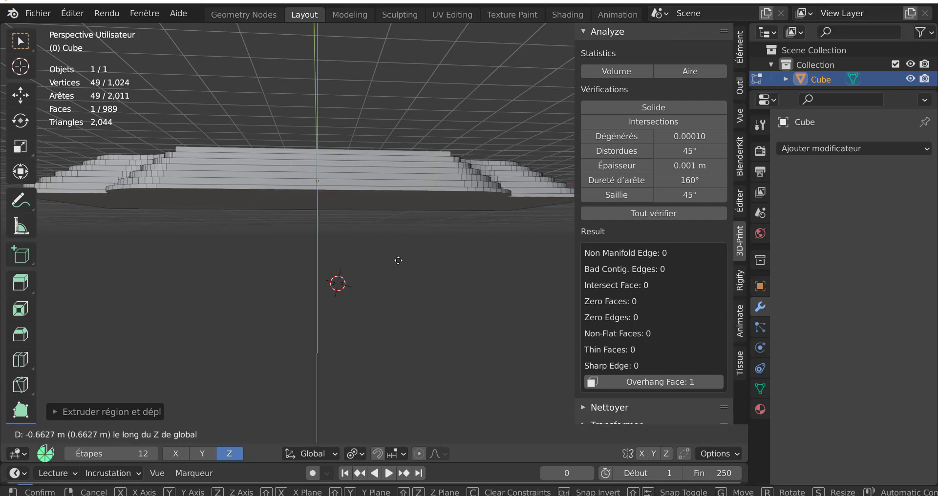
{"action": "left_click", "coordinate": [392, 257]}
{"action": "middle_click_drag", "start_coordinate": [406, 241], "coordinate": [450, 266]}
{"action": "key", "text": "Tab"}
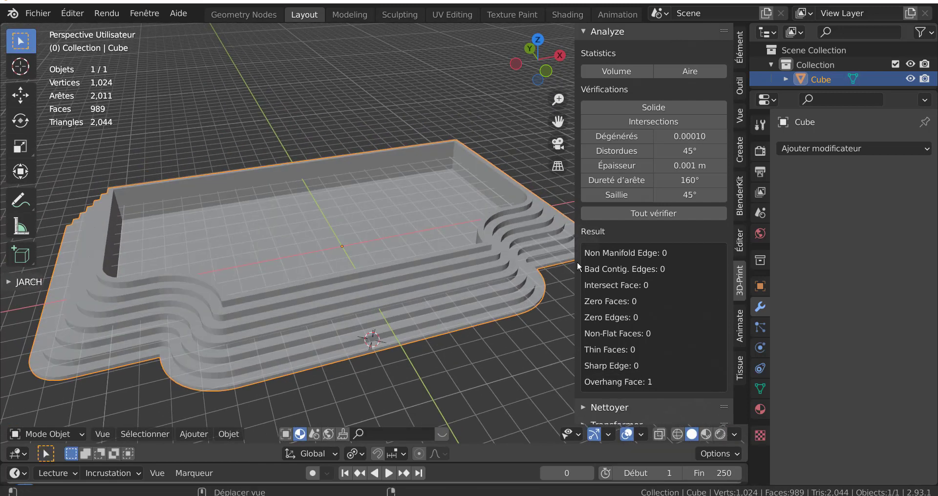
Step: Bevel the basin's vertical inner edges at the two rear corners by about 0.35 m with 9 segments
{"action": "left_click_drag", "start_coordinate": [576, 207], "coordinate": [630, 207]}
{"action": "middle_click_drag", "start_coordinate": [430, 254], "coordinate": [393, 332]}
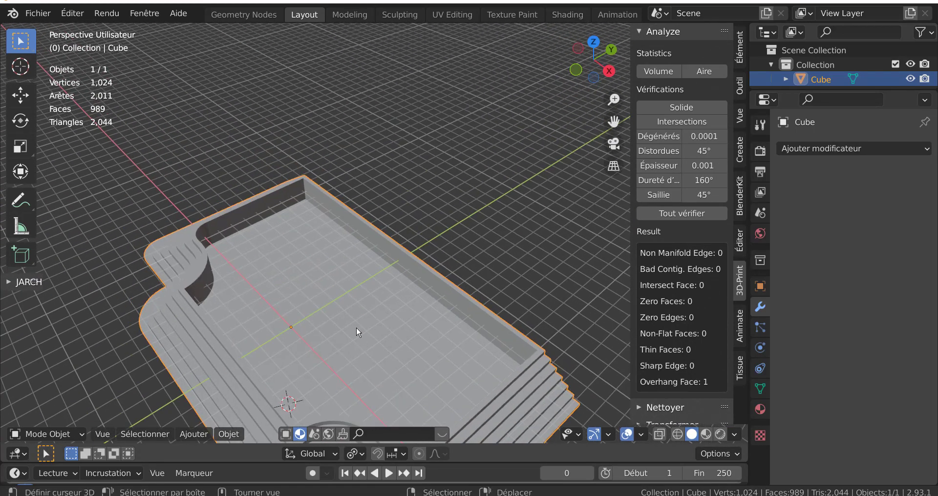
{"action": "left_click", "coordinate": [674, 382]}
{"action": "middle_click_drag", "start_coordinate": [328, 298], "coordinate": [389, 310], "text": "shift"}
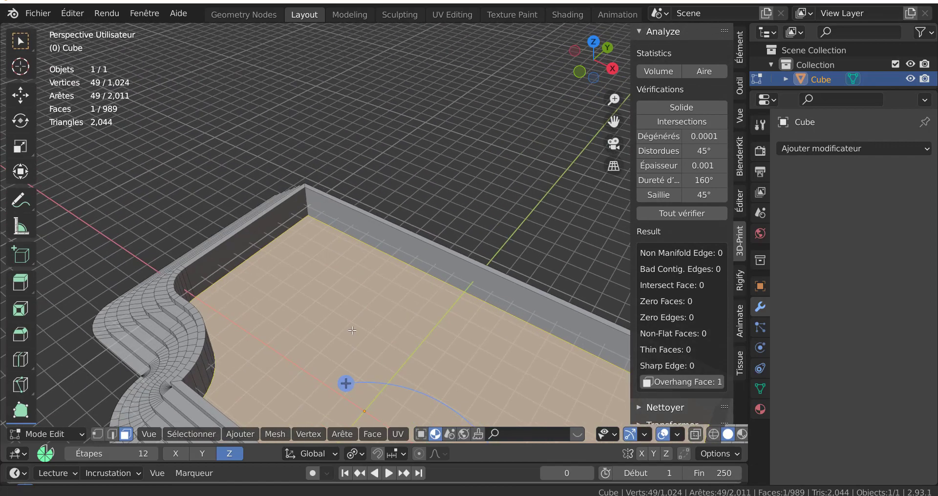
{"action": "scroll", "coordinate": [385, 309], "scroll_direction": "up", "scroll_amount": 2}
{"action": "left_click", "coordinate": [112, 434]}
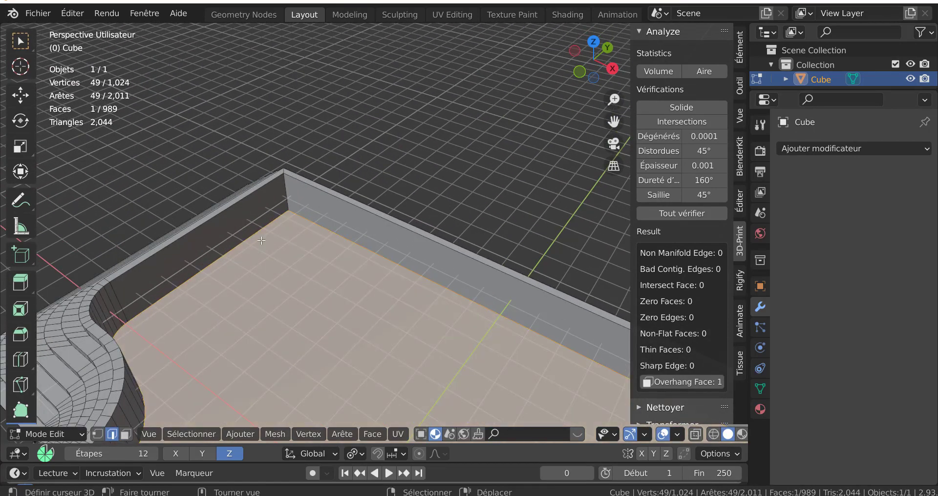
{"action": "left_click", "coordinate": [287, 204], "text": "alt"}
{"action": "middle_click_drag", "start_coordinate": [289, 297], "coordinate": [479, 273]}
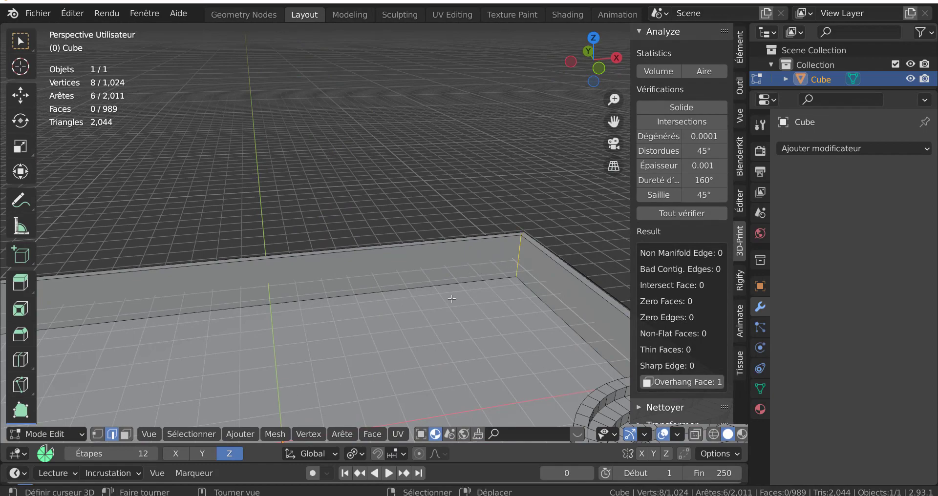
{"action": "scroll", "coordinate": [452, 303], "scroll_direction": "down", "scroll_amount": 5}
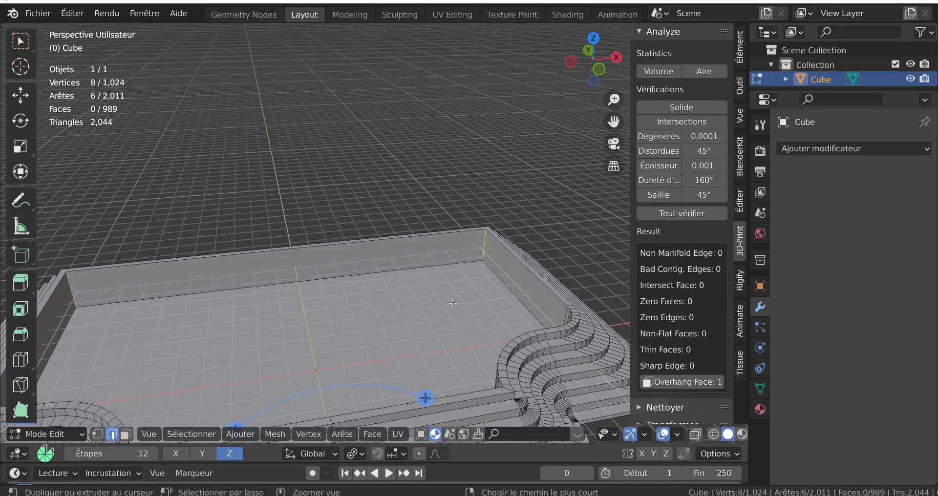
{"action": "key", "text": "ctrl+b"}
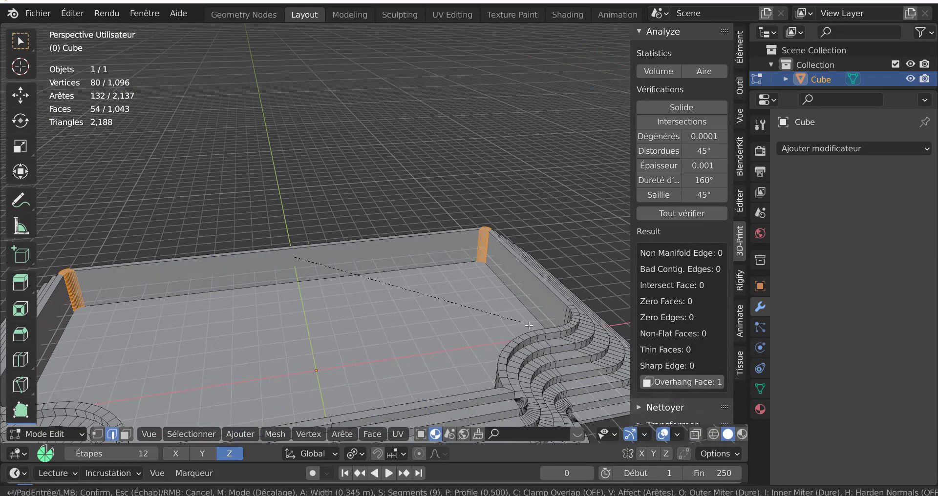
{"action": "left_click", "coordinate": [531, 309]}
Step: Bevel the edge loop around the basin's inner top rim by about 0.11 m with 9 segments
{"action": "middle_click_drag", "start_coordinate": [531, 308], "coordinate": [456, 296]}
{"action": "key", "text": "Tab"}
{"action": "key", "text": "Tab"}
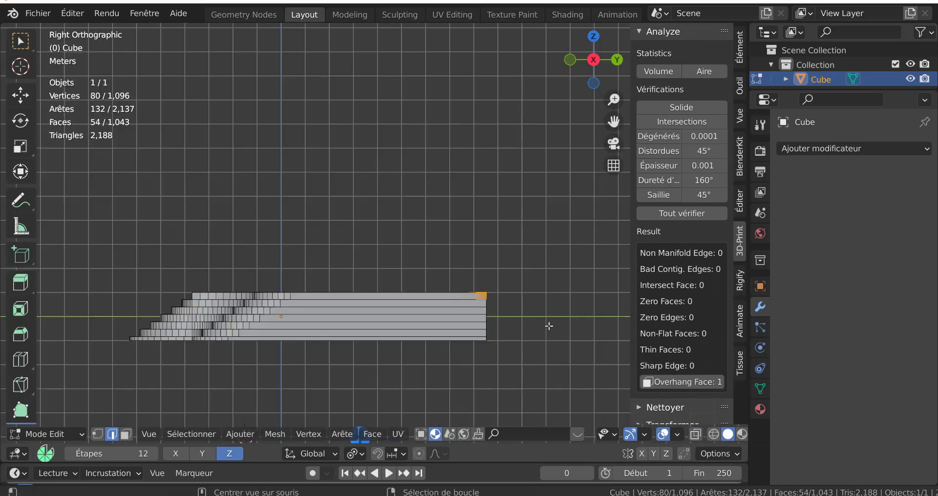
{"action": "middle_click_drag", "start_coordinate": [530, 314], "coordinate": [478, 303]}
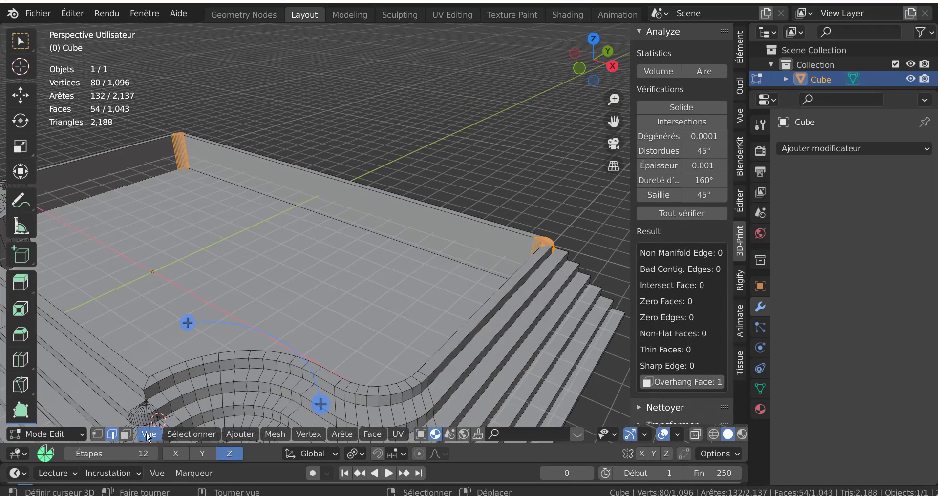
{"action": "left_click", "coordinate": [462, 337], "text": "alt"}
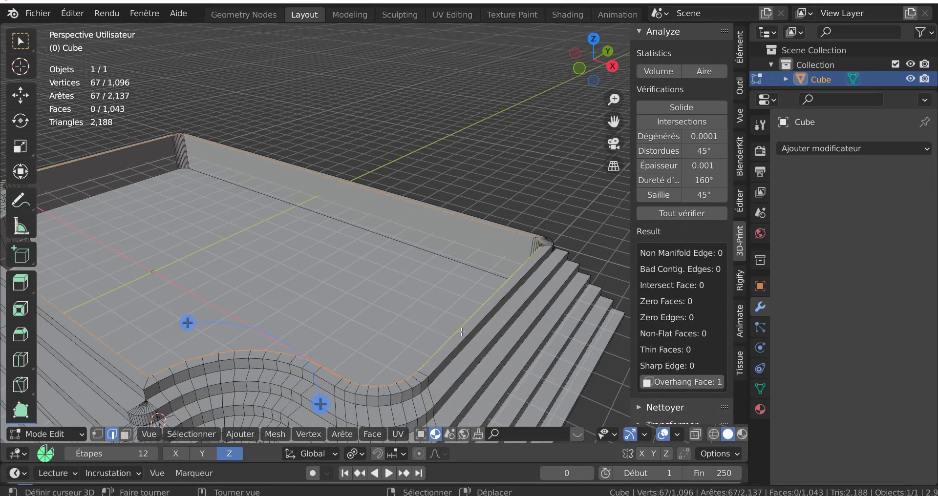
{"action": "middle_click_drag", "start_coordinate": [459, 338], "coordinate": [446, 325]}
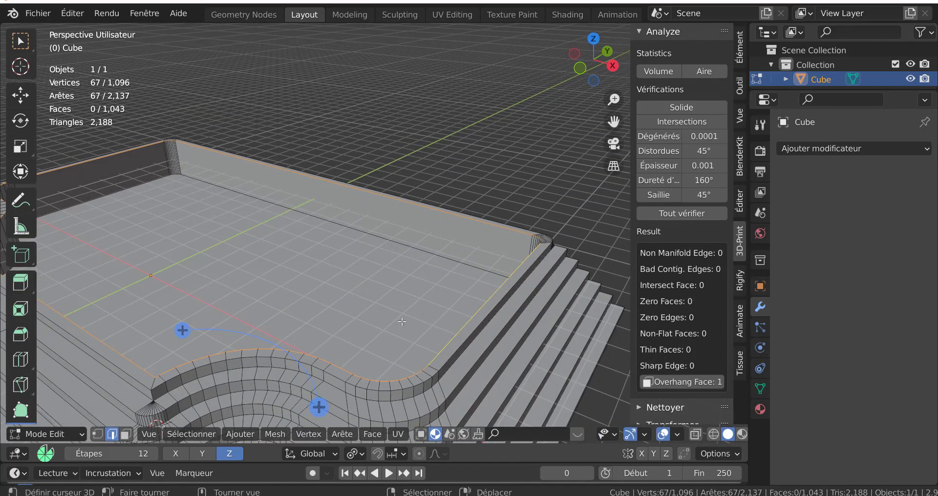
{"action": "scroll", "coordinate": [402, 321], "scroll_direction": "up", "scroll_amount": 3}
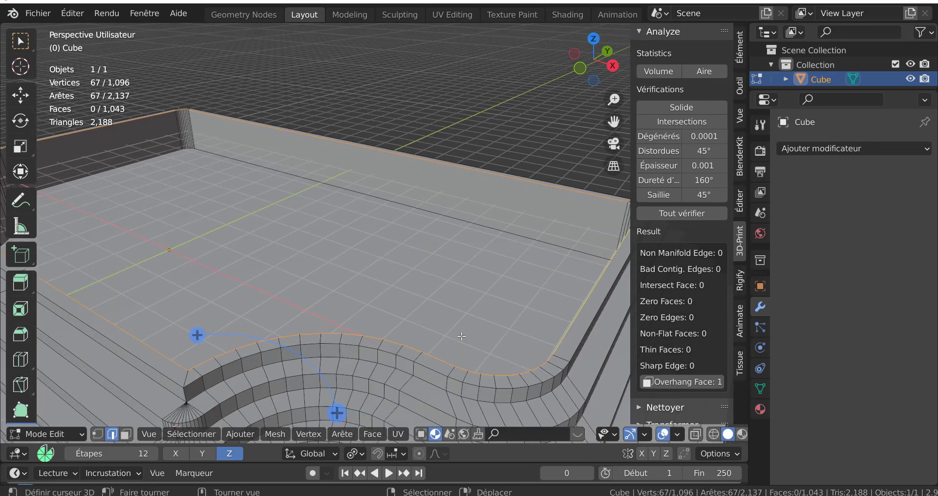
{"action": "key", "text": "ctrl+b"}
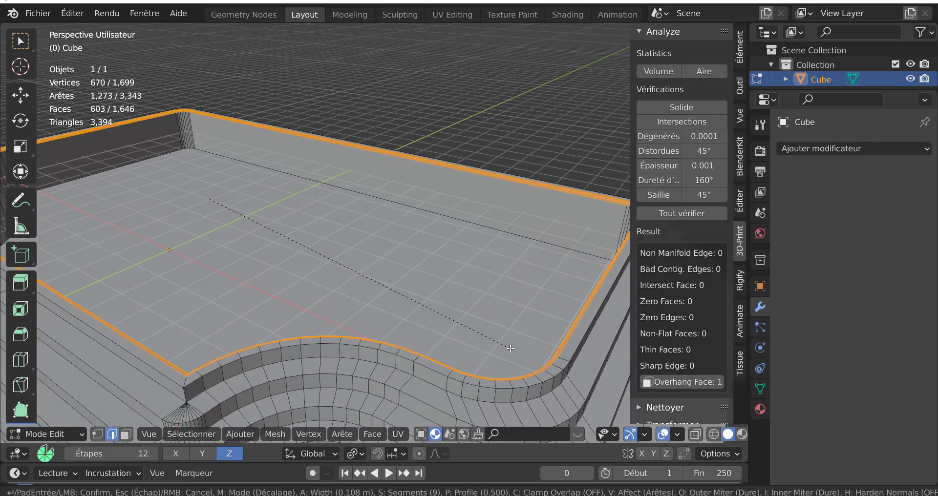
{"action": "left_click", "coordinate": [507, 343]}
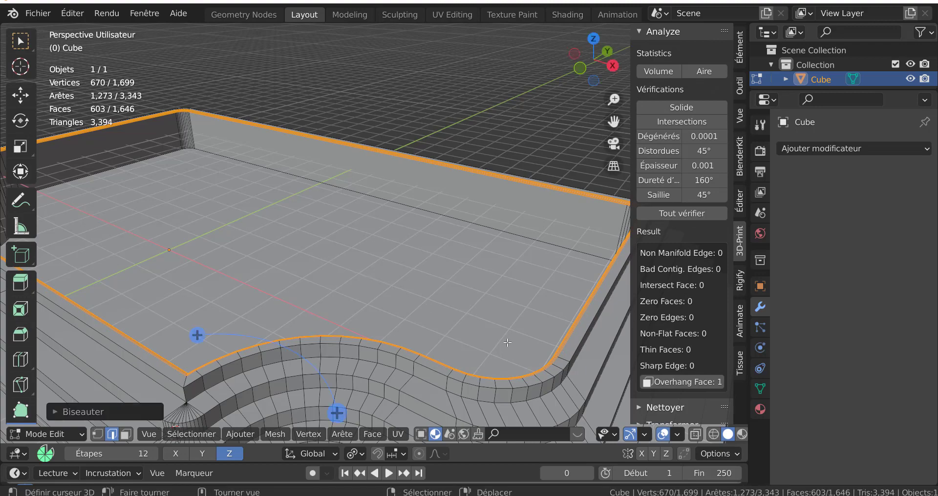
Step: Examine the rounded basin corners and rim in Object Mode and Edit Mode, from above and in perspective
{"action": "key", "text": "Tab"}
{"action": "middle_click_drag", "start_coordinate": [488, 341], "coordinate": [444, 332]}
{"action": "key", "text": "KP_7"}
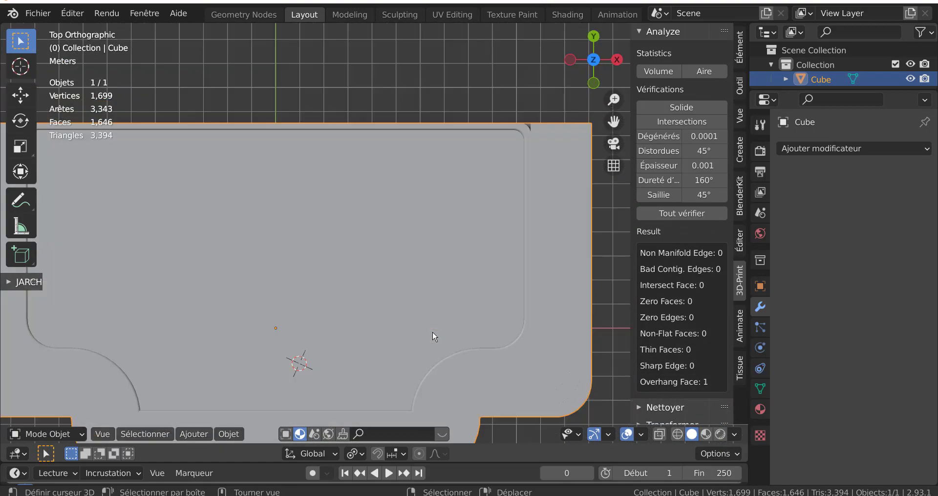
{"action": "scroll", "coordinate": [479, 342], "scroll_direction": "down", "scroll_amount": 3}
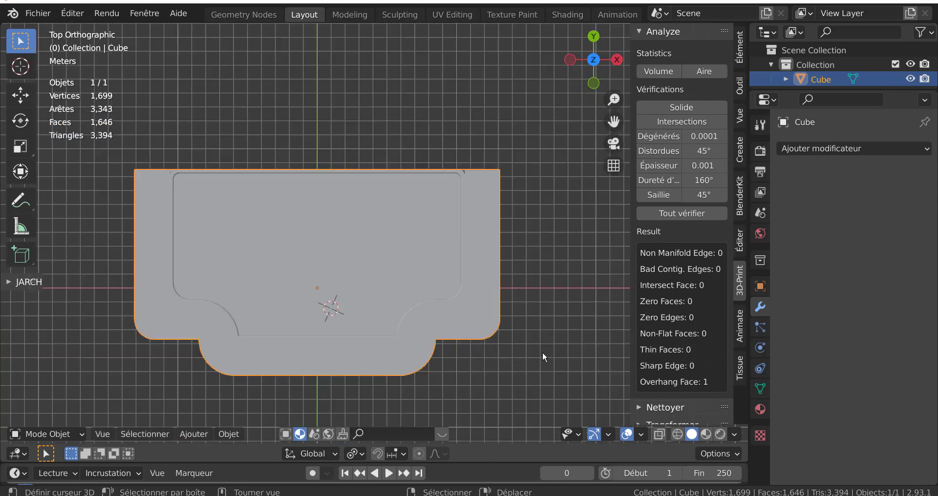
{"action": "key", "text": "Tab"}
{"action": "key", "text": "alt+a"}
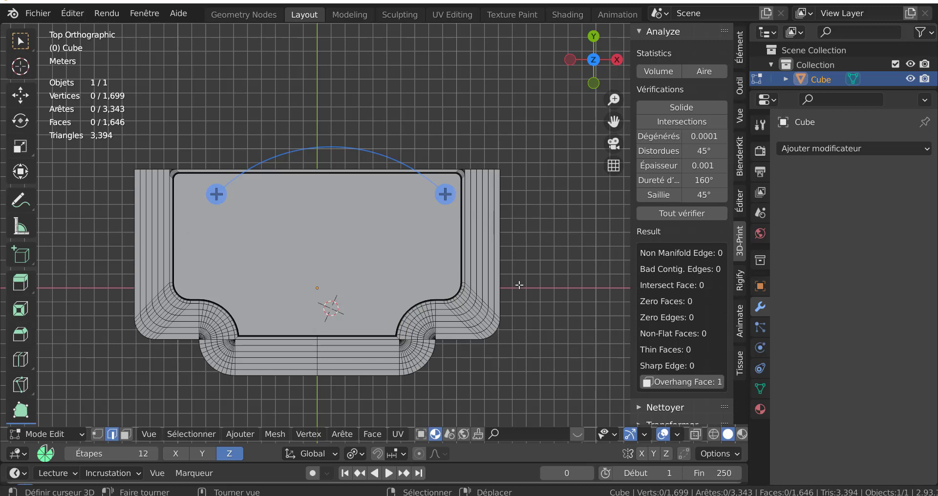
{"action": "middle_click_drag", "start_coordinate": [502, 313], "coordinate": [408, 303]}
{"action": "key", "text": "Tab"}
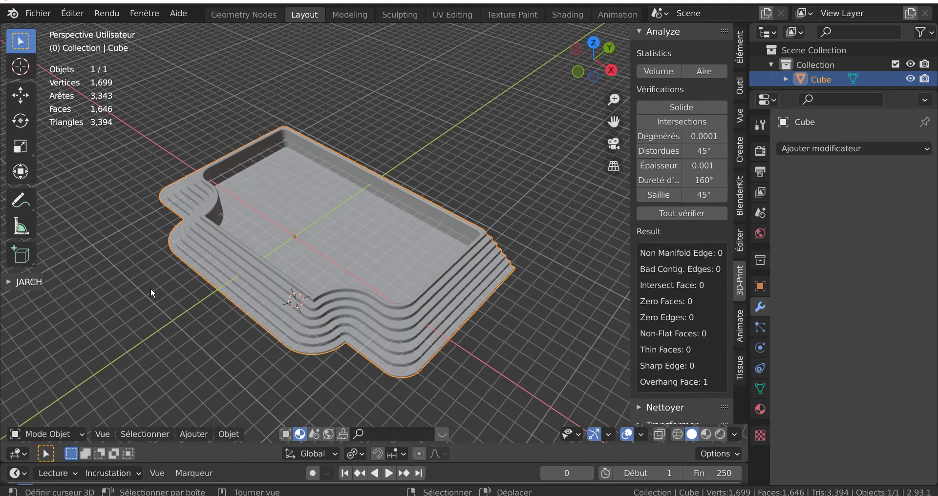
Step: Stretch the staircase along the Y axis with the Scale tool and enlarge it uniformly
{"action": "left_click", "coordinate": [21, 146]}
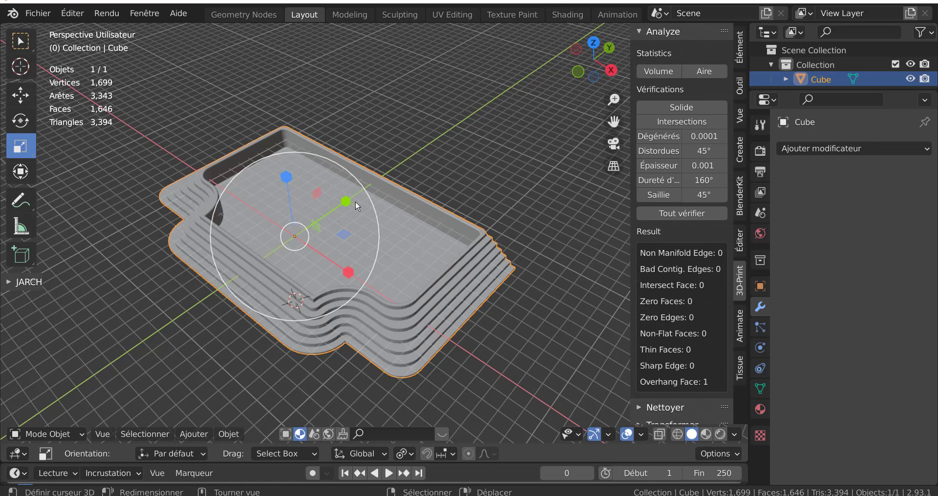
{"action": "left_click_drag", "start_coordinate": [350, 200], "coordinate": [397, 165]}
{"action": "key", "text": "s"}
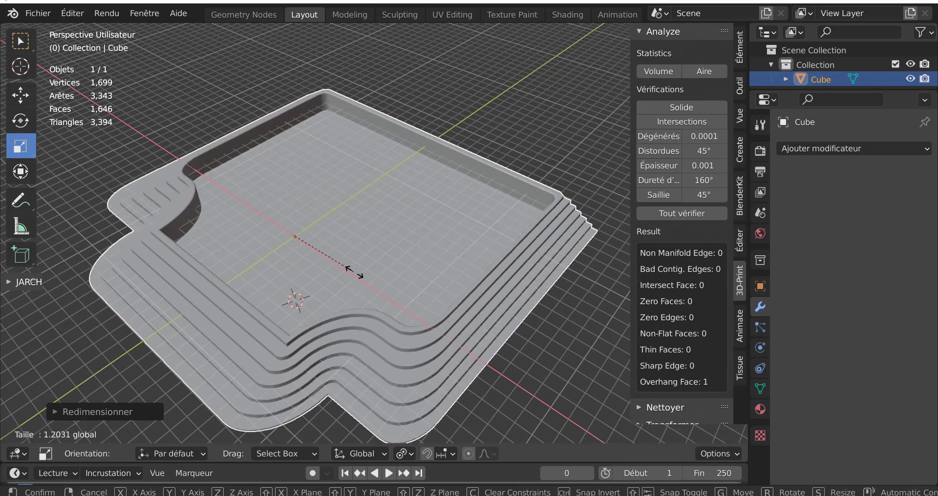
{"action": "left_click", "coordinate": [390, 298]}
{"action": "scroll", "coordinate": [347, 293], "scroll_direction": "down", "scroll_amount": 3}
Step: Enlarge the staircase uniformly by a factor of about 1.09 and scale it back down
{"action": "middle_click_drag", "start_coordinate": [363, 289], "coordinate": [412, 246]}
{"action": "key", "text": "s"}
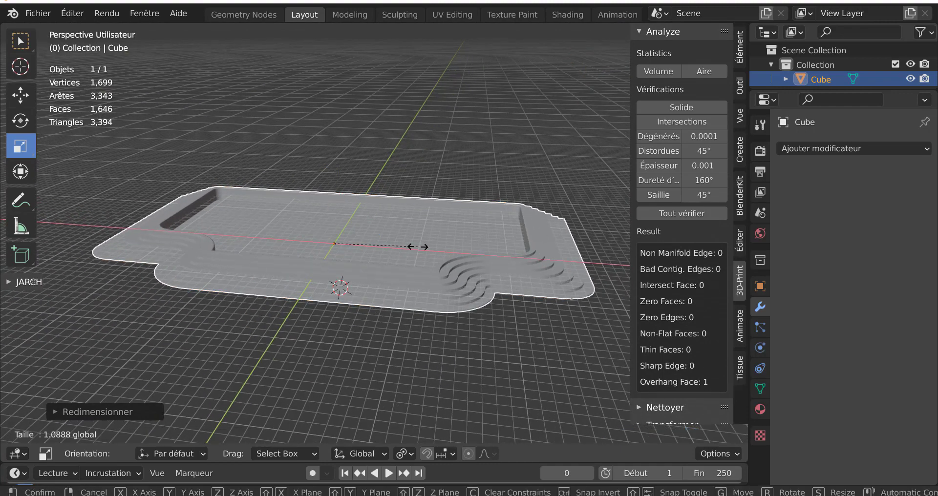
{"action": "left_click", "coordinate": [418, 246]}
{"action": "middle_click_drag", "start_coordinate": [446, 313], "coordinate": [473, 341]}
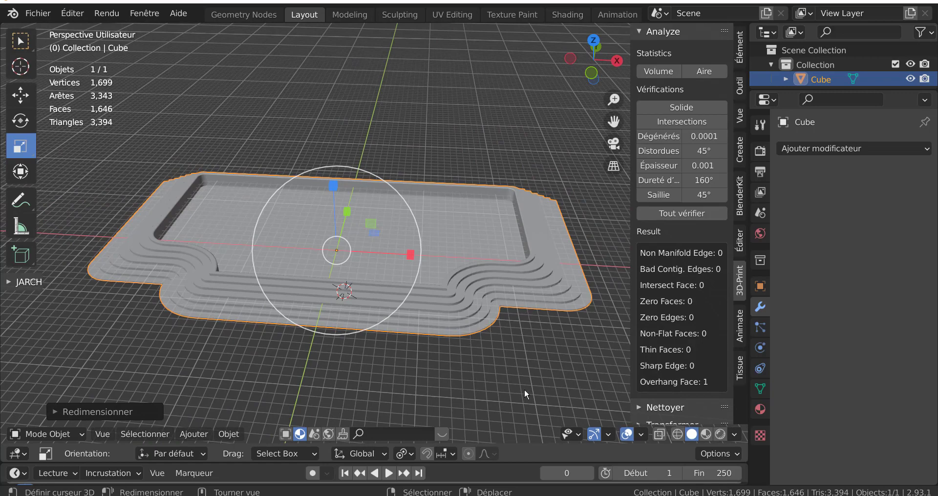
{"action": "key", "text": "s"}
{"action": "left_click", "coordinate": [475, 324]}
Step: Examine the staircase mesh in Edit Mode, looking at the curved corners and the straight front steps
{"action": "key", "text": "Tab"}
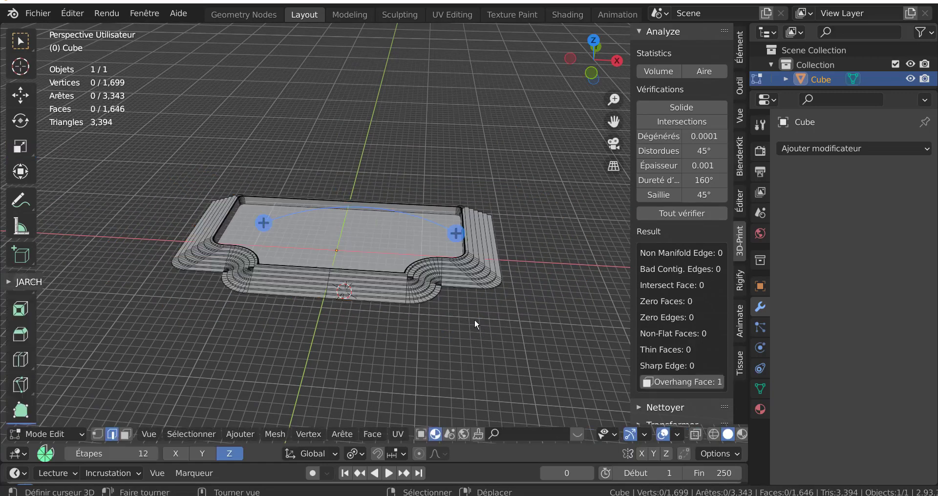
{"action": "mouse_move", "coordinate": [475, 324]}
{"action": "middle_mouse_down"}
{"action": "mouse_move", "coordinate": [394, 311]}
{"action": "mouse_move", "coordinate": [440, 315]}
{"action": "mouse_move", "coordinate": [400, 269]}
{"action": "mouse_move", "coordinate": [452, 282]}
{"action": "mouse_move", "coordinate": [465, 309]}
{"action": "middle_mouse_up"}
{"action": "key", "text": "Tab"}
{"action": "scroll", "coordinate": [451, 282], "scroll_direction": "up", "scroll_amount": 2}
{"action": "key", "text": "Tab"}
{"action": "scroll", "coordinate": [456, 290], "scroll_direction": "up", "scroll_amount": 2}
{"action": "scroll", "coordinate": [462, 295], "scroll_direction": "down", "scroll_amount": 2}
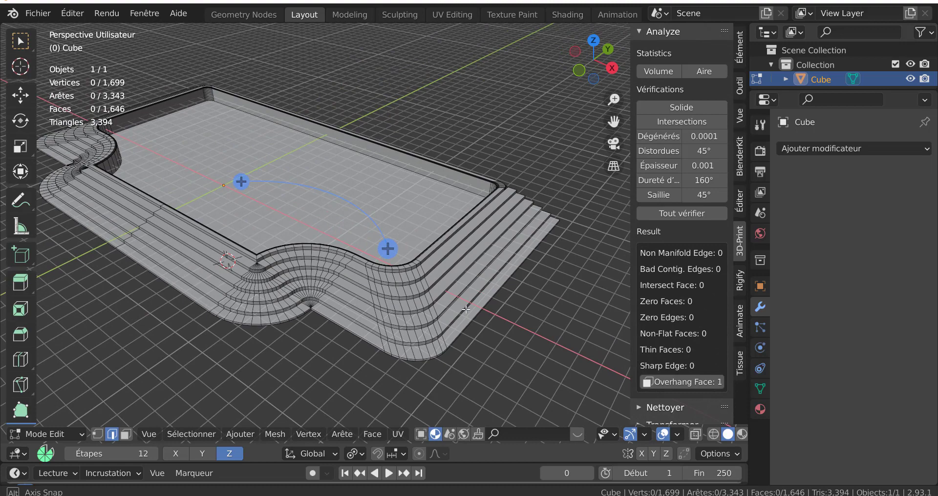
{"action": "middle_click_drag", "start_coordinate": [466, 309], "coordinate": [467, 311]}
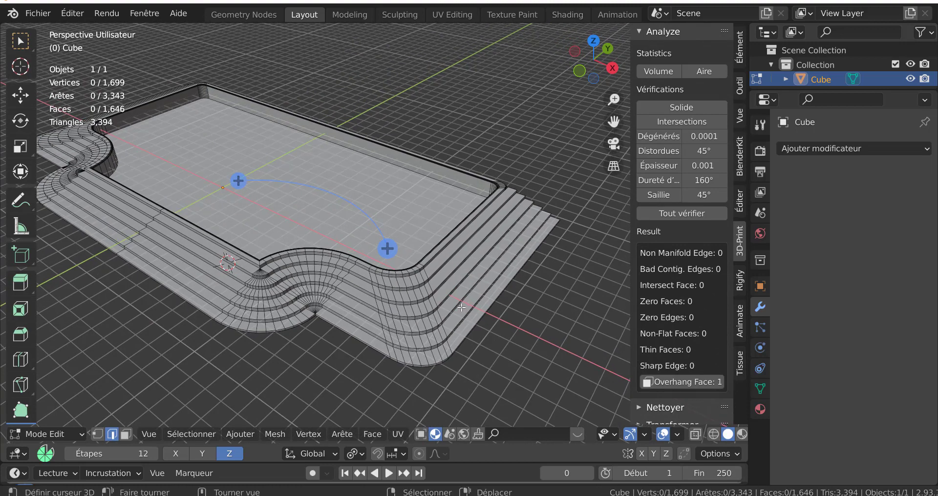
{"action": "scroll", "coordinate": [461, 302], "scroll_direction": "up", "scroll_amount": 1}
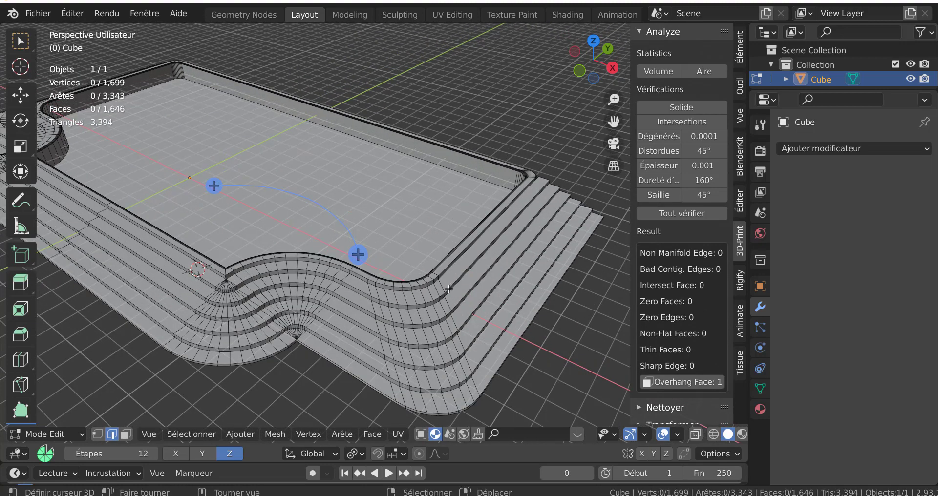
{"action": "middle_click_drag", "start_coordinate": [408, 300], "coordinate": [381, 308]}
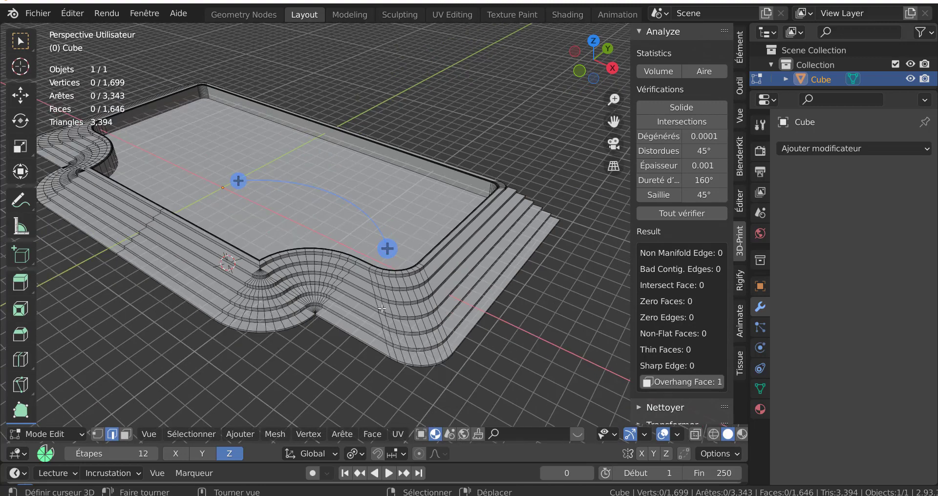
{"action": "middle_click_drag", "start_coordinate": [321, 324], "coordinate": [445, 332], "text": "shift"}
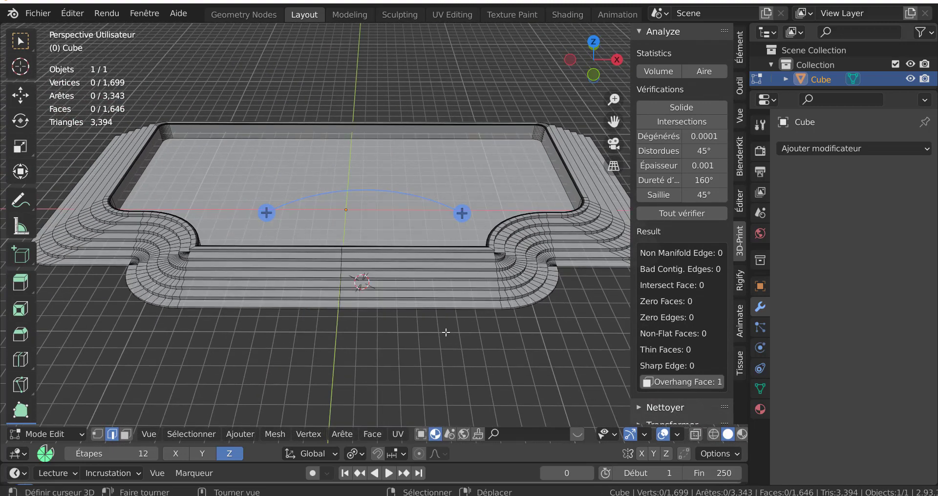
{"action": "key", "text": "x"}
{"action": "right_click", "coordinate": [526, 319]}
{"action": "key", "text": "g"}
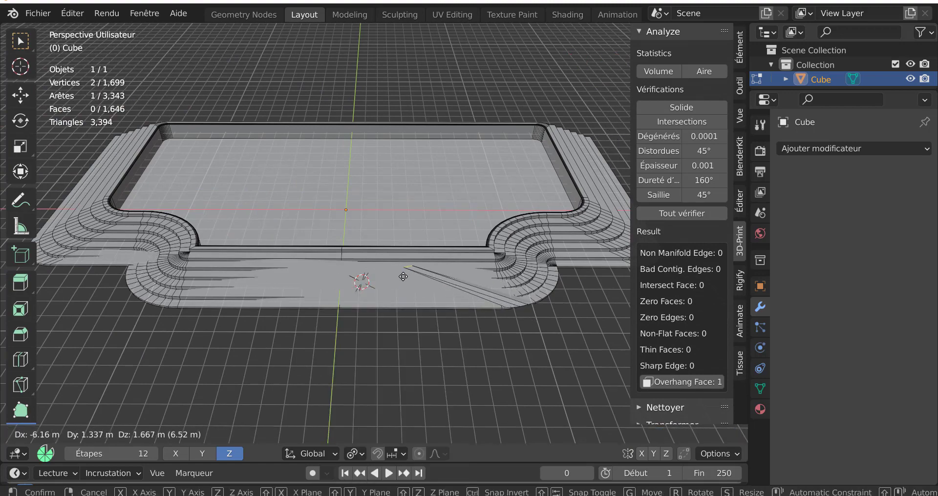
{"action": "right_click", "coordinate": [413, 295]}
{"action": "key", "text": "a"}
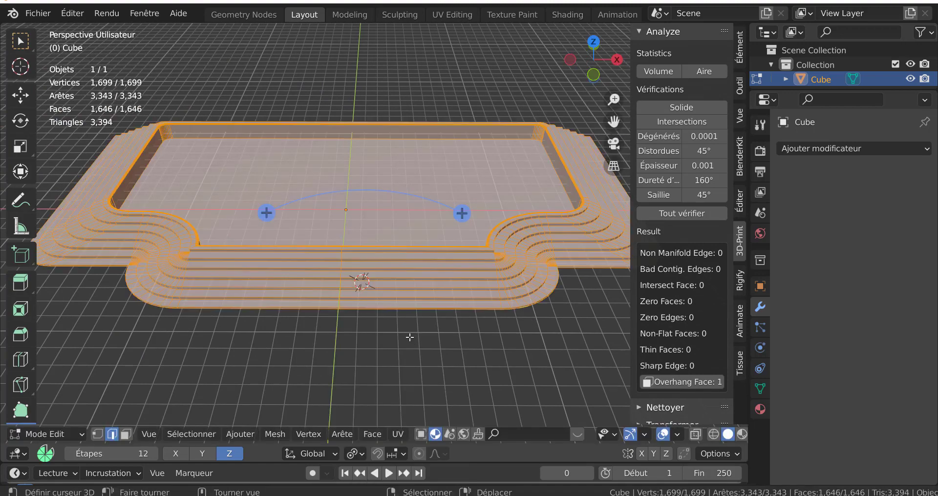
{"action": "middle_click_drag", "start_coordinate": [408, 339], "coordinate": [410, 364]}
{"action": "right_click", "coordinate": [410, 366]}
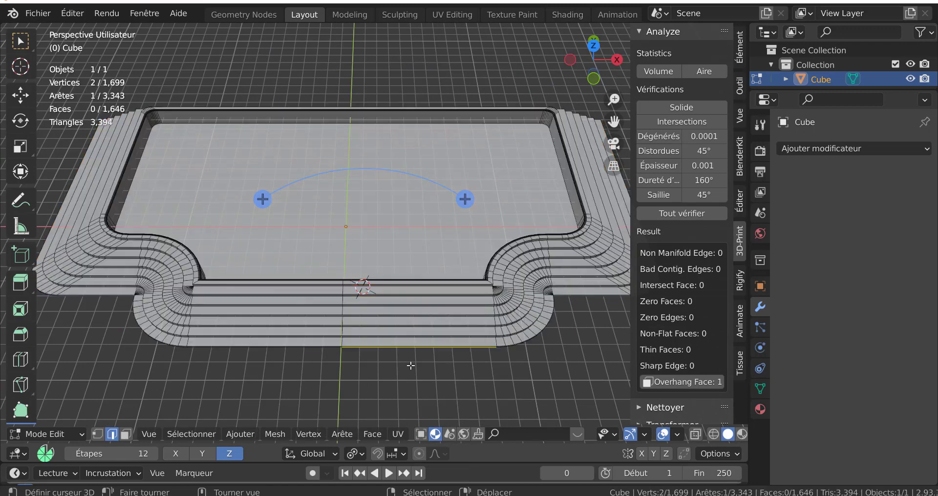
Step: Select the treads and risers of the straight front steps in face mode with circle select
{"action": "left_click", "coordinate": [126, 434]}
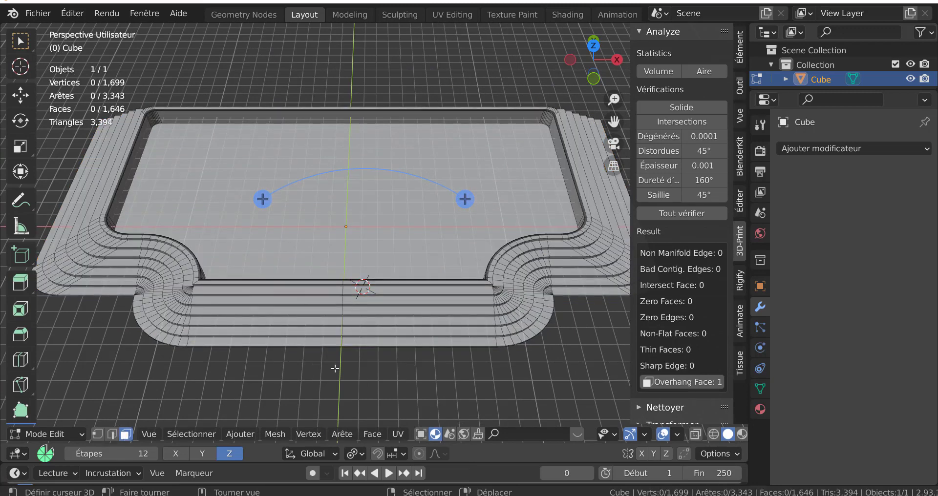
{"action": "middle_click_drag", "start_coordinate": [335, 369], "coordinate": [318, 347]}
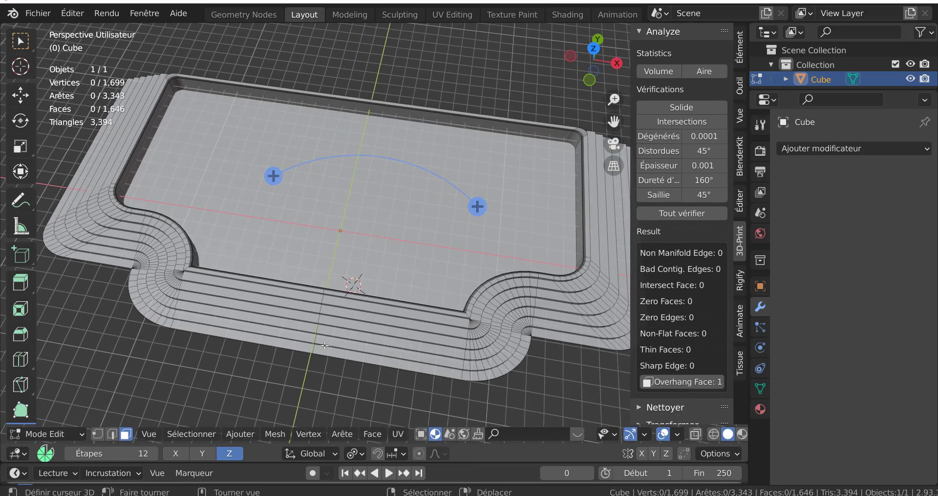
{"action": "key", "text": "c"}
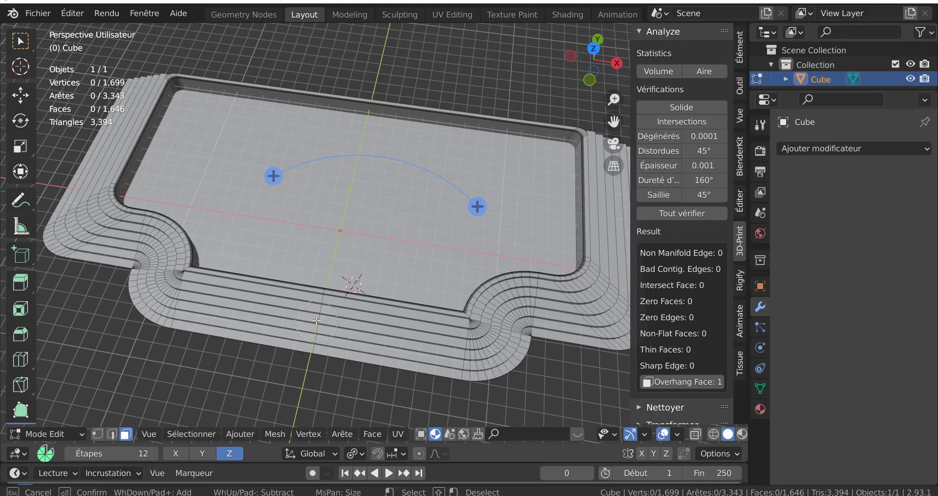
{"action": "left_click_drag", "start_coordinate": [317, 321], "coordinate": [307, 372]}
{"action": "key", "text": "Escape"}
Step: Add the curved step faces at the front-right corner to the selection with circle select, up to the inner fold
{"action": "mouse_move", "coordinate": [291, 373]}
{"action": "middle_mouse_down"}
{"action": "mouse_move", "coordinate": [268, 373]}
{"action": "mouse_move", "coordinate": [259, 343]}
{"action": "mouse_move", "coordinate": [251, 352]}
{"action": "middle_mouse_up"}
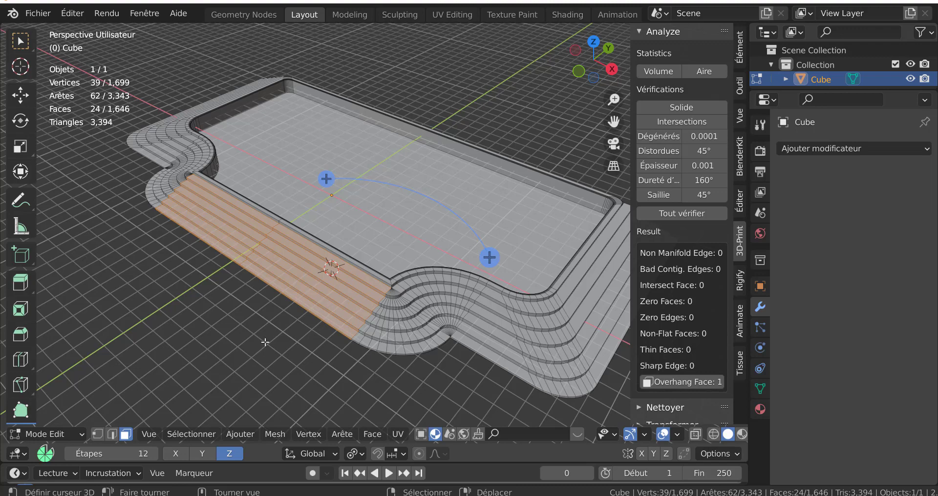
{"action": "scroll", "coordinate": [402, 357], "scroll_direction": "up", "scroll_amount": 1}
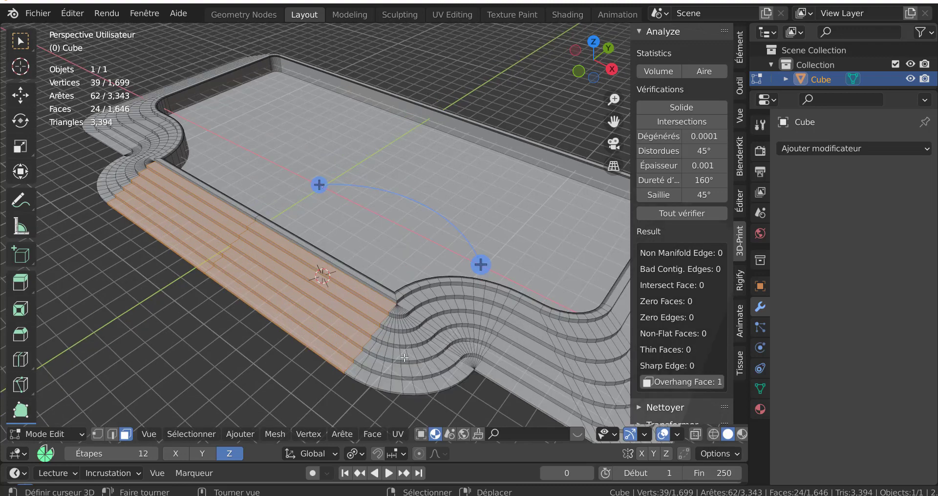
{"action": "middle_click_drag", "start_coordinate": [416, 358], "coordinate": [370, 329]}
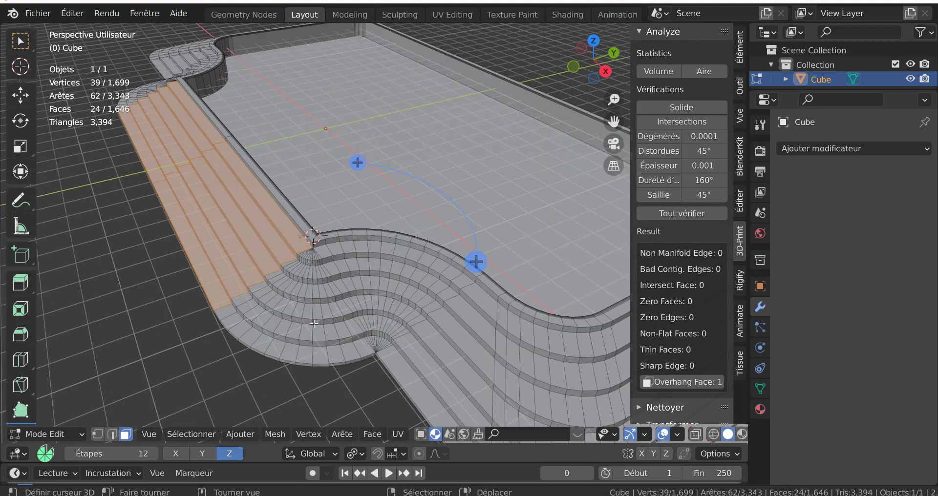
{"action": "key", "text": "c"}
{"action": "left_click", "coordinate": [306, 268]}
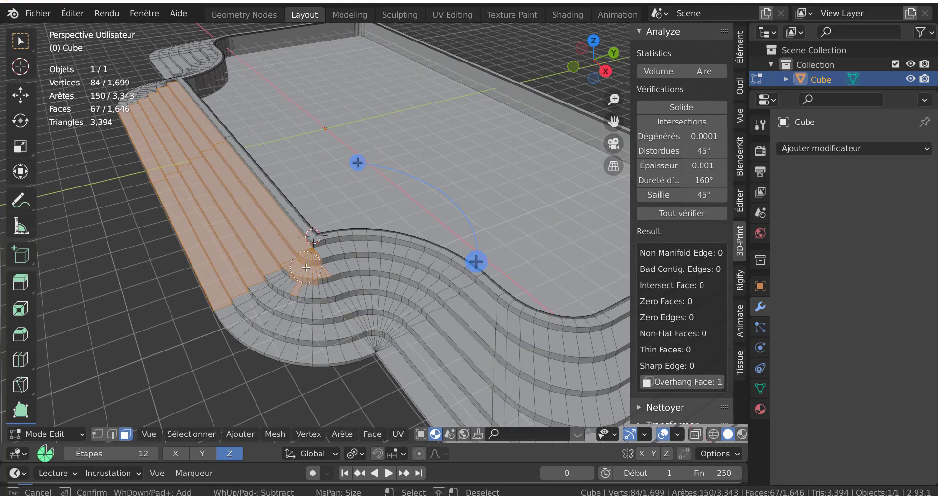
{"action": "left_click_drag", "start_coordinate": [307, 278], "coordinate": [316, 294]}
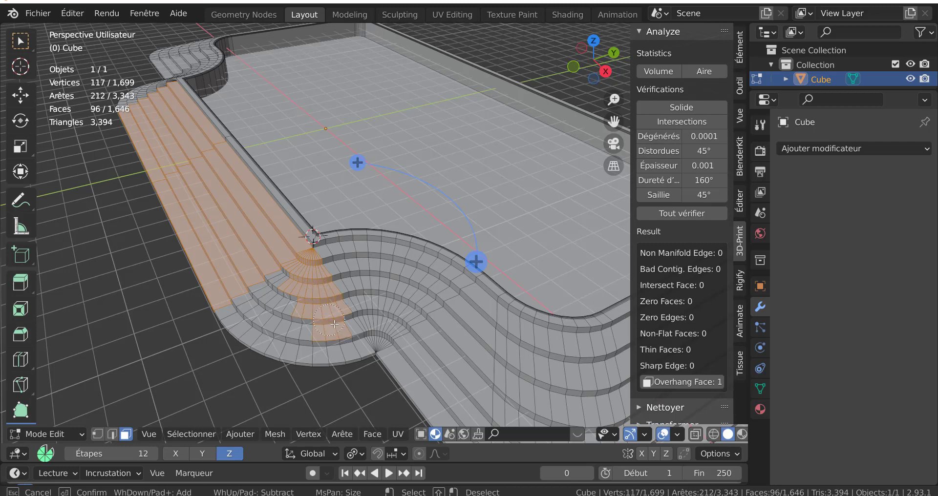
{"action": "mouse_move", "coordinate": [334, 324]}
{"action": "left_mouse_down"}
{"action": "mouse_move", "coordinate": [342, 340]}
{"action": "mouse_move", "coordinate": [310, 355]}
{"action": "mouse_move", "coordinate": [238, 311]}
{"action": "left_mouse_up"}
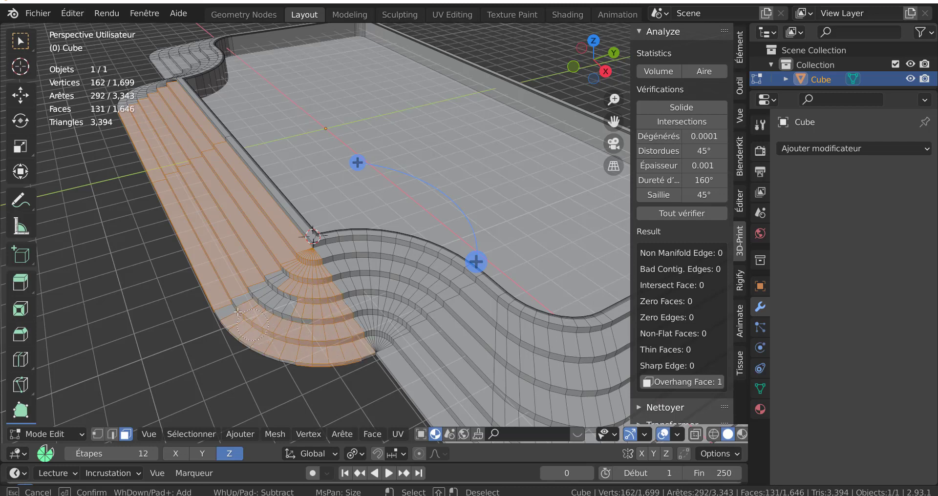
{"action": "right_click", "coordinate": [282, 293]}
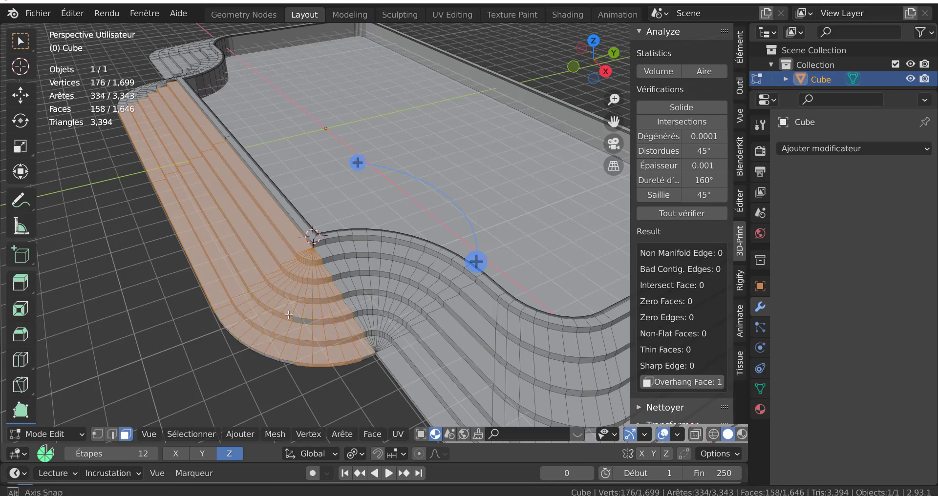
Step: Add the curved step faces at the front-left corner to the selection with circle select, up to the inner fold
{"action": "mouse_move", "coordinate": [280, 316]}
{"action": "middle_mouse_down"}
{"action": "mouse_move", "coordinate": [494, 302]}
{"action": "mouse_move", "coordinate": [408, 278]}
{"action": "middle_mouse_up"}
{"action": "key", "text": "c"}
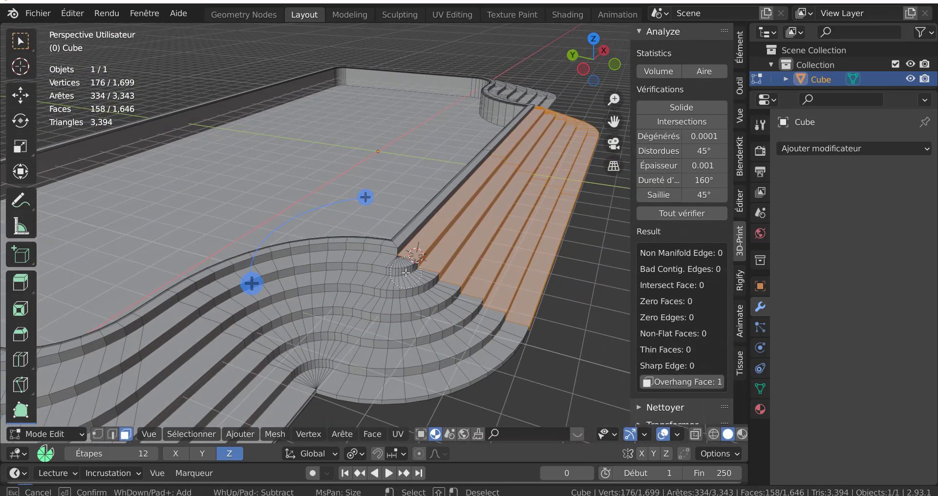
{"action": "left_click", "coordinate": [406, 273]}
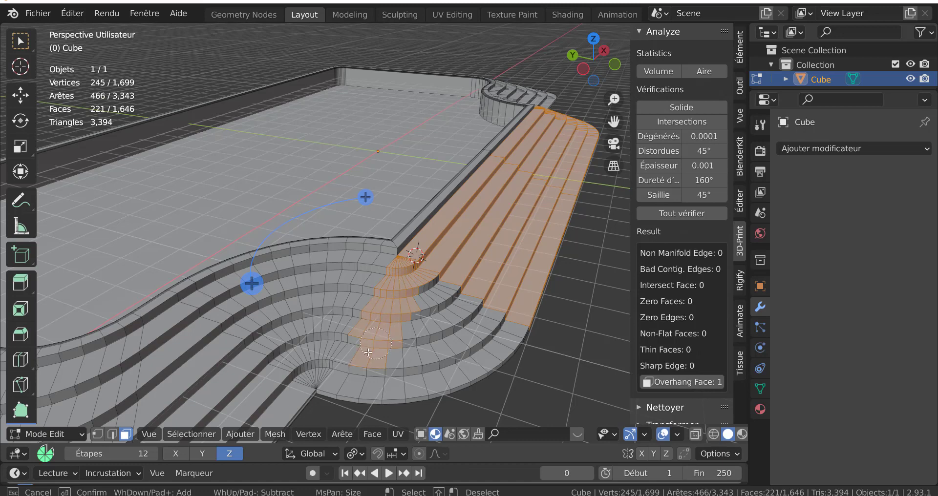
{"action": "mouse_move", "coordinate": [363, 367]}
{"action": "left_mouse_down"}
{"action": "mouse_move", "coordinate": [352, 381]}
{"action": "mouse_move", "coordinate": [459, 371]}
{"action": "mouse_move", "coordinate": [435, 324]}
{"action": "left_mouse_up"}
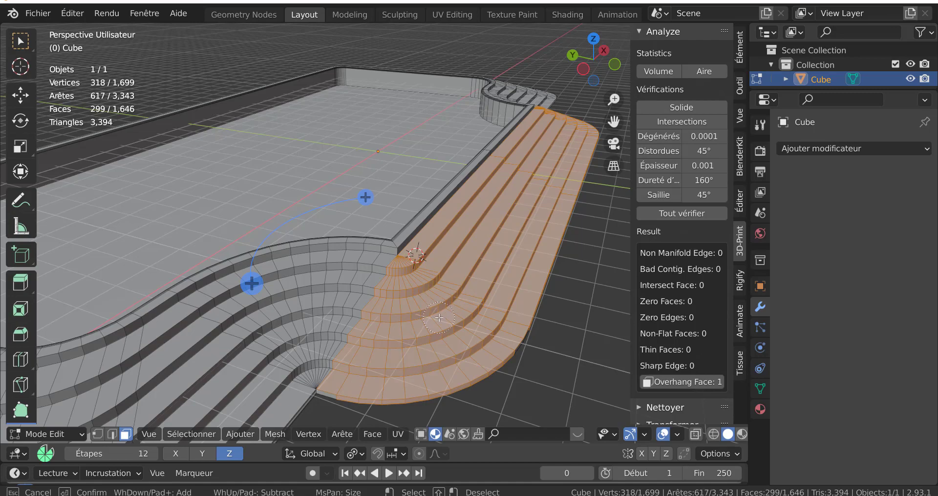
{"action": "key", "text": "Escape"}
Step: Stretch the selected front steps along the Y axis with the Scale tool
{"action": "scroll", "coordinate": [437, 308], "scroll_direction": "down", "scroll_amount": 3}
{"action": "middle_click_drag", "start_coordinate": [457, 315], "coordinate": [265, 339]}
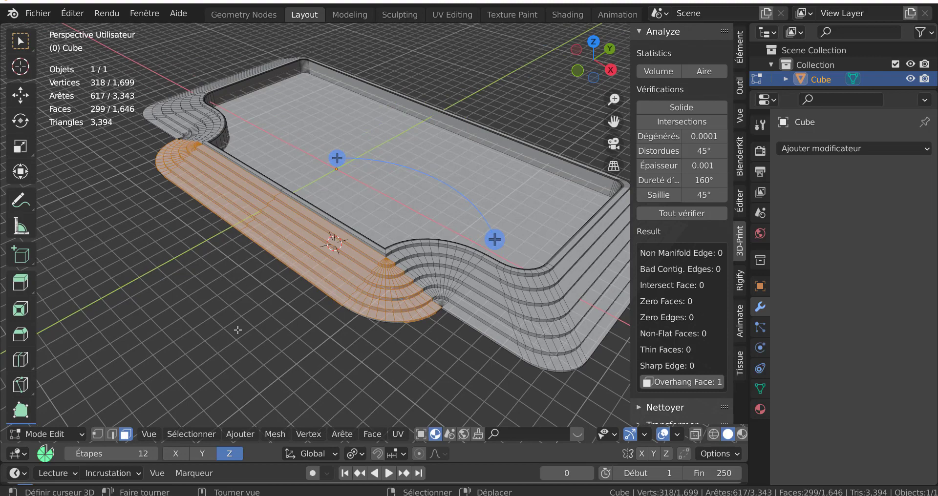
{"action": "left_click", "coordinate": [23, 145]}
{"action": "middle_click_drag", "start_coordinate": [225, 267], "coordinate": [215, 279]}
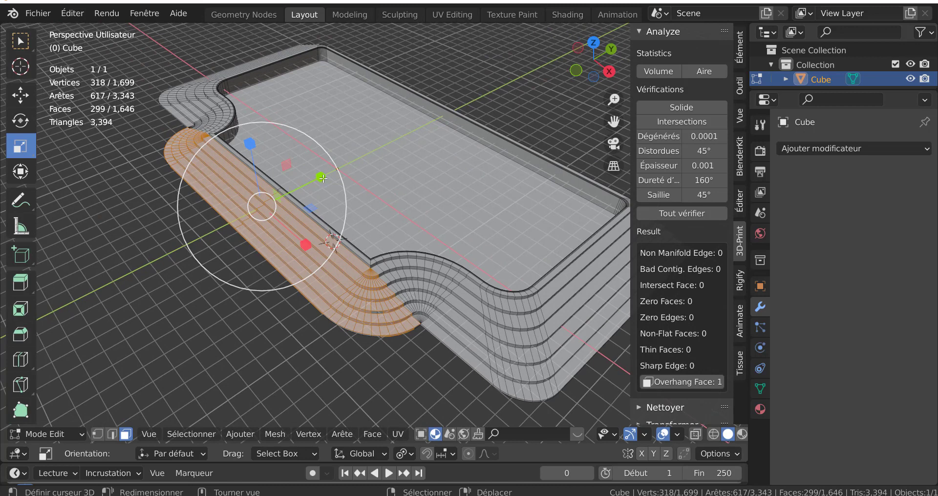
{"action": "left_click_drag", "start_coordinate": [323, 180], "coordinate": [394, 196]}
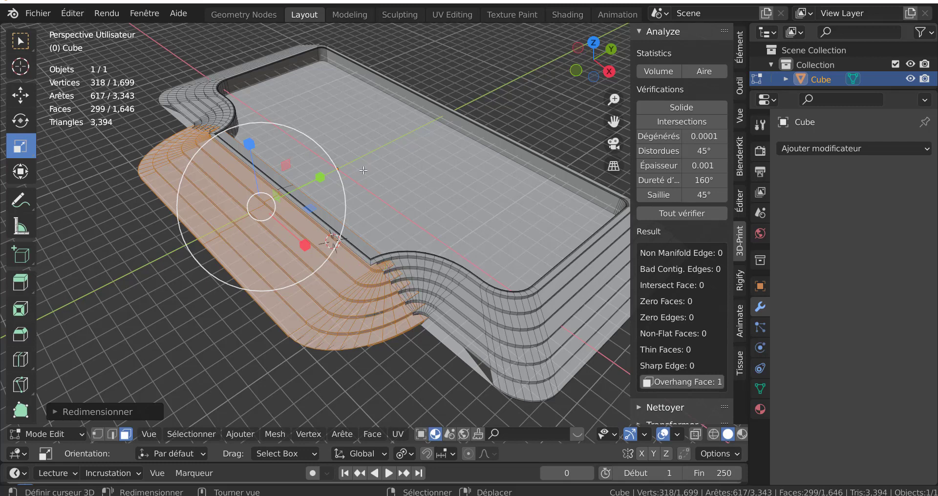
Step: Move the selected front steps outward along Y and fine-tune their position against the basin rim
{"action": "key", "text": "g"}
{"action": "key", "text": "y"}
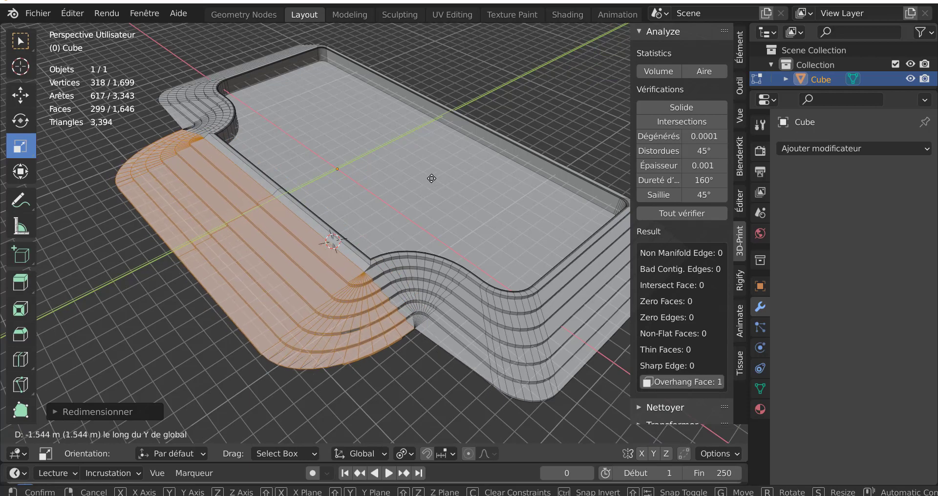
{"action": "left_click", "coordinate": [457, 148]}
{"action": "middle_click_drag", "start_coordinate": [457, 147], "coordinate": [505, 180]}
{"action": "scroll", "coordinate": [448, 227], "scroll_direction": "up", "scroll_amount": 2}
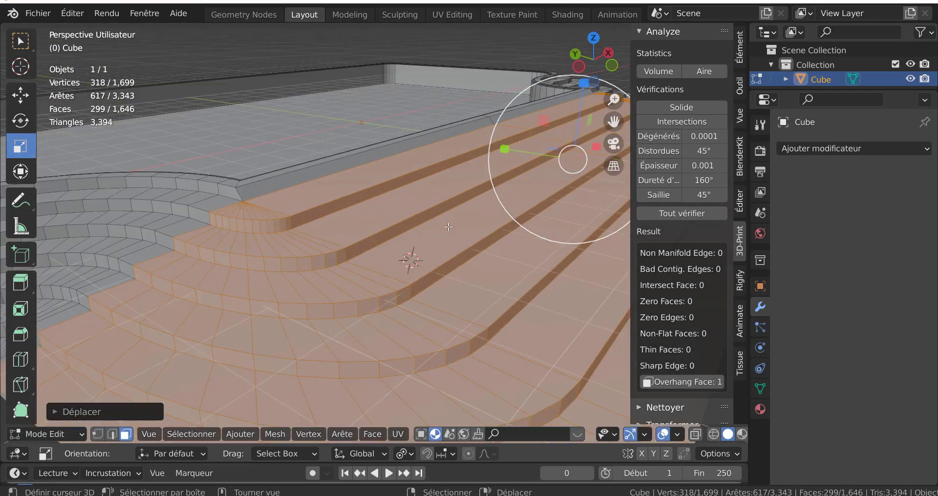
{"action": "key", "text": "g"}
{"action": "key", "text": "y"}
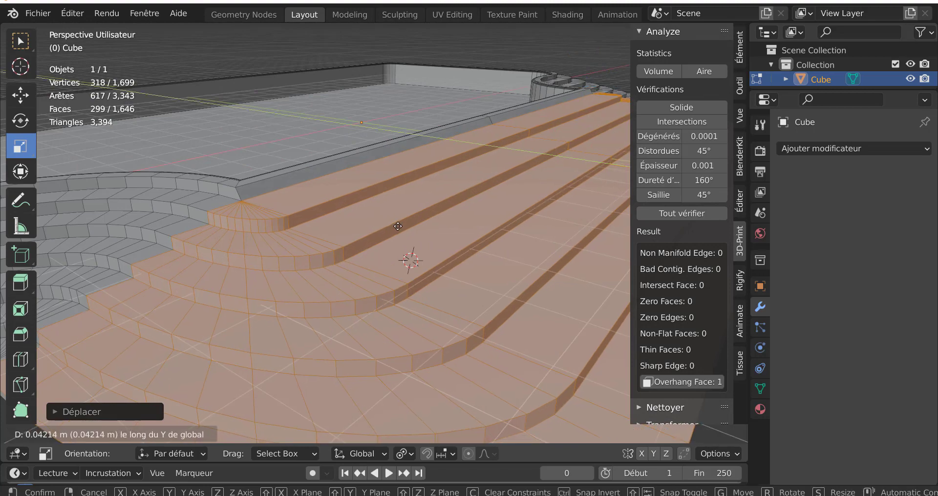
{"action": "left_click", "coordinate": [376, 211]}
Step: Check the widened front steps from a low front view and undo their scaling and moves along Y
{"action": "middle_click_drag", "start_coordinate": [376, 211], "coordinate": [394, 301]}
{"action": "key", "text": "Tab"}
{"action": "key", "text": "Tab"}
{"action": "key", "text": "Tab"}
{"action": "key", "text": "Tab"}
{"action": "key", "text": "Tab"}
{"action": "key", "text": "Tab"}
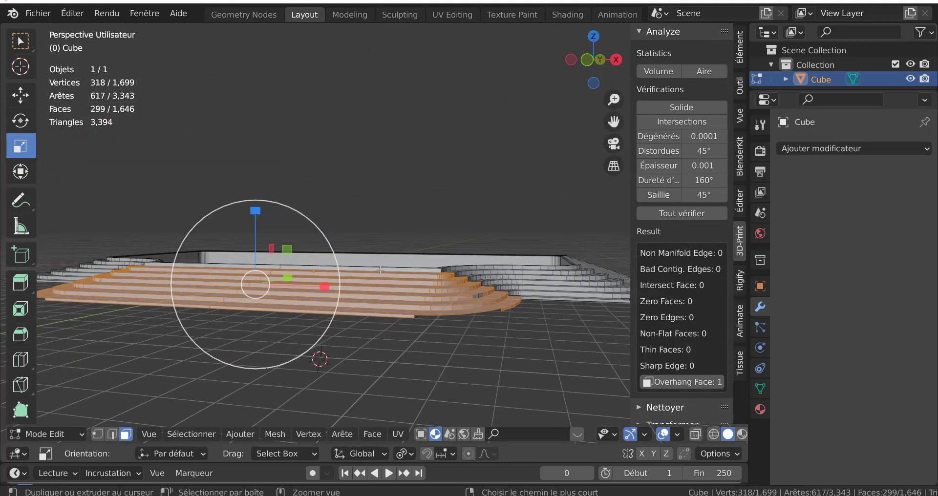
{"action": "key", "text": "Tab"}
{"action": "key", "text": "Tab"}
{"action": "key", "text": "Tab"}
{"action": "key", "text": "Tab"}
{"action": "key", "text": "Tab"}
{"action": "key", "text": "Tab"}
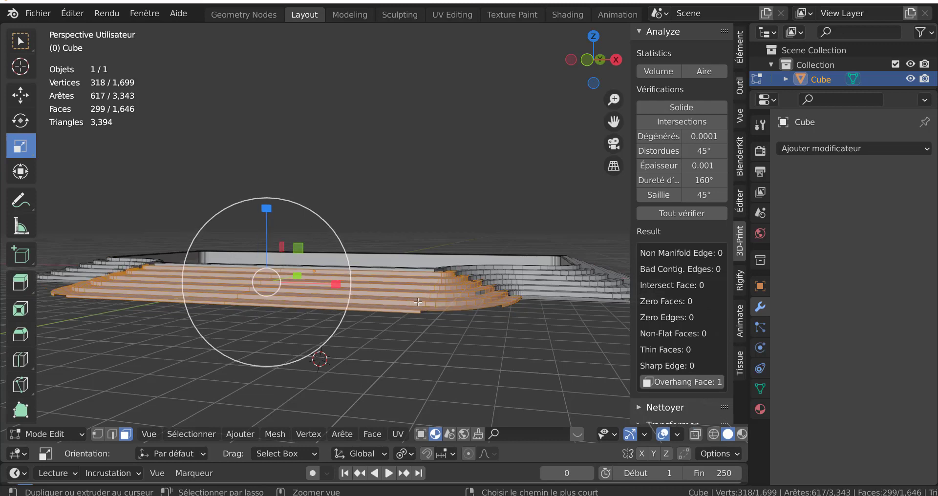
Step: Add the missed riser faces at the front-right corner to the selection, including the lowest step's riser
{"action": "middle_click_drag", "start_coordinate": [417, 302], "coordinate": [318, 286]}
{"action": "scroll", "coordinate": [432, 294], "scroll_direction": "up", "scroll_amount": 3}
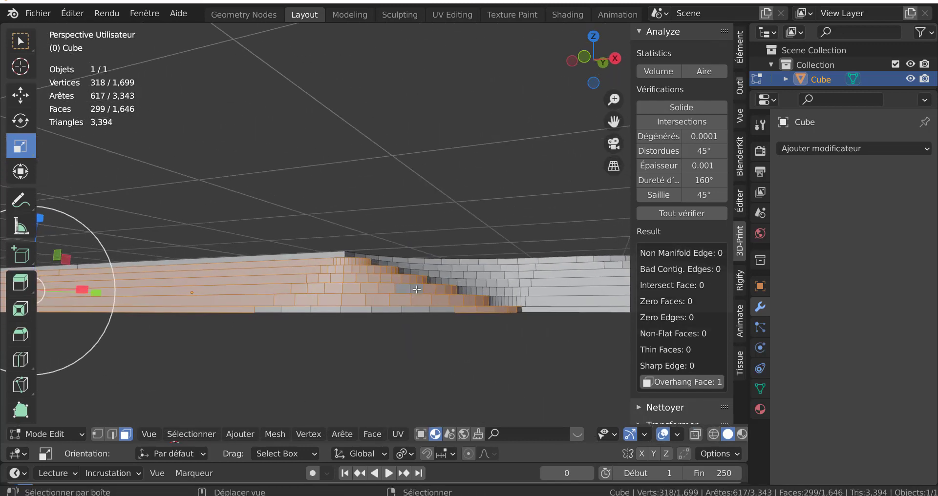
{"action": "left_click", "coordinate": [416, 289], "text": "shift"}
{"action": "left_click", "coordinate": [402, 289], "text": "shift"}
{"action": "left_click", "coordinate": [439, 310], "text": "shift"}
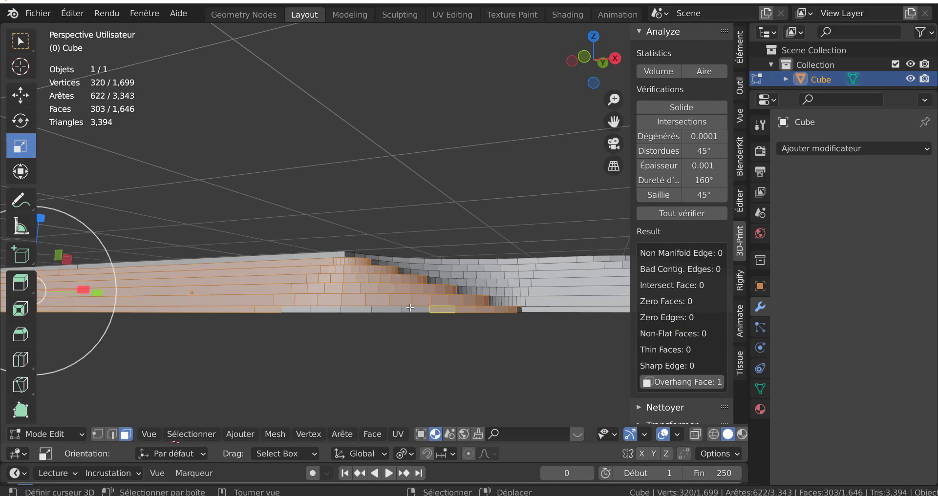
{"action": "left_click", "coordinate": [441, 308], "text": "ctrl"}
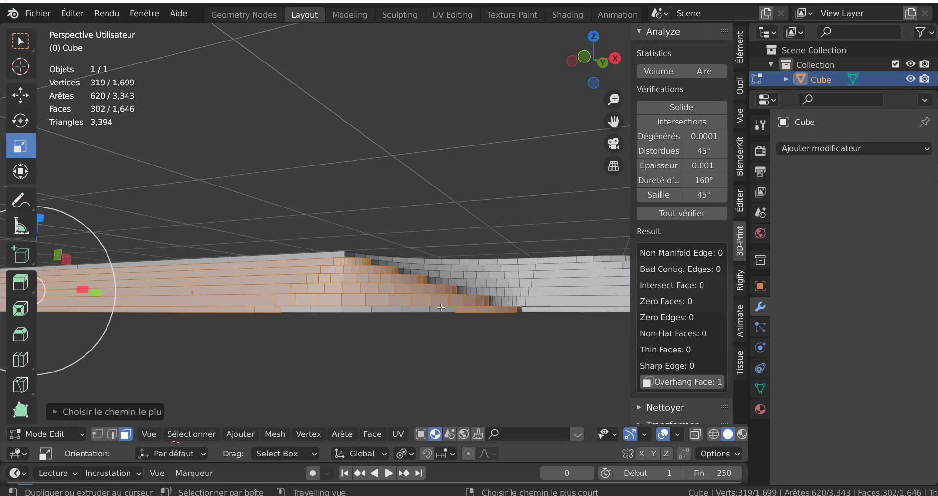
Step: Complete the selection of the lowest riser around the front-left corner and adjust its end faces on both sides
{"action": "middle_click_drag", "start_coordinate": [441, 307], "coordinate": [500, 306]}
{"action": "scroll", "coordinate": [493, 296], "scroll_direction": "down", "scroll_amount": 1}
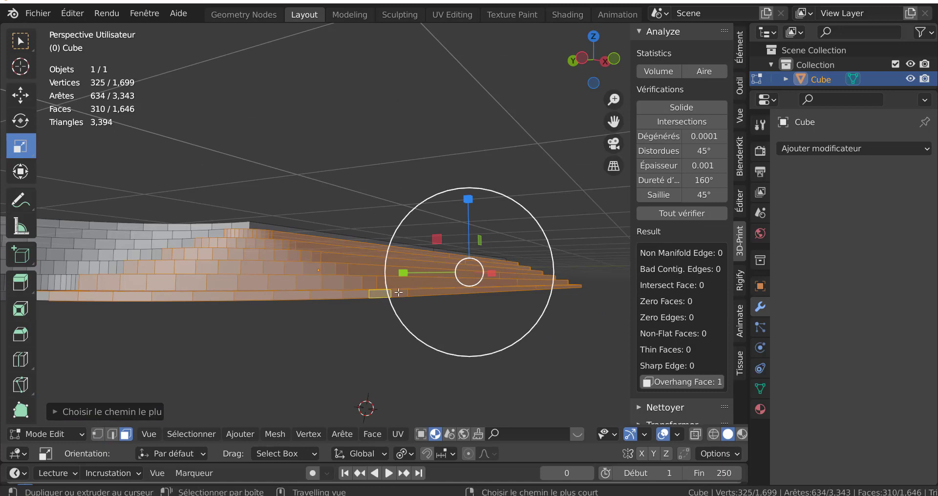
{"action": "left_click", "coordinate": [390, 307], "text": "ctrl"}
{"action": "middle_click_drag", "start_coordinate": [390, 307], "coordinate": [386, 323]}
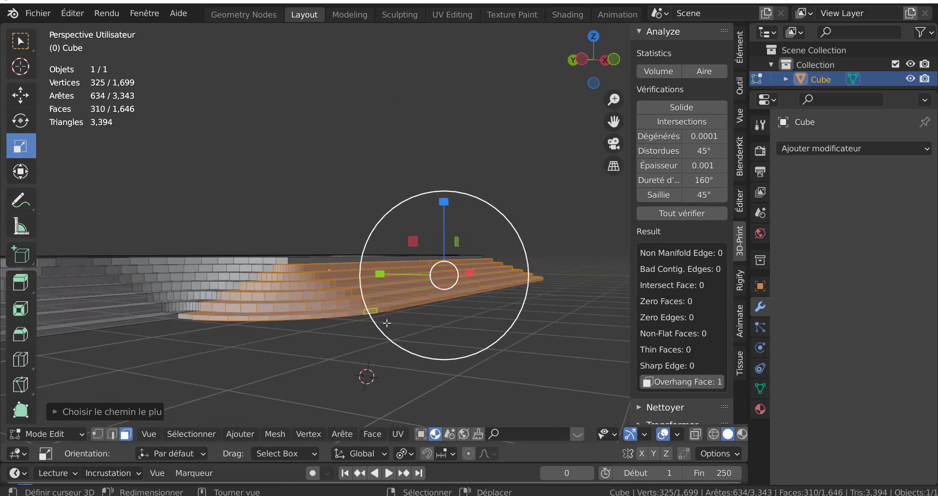
{"action": "middle_click_drag", "start_coordinate": [441, 313], "coordinate": [359, 367]}
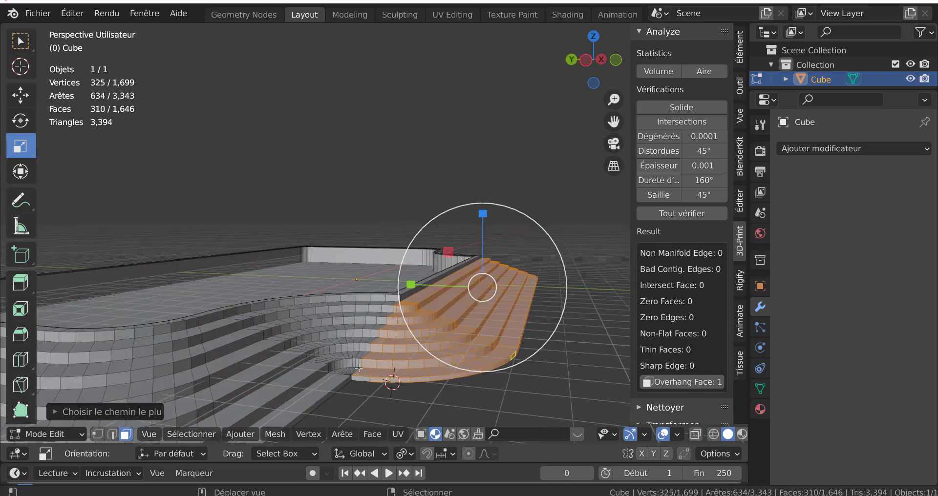
{"action": "left_click", "coordinate": [366, 380], "text": "shift"}
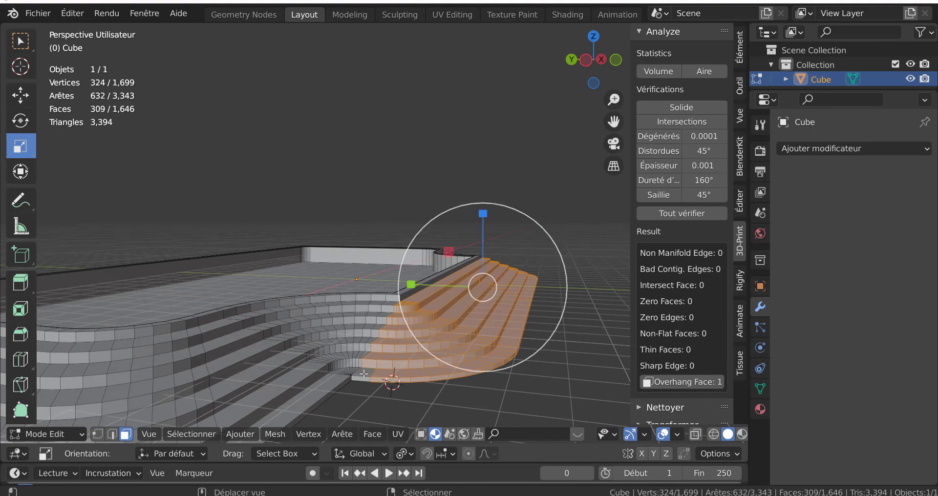
{"action": "middle_click_drag", "start_coordinate": [441, 354], "coordinate": [214, 354]}
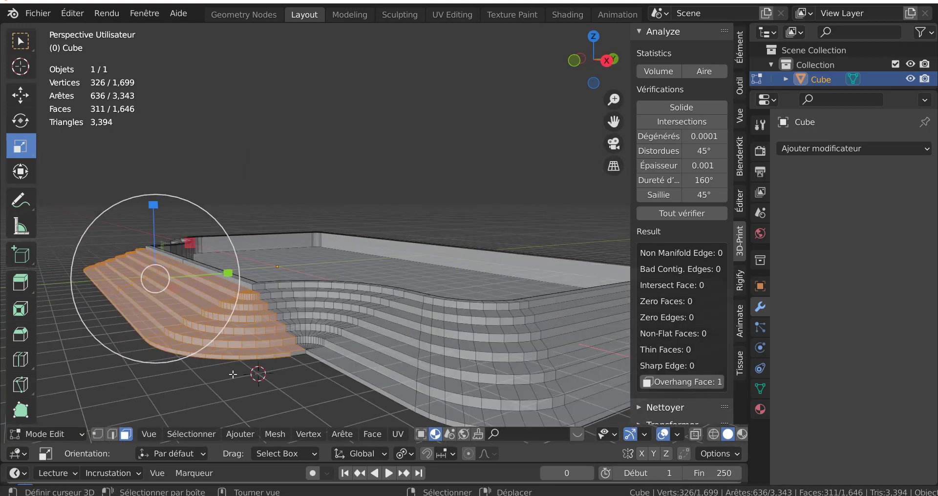
{"action": "left_click", "coordinate": [300, 354], "text": "shift"}
Step: Stretch the selected front steps along Y with the Scale tool and shift them outward from the basin
{"action": "middle_click_drag", "start_coordinate": [299, 354], "coordinate": [374, 323]}
{"action": "scroll", "coordinate": [372, 319], "scroll_direction": "up", "scroll_amount": 2}
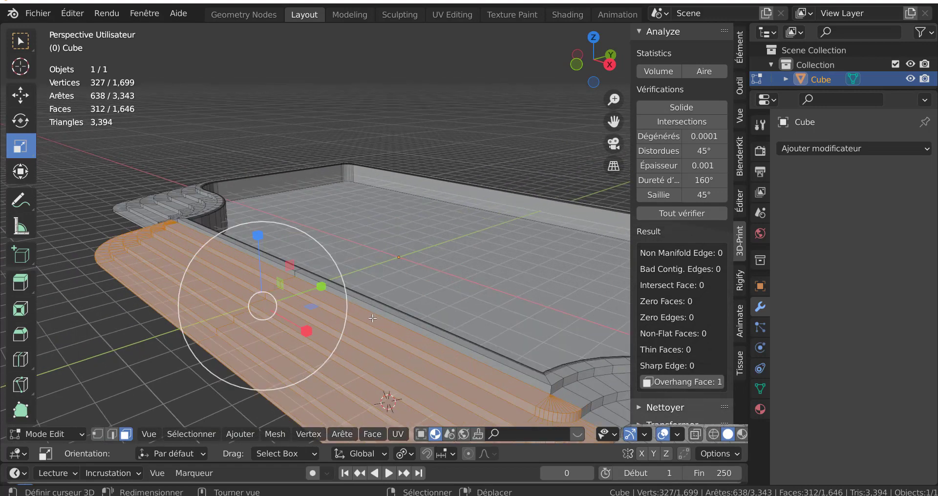
{"action": "scroll", "coordinate": [373, 318], "scroll_direction": "down", "scroll_amount": 1}
{"action": "middle_click_drag", "start_coordinate": [361, 297], "coordinate": [324, 298]}
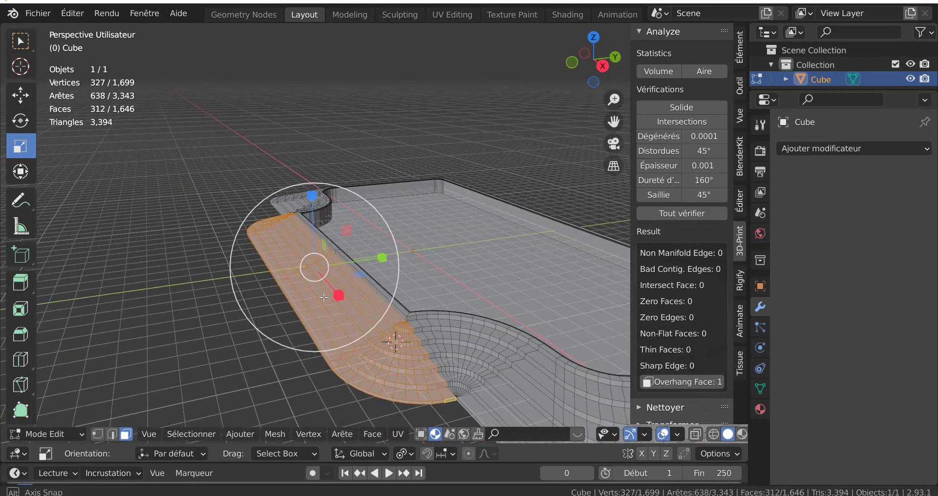
{"action": "scroll", "coordinate": [375, 267], "scroll_direction": "down", "scroll_amount": 1}
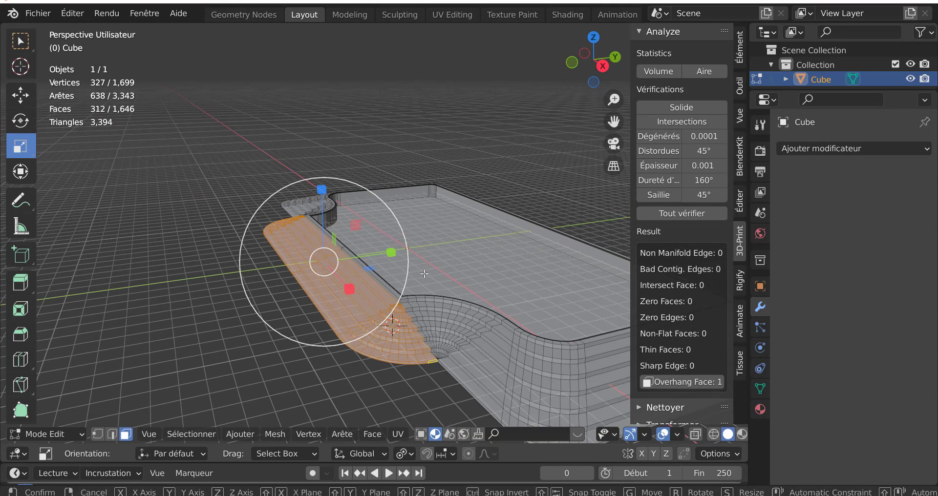
{"action": "left_click_drag", "start_coordinate": [391, 254], "coordinate": [413, 266]}
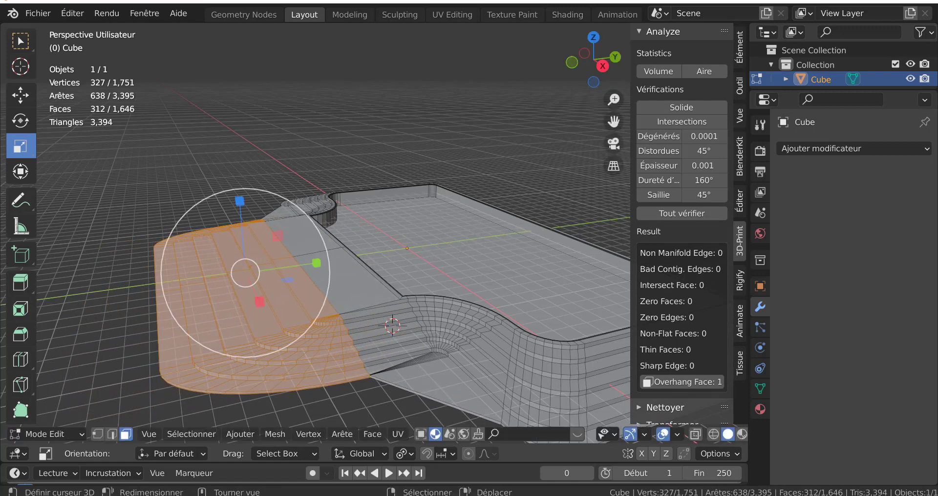
Step: Try another move of the front steps along Y and undo the accidental selection of the basin floor
{"action": "right_click", "coordinate": [412, 266]}
{"action": "key", "text": "g"}
{"action": "key", "text": "y"}
{"action": "right_click", "coordinate": [403, 273]}
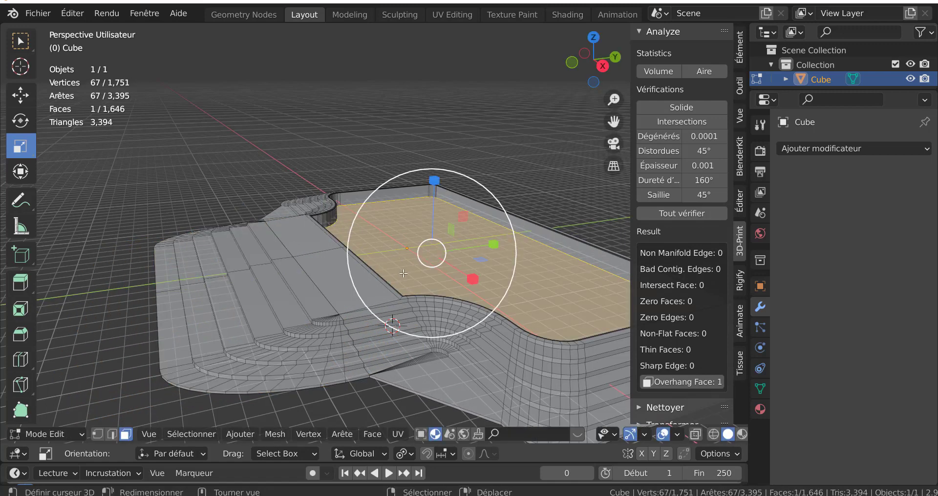
{"action": "key", "text": "ctrl+z"}
{"action": "key", "text": "ctrl+z"}
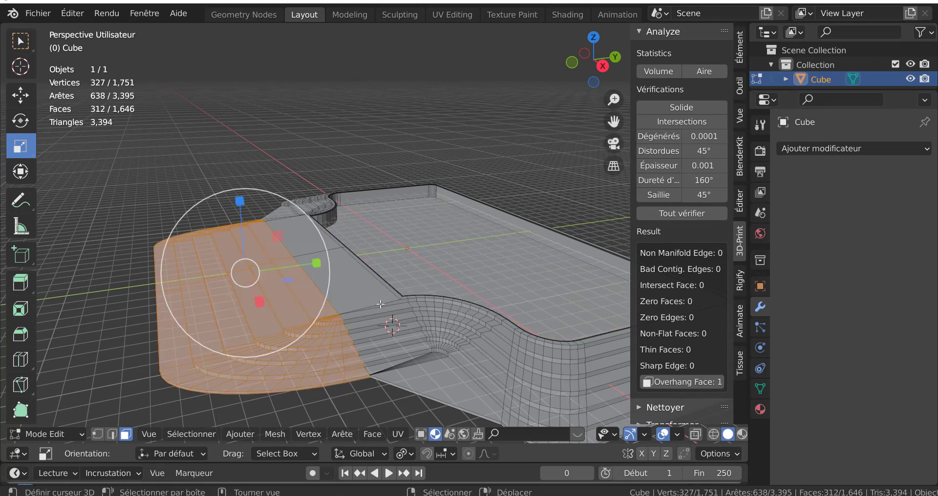
Step: Try another move of the front steps along Y and undo their last shift and stretch
{"action": "key", "text": "g"}
{"action": "key", "text": "y"}
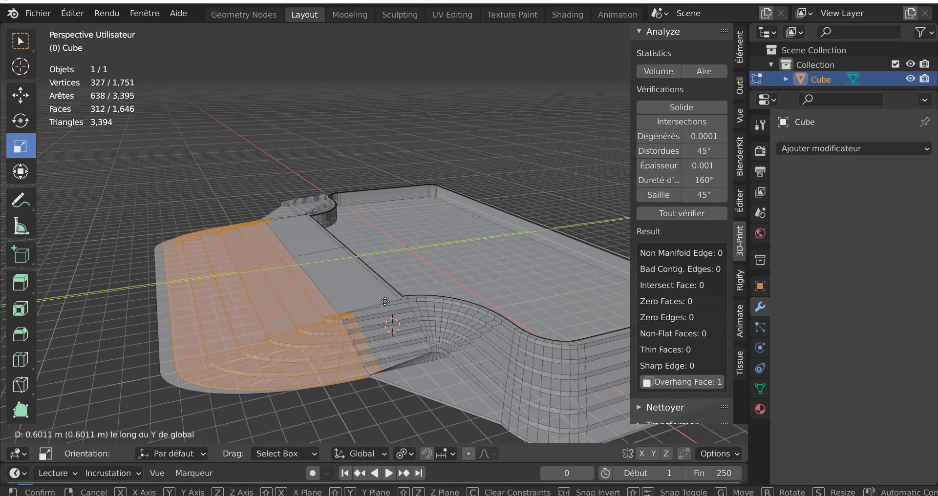
{"action": "right_click", "coordinate": [385, 301]}
{"action": "key", "text": "ctrl+z"}
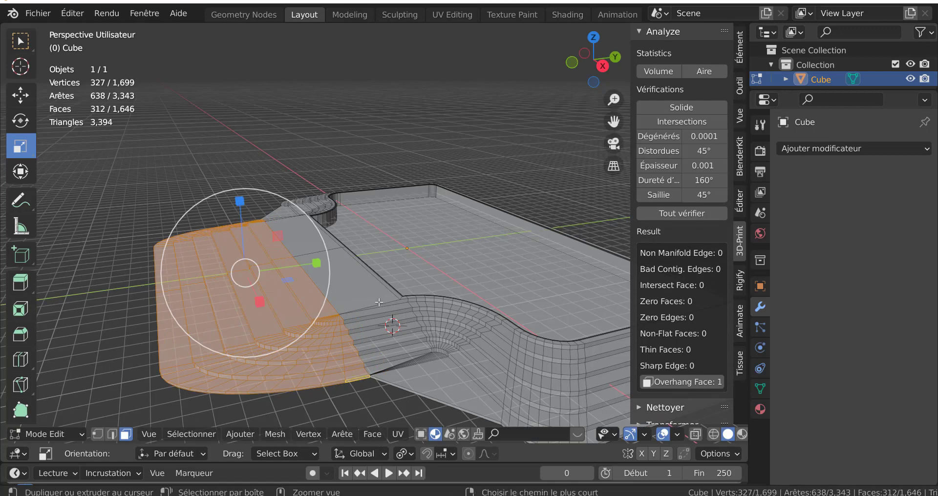
{"action": "key", "text": "ctrl+z"}
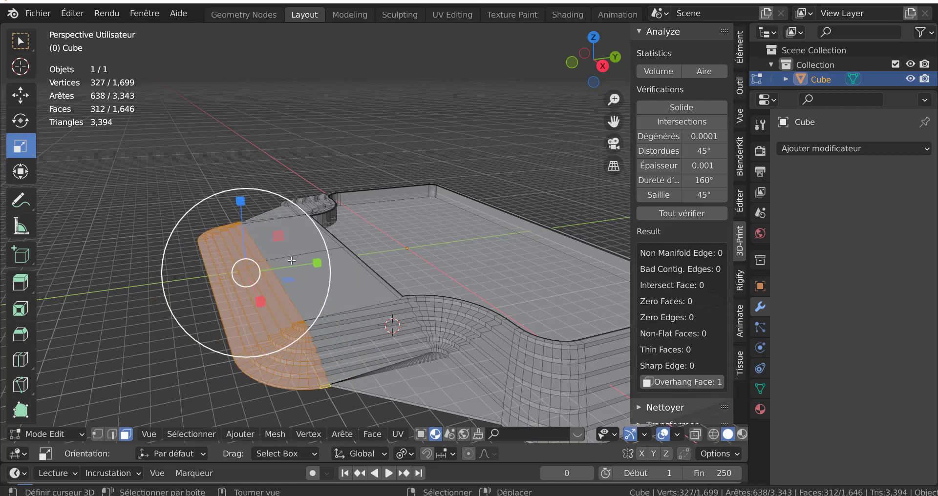
Step: Stretch the selected front steps along Y with the Scale tool and move them along Y toward the basin rim
{"action": "left_click_drag", "start_coordinate": [316, 263], "coordinate": [389, 252]}
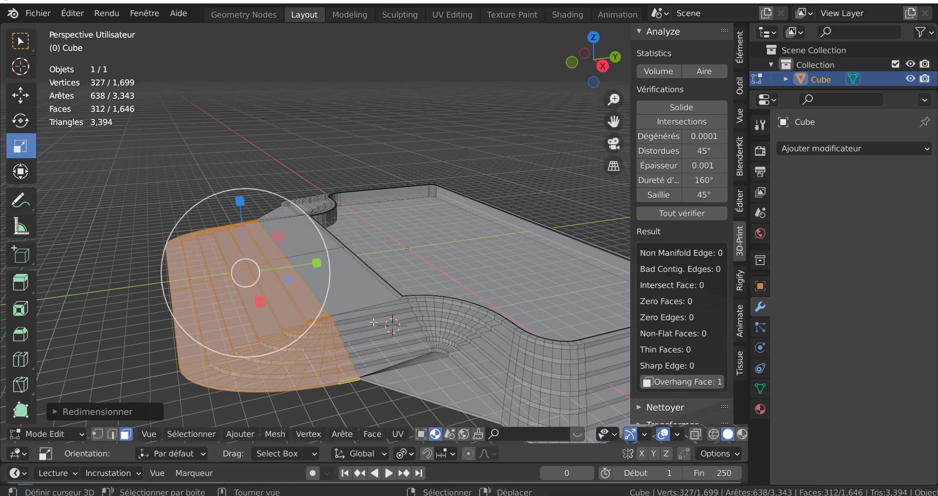
{"action": "key", "text": "g"}
{"action": "key", "text": "y"}
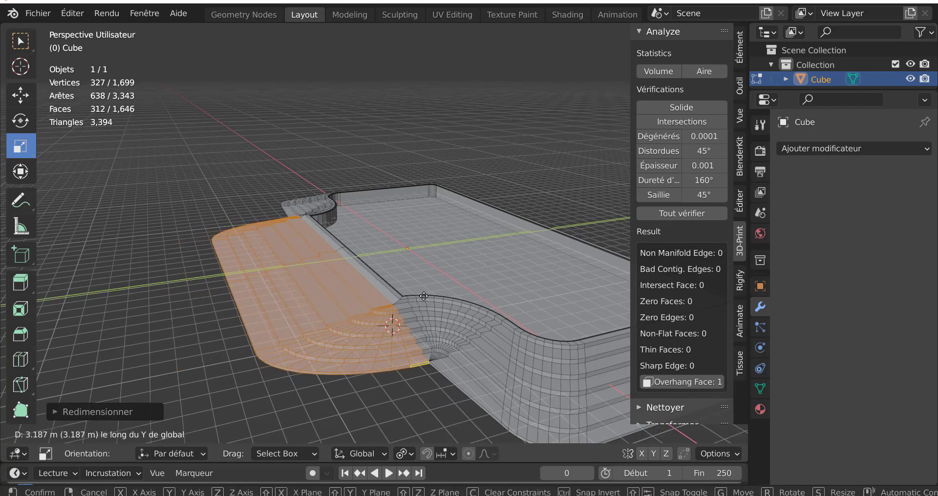
{"action": "left_click", "coordinate": [486, 264]}
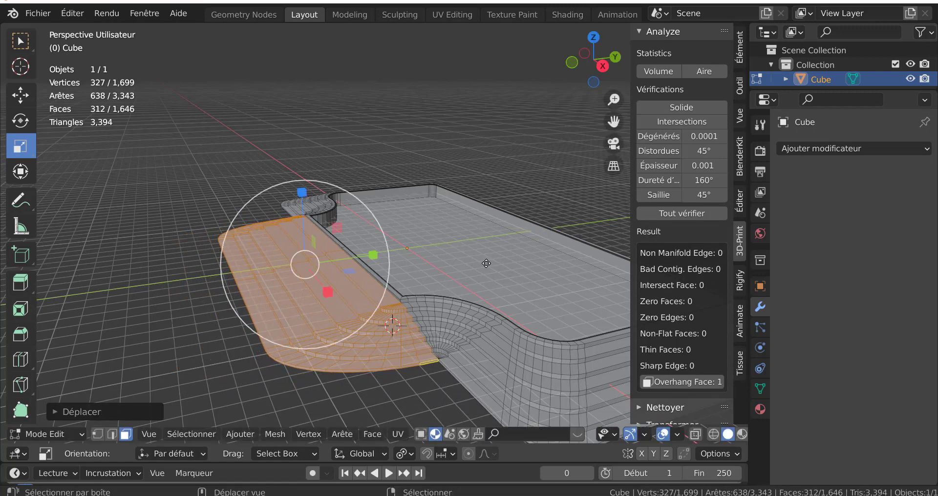
Step: Inspect the reshaped front steps up close and from a distance, and rerun all the 3D-print checks on the mesh
{"action": "key", "text": "Tab"}
{"action": "middle_click_drag", "start_coordinate": [368, 321], "coordinate": [578, 310]}
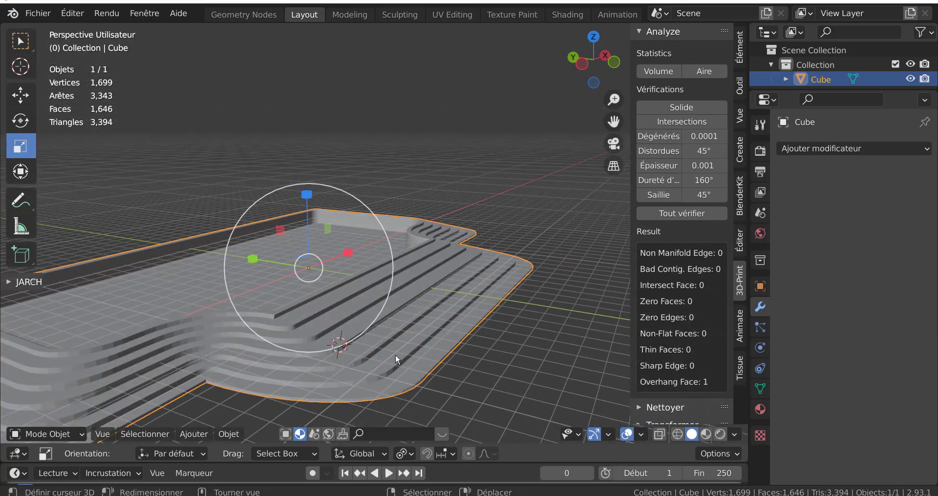
{"action": "key", "text": "Tab"}
{"action": "middle_click_drag", "start_coordinate": [325, 375], "coordinate": [376, 315], "text": "shift"}
{"action": "scroll", "coordinate": [376, 315], "scroll_direction": "up", "scroll_amount": 4}
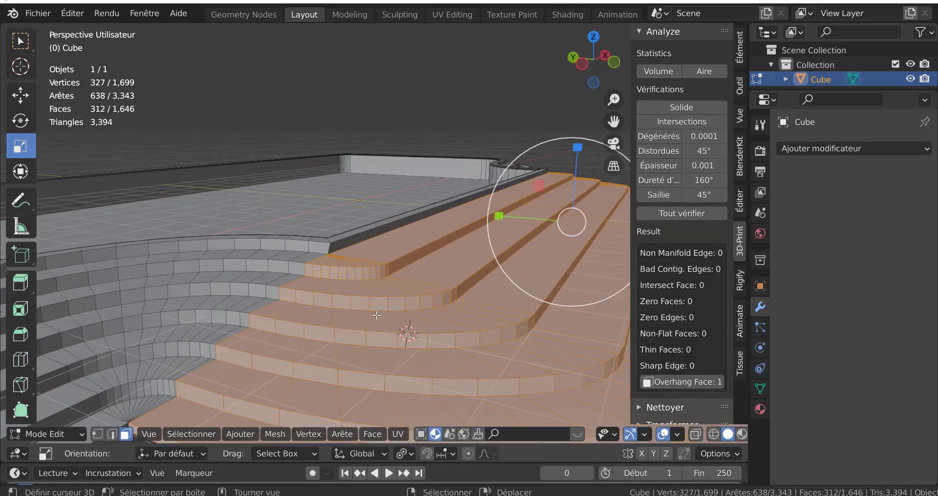
{"action": "scroll", "coordinate": [376, 315], "scroll_direction": "down", "scroll_amount": 5}
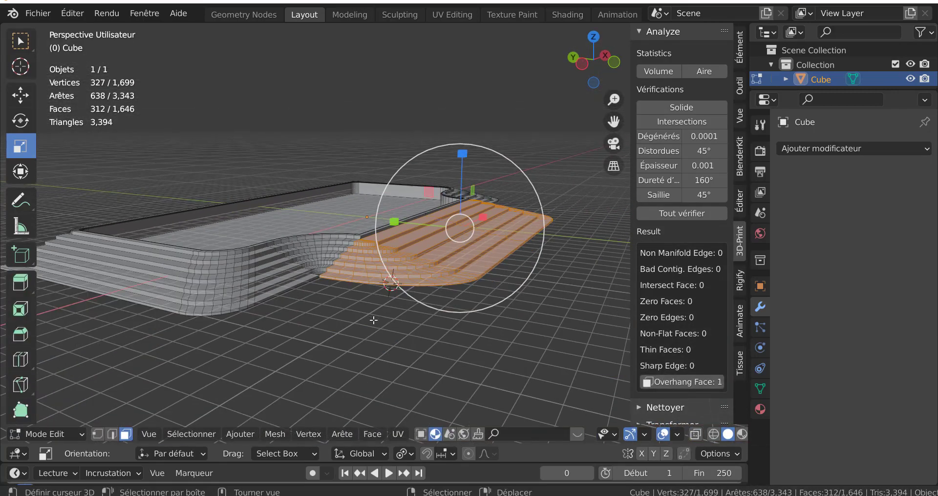
{"action": "middle_click_drag", "start_coordinate": [374, 320], "coordinate": [332, 318]}
{"action": "left_click", "coordinate": [681, 214]}
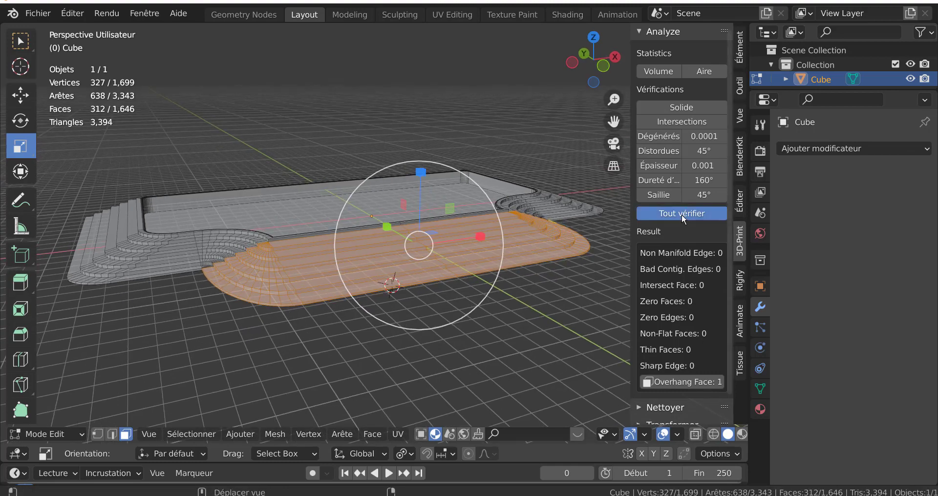
{"action": "middle_click_drag", "start_coordinate": [523, 338], "coordinate": [566, 351]}
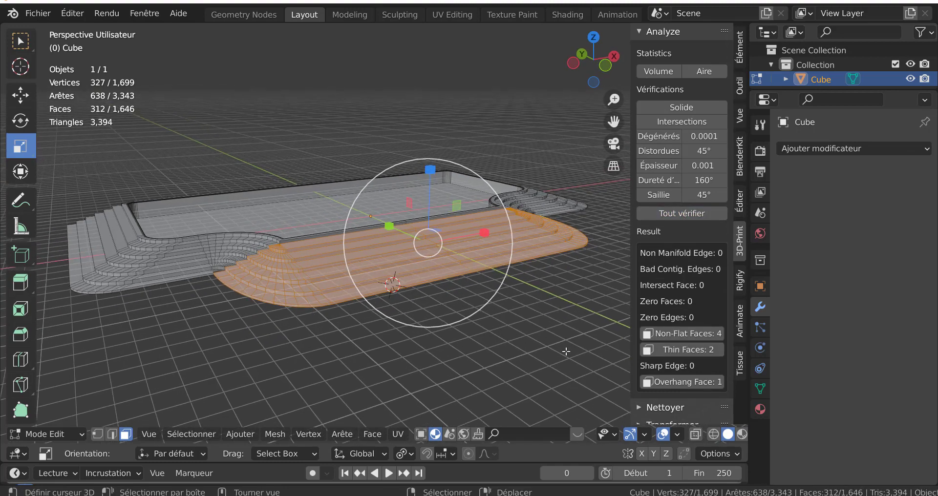
Step: Select the reported thin faces to examine them, and select the reported non-flat faces
{"action": "left_click", "coordinate": [682, 331]}
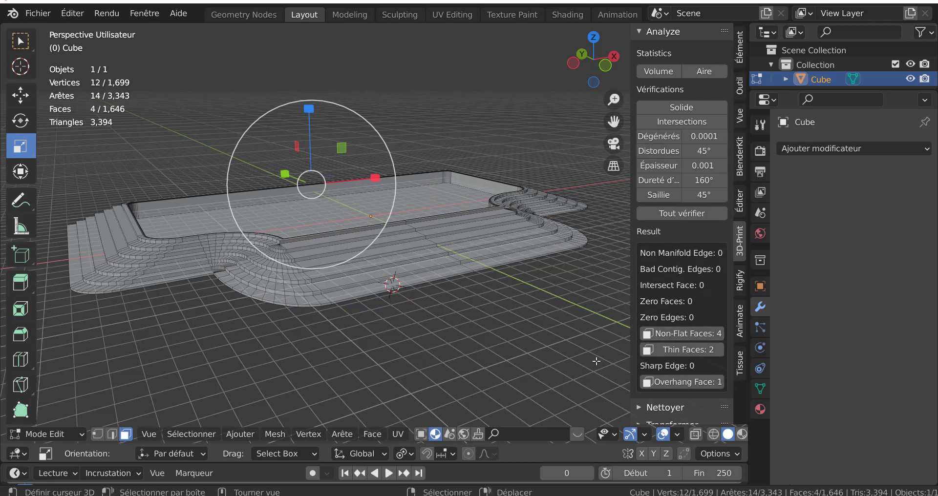
{"action": "left_click", "coordinate": [690, 349]}
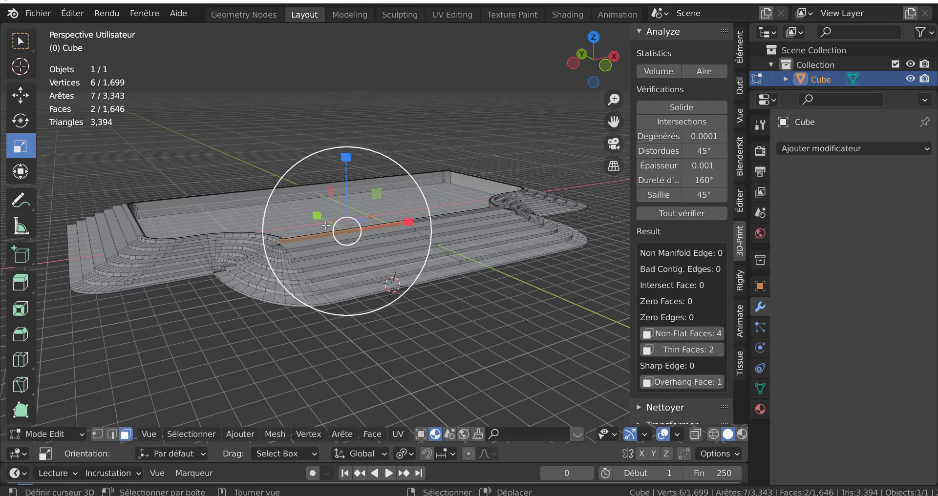
{"action": "scroll", "coordinate": [333, 223], "scroll_direction": "up", "scroll_amount": 4}
{"action": "middle_click_drag", "start_coordinate": [332, 222], "coordinate": [355, 223]}
{"action": "left_click", "coordinate": [680, 334]}
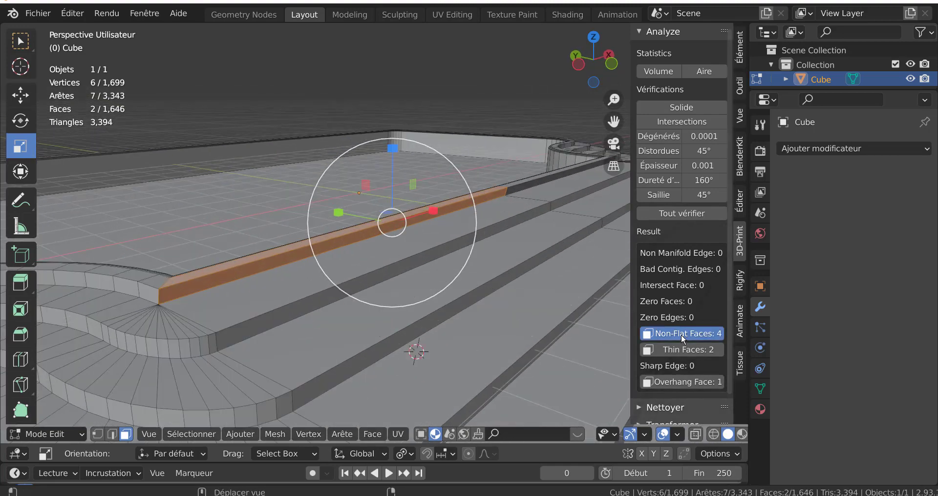
{"action": "scroll", "coordinate": [446, 333], "scroll_direction": "down", "scroll_amount": 2}
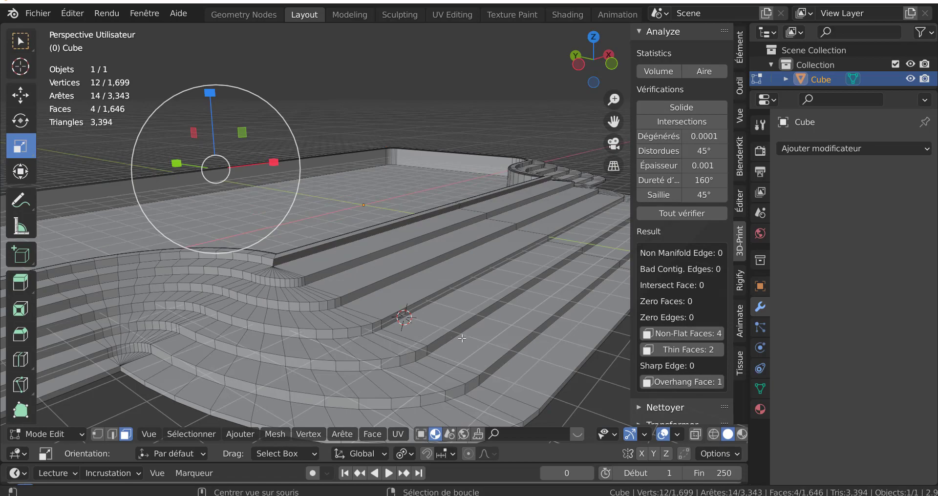
Step: Locate the selected non-flat faces with X-ray display, down to the rounded corner below the basin rim at the back
{"action": "key", "text": "alt+z"}
{"action": "middle_click_drag", "start_coordinate": [462, 337], "coordinate": [309, 315]}
{"action": "scroll", "coordinate": [312, 315], "scroll_direction": "down", "scroll_amount": 3}
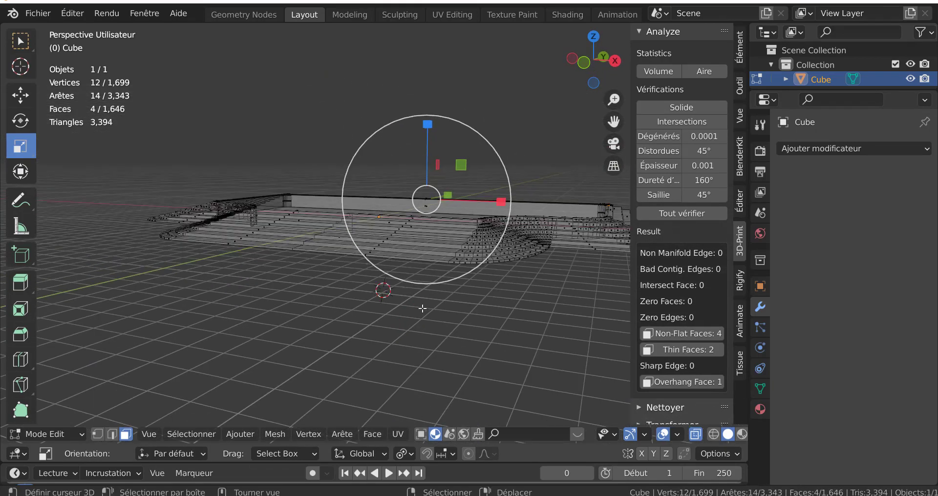
{"action": "mouse_move", "coordinate": [422, 309]}
{"action": "middle_mouse_down"}
{"action": "mouse_move", "coordinate": [304, 305]}
{"action": "mouse_move", "coordinate": [277, 295]}
{"action": "mouse_move", "coordinate": [272, 272]}
{"action": "mouse_move", "coordinate": [233, 293]}
{"action": "mouse_move", "coordinate": [243, 284]}
{"action": "mouse_move", "coordinate": [251, 300]}
{"action": "mouse_move", "coordinate": [318, 296]}
{"action": "mouse_move", "coordinate": [323, 311]}
{"action": "mouse_move", "coordinate": [410, 317]}
{"action": "mouse_move", "coordinate": [391, 320]}
{"action": "mouse_move", "coordinate": [418, 308]}
{"action": "middle_mouse_up"}
{"action": "scroll", "coordinate": [322, 296], "scroll_direction": "up", "scroll_amount": 3}
{"action": "key", "text": "Tab"}
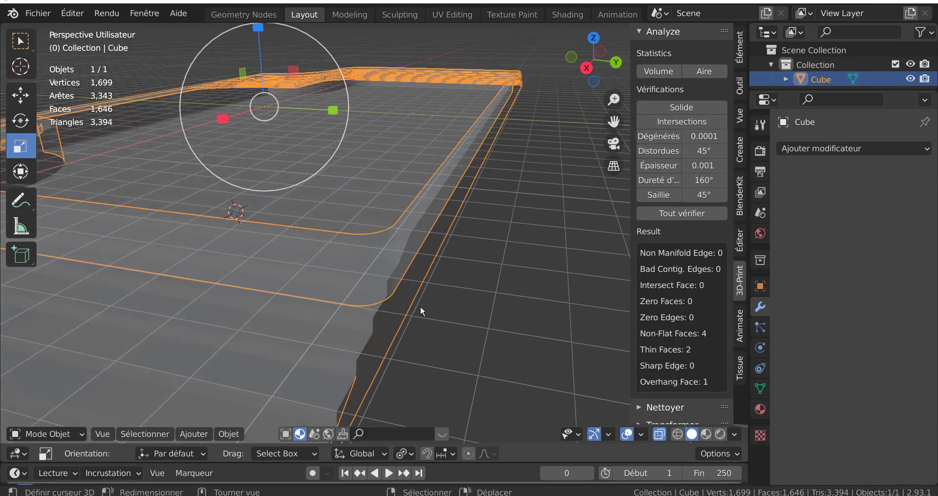
{"action": "key", "text": "Tab"}
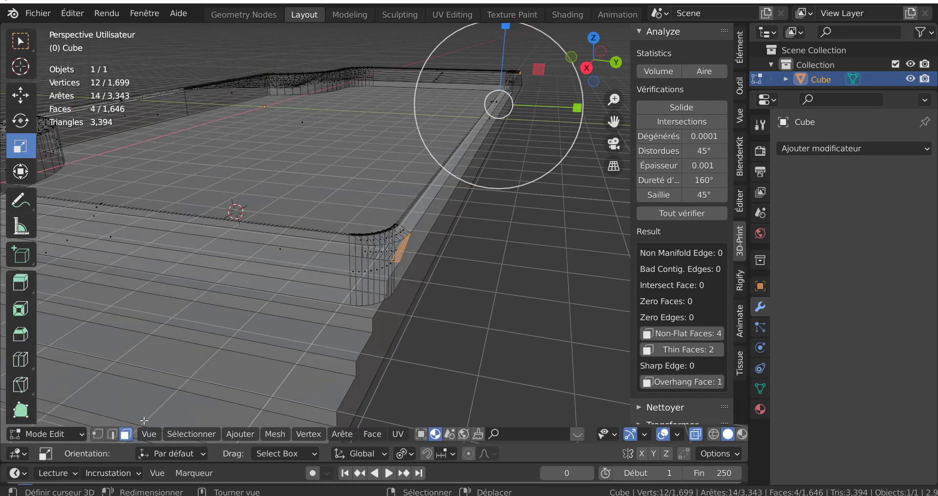
Step: In vertex mode with X-ray off, move the rounded corner's outermost lower vertex along X until it sits beneath the upper edge's end
{"action": "left_click", "coordinate": [98, 434]}
{"action": "scroll", "coordinate": [345, 325], "scroll_direction": "up", "scroll_amount": 2}
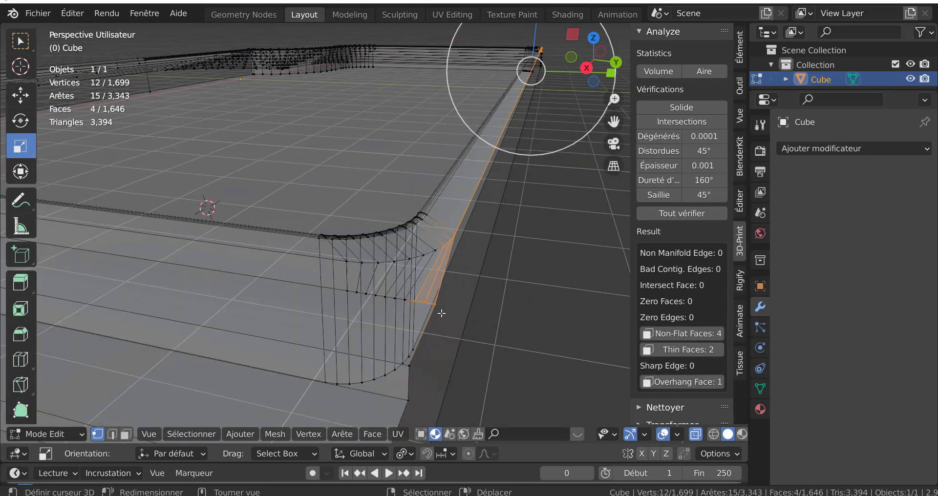
{"action": "key", "text": "alt+z"}
{"action": "mouse_move", "coordinate": [453, 325]}
{"action": "middle_mouse_down"}
{"action": "mouse_move", "coordinate": [408, 308]}
{"action": "mouse_move", "coordinate": [451, 312]}
{"action": "middle_mouse_up"}
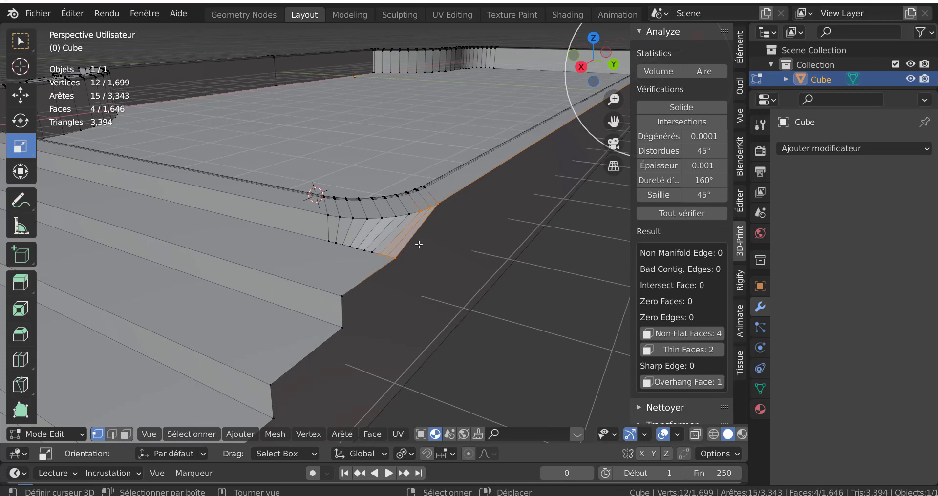
{"action": "middle_click_drag", "start_coordinate": [373, 272], "coordinate": [370, 267]}
{"action": "left_click", "coordinate": [327, 223]}
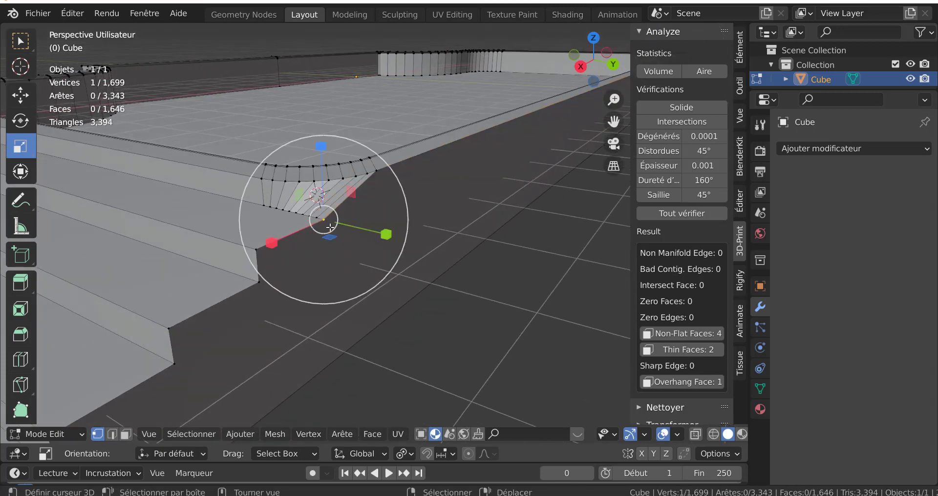
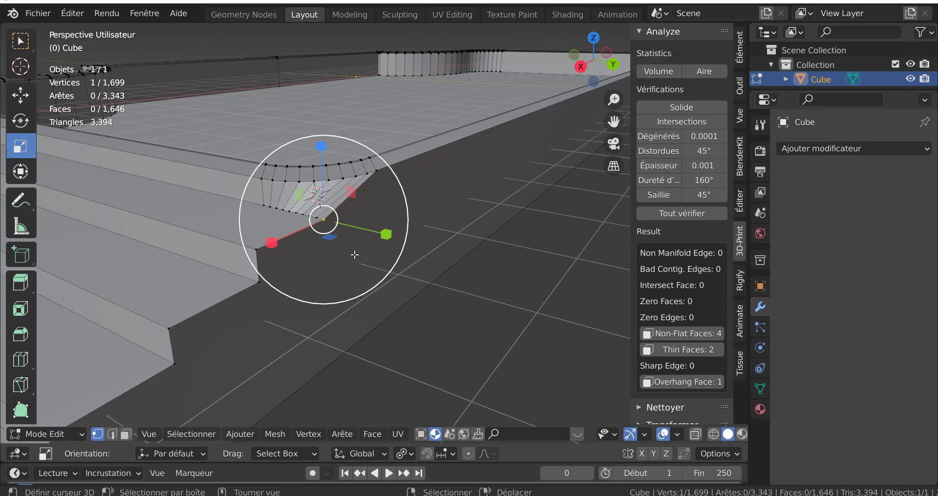
{"action": "key", "text": "g"}
{"action": "key", "text": "x"}
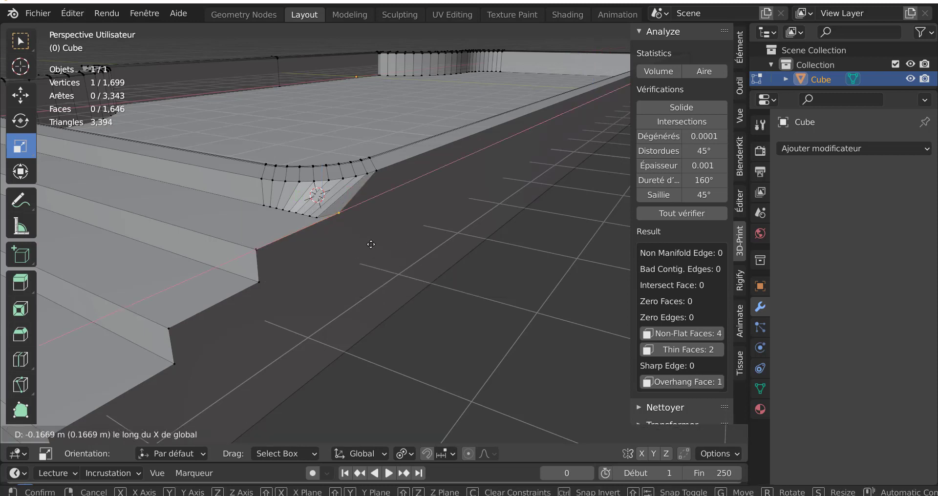
{"action": "left_click", "coordinate": [403, 226]}
Step: Slide the next lower vertex of the rounded corner along its edge toward the moved end vertex by a factor of about 0.76
{"action": "left_click", "coordinate": [319, 217]}
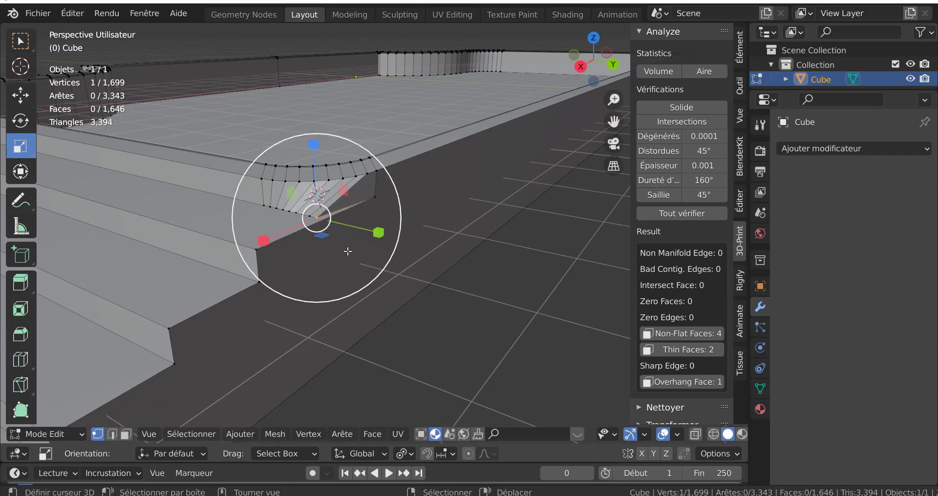
{"action": "key", "text": "g"}
{"action": "key", "text": "x"}
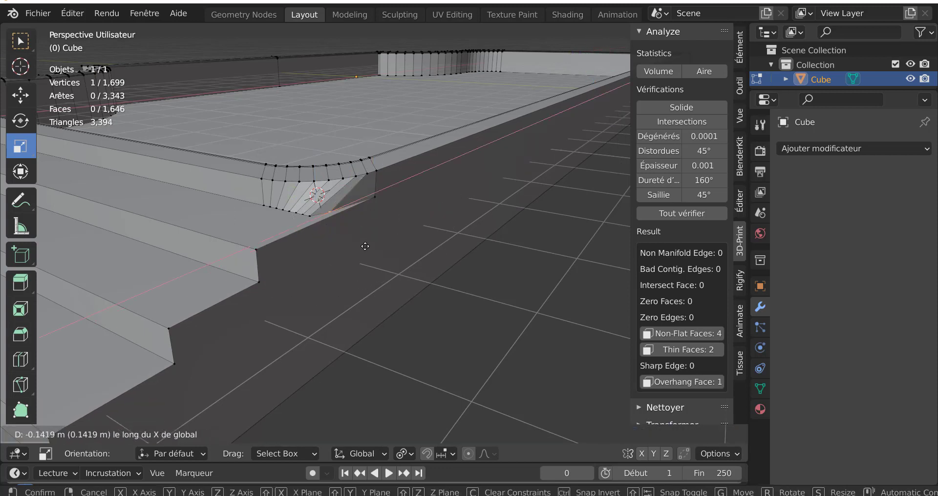
{"action": "right_click", "coordinate": [392, 246]}
{"action": "key", "text": "g"}
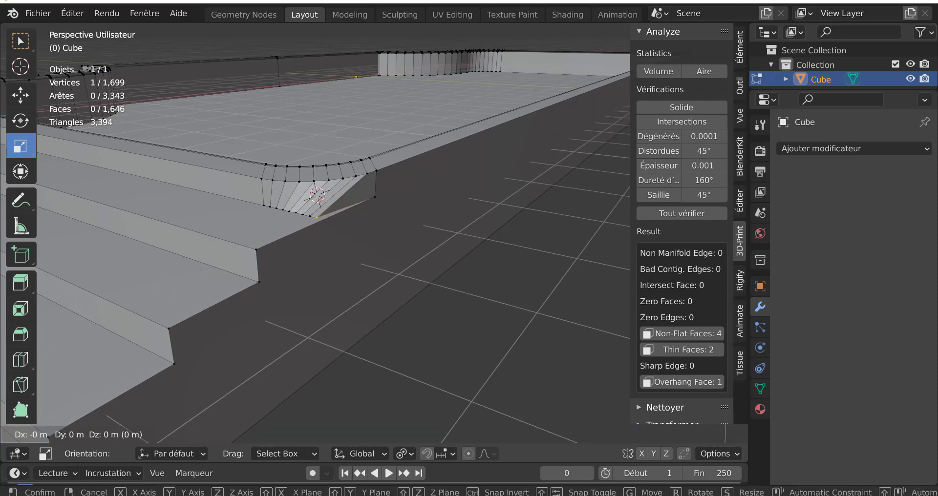
{"action": "key", "text": "g"}
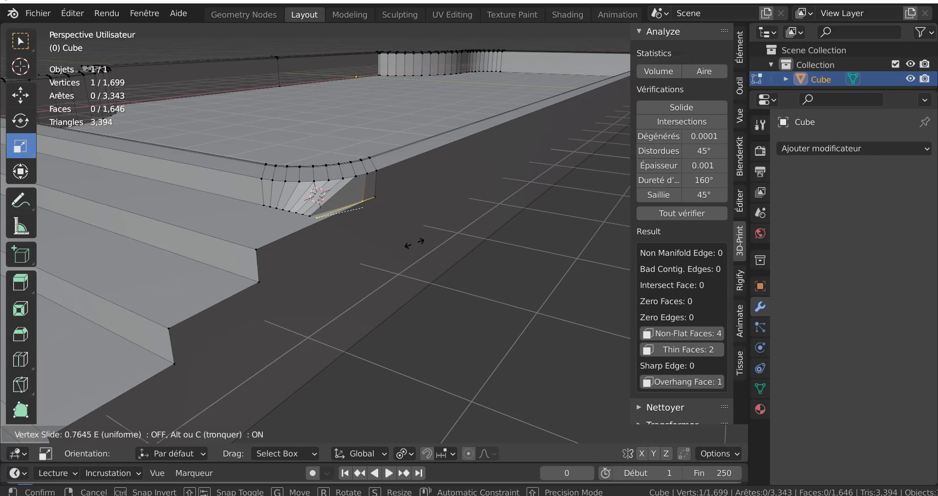
{"action": "left_click", "coordinate": [413, 241]}
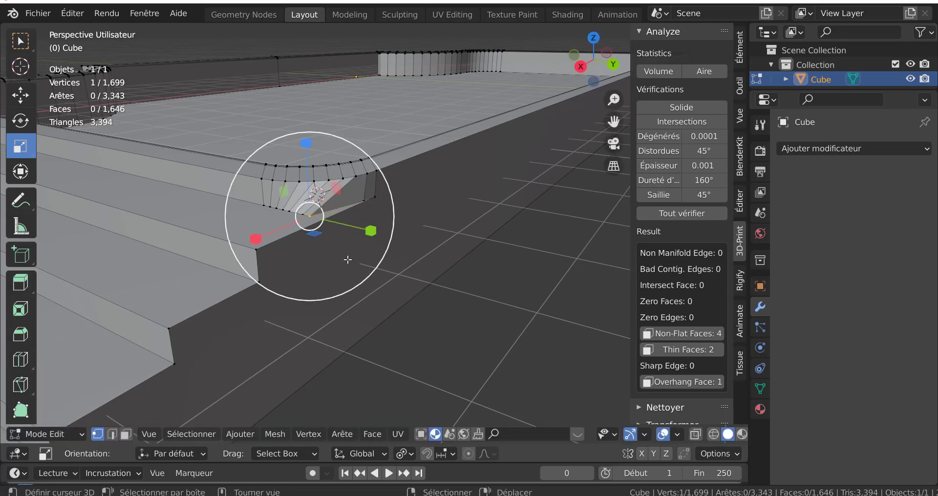
Step: Slide the following two lower vertices of the rounded corner along their edges by factors of about 0.79 and 0.66
{"action": "key", "text": "g"}
{"action": "key", "text": "g"}
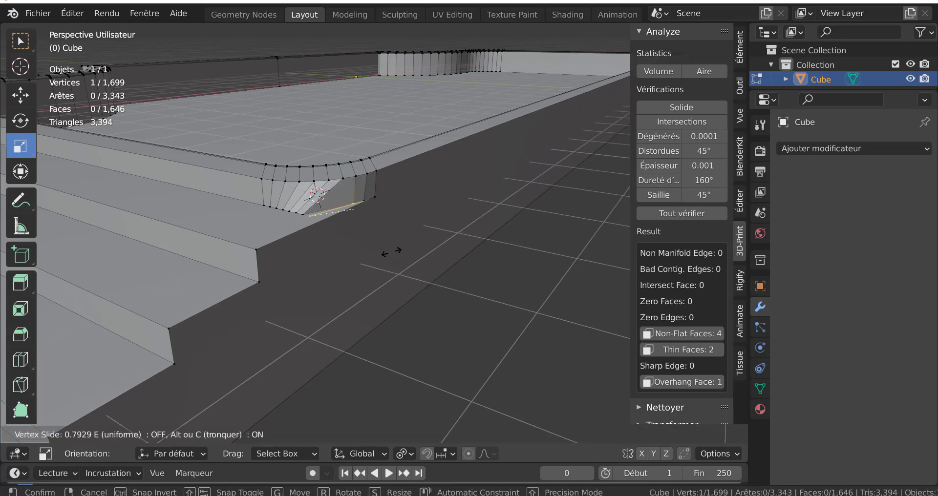
{"action": "left_click", "coordinate": [391, 251]}
{"action": "key", "text": "g"}
{"action": "key", "text": "g"}
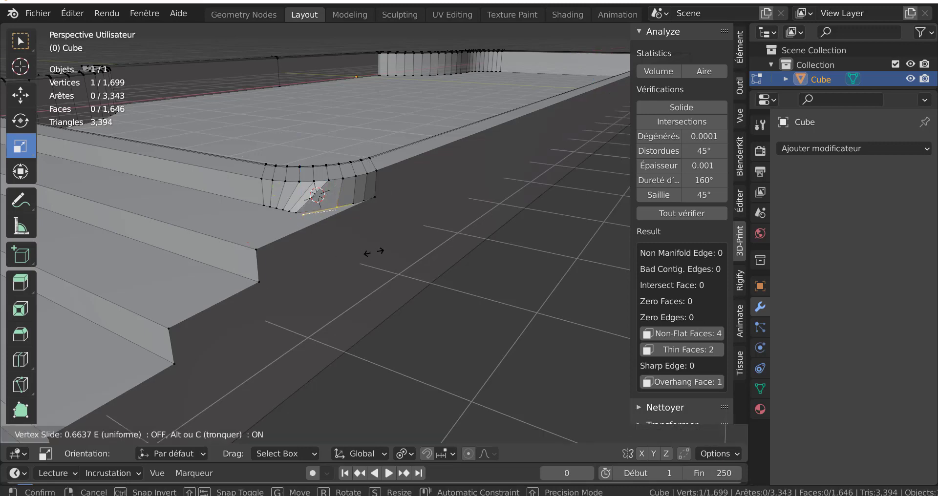
{"action": "left_click", "coordinate": [378, 250]}
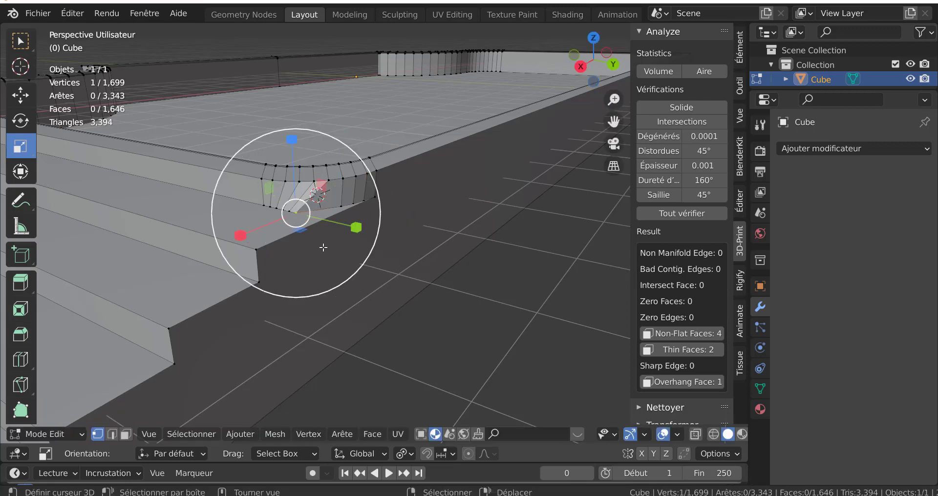
Step: Slide three more lower vertices of the rounded corner along the bottom edge so each lines up beneath its upper vertex
{"action": "key", "text": "g"}
{"action": "key", "text": "g"}
{"action": "left_click", "coordinate": [353, 248]}
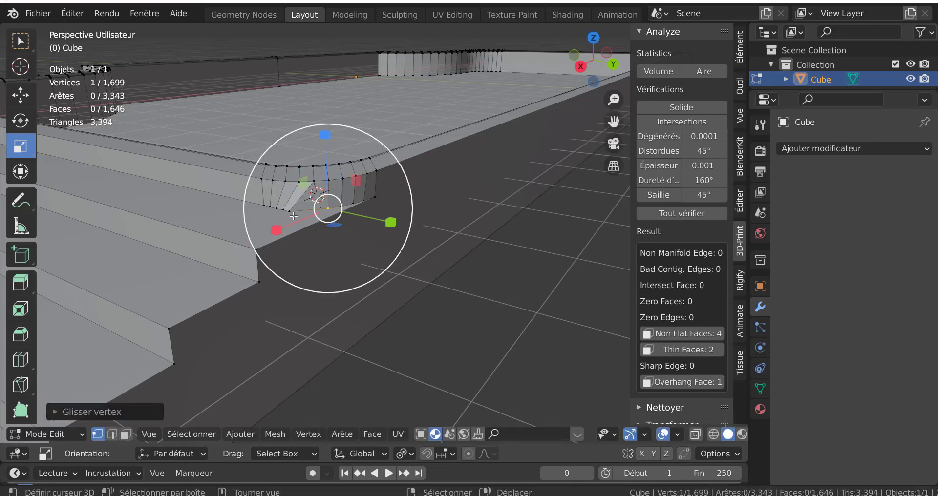
{"action": "key", "text": "g"}
{"action": "key", "text": "g"}
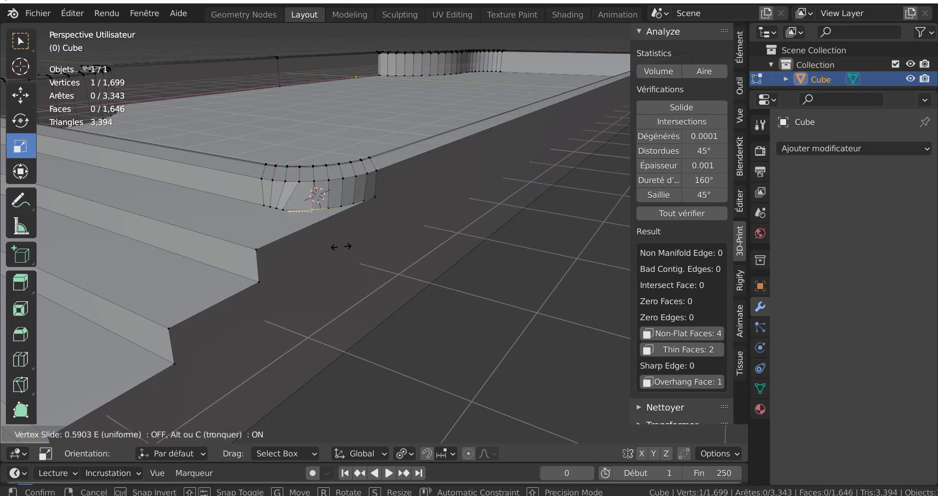
{"action": "left_click", "coordinate": [340, 247]}
{"action": "key", "text": "g"}
{"action": "key", "text": "g"}
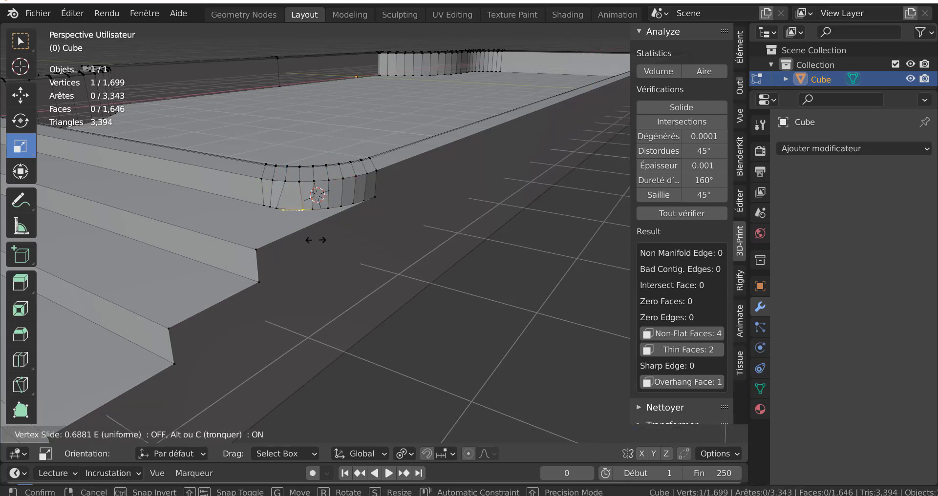
{"action": "left_click", "coordinate": [307, 240]}
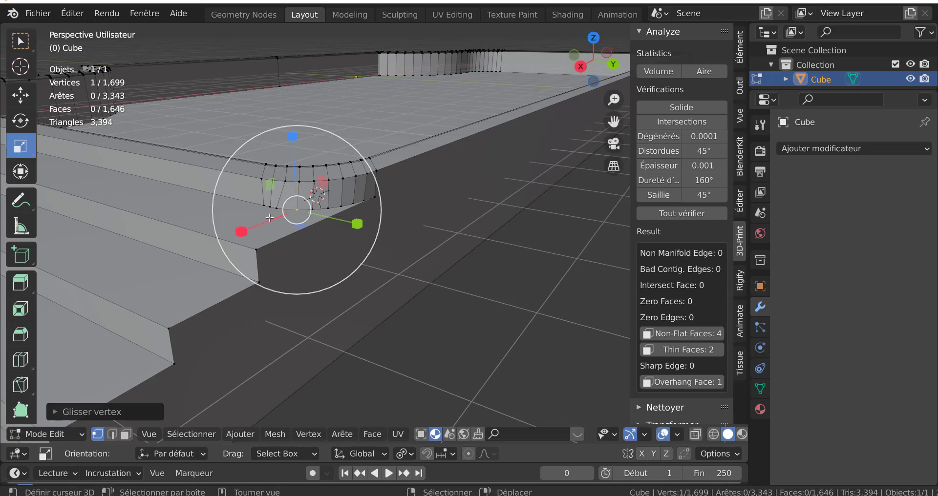
Step: Slide the last two lower vertices of the rounded corner along the bottom edge beneath their upper vertices and return to object mode
{"action": "key", "text": "g"}
{"action": "key", "text": "g"}
{"action": "left_click", "coordinate": [300, 243]}
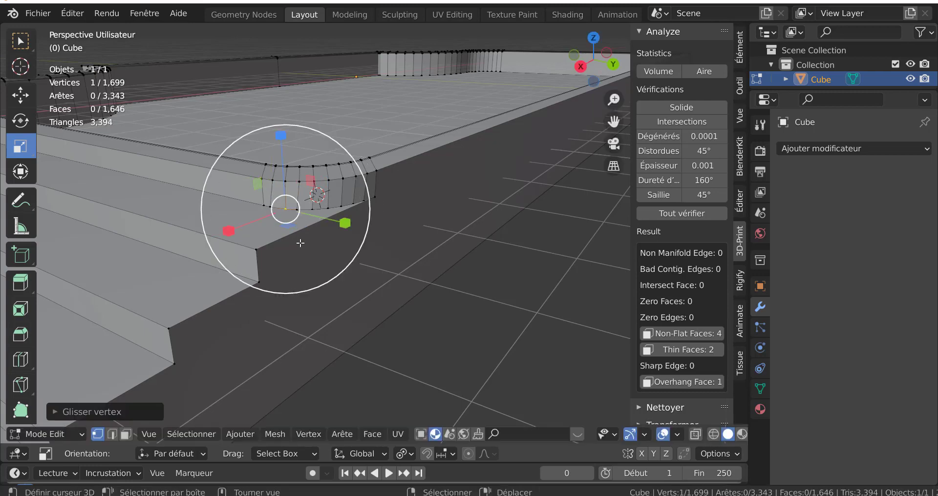
{"action": "key", "text": "g"}
{"action": "key", "text": "g"}
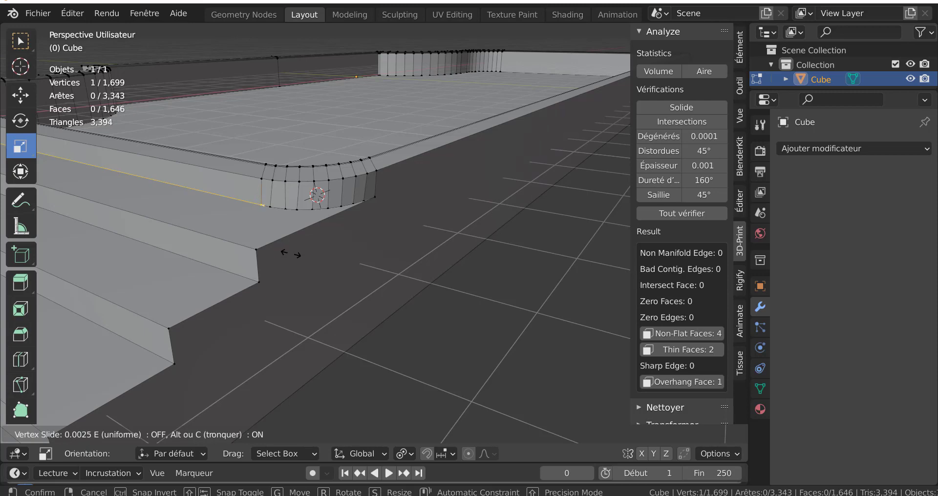
{"action": "left_click", "coordinate": [289, 253]}
{"action": "key", "text": "Tab"}
{"action": "scroll", "coordinate": [289, 253], "scroll_direction": "down", "scroll_amount": 8}
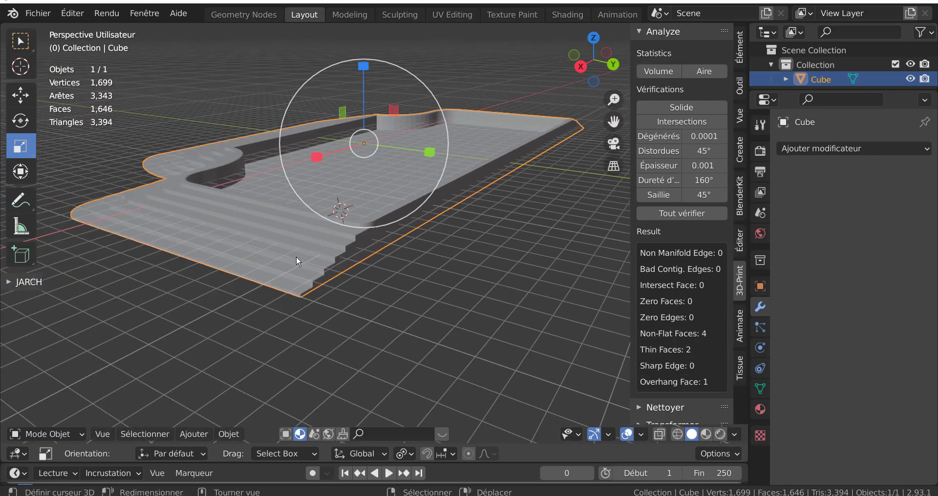
{"action": "middle_click_drag", "start_coordinate": [287, 261], "coordinate": [289, 256]}
{"action": "scroll", "coordinate": [290, 251], "scroll_direction": "up", "scroll_amount": 6}
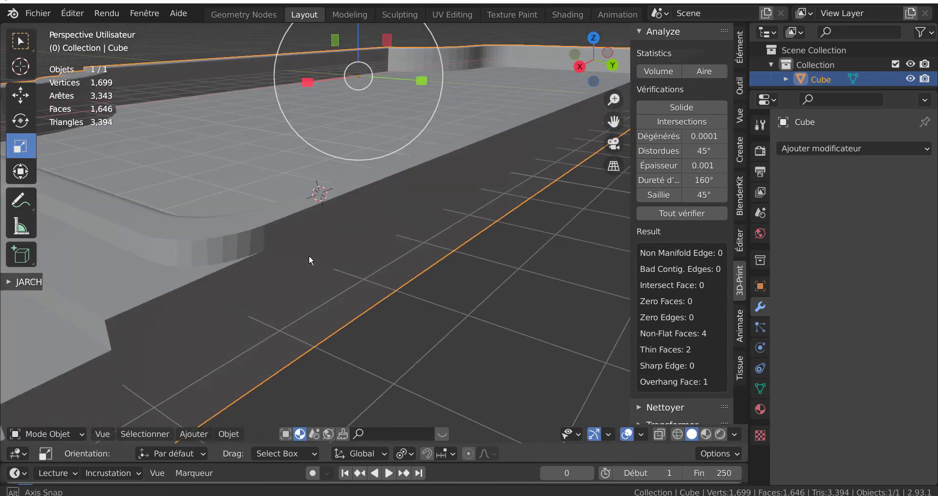
{"action": "scroll", "coordinate": [309, 254], "scroll_direction": "down", "scroll_amount": 3}
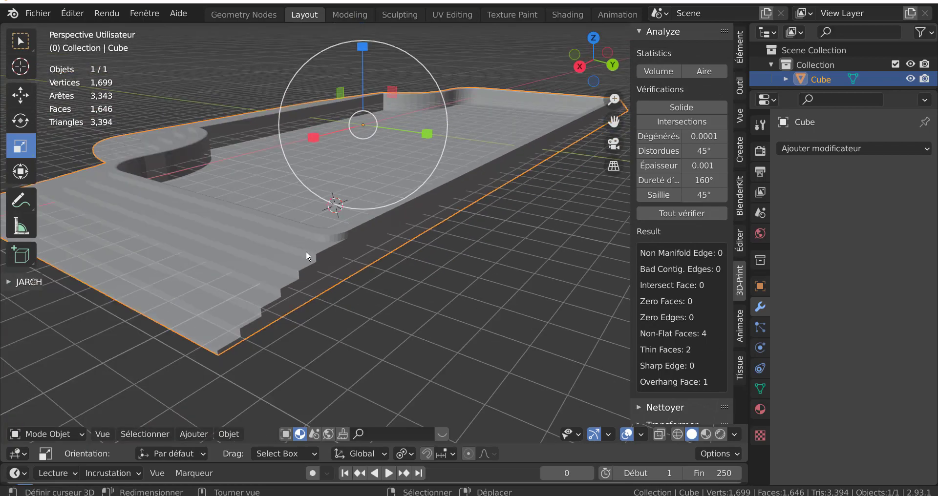
Step: In edit mode, move the outermost lower vertex of the opposite rounded corner along X until it sits beneath the upper edge's end
{"action": "middle_click_drag", "start_coordinate": [306, 250], "coordinate": [210, 248]}
{"action": "key", "text": "Tab"}
{"action": "scroll", "coordinate": [349, 238], "scroll_direction": "up", "scroll_amount": 3}
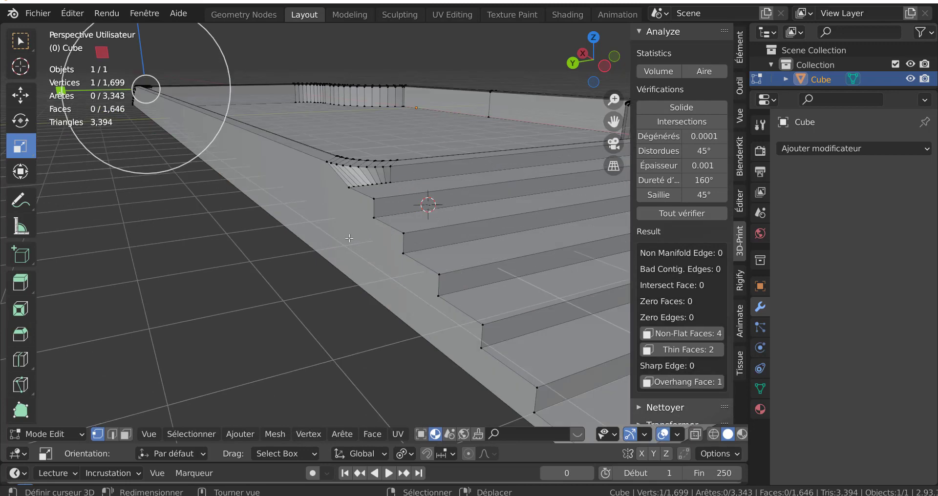
{"action": "mouse_move", "coordinate": [350, 238]}
{"action": "middle_mouse_down"}
{"action": "mouse_move", "coordinate": [317, 244]}
{"action": "mouse_move", "coordinate": [347, 248]}
{"action": "middle_mouse_up"}
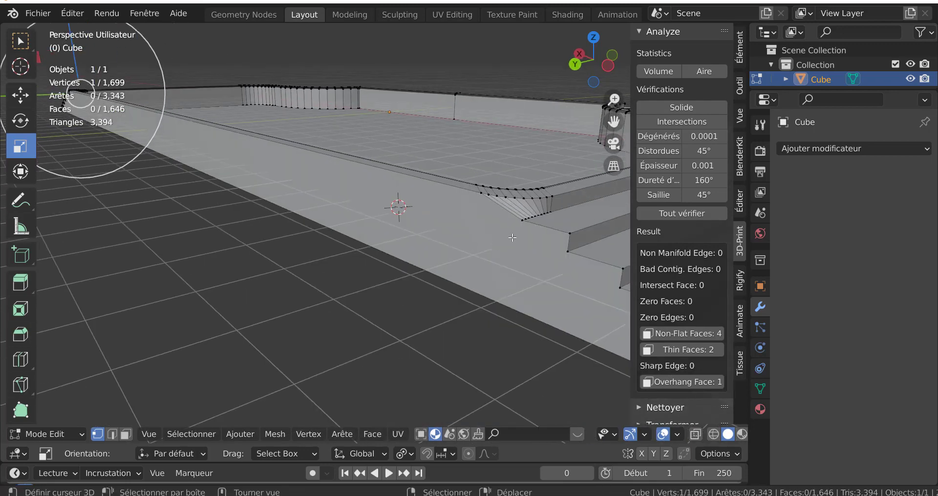
{"action": "left_click", "coordinate": [516, 229]}
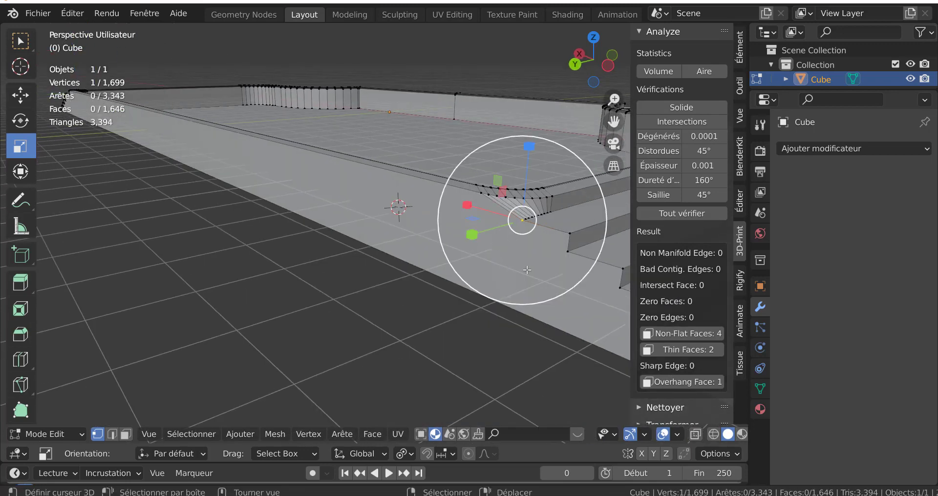
{"action": "key", "text": "g"}
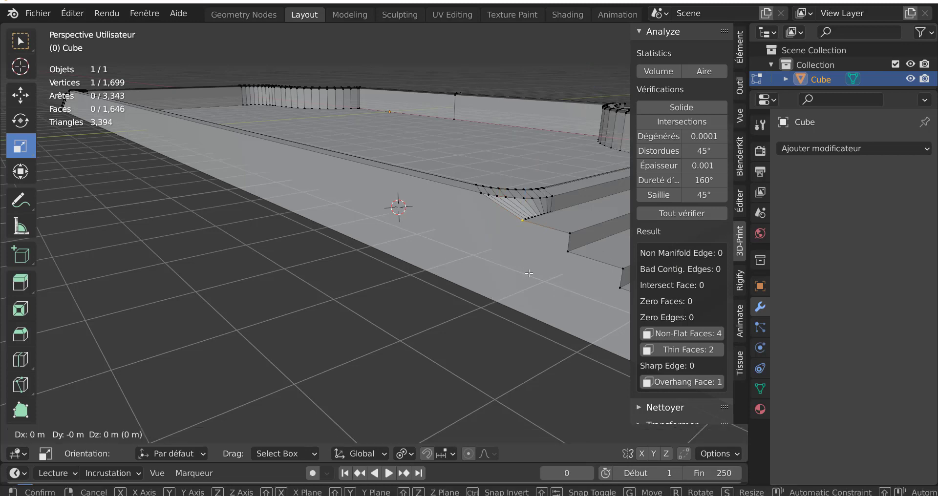
{"action": "key", "text": "x"}
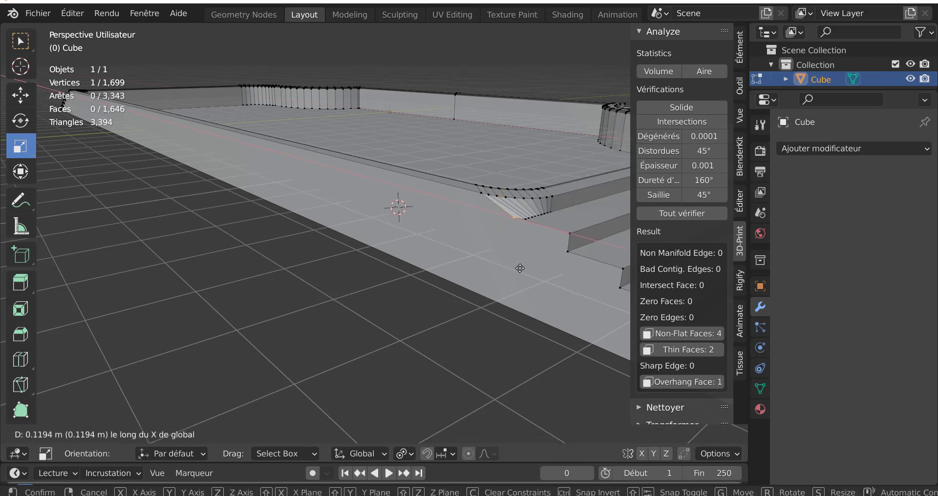
{"action": "left_click", "coordinate": [492, 248]}
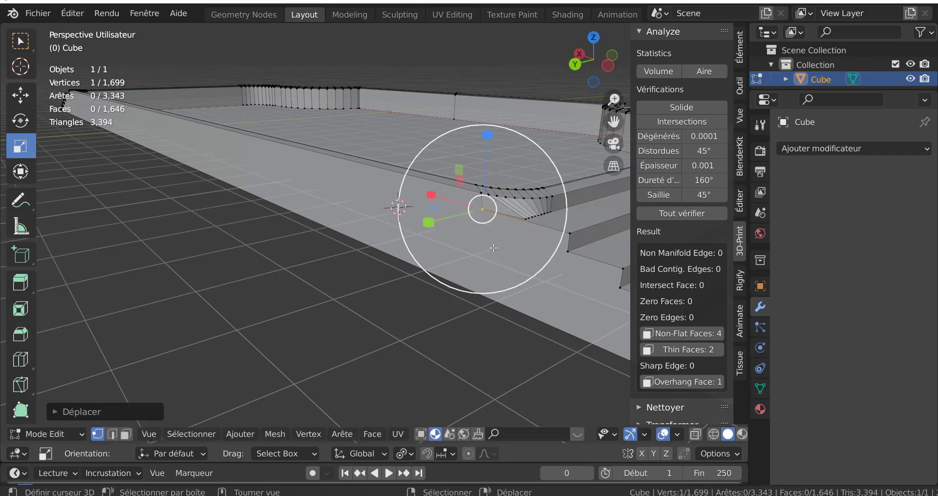
Step: Slide the next two lower vertices of this corner toward the moved end vertex, the second by a factor of about 0.79
{"action": "middle_click_drag", "start_coordinate": [523, 229], "coordinate": [533, 251]}
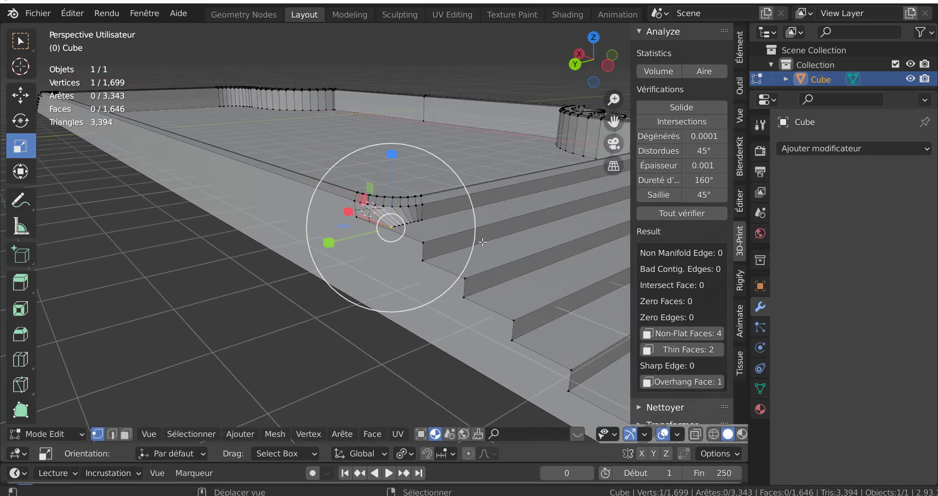
{"action": "scroll", "coordinate": [482, 268], "scroll_direction": "up", "scroll_amount": 5}
{"action": "key", "text": "shift+v"}
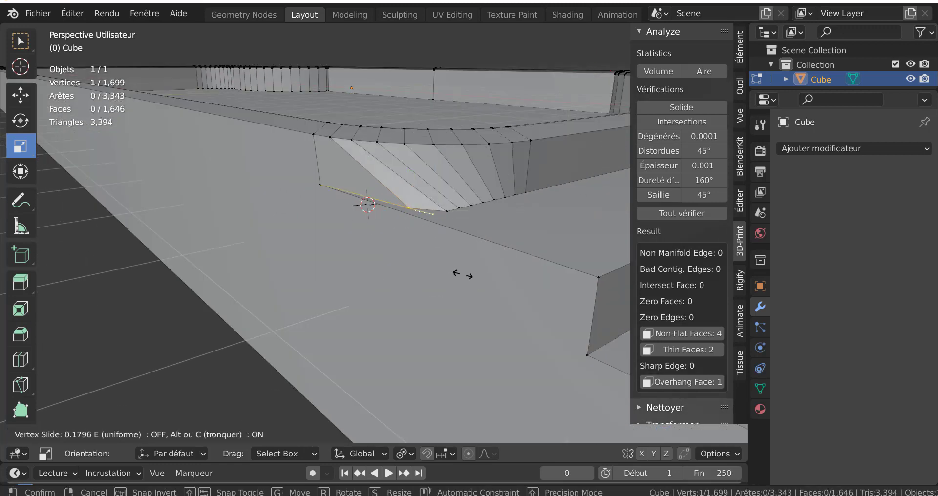
{"action": "left_click", "coordinate": [388, 258]}
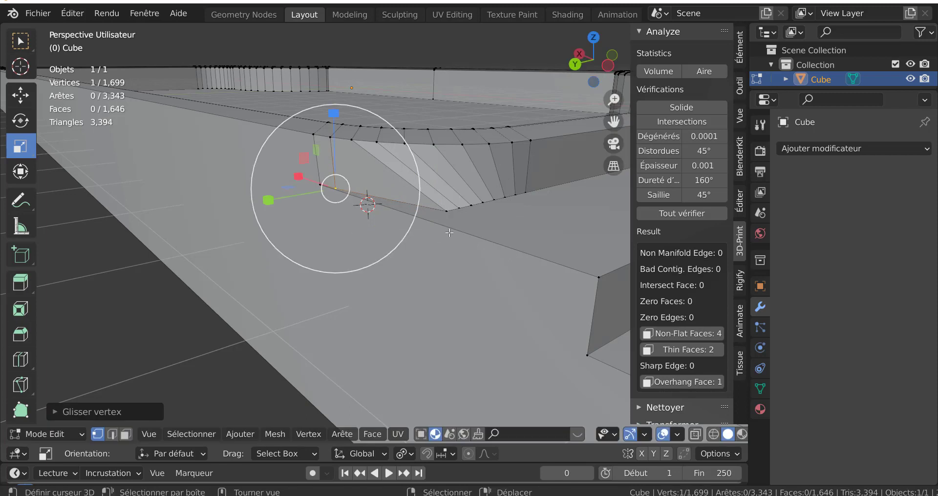
{"action": "right_click", "coordinate": [448, 220]}
{"action": "key", "text": "g"}
{"action": "key", "text": "g"}
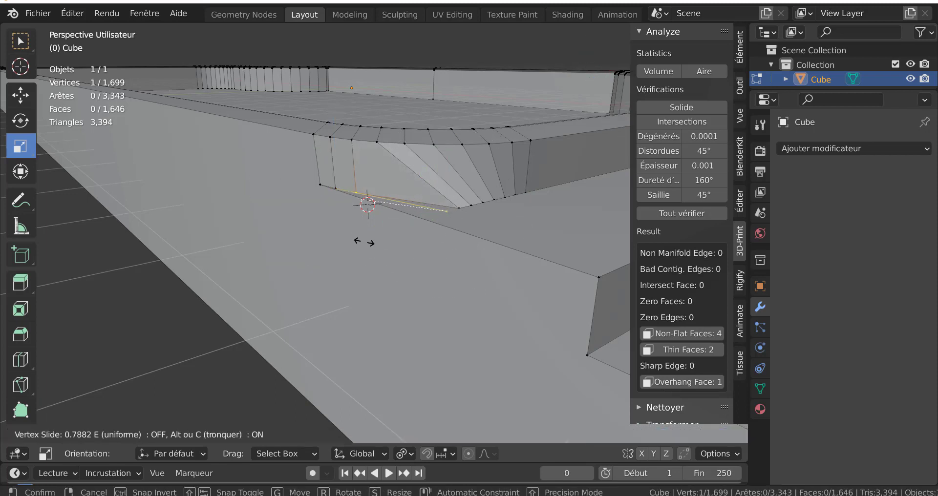
{"action": "left_click", "coordinate": [360, 239]}
Step: Slide the following two lower vertices of the corner beneath their upper vertices, the second by a factor of about 0.73
{"action": "right_click", "coordinate": [464, 226]}
{"action": "key", "text": "g"}
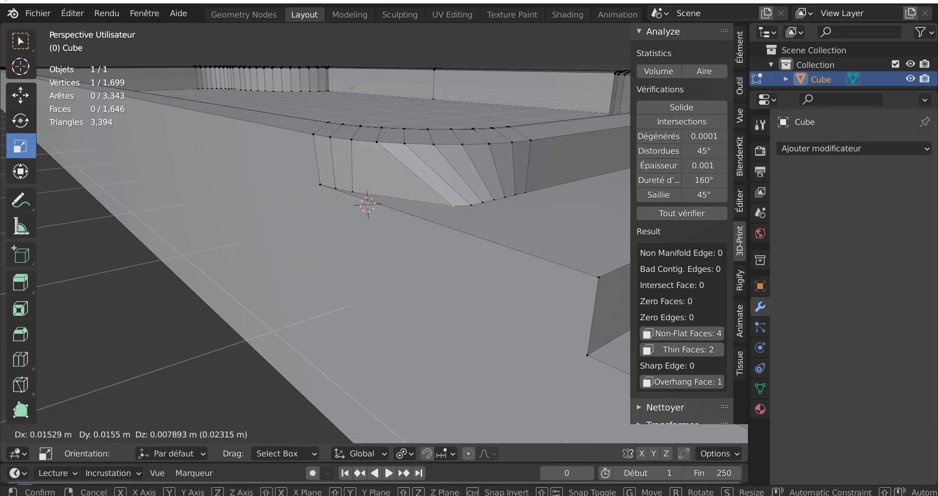
{"action": "key", "text": "g"}
{"action": "left_click", "coordinate": [378, 236]}
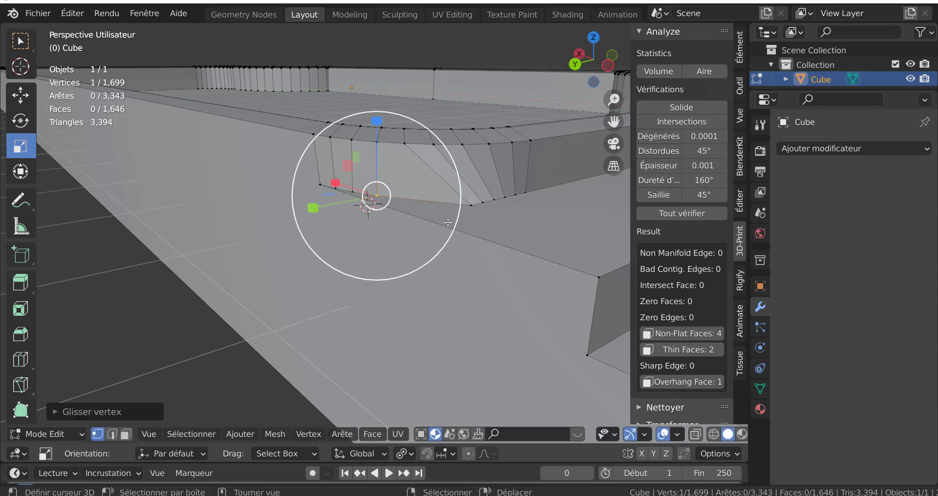
{"action": "right_click", "coordinate": [473, 215]}
{"action": "key", "text": "g"}
{"action": "key", "text": "g"}
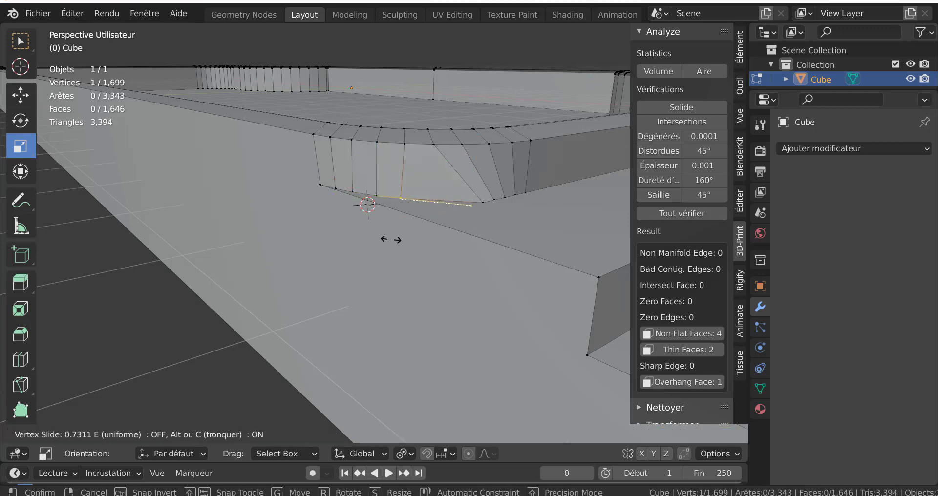
{"action": "left_click", "coordinate": [387, 237]}
Step: Slide the next three lower vertices of the corner along the bottom edge, the first by about 0.65, so each aligns beneath its upper vertex
{"action": "right_click", "coordinate": [482, 203]}
{"action": "key", "text": "g"}
{"action": "key", "text": "g"}
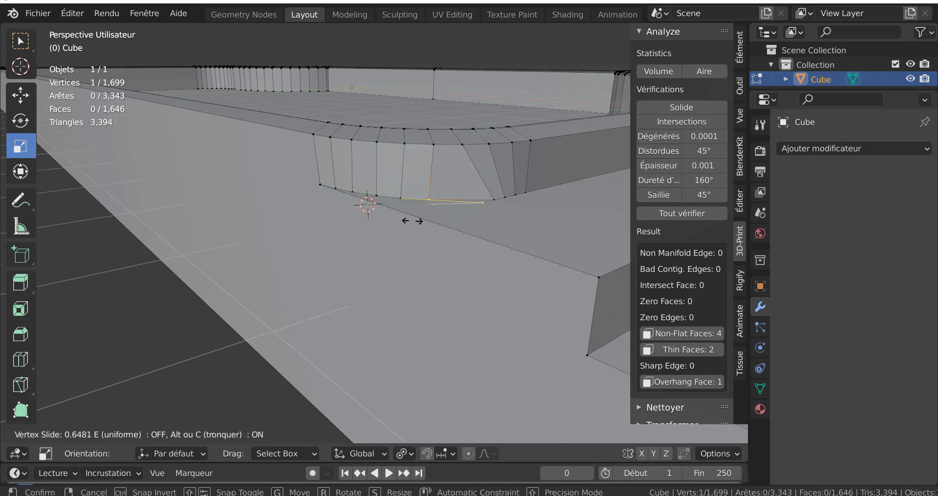
{"action": "left_click", "coordinate": [413, 220]}
{"action": "right_click", "coordinate": [494, 200]}
{"action": "key", "text": "g"}
{"action": "key", "text": "g"}
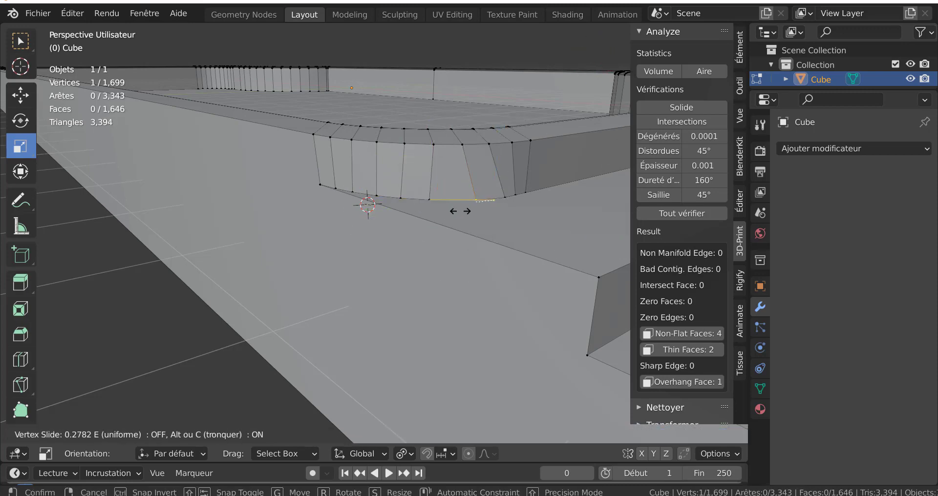
{"action": "left_click", "coordinate": [449, 214]}
{"action": "key", "text": "g"}
{"action": "key", "text": "g"}
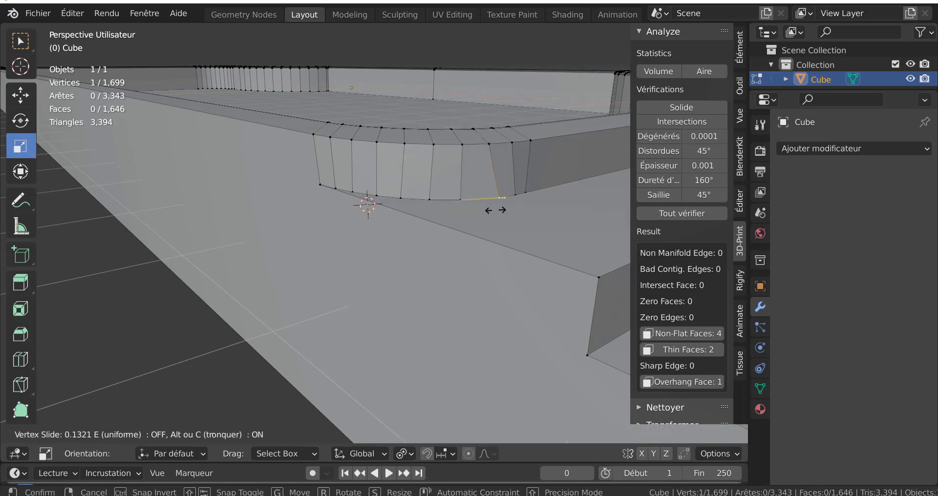
{"action": "left_click", "coordinate": [484, 213]}
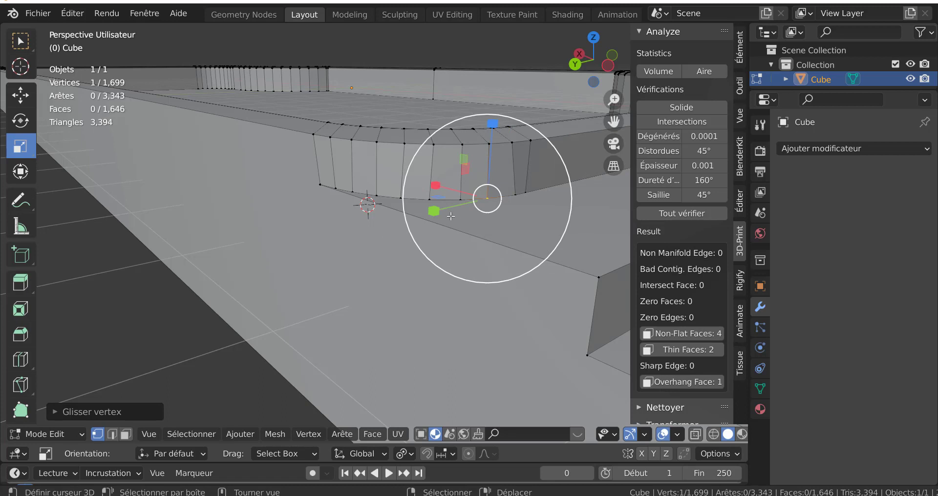
Step: Select all ten lower vertices of the rounded corner and distribute them evenly with LoopTools Space
{"action": "left_click", "coordinate": [319, 183]}
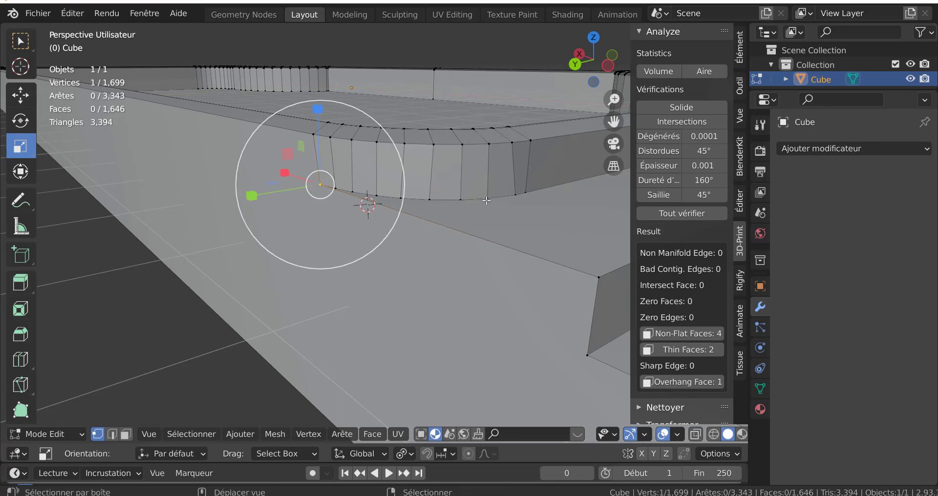
{"action": "left_click", "coordinate": [533, 194], "text": "shift"}
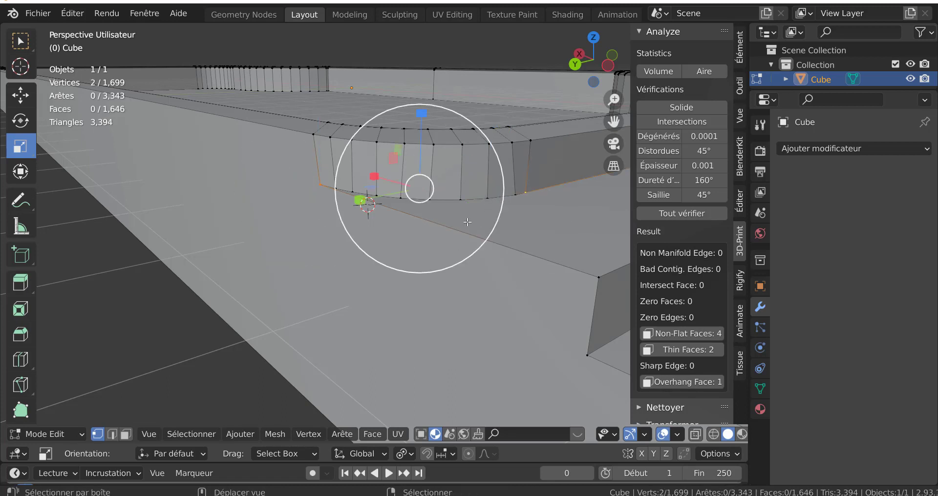
{"action": "left_click", "coordinate": [486, 205], "text": "shift"}
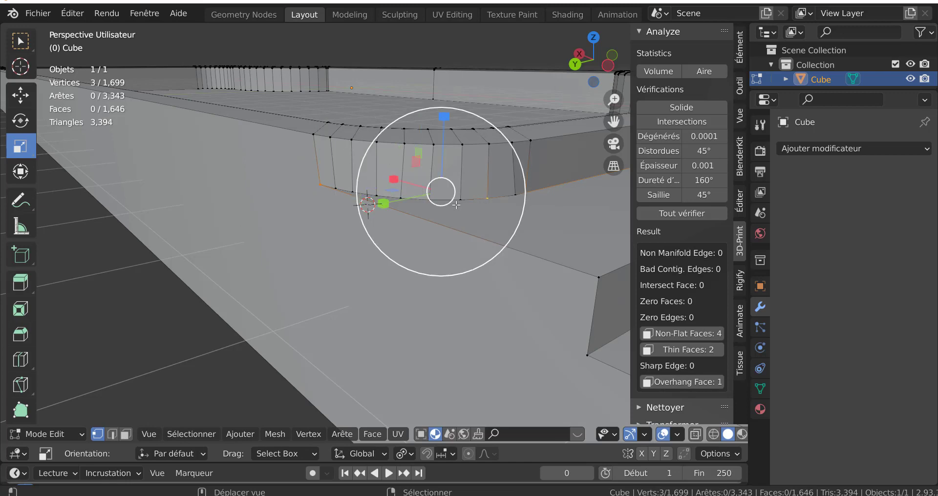
{"action": "left_click", "coordinate": [513, 197], "text": "shift"}
{"action": "left_click", "coordinate": [460, 201], "text": "shift"}
{"action": "left_click", "coordinate": [430, 200], "text": "shift"}
{"action": "left_click", "coordinate": [401, 199], "text": "shift"}
{"action": "left_click", "coordinate": [377, 196], "text": "shift"}
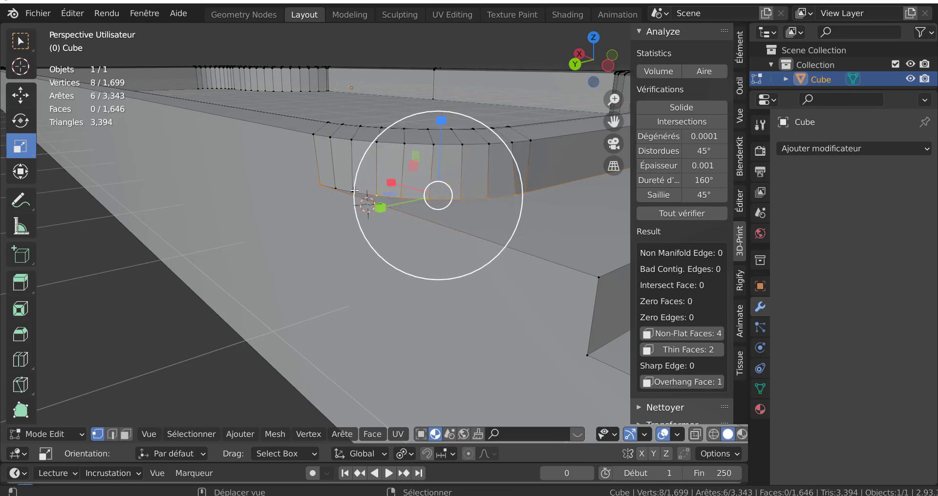
{"action": "left_click", "coordinate": [355, 190], "text": "shift"}
{"action": "left_click", "coordinate": [335, 188], "text": "shift"}
{"action": "scroll", "coordinate": [387, 249], "scroll_direction": "down", "scroll_amount": 3}
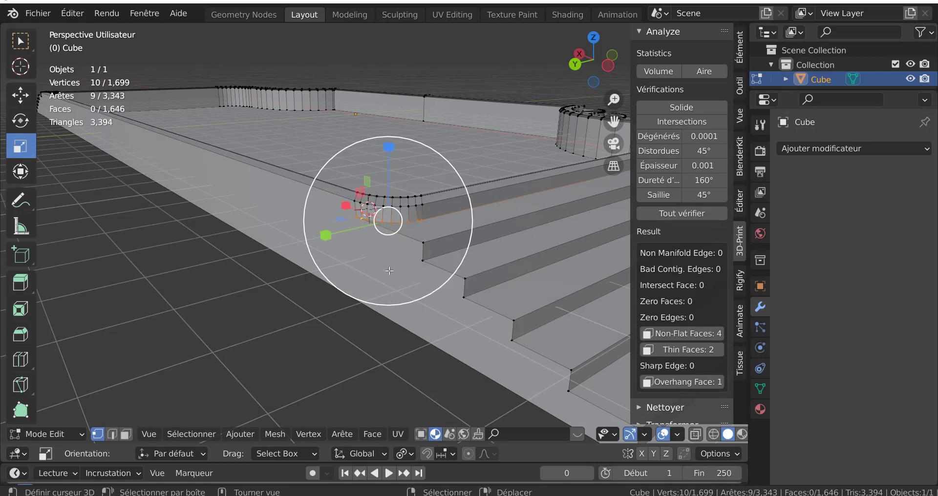
{"action": "key", "text": "q"}
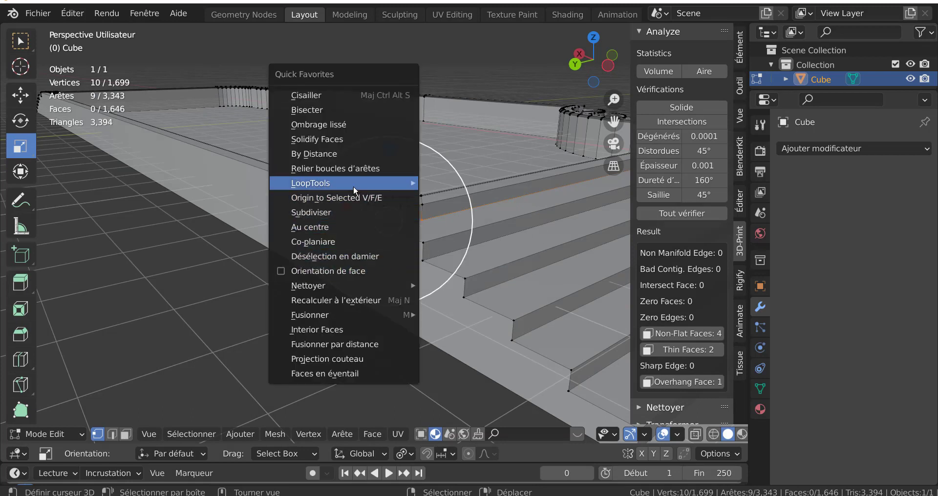
{"action": "mouse_move", "coordinate": [353, 185]}
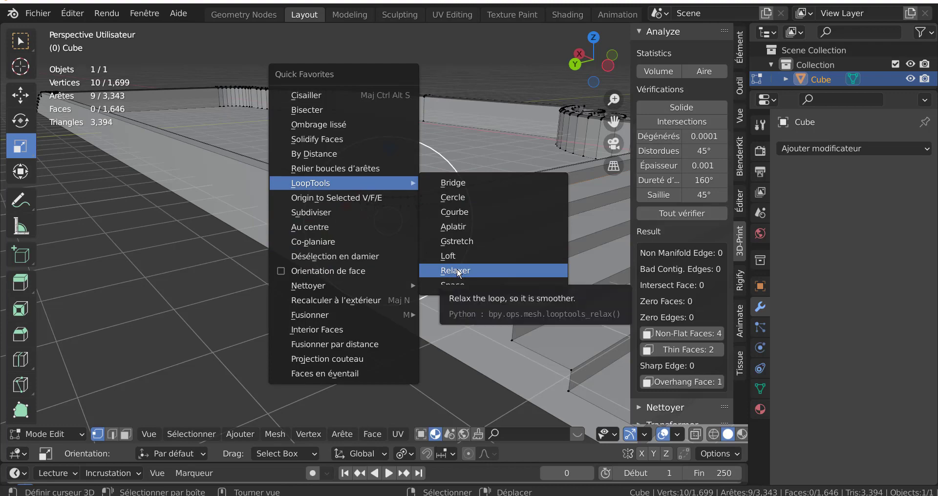
{"action": "left_click", "coordinate": [460, 286]}
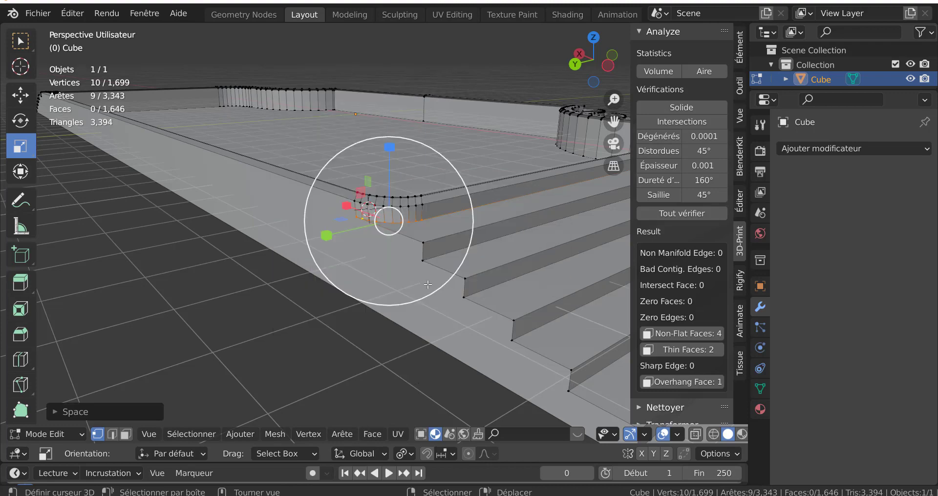
Step: Back at the first rounded corner, slide the lower vertex where the curve meets the straight riser along its edge beneath its upper vertex
{"action": "scroll", "coordinate": [425, 252], "scroll_direction": "up", "scroll_amount": 4}
{"action": "key", "text": "Tab"}
{"action": "scroll", "coordinate": [411, 200], "scroll_direction": "down", "scroll_amount": 5}
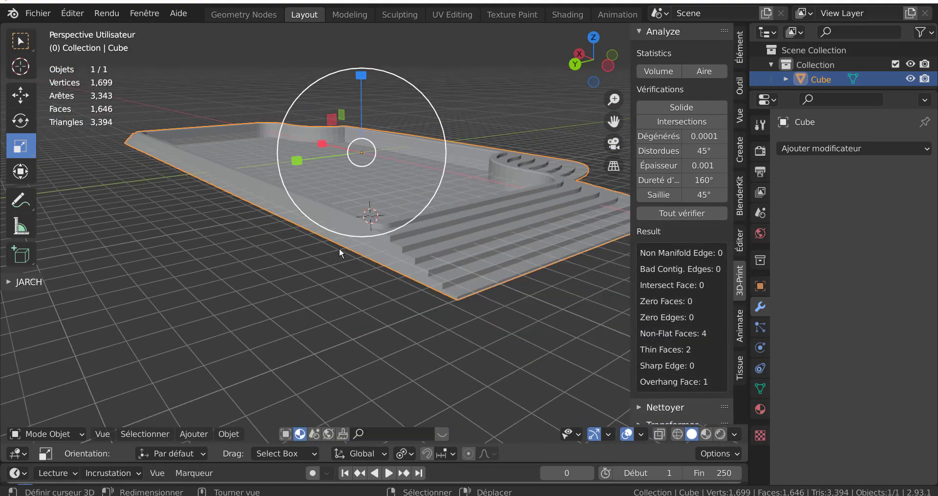
{"action": "middle_click_drag", "start_coordinate": [339, 248], "coordinate": [492, 266]}
{"action": "scroll", "coordinate": [492, 271], "scroll_direction": "up", "scroll_amount": 6}
{"action": "key", "text": "Tab"}
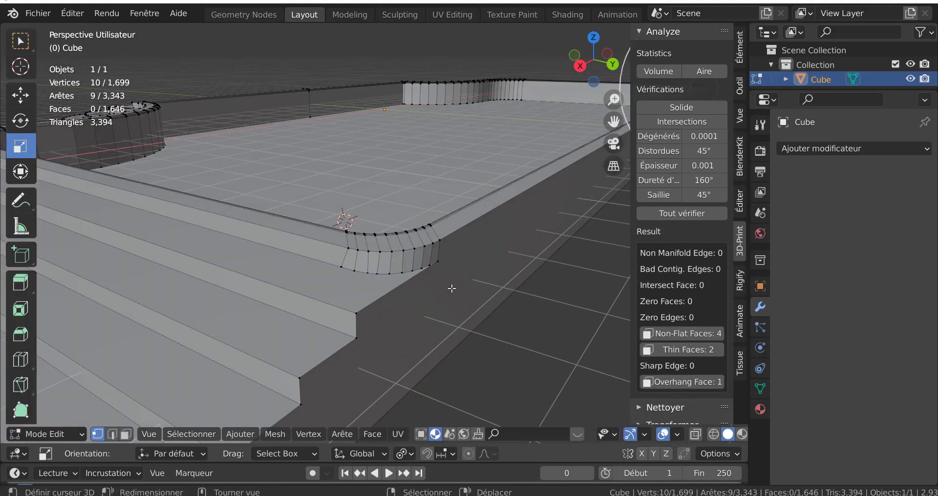
{"action": "left_click", "coordinate": [343, 267]}
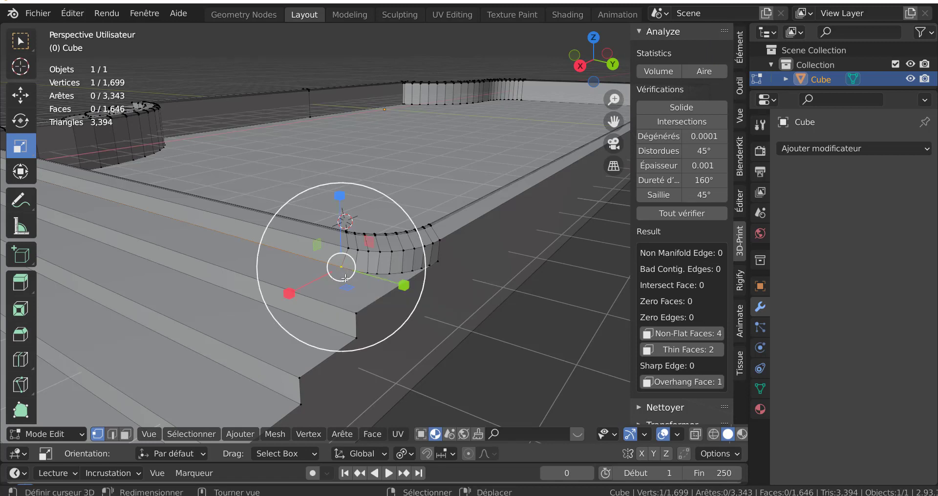
{"action": "key", "text": "shift+v"}
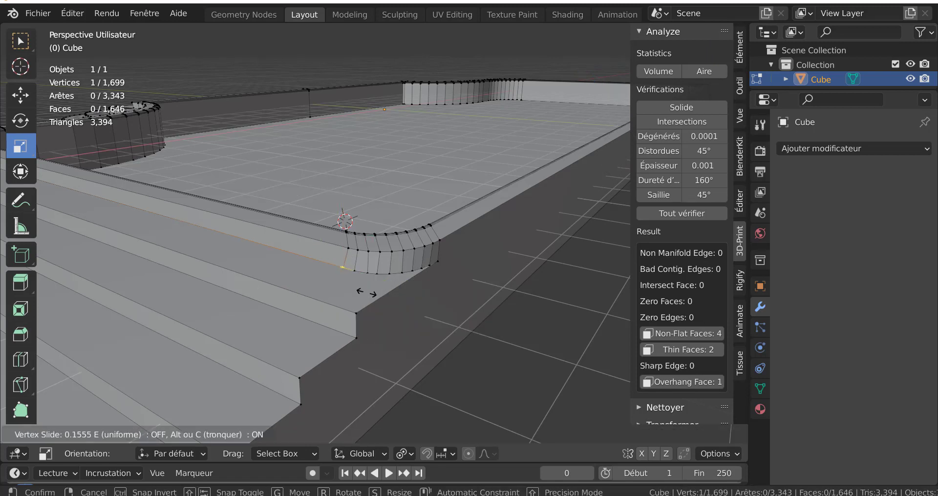
{"action": "left_click", "coordinate": [377, 296]}
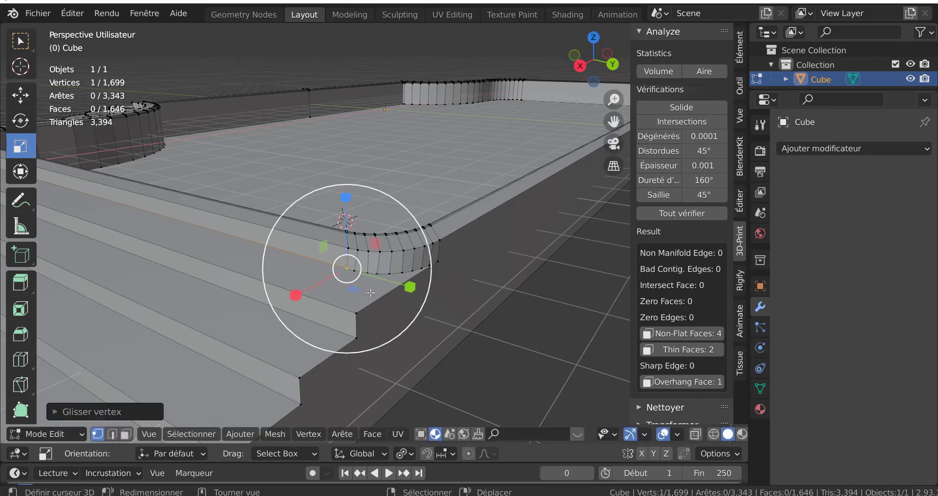
Step: Select the path of ten lower vertices along the first rounded corner and distribute them evenly with LoopTools Space
{"action": "left_click", "coordinate": [438, 263], "text": "ctrl"}
{"action": "key", "text": "q"}
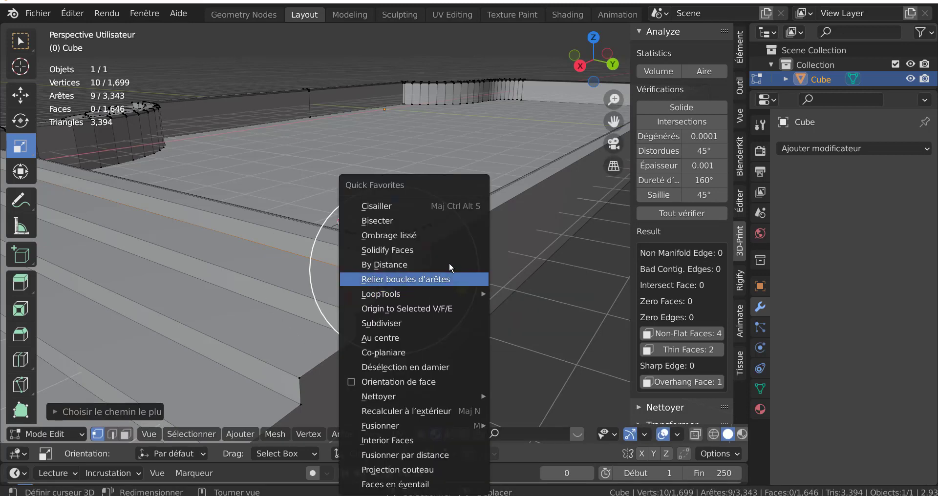
{"action": "mouse_move", "coordinate": [441, 293]}
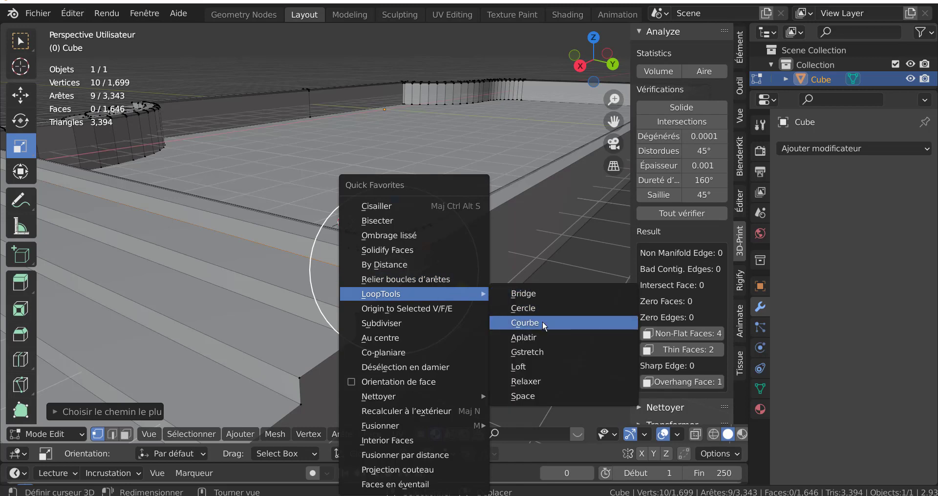
{"action": "left_click", "coordinate": [531, 394]}
Step: Return to Object Mode, frame the whole staircase and rerun all 3D-print checks
{"action": "key", "text": "Tab"}
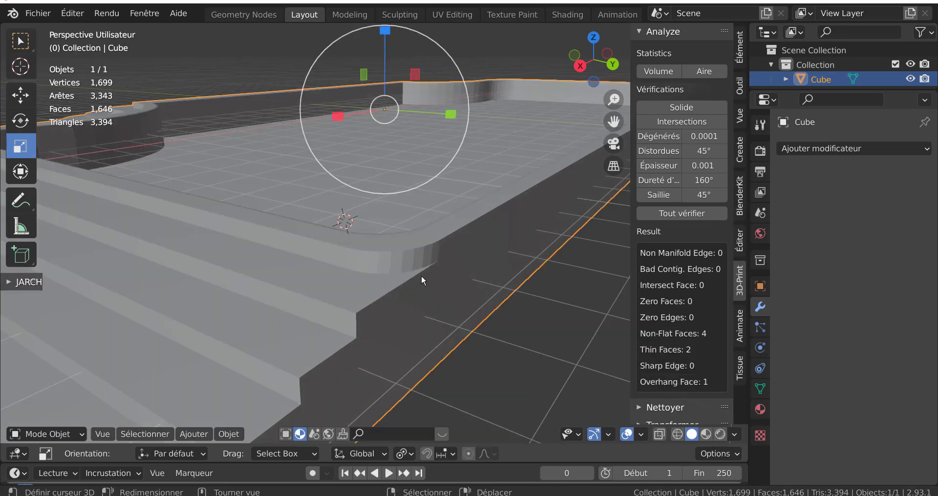
{"action": "key", "text": "KP_Decimal"}
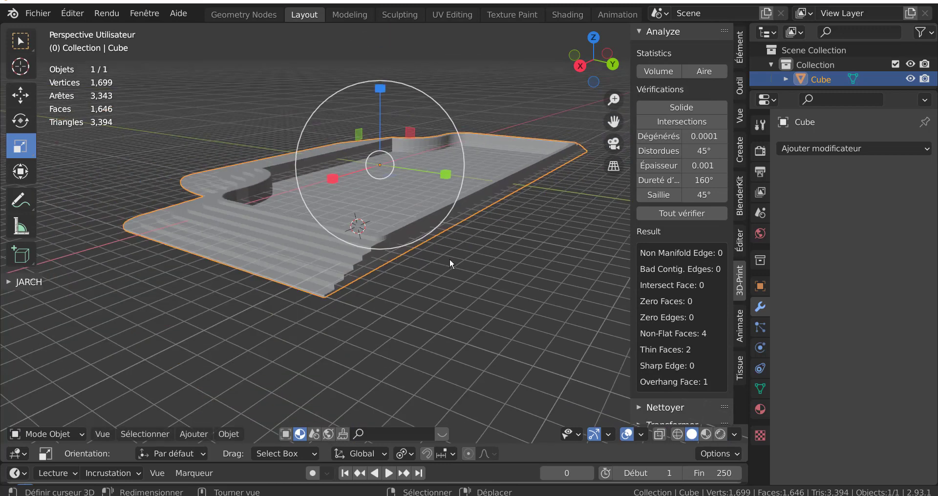
{"action": "left_click", "coordinate": [681, 216]}
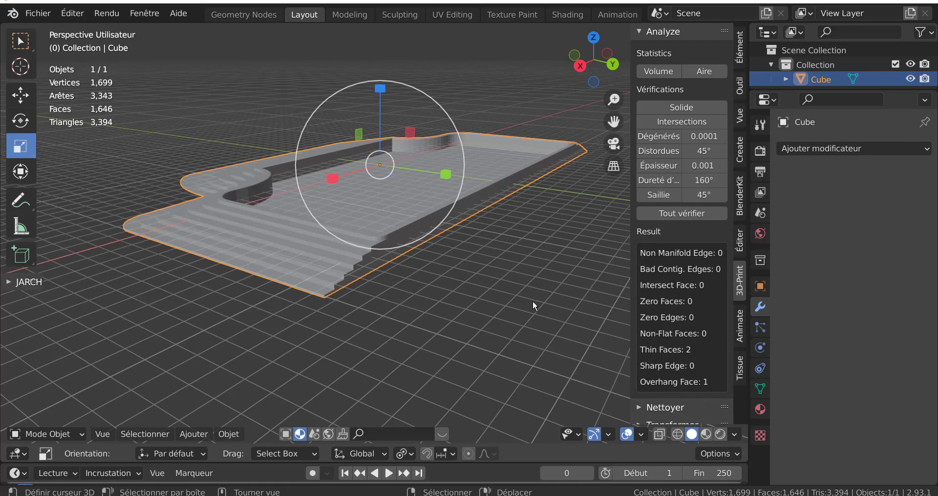
Step: In Edit Mode, select the thin faces flagged by the 3D-print check and examine where they meet the front steps' central edge loop
{"action": "key", "text": "Tab"}
{"action": "left_click", "coordinate": [544, 318]}
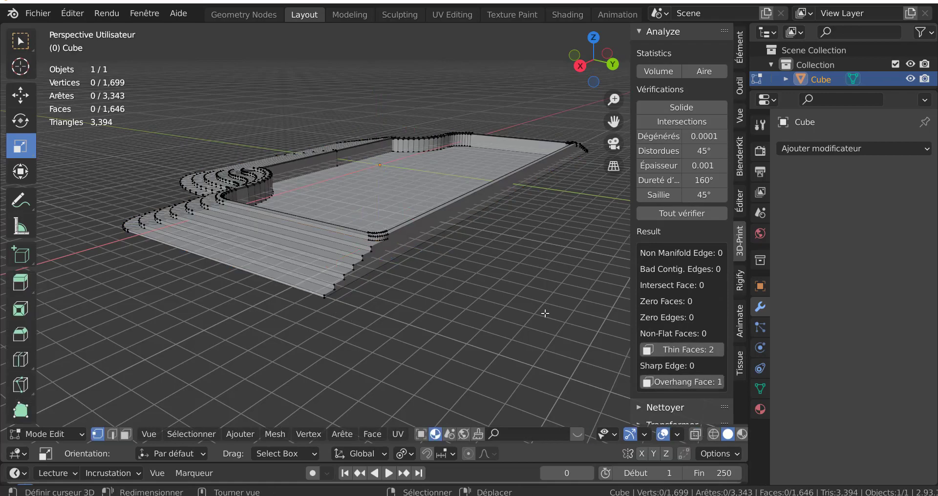
{"action": "left_click", "coordinate": [682, 349]}
{"action": "middle_click_drag", "start_coordinate": [247, 307], "coordinate": [550, 343]}
{"action": "scroll", "coordinate": [492, 339], "scroll_direction": "up", "scroll_amount": 4}
{"action": "scroll", "coordinate": [454, 331], "scroll_direction": "up", "scroll_amount": 1}
{"action": "middle_click_drag", "start_coordinate": [435, 316], "coordinate": [403, 286]}
{"action": "middle_click_drag", "start_coordinate": [325, 264], "coordinate": [385, 329], "text": "shift"}
{"action": "scroll", "coordinate": [384, 330], "scroll_direction": "up", "scroll_amount": 1}
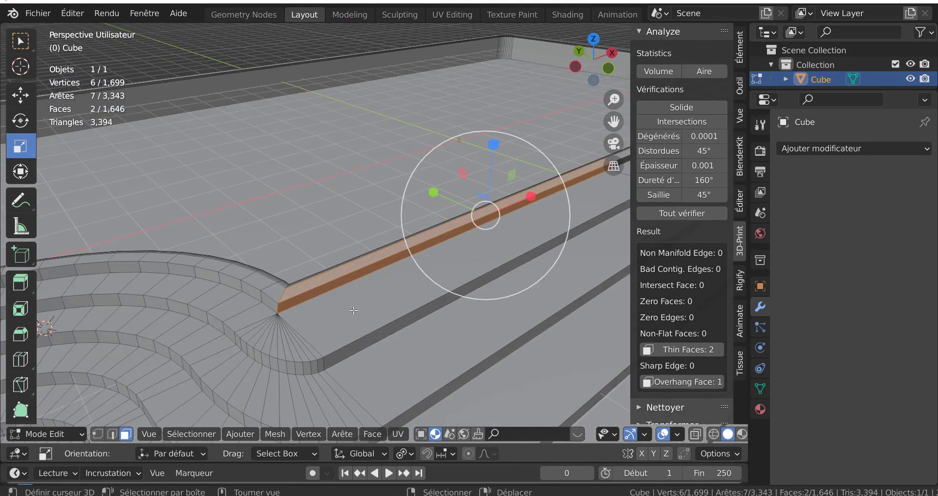
{"action": "middle_click_drag", "start_coordinate": [361, 320], "coordinate": [264, 326]}
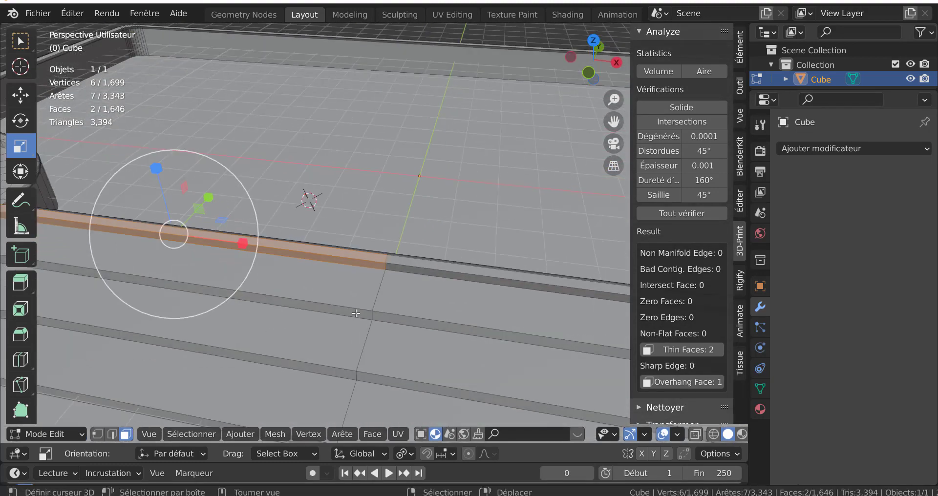
{"action": "scroll", "coordinate": [356, 313], "scroll_direction": "down", "scroll_amount": 2}
{"action": "scroll", "coordinate": [366, 318], "scroll_direction": "up", "scroll_amount": 2}
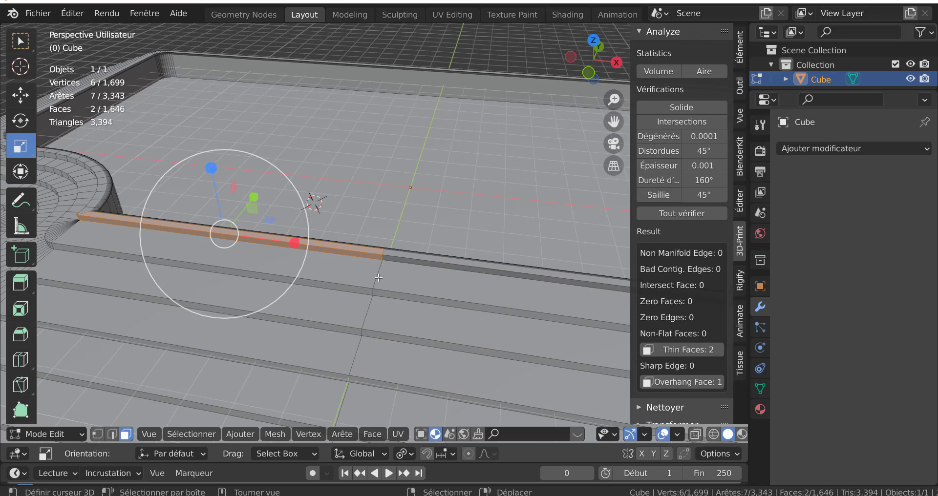
{"action": "scroll", "coordinate": [375, 283], "scroll_direction": "up", "scroll_amount": 1}
Step: Select the central edge loop running across the front steps and dissolve its edges
{"action": "left_click", "coordinate": [111, 434]}
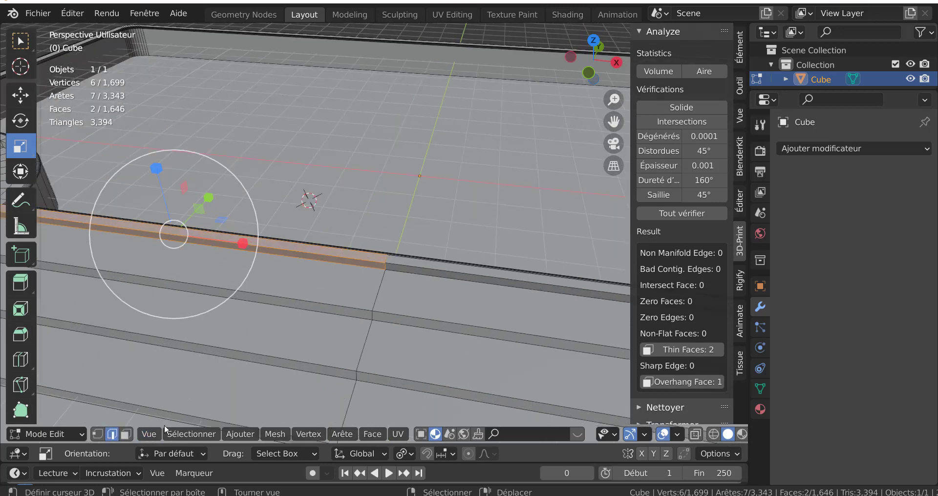
{"action": "left_click", "coordinate": [363, 340], "text": "alt"}
{"action": "scroll", "coordinate": [357, 354], "scroll_direction": "down", "scroll_amount": 3}
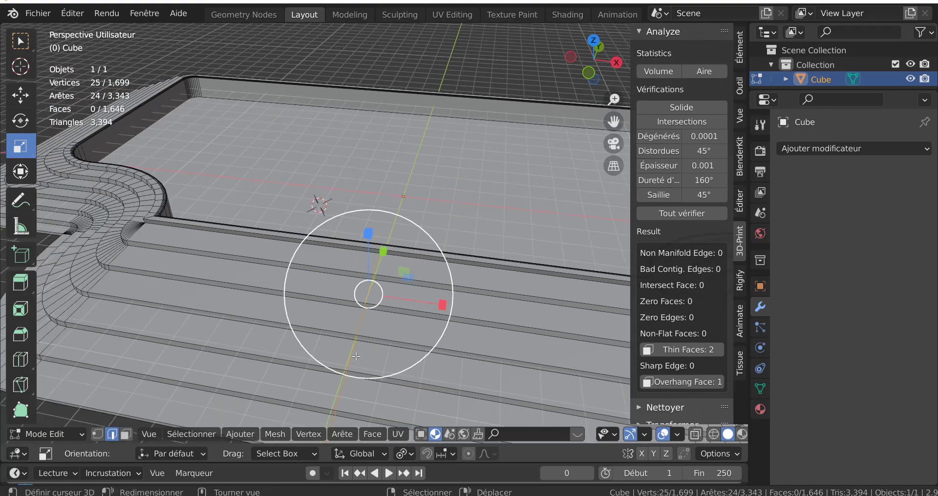
{"action": "middle_click_drag", "start_coordinate": [356, 356], "coordinate": [363, 332]}
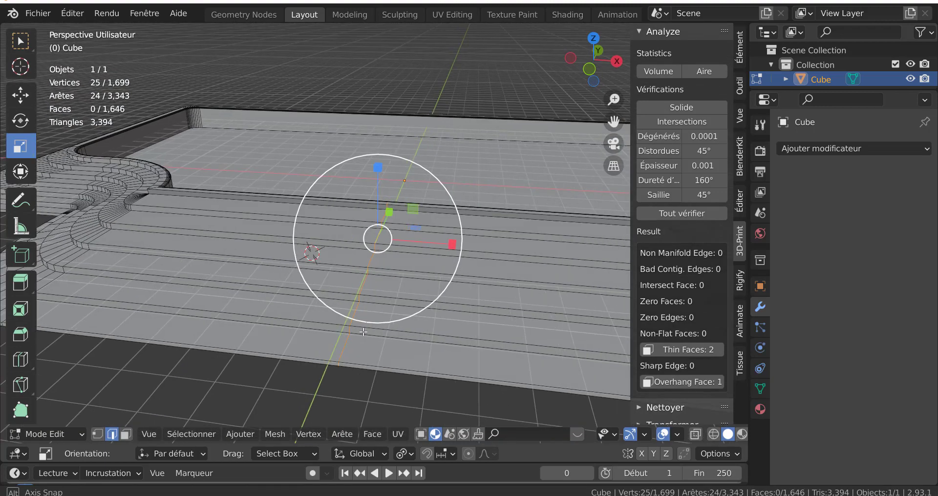
{"action": "key", "text": "x"}
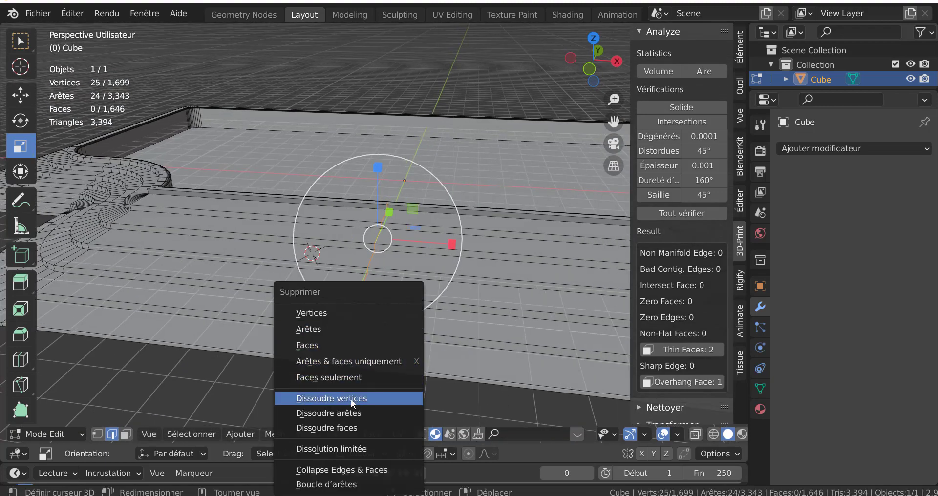
{"action": "left_click", "coordinate": [352, 413]}
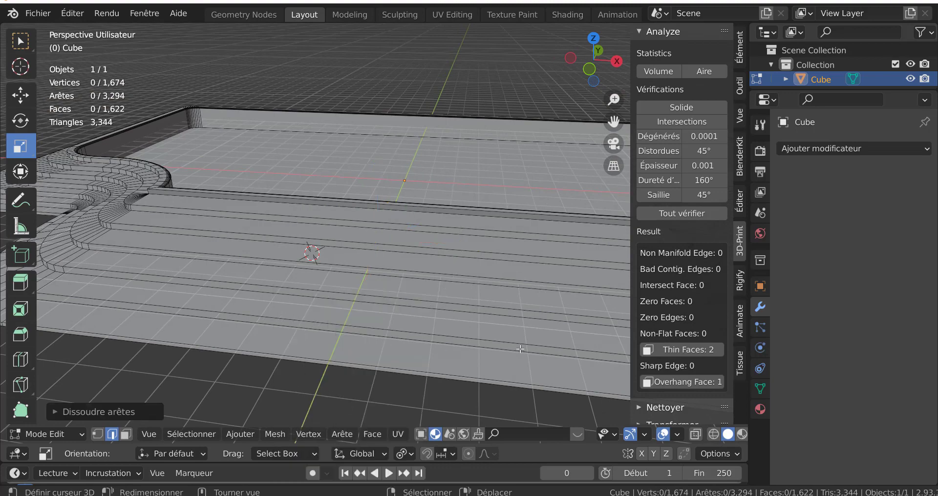
Step: Rerun all 3D-print checks and inspect the whole staircase in Object Mode
{"action": "left_click", "coordinate": [681, 217]}
{"action": "key", "text": "Tab"}
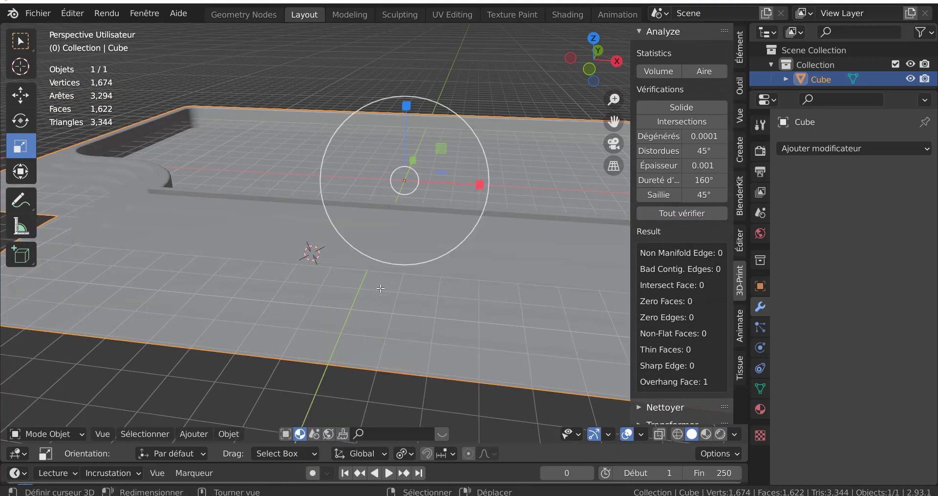
{"action": "key", "text": "Tab"}
{"action": "scroll", "coordinate": [381, 288], "scroll_direction": "down", "scroll_amount": 4}
{"action": "middle_click_drag", "start_coordinate": [318, 247], "coordinate": [288, 270]}
{"action": "middle_click_drag", "start_coordinate": [487, 294], "coordinate": [432, 305]}
{"action": "key", "text": "Tab"}
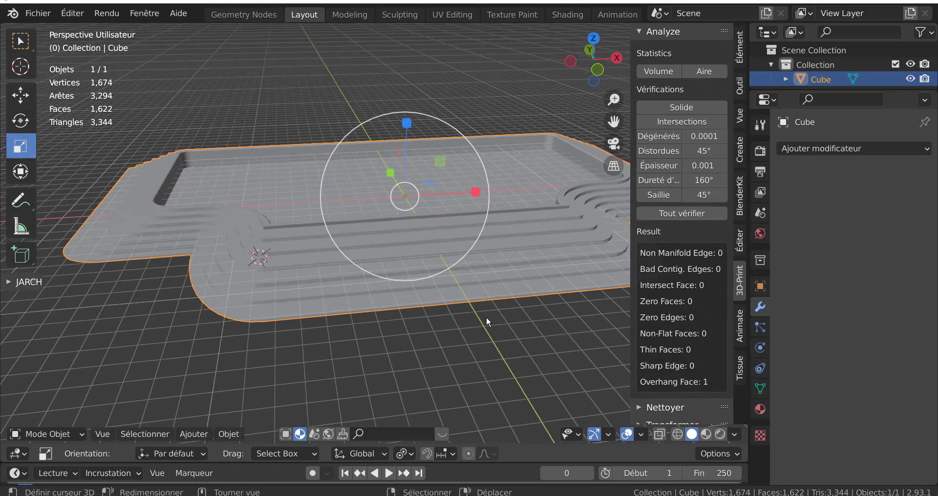
{"action": "middle_click_drag", "start_coordinate": [485, 316], "coordinate": [466, 347]}
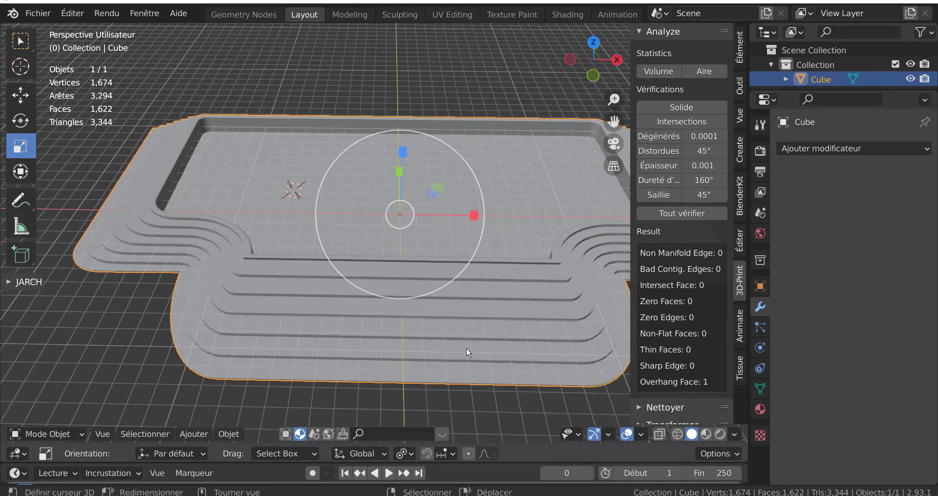
{"action": "scroll", "coordinate": [446, 312], "scroll_direction": "down", "scroll_amount": 3}
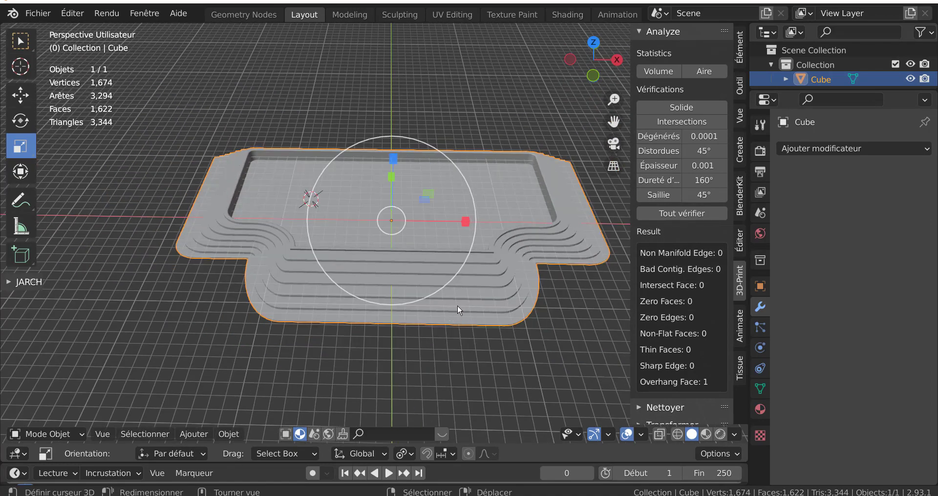
{"action": "middle_click_drag", "start_coordinate": [441, 308], "coordinate": [479, 309]}
Step: Select the entire staircase mesh in Edit Mode and merge its vertices by distance
{"action": "key", "text": "Tab"}
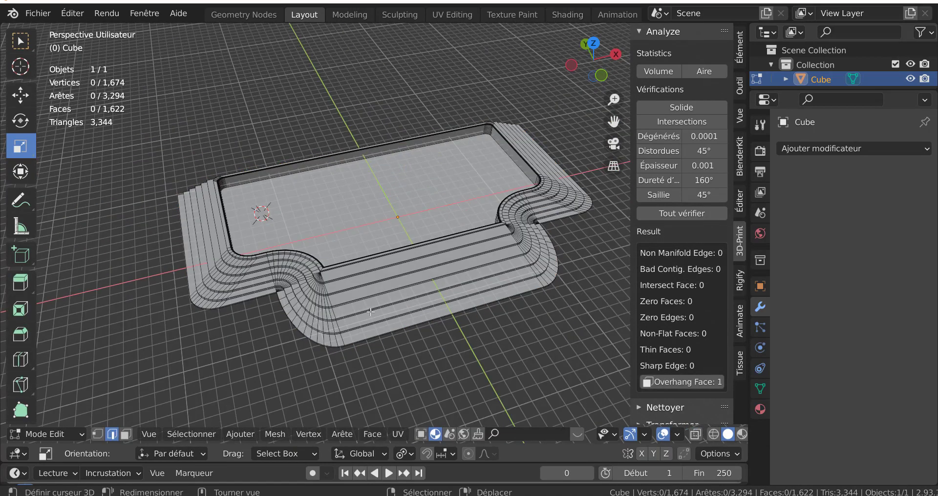
{"action": "middle_click_drag", "start_coordinate": [429, 325], "coordinate": [385, 282]}
{"action": "scroll", "coordinate": [376, 278], "scroll_direction": "up", "scroll_amount": 8}
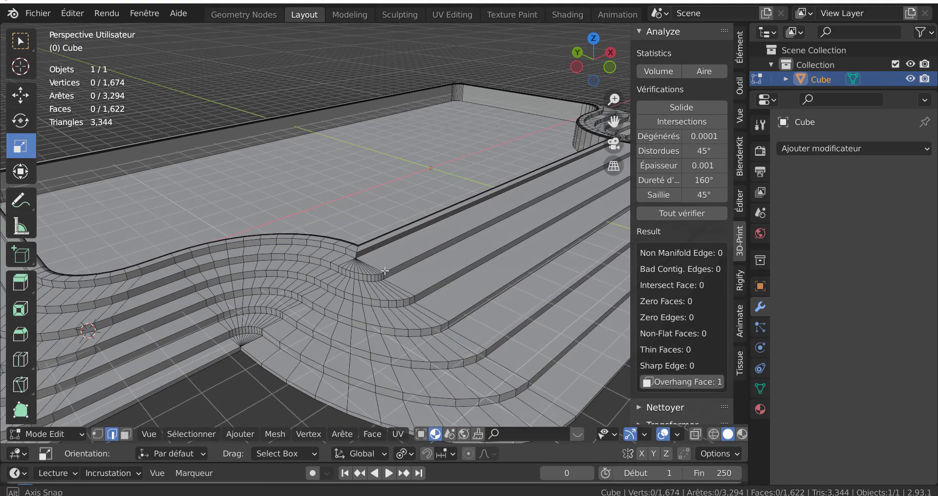
{"action": "left_click", "coordinate": [339, 279], "text": "alt"}
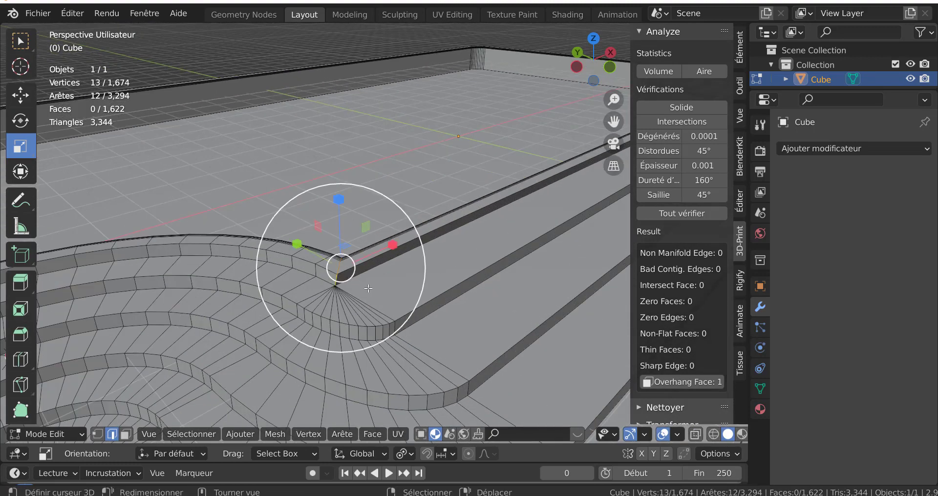
{"action": "key", "text": "a"}
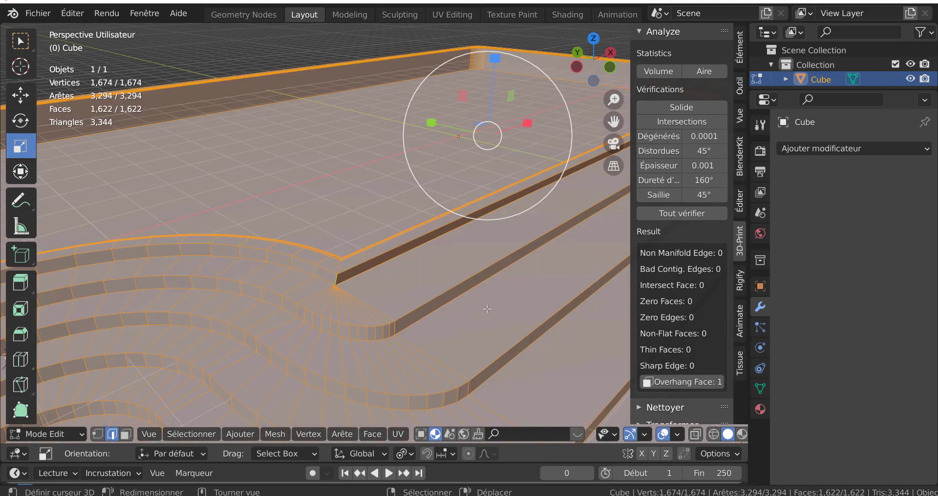
{"action": "key", "text": "m"}
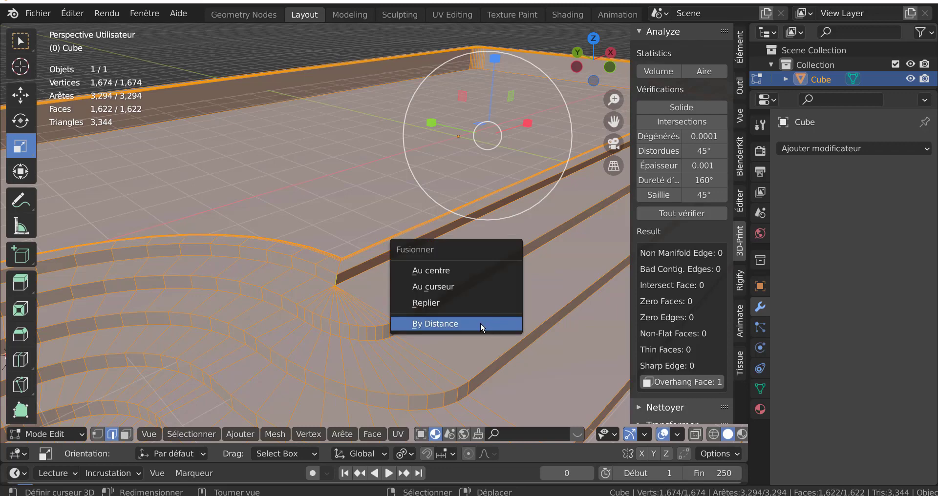
{"action": "left_click", "coordinate": [480, 322]}
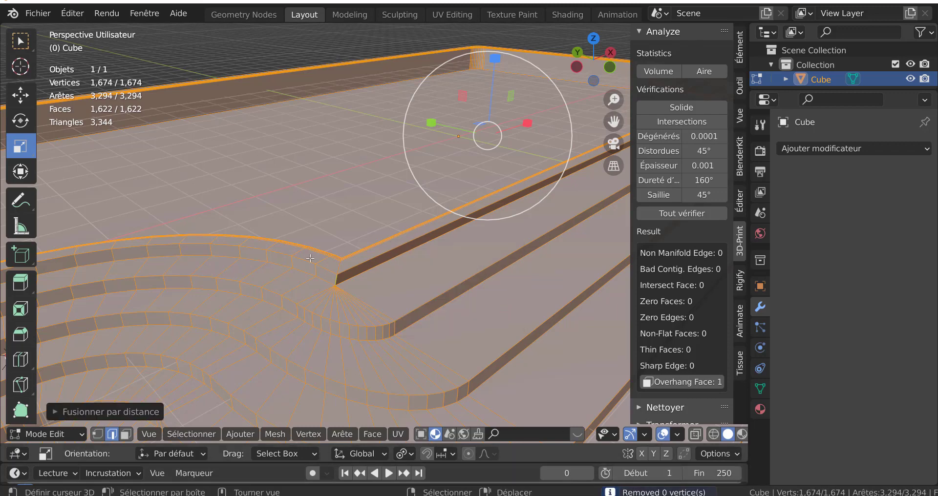
{"action": "scroll", "coordinate": [321, 292], "scroll_direction": "up", "scroll_amount": 2}
{"action": "left_click", "coordinate": [311, 310]}
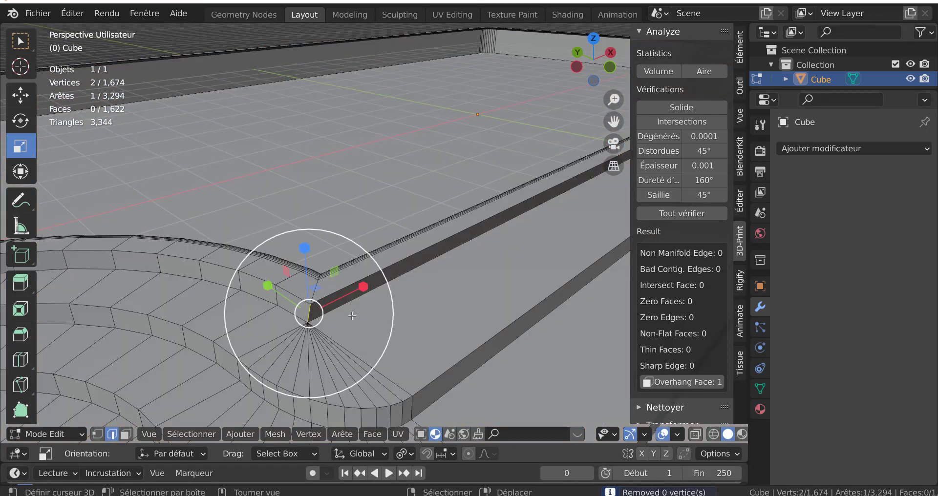
{"action": "middle_click_drag", "start_coordinate": [310, 310], "coordinate": [315, 241]}
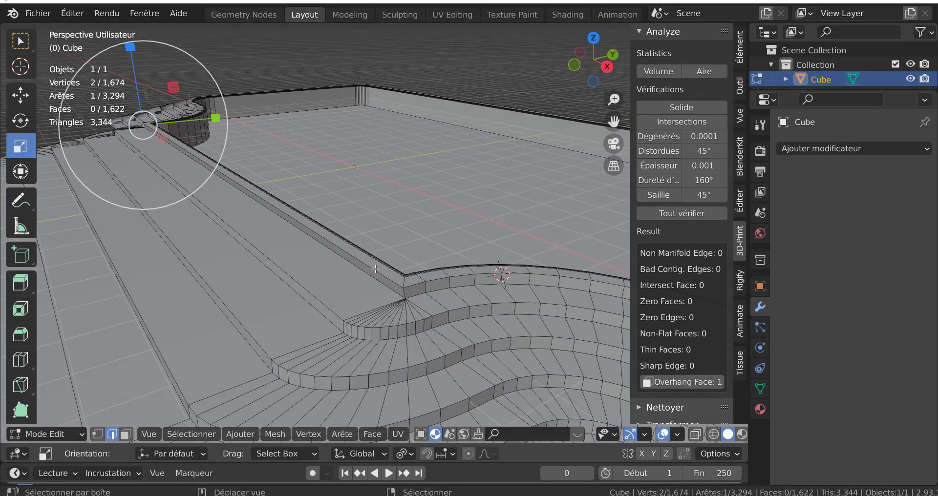
{"action": "left_click", "coordinate": [405, 293], "text": "shift"}
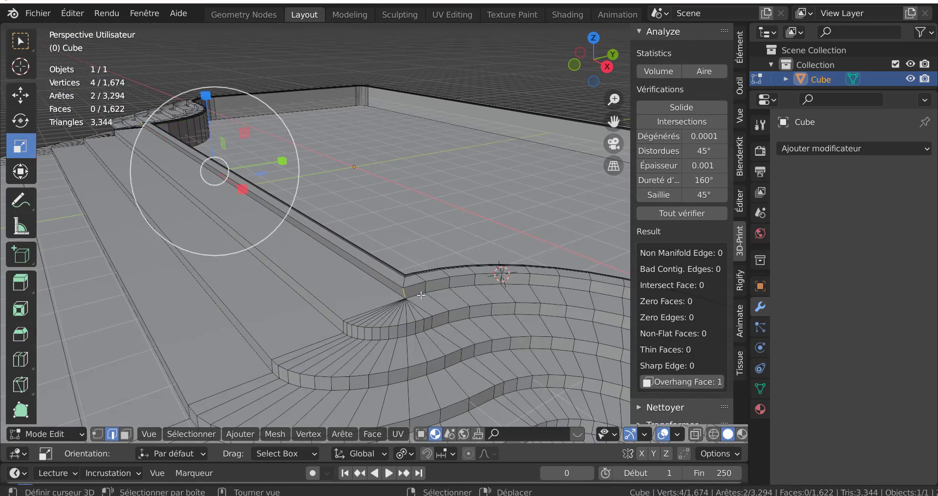
{"action": "middle_click_drag", "start_coordinate": [421, 295], "coordinate": [352, 274]}
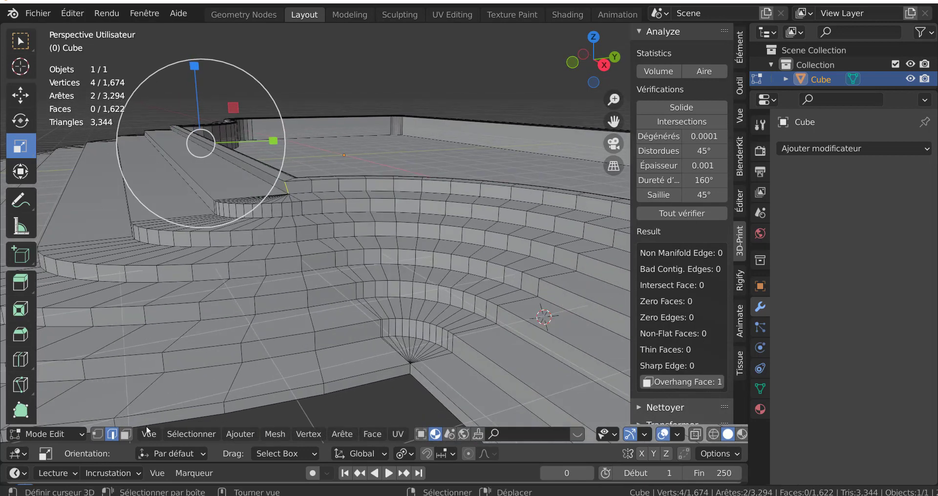
Step: Select the long face of the topmost front riser and flatten it by scaling it to 0 along the global Y axis
{"action": "left_click", "coordinate": [125, 434]}
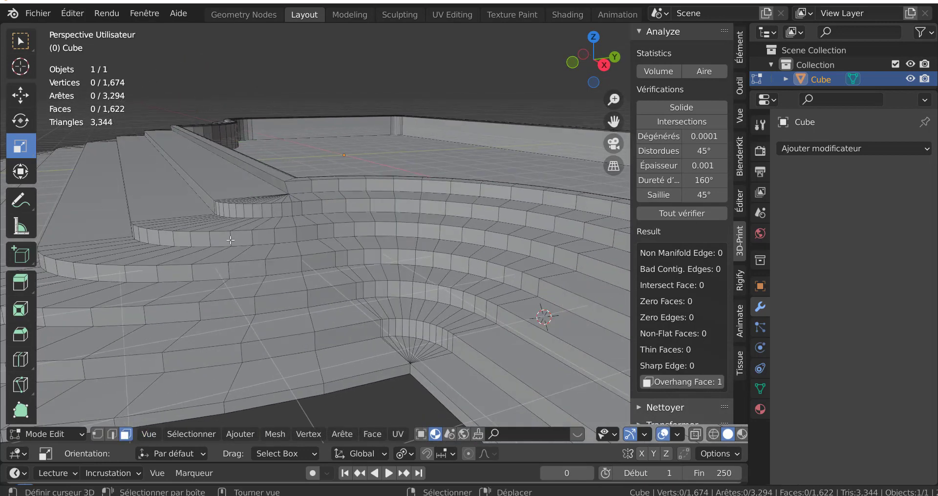
{"action": "left_click", "coordinate": [262, 180]}
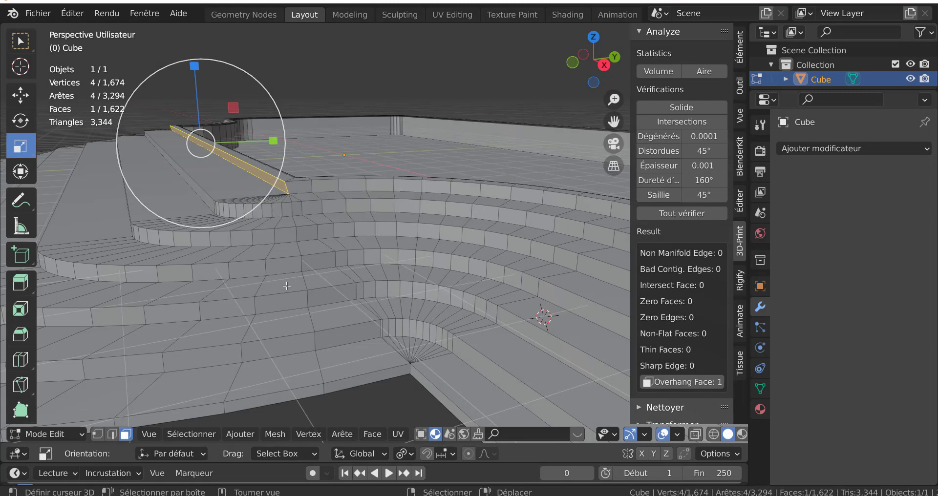
{"action": "key", "text": "s"}
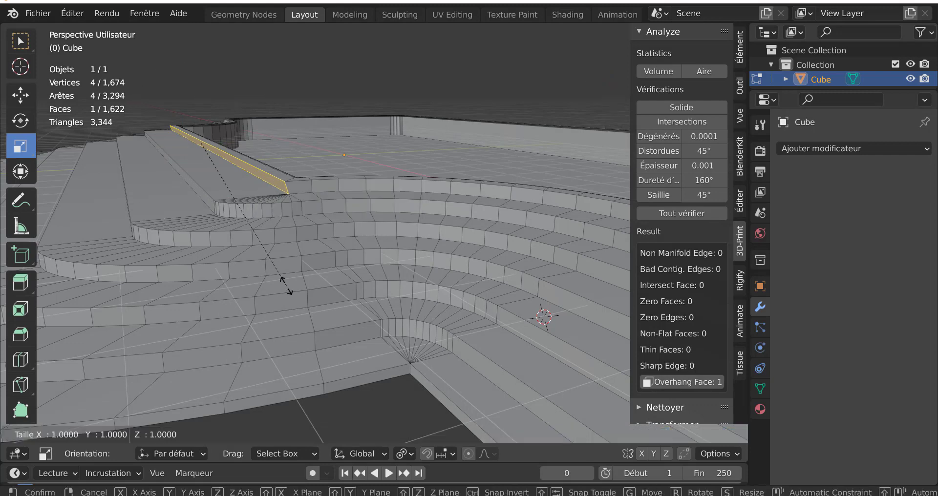
{"action": "type", "text": "y"}
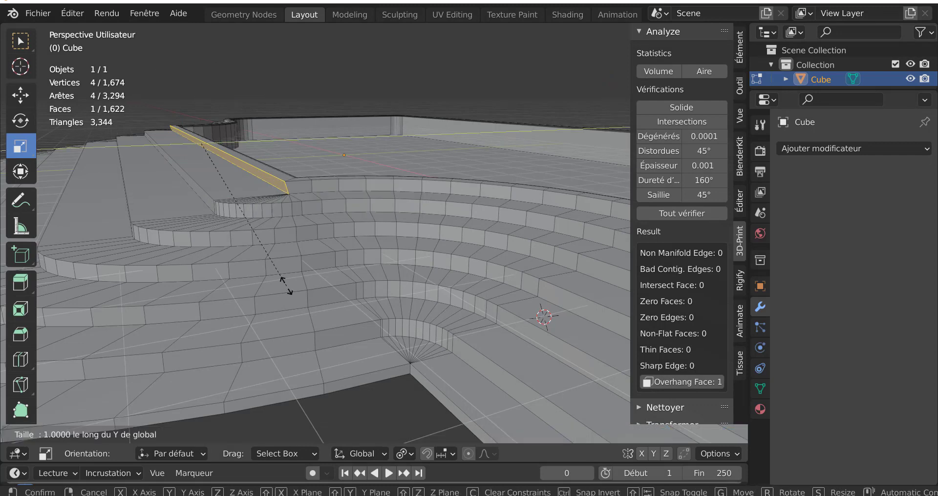
{"action": "type", "text": "00"}
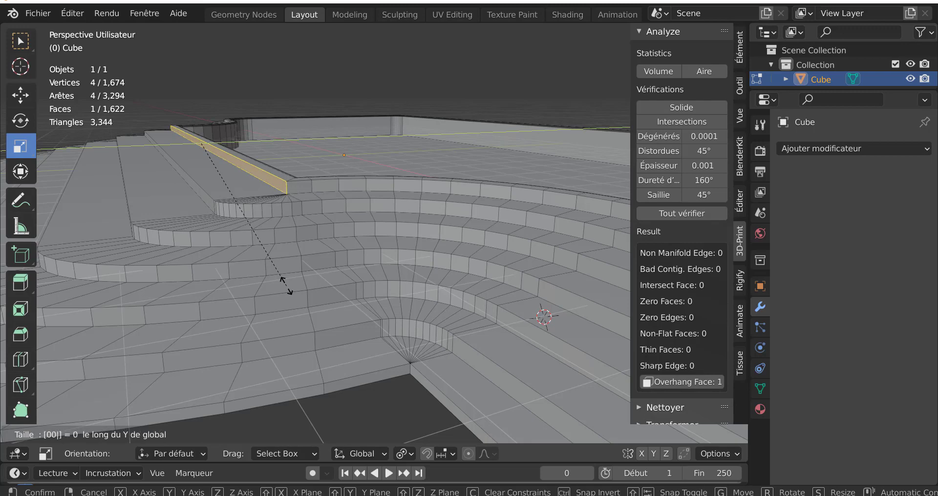
{"action": "key", "text": "Return"}
{"action": "key", "text": "Tab"}
{"action": "key", "text": "Tab"}
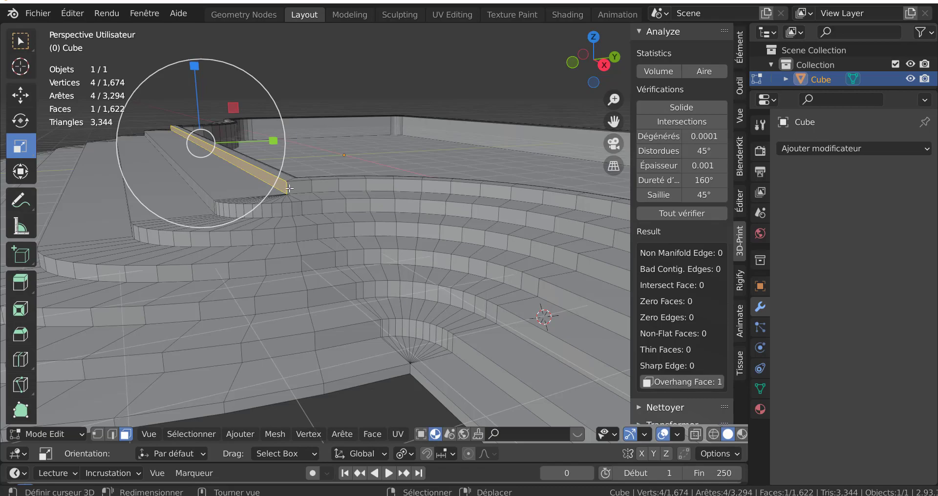
Step: Select the vertical corner edges at both ends of the topmost front riser and round them with a 9-segment bevel
{"action": "left_click", "coordinate": [289, 188]}
{"action": "key", "text": "2"}
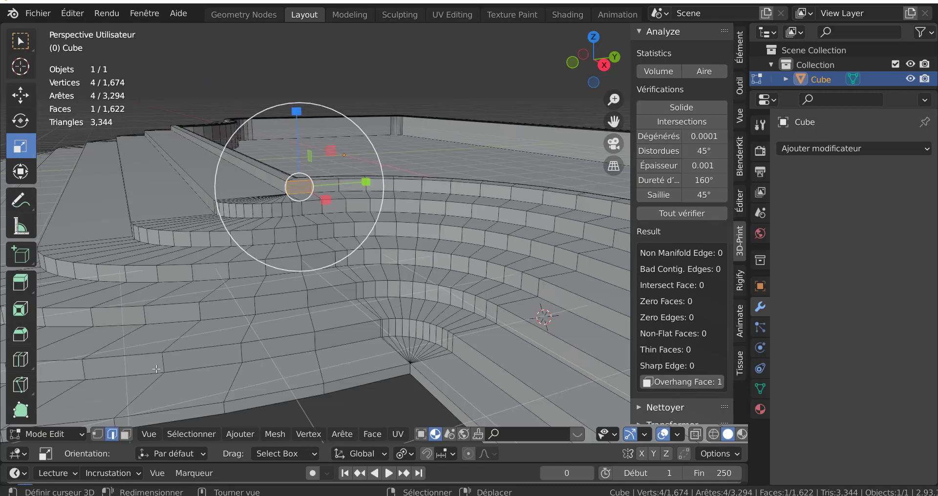
{"action": "left_click", "coordinate": [284, 187]}
{"action": "middle_click_drag", "start_coordinate": [283, 187], "coordinate": [374, 223]}
{"action": "left_click", "coordinate": [303, 215], "text": "shift"}
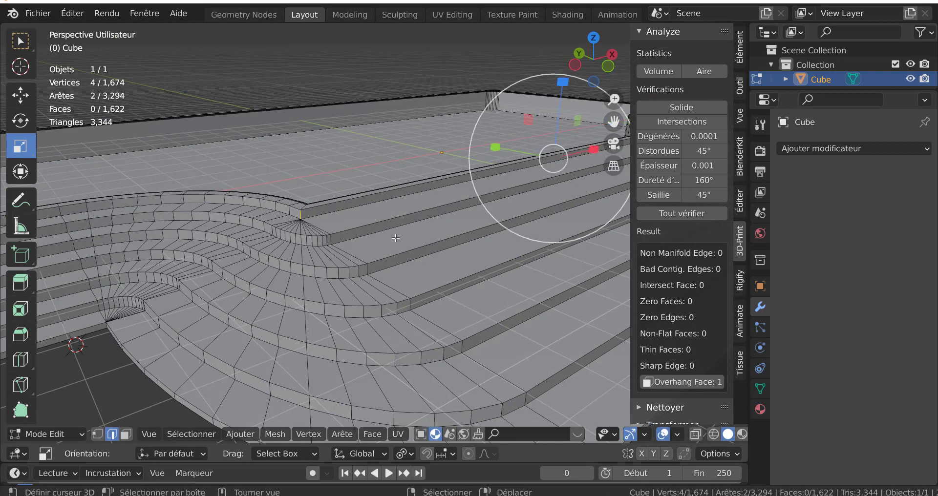
{"action": "key", "text": "ctrl+n"}
{"action": "key", "text": "Escape"}
{"action": "key", "text": "ctrl+b"}
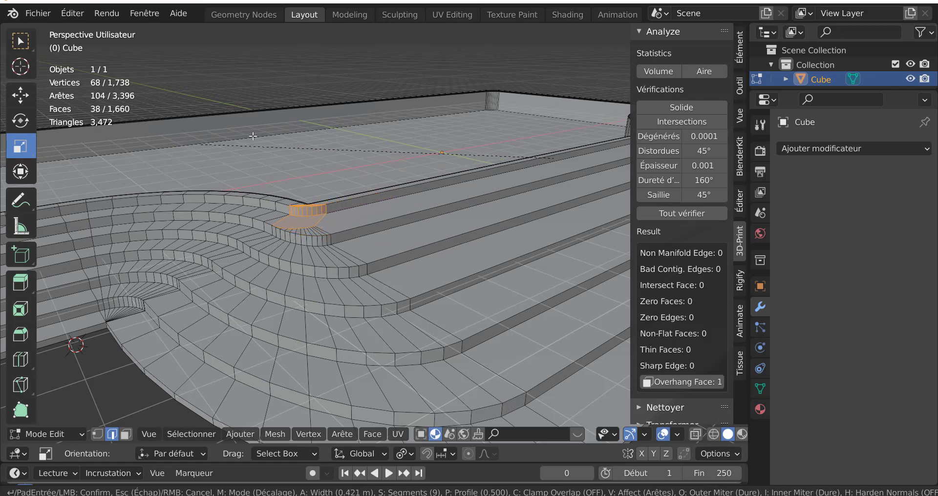
{"action": "left_click", "coordinate": [290, 173]}
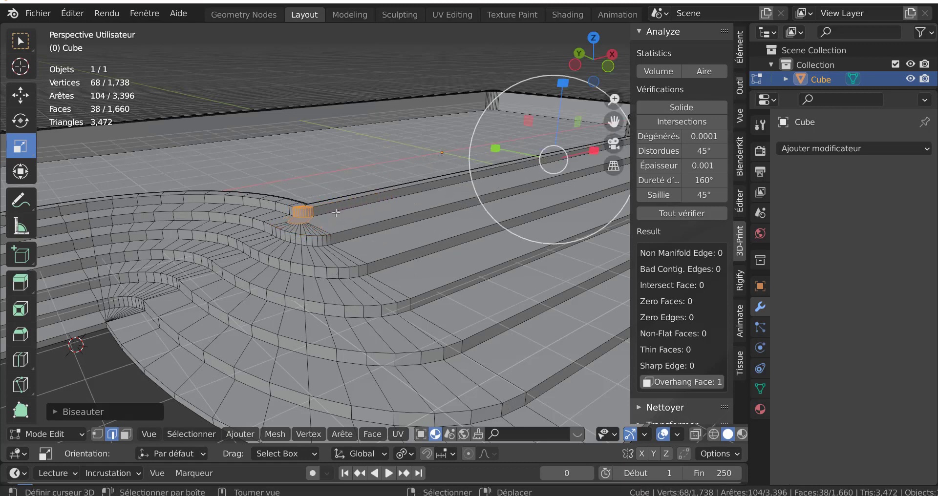
Step: Run all the 3D-print checks on the finished stepped pool model and highlight its overhang faces
{"action": "key", "text": "Tab"}
{"action": "scroll", "coordinate": [369, 222], "scroll_direction": "up", "scroll_amount": 5}
{"action": "scroll", "coordinate": [359, 249], "scroll_direction": "down", "scroll_amount": 4}
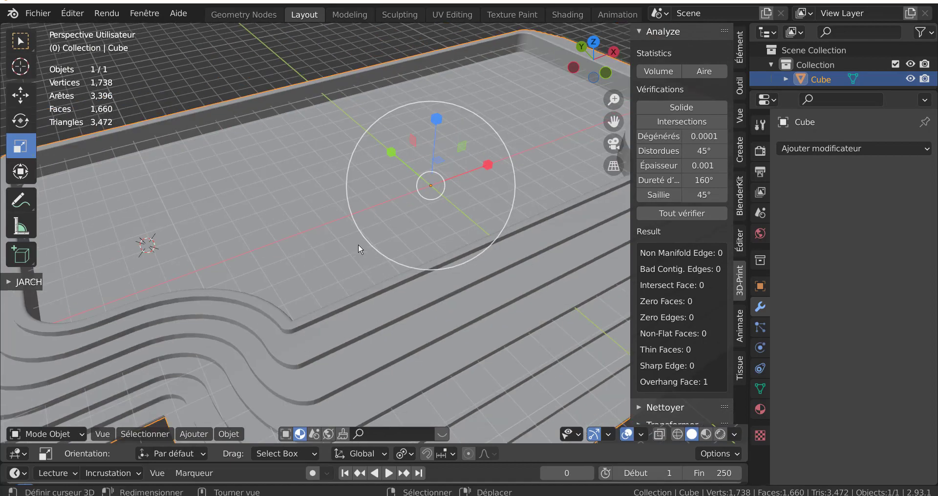
{"action": "key", "text": "Tab"}
{"action": "middle_click_drag", "start_coordinate": [359, 249], "coordinate": [250, 217]}
{"action": "key", "text": "Tab"}
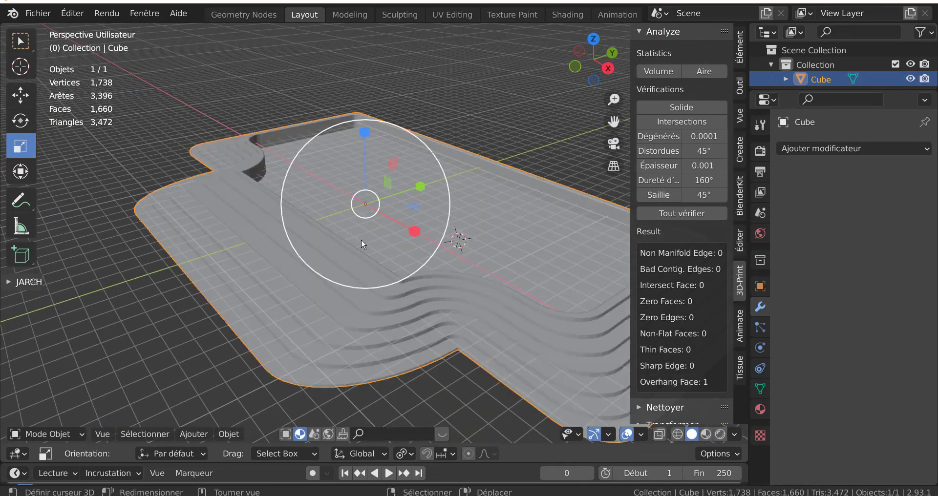
{"action": "left_click", "coordinate": [700, 215]}
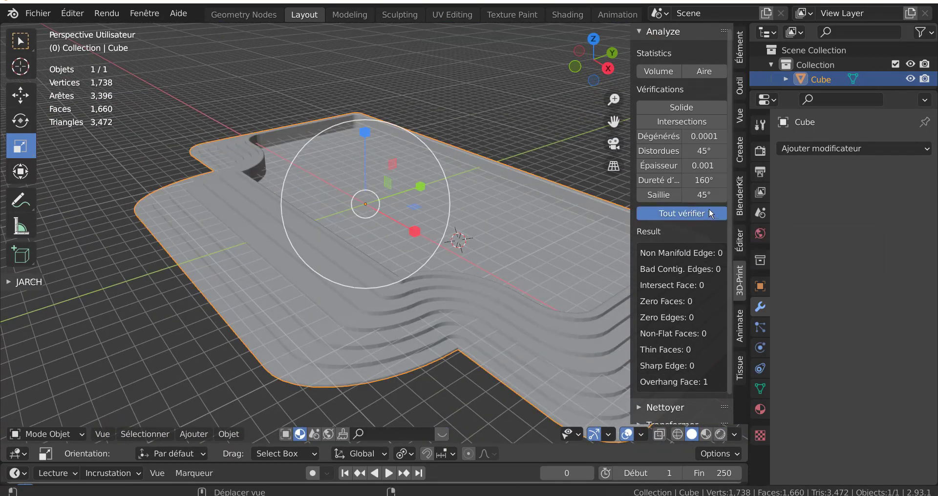
{"action": "left_click", "coordinate": [681, 382]}
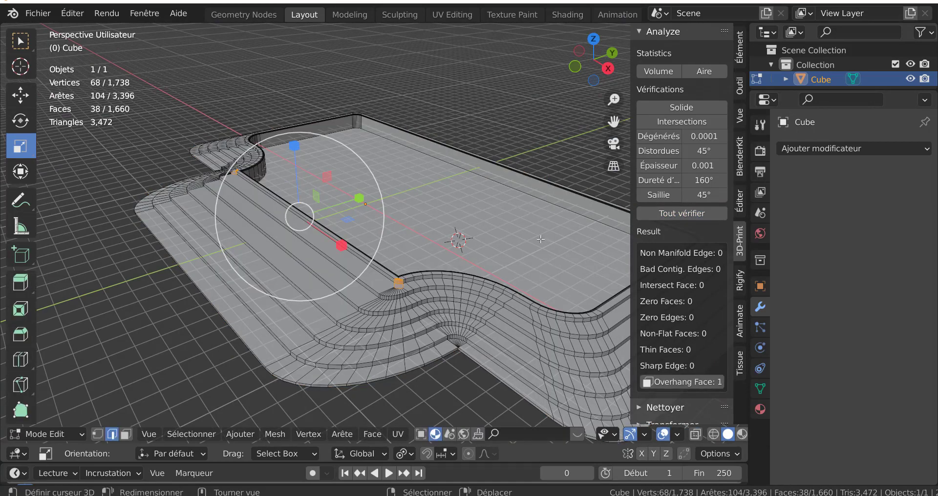
{"action": "middle_click_drag", "start_coordinate": [464, 235], "coordinate": [415, 306]}
{"action": "left_click", "coordinate": [415, 223]}
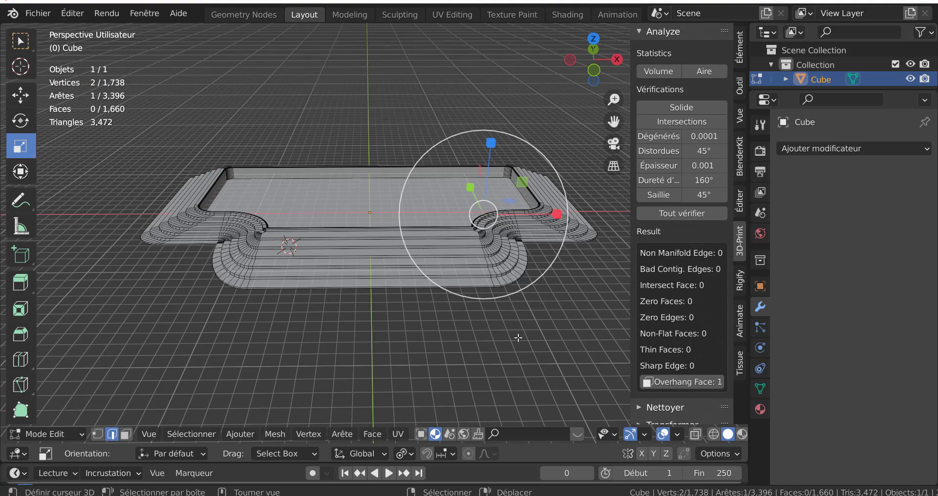
{"action": "middle_click_drag", "start_coordinate": [519, 339], "coordinate": [512, 332]}
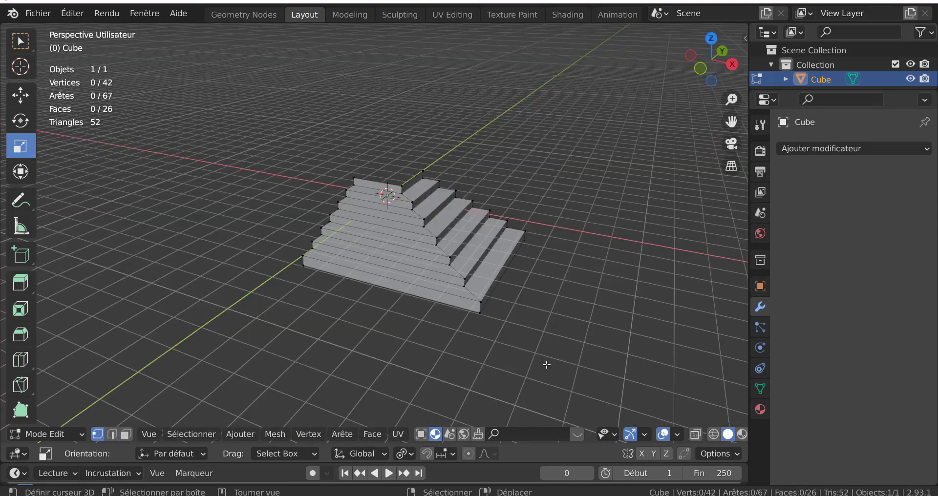
Step: Stretch the entire stepped corner mesh along the X axis and along the Y axis
{"action": "mouse_move", "coordinate": [537, 338]}
{"action": "middle_mouse_down"}
{"action": "mouse_move", "coordinate": [674, 339]}
{"action": "mouse_move", "coordinate": [607, 335]}
{"action": "mouse_move", "coordinate": [502, 356]}
{"action": "mouse_move", "coordinate": [538, 351]}
{"action": "middle_mouse_up"}
{"action": "key", "text": "a"}
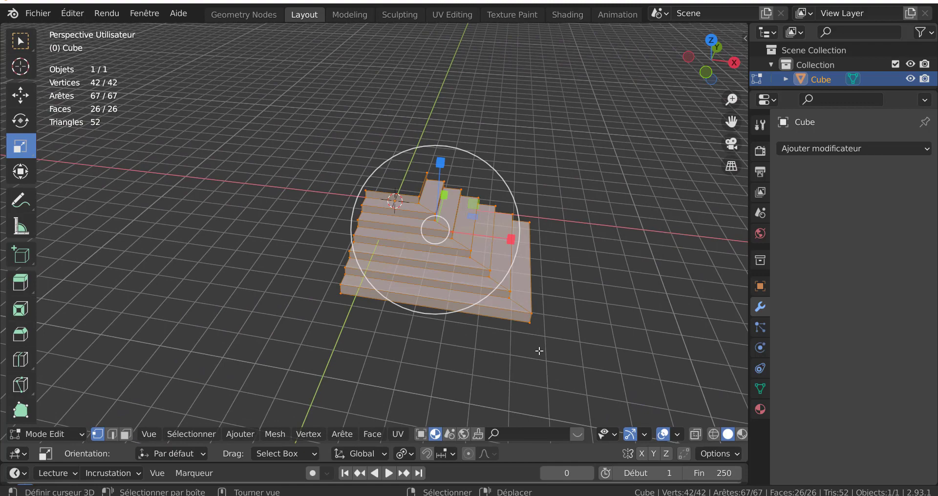
{"action": "left_click_drag", "start_coordinate": [510, 240], "coordinate": [556, 242]}
{"action": "middle_click_drag", "start_coordinate": [557, 242], "coordinate": [426, 264]}
{"action": "left_click_drag", "start_coordinate": [417, 246], "coordinate": [484, 230]}
{"action": "key", "text": "Tab"}
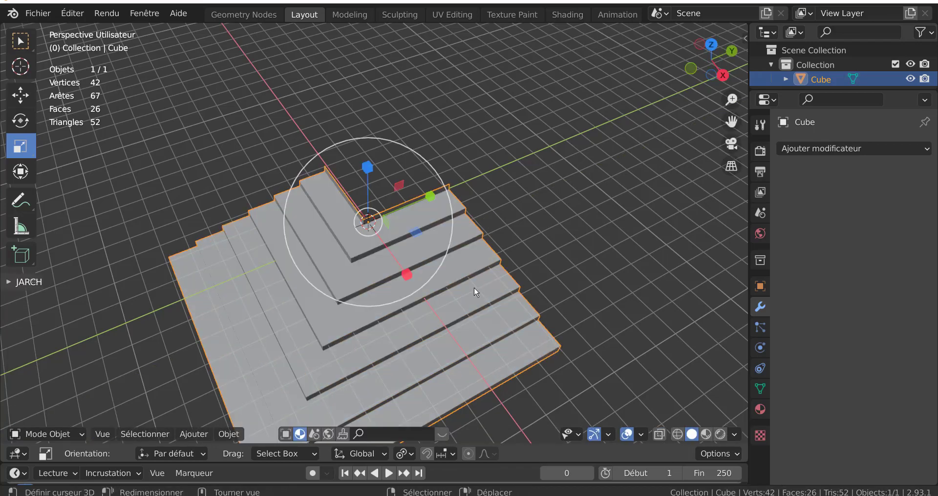
{"action": "scroll", "coordinate": [469, 289], "scroll_direction": "down", "scroll_amount": 2}
{"action": "middle_click_drag", "start_coordinate": [469, 289], "coordinate": [359, 323]}
{"action": "scroll", "coordinate": [482, 302], "scroll_direction": "up", "scroll_amount": 1}
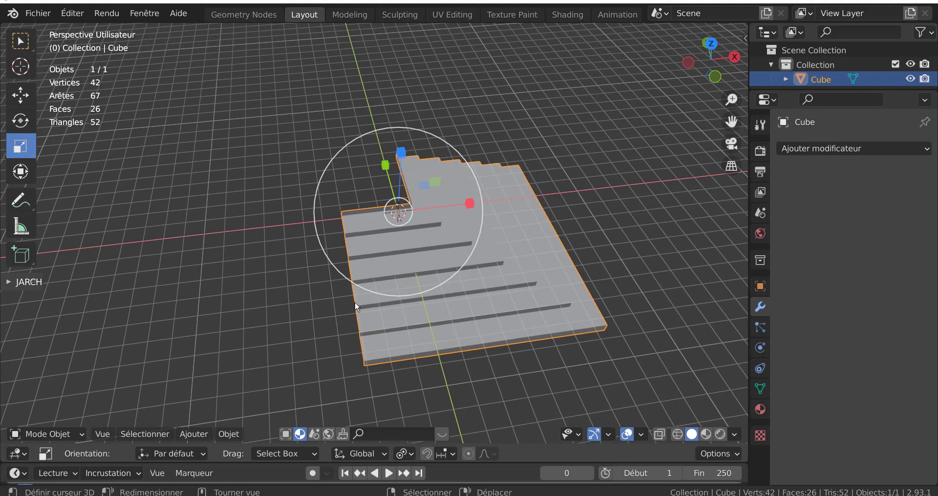
{"action": "middle_click_drag", "start_coordinate": [259, 386], "coordinate": [406, 365]}
{"action": "middle_click_drag", "start_coordinate": [481, 310], "coordinate": [428, 312]}
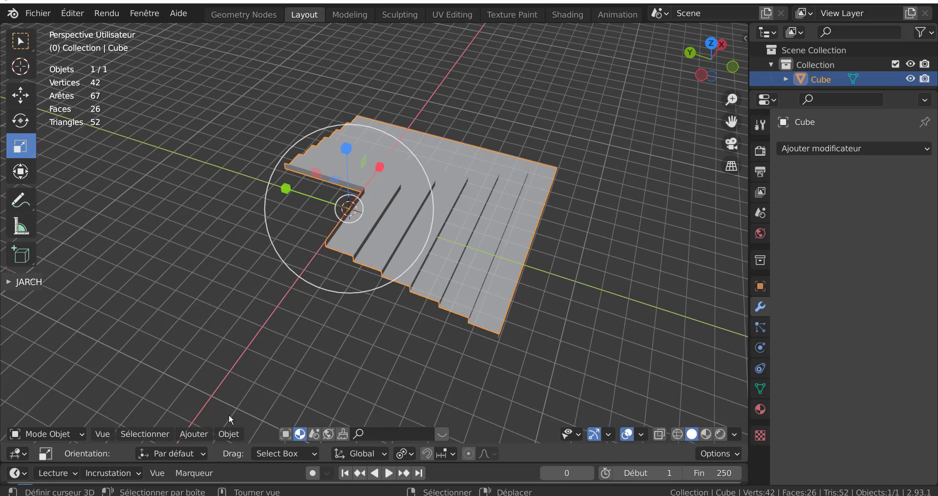
{"action": "left_click", "coordinate": [206, 341]}
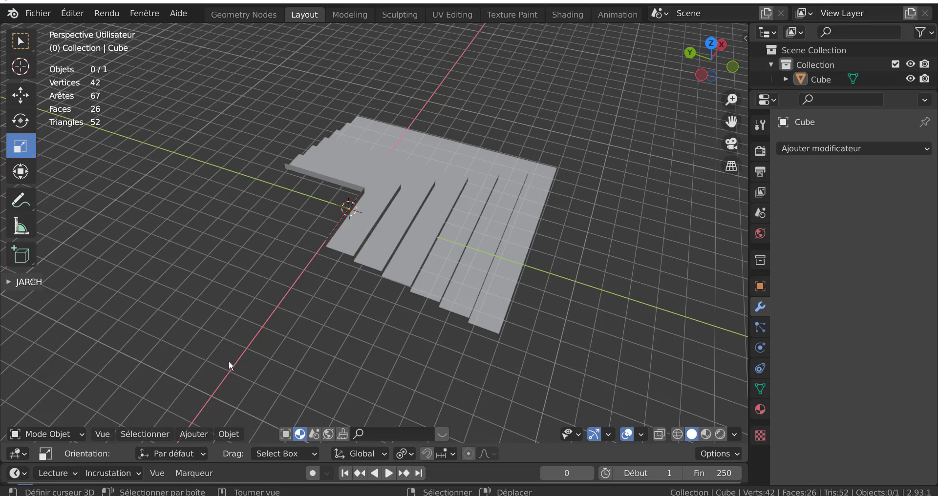
Step: Select the stepped profile at the open negative-X end of the stairs and extrude it about 3 m along negative X
{"action": "key", "text": "Tab"}
{"action": "middle_click_drag", "start_coordinate": [228, 360], "coordinate": [298, 327]}
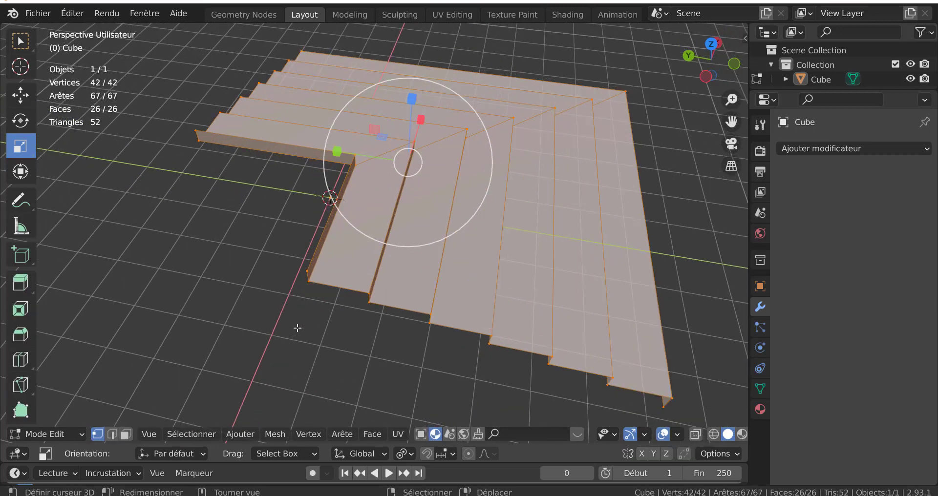
{"action": "left_click", "coordinate": [305, 270]}
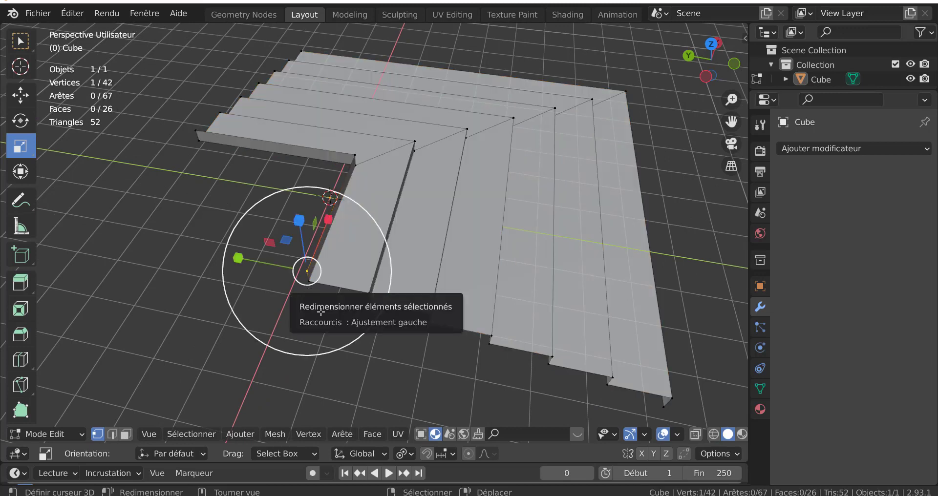
{"action": "scroll", "coordinate": [320, 312], "scroll_direction": "down", "scroll_amount": 1}
{"action": "left_click", "coordinate": [419, 302], "text": "ctrl"}
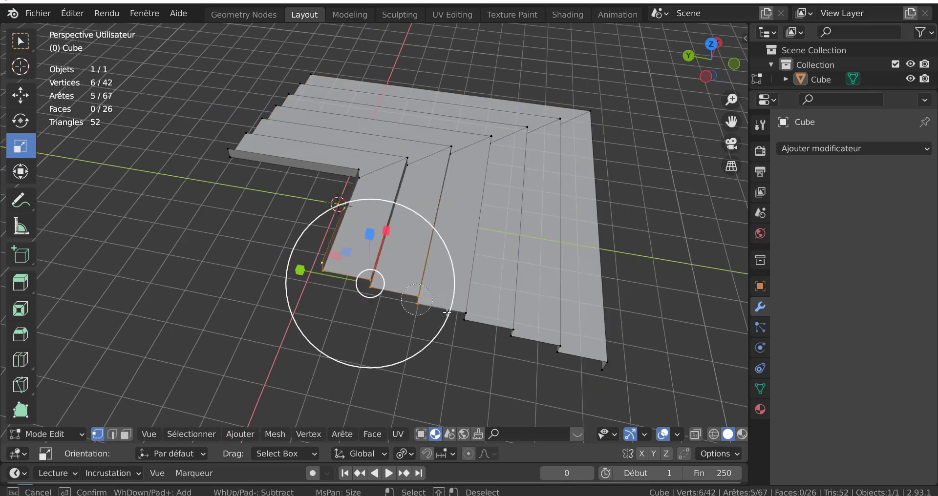
{"action": "left_click", "coordinate": [559, 352], "text": "ctrl"}
{"action": "left_click", "coordinate": [603, 368], "text": "ctrl"}
{"action": "middle_click_drag", "start_coordinate": [562, 353], "coordinate": [449, 324]}
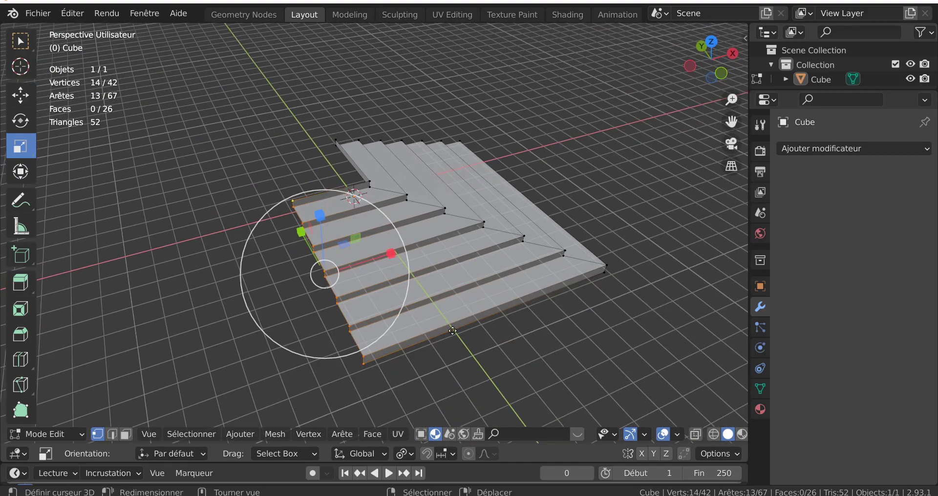
{"action": "key", "text": "e"}
{"action": "key", "text": "x"}
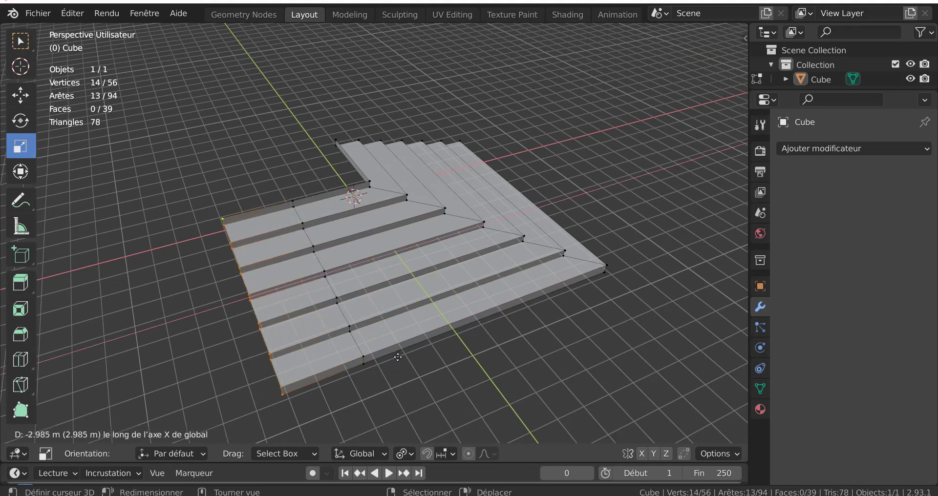
{"action": "left_click", "coordinate": [398, 357]}
{"action": "middle_click_drag", "start_coordinate": [398, 357], "coordinate": [519, 354]}
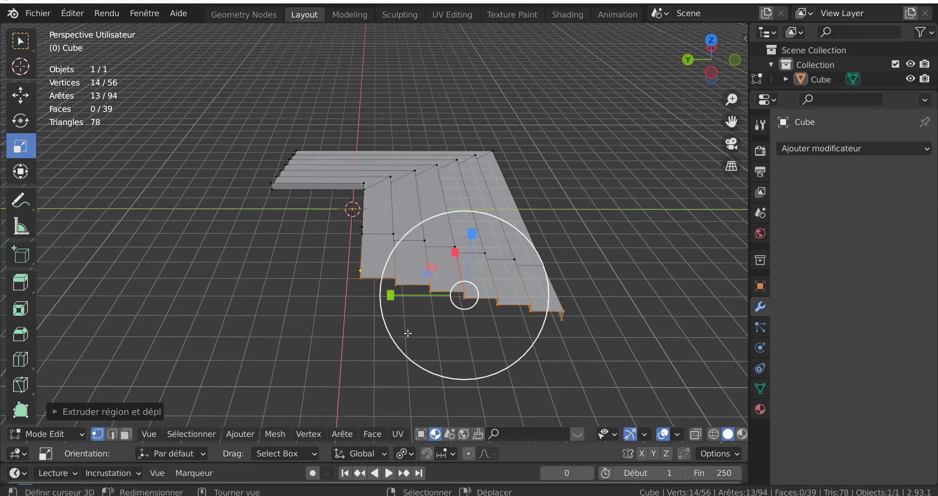
{"action": "scroll", "coordinate": [407, 333], "scroll_direction": "up", "scroll_amount": 5}
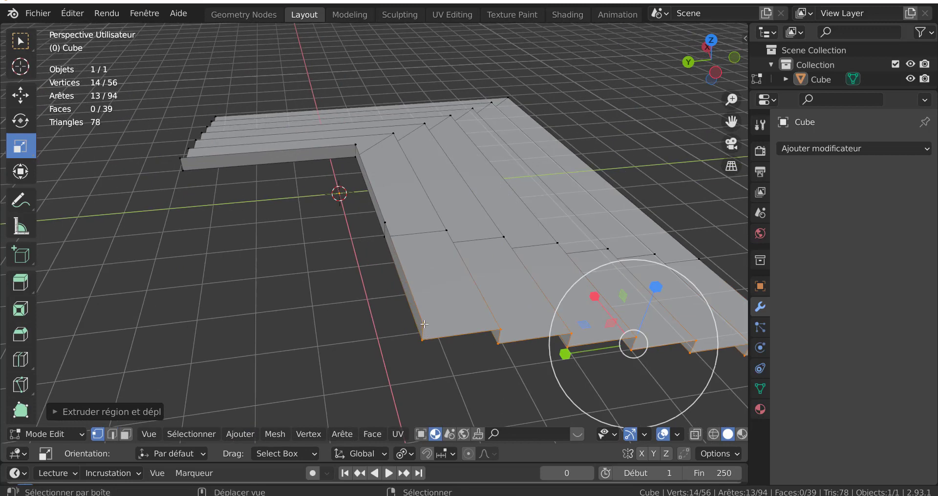
{"action": "left_click", "coordinate": [423, 323], "text": "shift"}
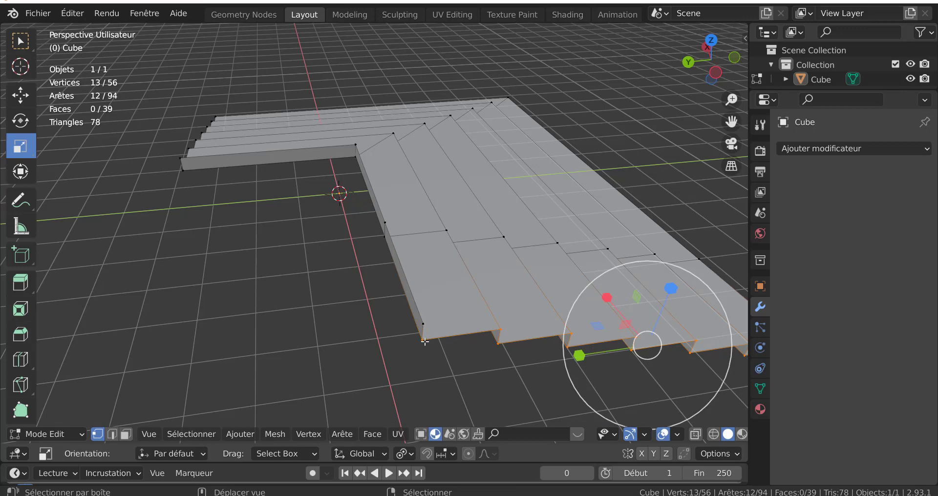
{"action": "left_click", "coordinate": [424, 340], "text": "shift"}
{"action": "scroll", "coordinate": [423, 344], "scroll_direction": "down", "scroll_amount": 1}
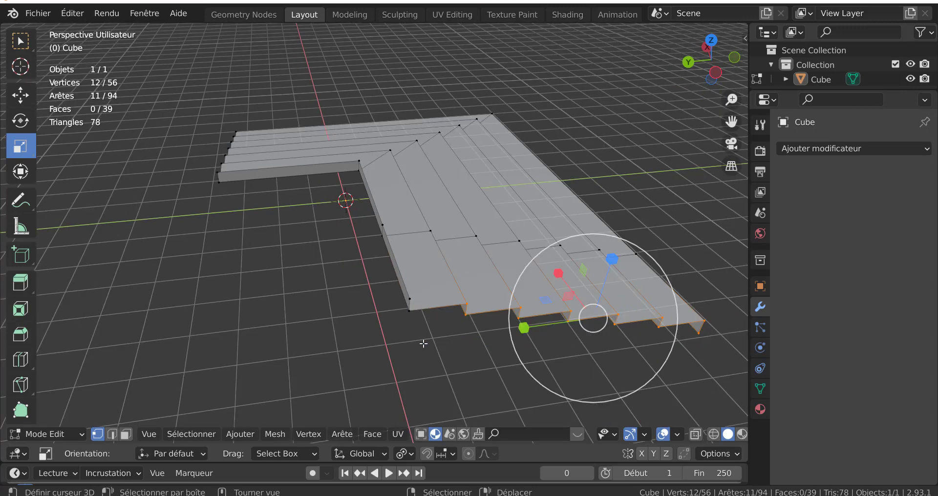
{"action": "right_click", "coordinate": [414, 302], "text": "shift"}
{"action": "right_click", "coordinate": [410, 315], "text": "shift"}
Step: Move the extruded end profile about 2.8 m along negative Y to angle the new stair section
{"action": "scroll", "coordinate": [424, 332], "scroll_direction": "down", "scroll_amount": 2}
{"action": "middle_click_drag", "start_coordinate": [435, 335], "coordinate": [441, 358], "text": "shift"}
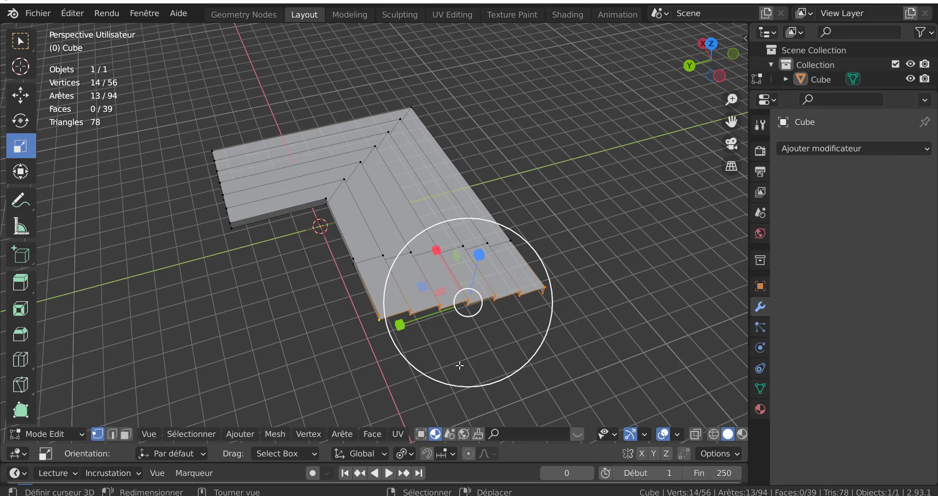
{"action": "key", "text": "g"}
{"action": "key", "text": "y"}
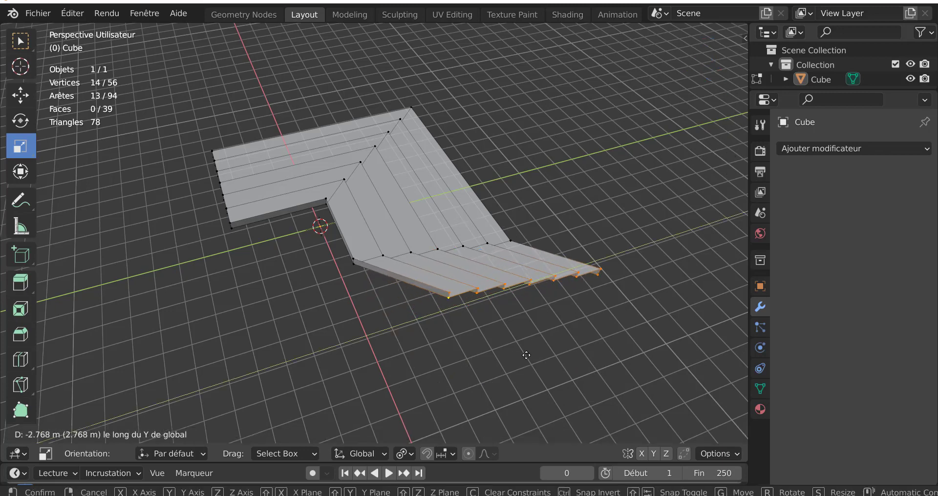
{"action": "left_click", "coordinate": [526, 355]}
Step: Extrude the offset stair profile about 7.5 m along negative X
{"action": "middle_click_drag", "start_coordinate": [524, 357], "coordinate": [465, 329]}
{"action": "key", "text": "e"}
{"action": "key", "text": "x"}
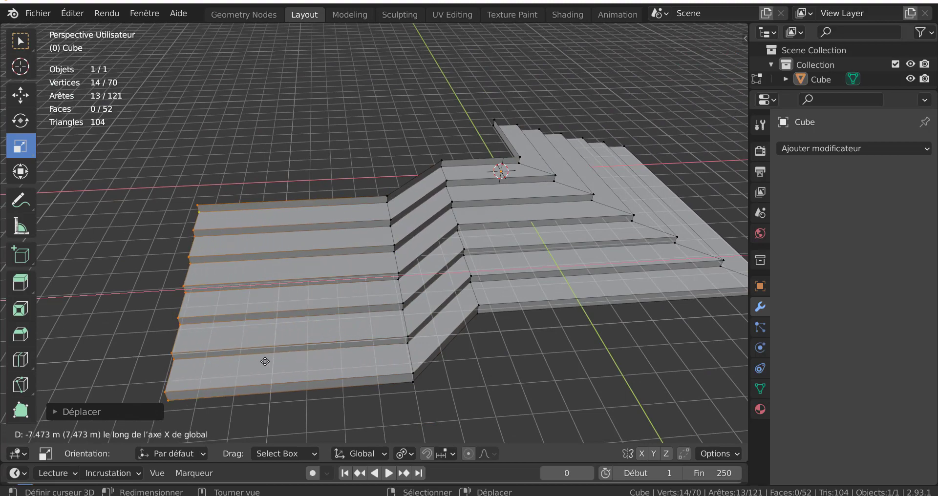
{"action": "left_click", "coordinate": [266, 361]}
Step: Add a Mirror modifier across the X axis to the stair mesh
{"action": "scroll", "coordinate": [281, 362], "scroll_direction": "down", "scroll_amount": 2}
{"action": "middle_click_drag", "start_coordinate": [415, 343], "coordinate": [498, 328]}
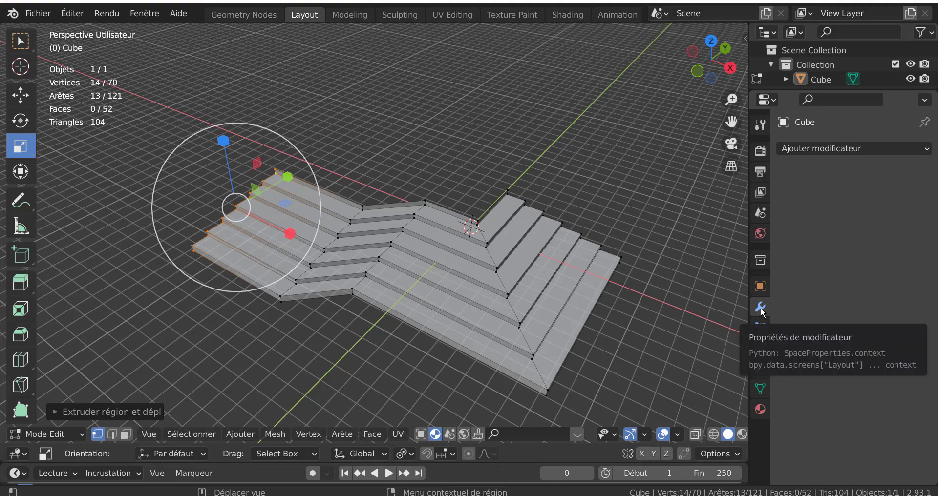
{"action": "left_click", "coordinate": [829, 148]}
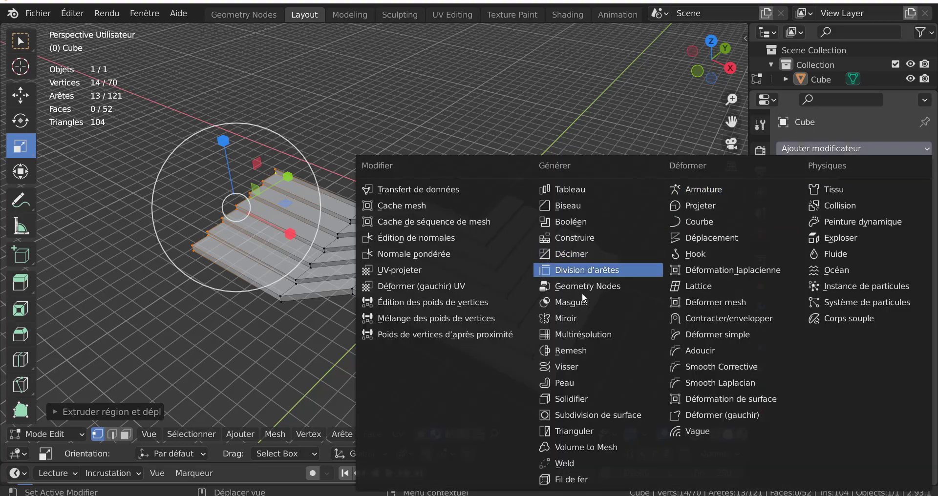
{"action": "left_click", "coordinate": [578, 318]}
{"action": "scroll", "coordinate": [578, 318], "scroll_direction": "down", "scroll_amount": 4}
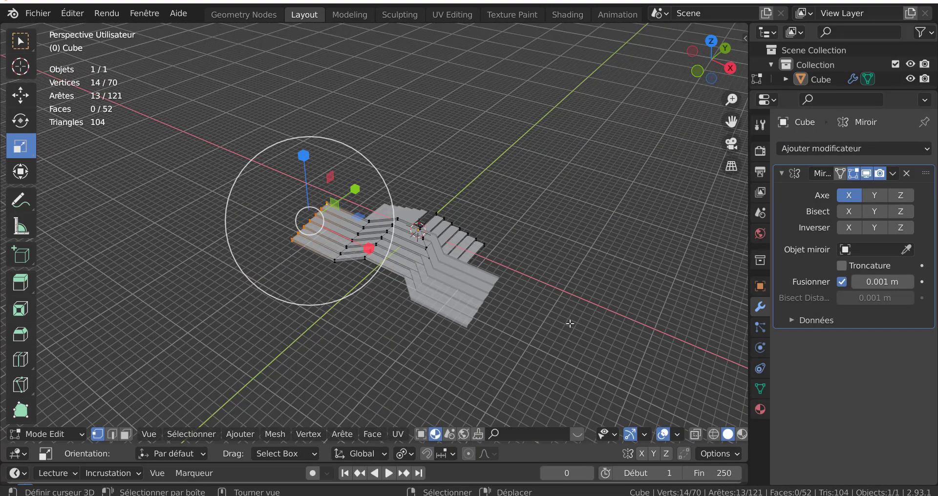
Step: Move the entire stair mesh along positive X until it is clear of its mirrored copy
{"action": "key", "text": "Tab"}
{"action": "key", "text": "Tab"}
{"action": "middle_click_drag", "start_coordinate": [504, 347], "coordinate": [542, 351]}
{"action": "key", "text": "a"}
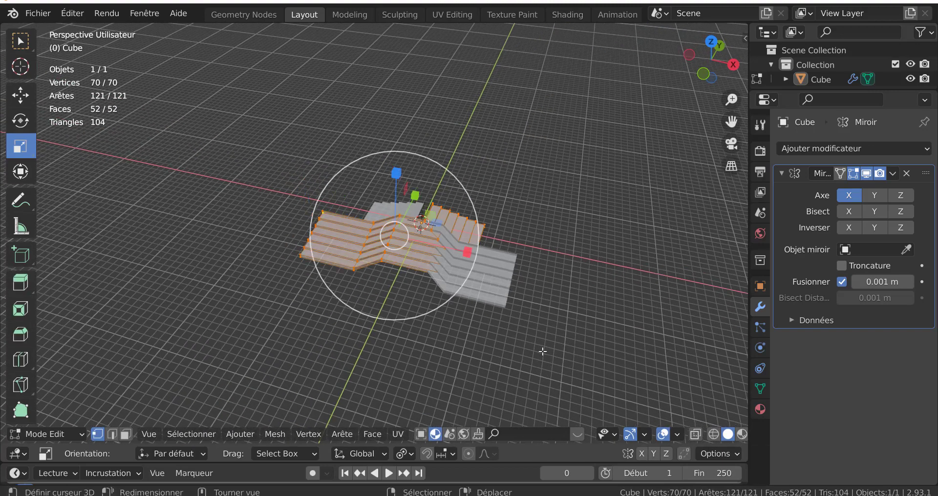
{"action": "key", "text": "g"}
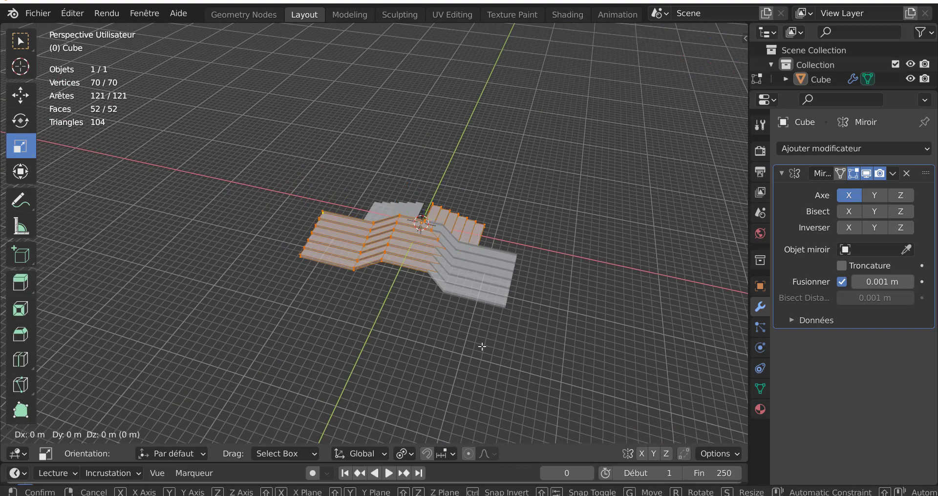
{"action": "key", "text": "x"}
{"action": "left_click", "coordinate": [621, 348]}
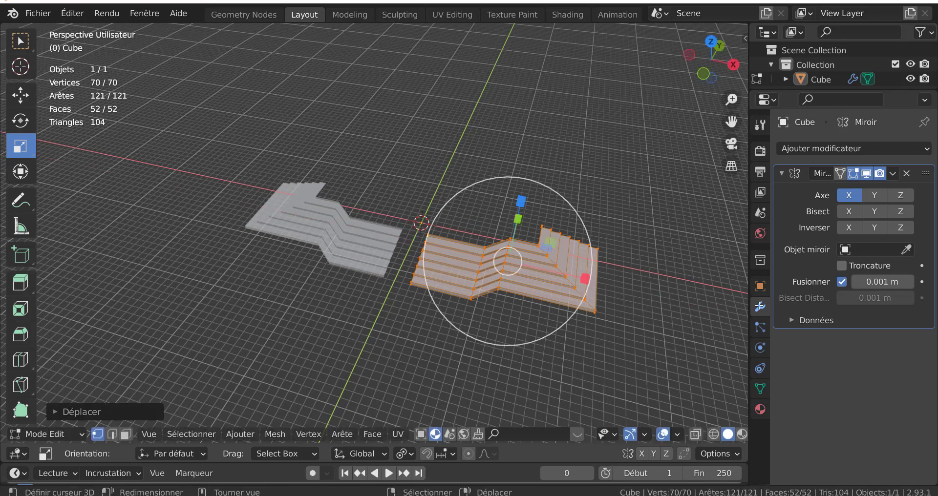
Step: Turn on clipping for the mirror and move the mesh along X until both halves join at the centre
{"action": "left_click", "coordinate": [841, 265]}
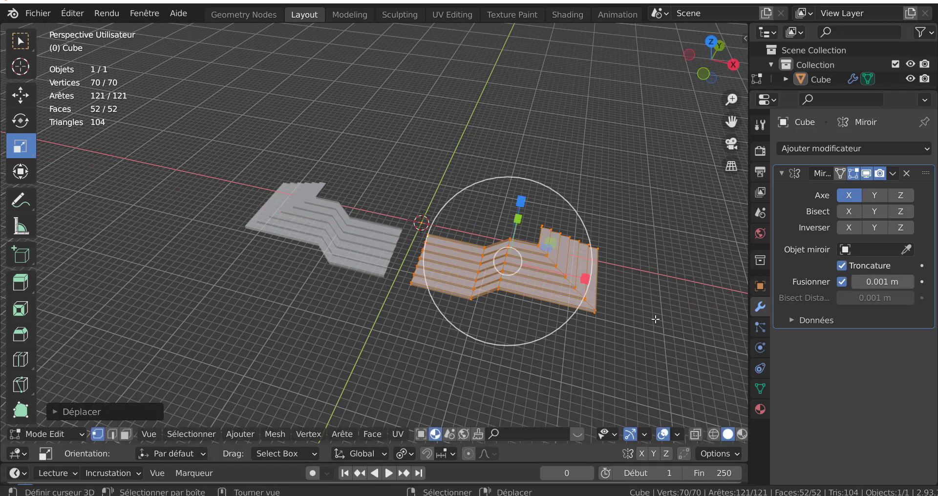
{"action": "key", "text": "g"}
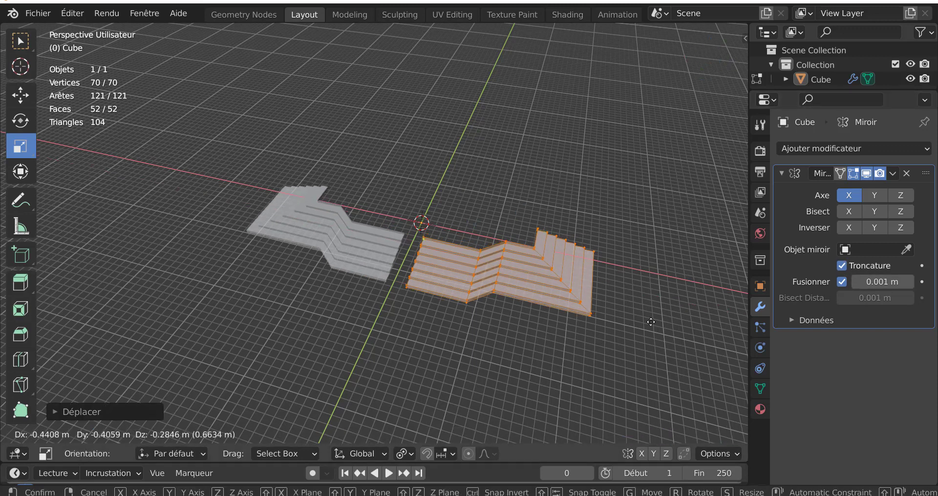
{"action": "right_click", "coordinate": [657, 314]}
{"action": "key", "text": "g"}
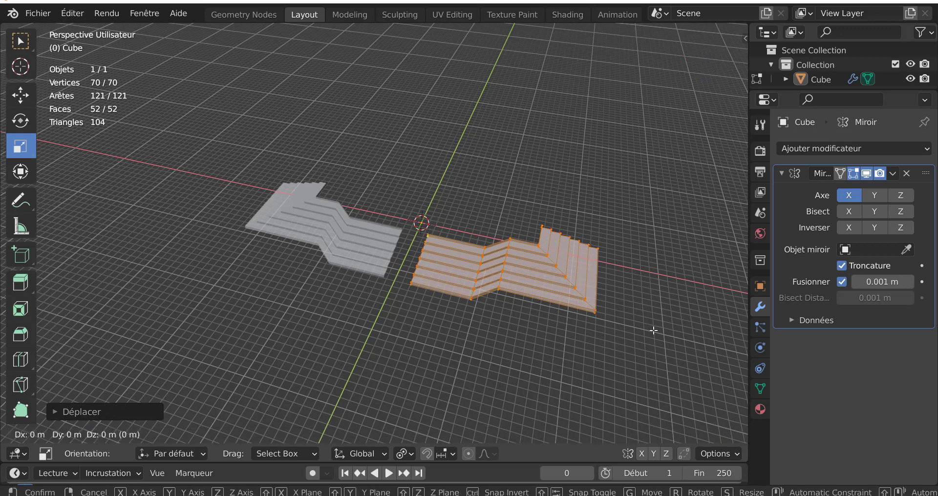
{"action": "key", "text": "x"}
{"action": "left_click", "coordinate": [665, 320]}
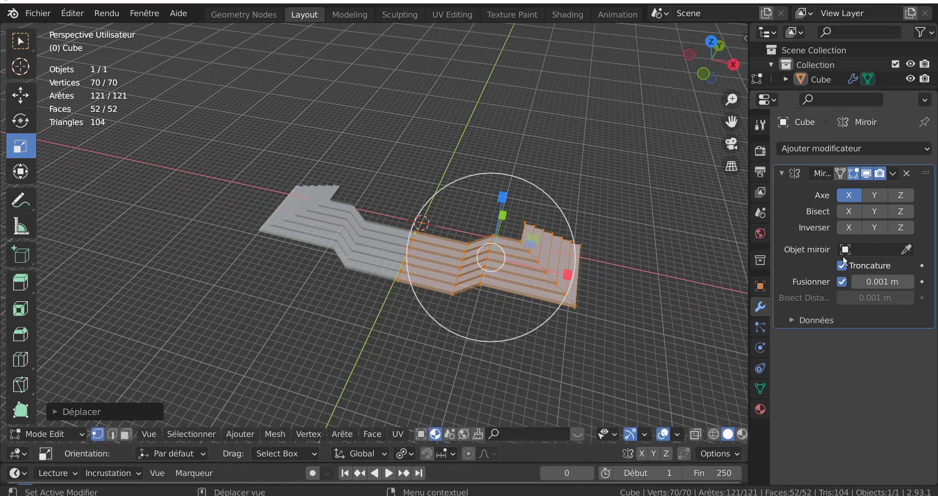
Step: Apply the Mirror modifier to the stair mesh in Object Mode
{"action": "key", "text": "Tab"}
{"action": "left_click", "coordinate": [892, 174]}
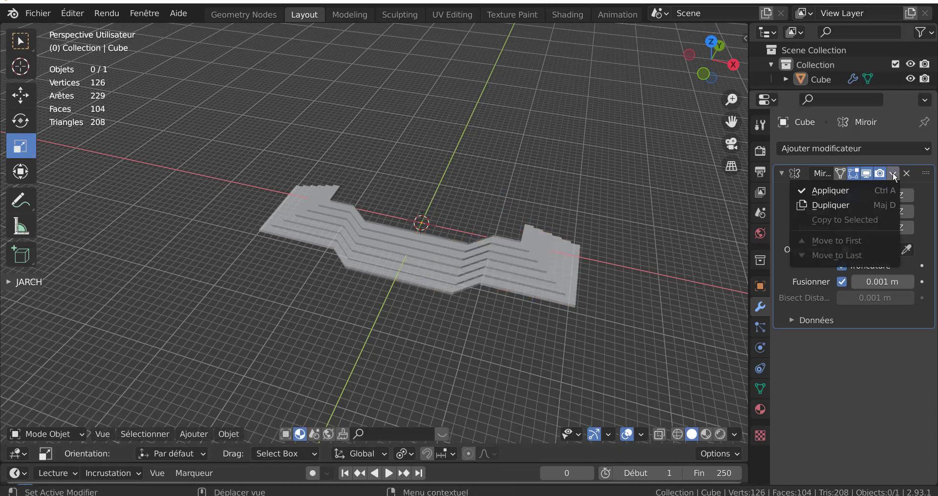
{"action": "left_click", "coordinate": [827, 189]}
Step: Bevel the edge loops along both outer corners of the stair mesh with 9 segments and a width of about 4.06 m
{"action": "middle_click_drag", "start_coordinate": [543, 307], "coordinate": [489, 312]}
{"action": "key", "text": "Tab"}
{"action": "left_click", "coordinate": [491, 309], "text": "alt"}
{"action": "middle_click_drag", "start_coordinate": [362, 345], "coordinate": [439, 391]}
{"action": "left_click", "coordinate": [156, 307], "text": "alt+shift"}
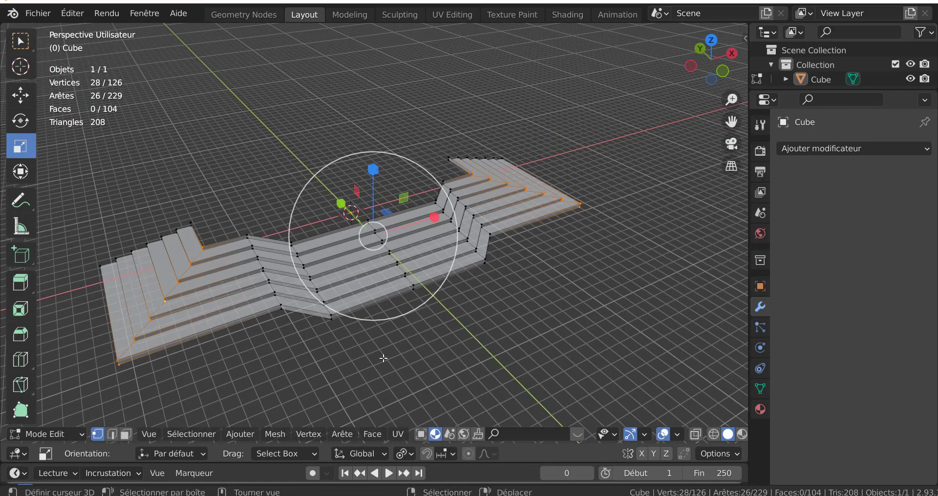
{"action": "middle_click_drag", "start_coordinate": [156, 306], "coordinate": [528, 364]}
{"action": "key", "text": "ctrl+b"}
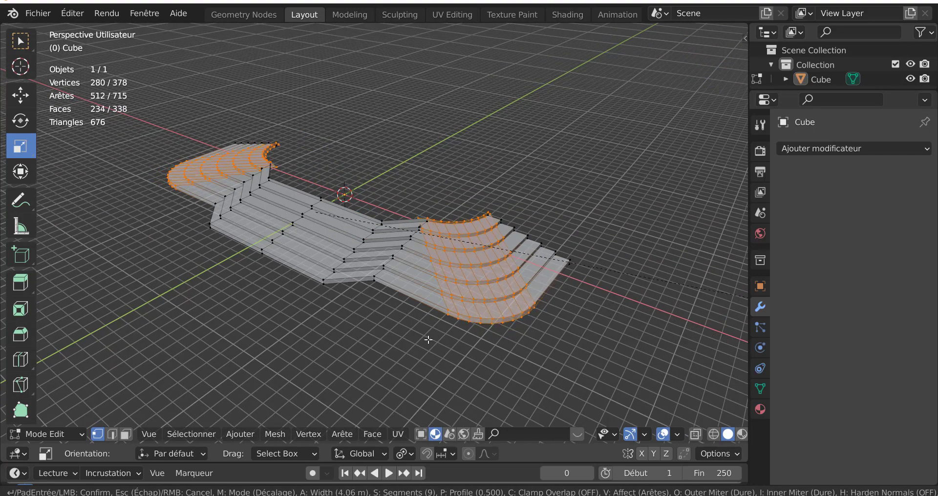
{"action": "left_click", "coordinate": [164, 333]}
{"action": "middle_click_drag", "start_coordinate": [251, 334], "coordinate": [327, 329]}
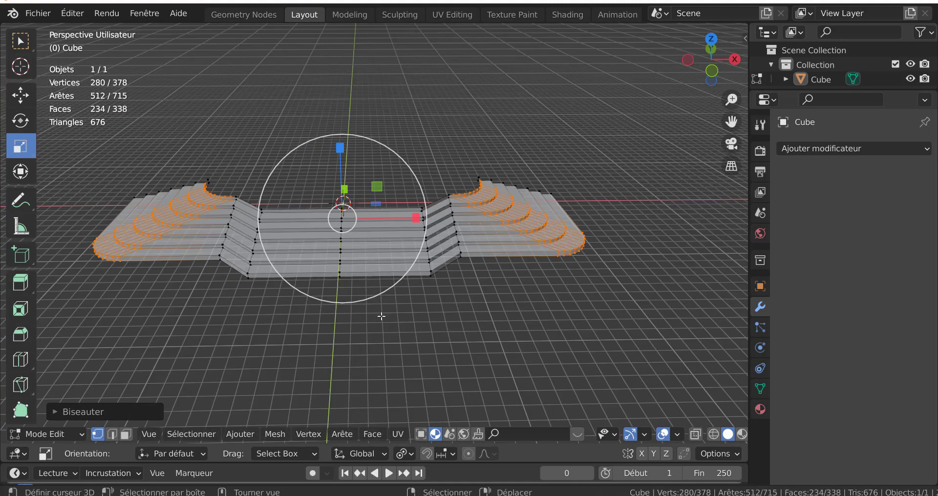
{"action": "scroll", "coordinate": [381, 314], "scroll_direction": "up", "scroll_amount": 2}
{"action": "left_click", "coordinate": [504, 242], "text": "alt"}
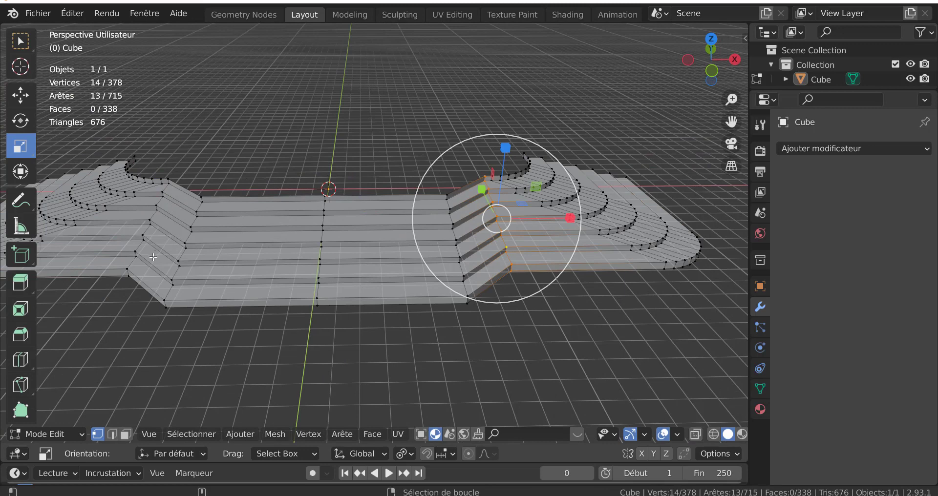
{"action": "left_click", "coordinate": [138, 246], "text": "alt+shift"}
{"action": "middle_click_drag", "start_coordinate": [230, 335], "coordinate": [243, 346]}
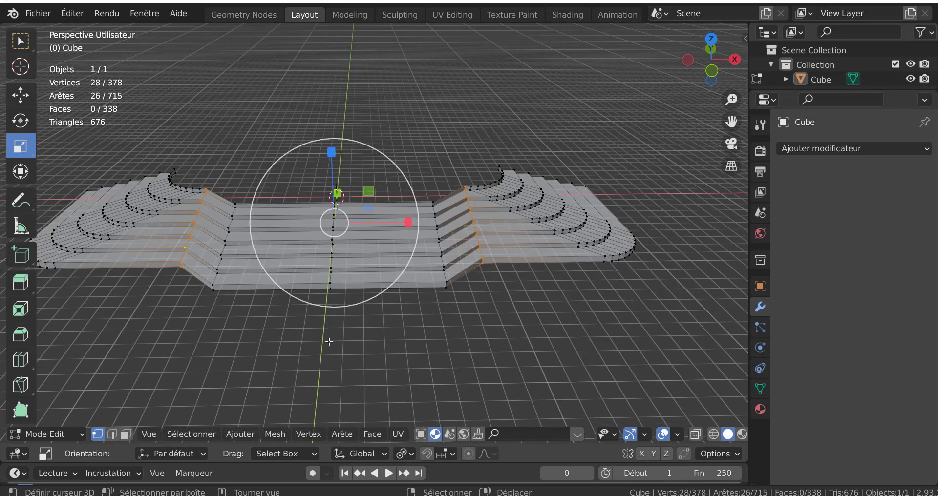
{"action": "key", "text": "ctrl+b"}
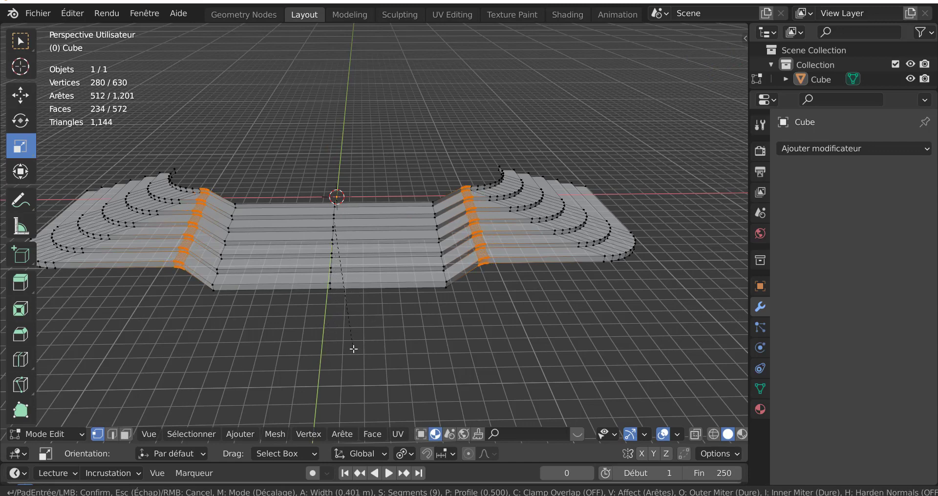
{"action": "right_click", "coordinate": [358, 349]}
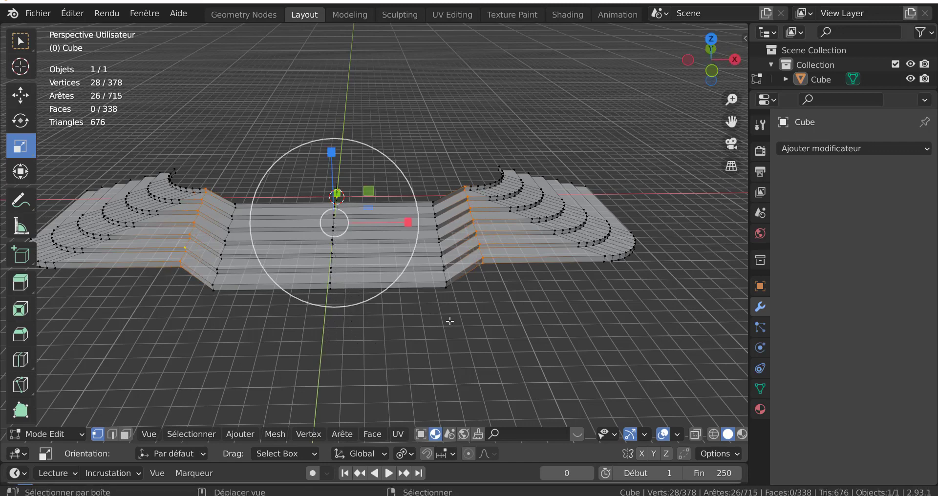
Step: Undo the wide outer-corner bevel and bevel the same two edge loops again with a narrower width and 9 segments
{"action": "middle_click_drag", "start_coordinate": [513, 311], "coordinate": [406, 335], "text": "shift"}
{"action": "key", "text": "ctrl+z"}
{"action": "key", "text": "ctrl+z"}
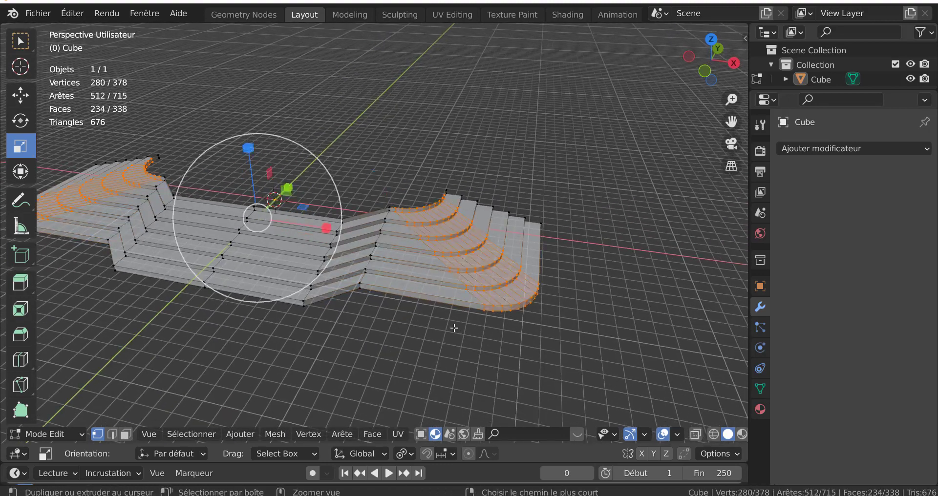
{"action": "key", "text": "ctrl+b"}
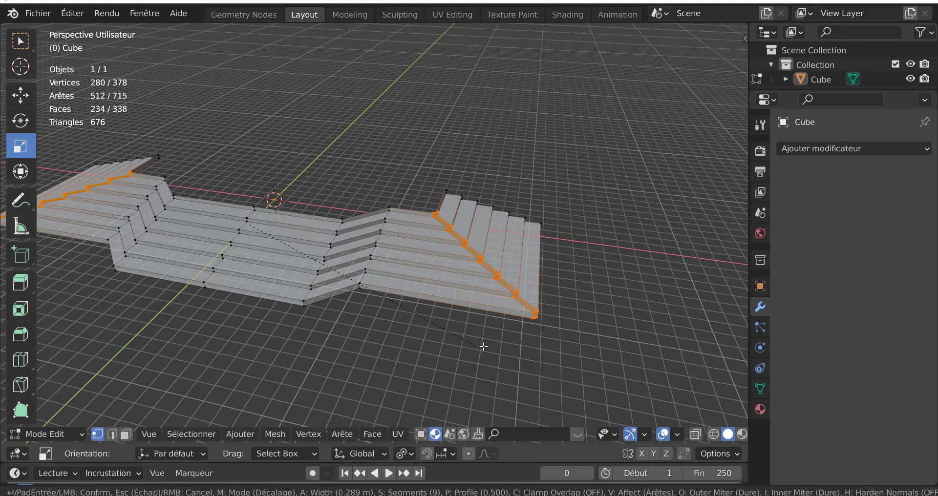
{"action": "left_click", "coordinate": [498, 348]}
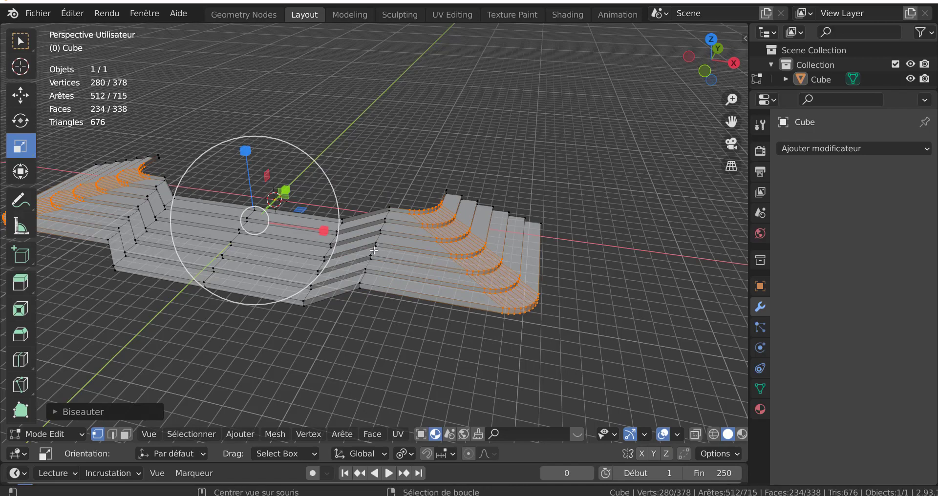
Step: Bevel the two inner-bend edge loops where the side sections meet the slanted parts, using 9 segments
{"action": "left_click", "coordinate": [364, 277], "text": "alt"}
{"action": "middle_click_drag", "start_coordinate": [371, 288], "coordinate": [375, 357]}
{"action": "left_click", "coordinate": [131, 289], "text": "alt+shift"}
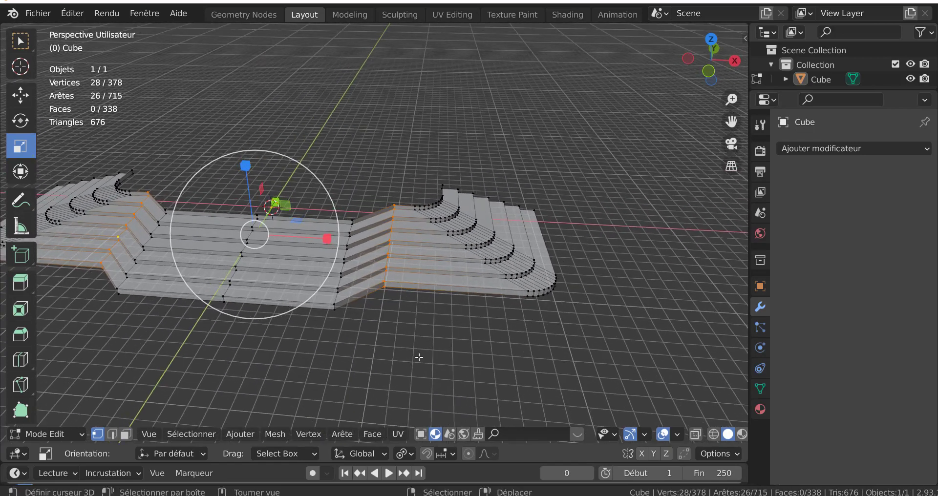
{"action": "key", "text": "ctrl+b"}
{"action": "left_click", "coordinate": [437, 351]}
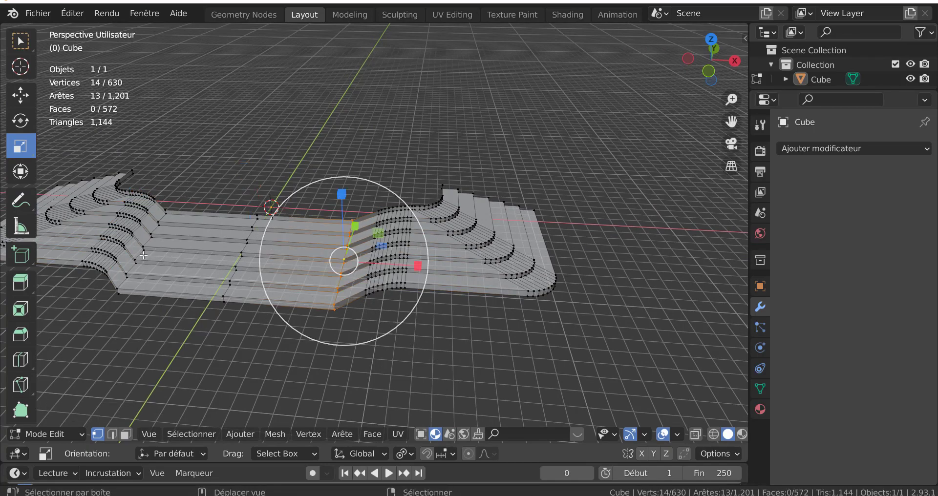
Step: Bevel the two edge loops at the front corners of the central section with 9 segments
{"action": "key", "text": "Tab"}
{"action": "left_click", "coordinate": [269, 386]}
{"action": "middle_click_drag", "start_coordinate": [270, 386], "coordinate": [371, 385]}
{"action": "key", "text": "Tab"}
{"action": "scroll", "coordinate": [370, 386], "scroll_direction": "up", "scroll_amount": 1}
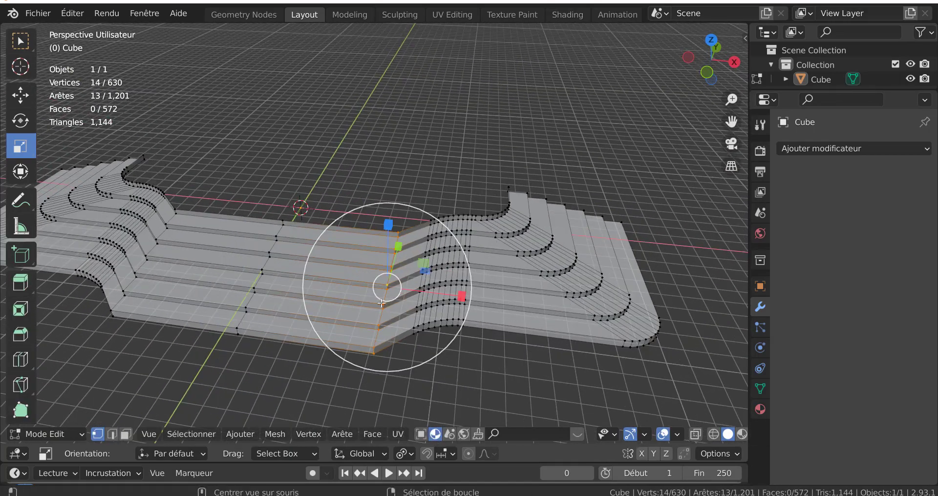
{"action": "left_click", "coordinate": [138, 285], "text": "alt+shift"}
{"action": "middle_click_drag", "start_coordinate": [139, 286], "coordinate": [429, 374]}
{"action": "key", "text": "ctrl+b"}
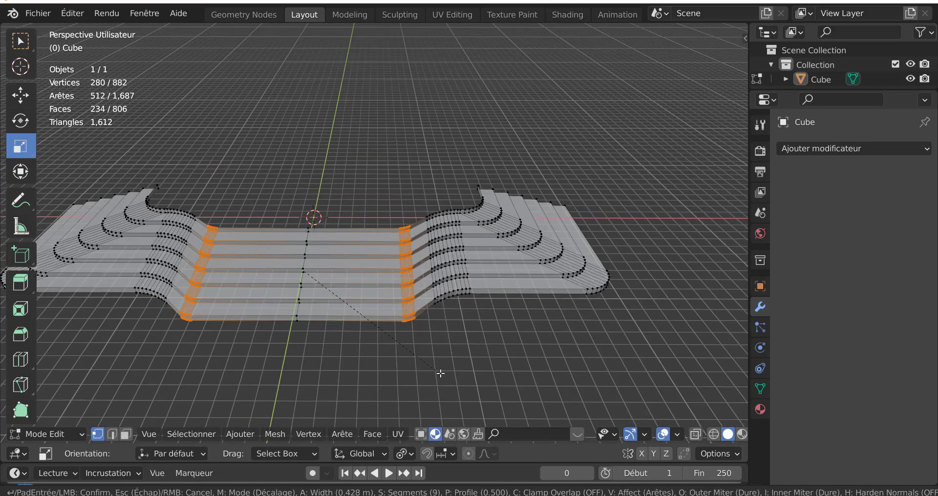
{"action": "scroll", "coordinate": [442, 373], "scroll_direction": "up", "scroll_amount": 8}
{"action": "left_click", "coordinate": [456, 373]}
Step: Join the two end vertices of the innermost top step with an edge across the open back
{"action": "key", "text": "Tab"}
{"action": "middle_click_drag", "start_coordinate": [456, 376], "coordinate": [320, 313]}
{"action": "key", "text": "Tab"}
{"action": "left_click", "coordinate": [259, 255]}
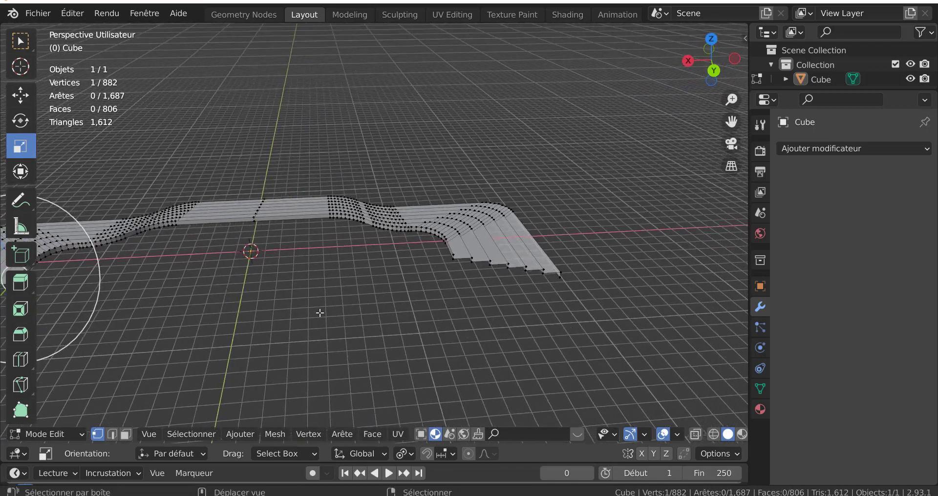
{"action": "left_click", "coordinate": [456, 256], "text": "shift"}
{"action": "middle_click_drag", "start_coordinate": [442, 263], "coordinate": [521, 282]}
{"action": "middle_click_drag", "start_coordinate": [411, 332], "coordinate": [469, 312], "text": "shift"}
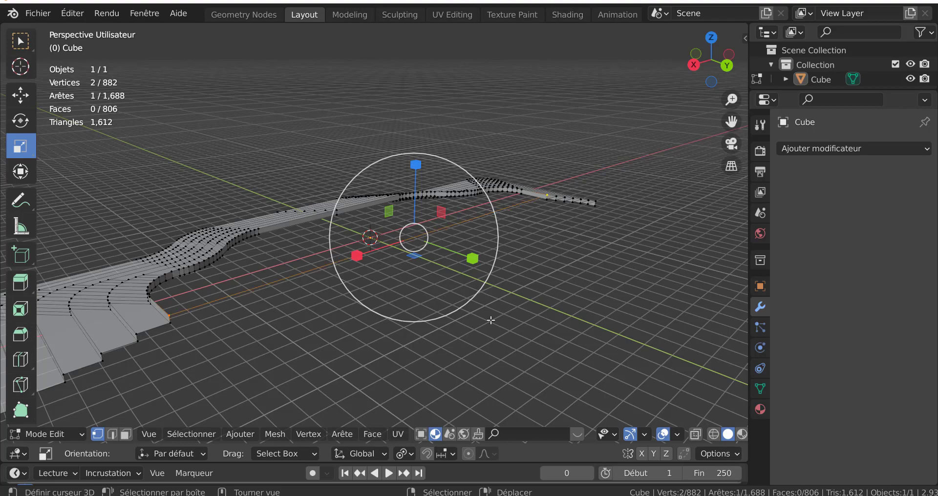
Step: Select the closed loop along the upper rim of the innermost step and fill it with a top face
{"action": "key", "text": "alt+a"}
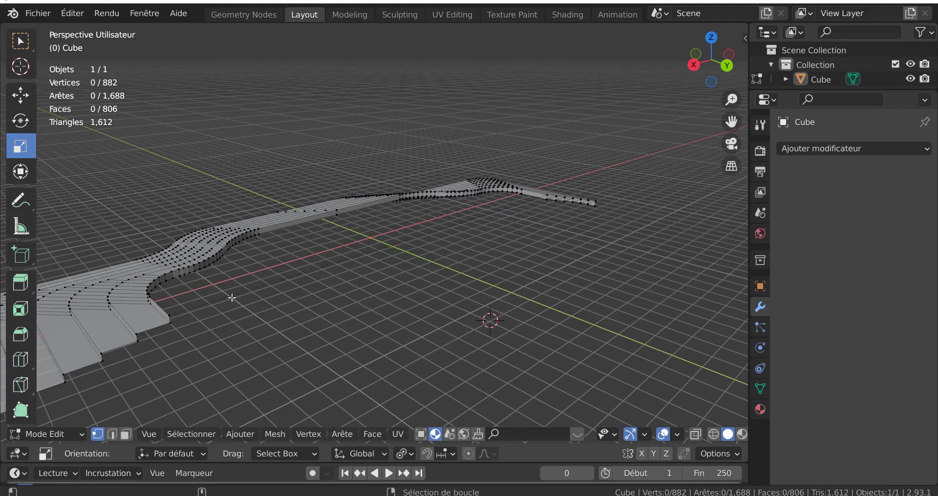
{"action": "right_click", "coordinate": [232, 295], "text": "alt"}
{"action": "middle_click_drag", "start_coordinate": [261, 298], "coordinate": [282, 296]}
{"action": "right_click", "coordinate": [223, 313], "text": "alt"}
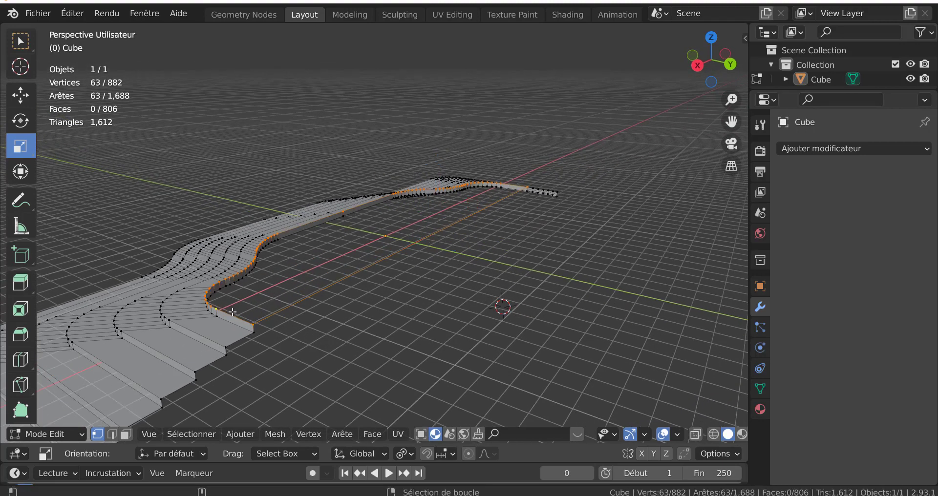
{"action": "middle_click_drag", "start_coordinate": [352, 332], "coordinate": [313, 361]}
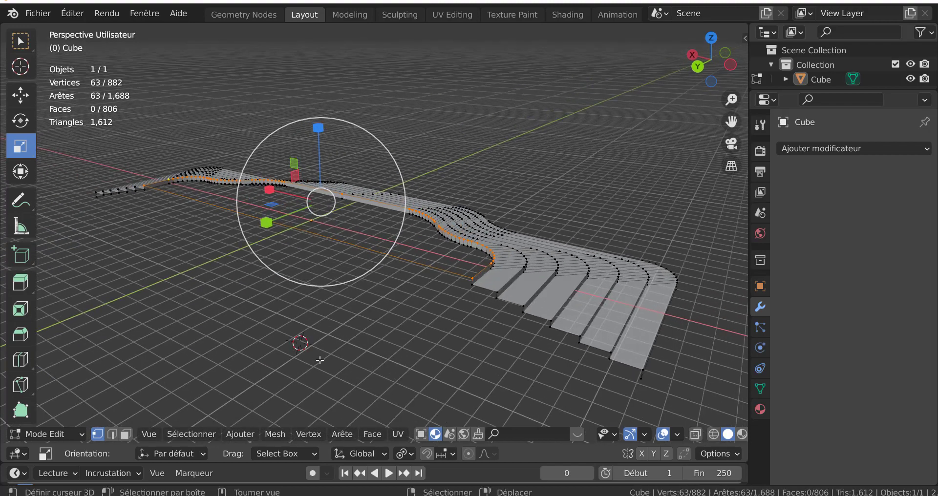
{"action": "scroll", "coordinate": [320, 361], "scroll_direction": "up", "scroll_amount": 2}
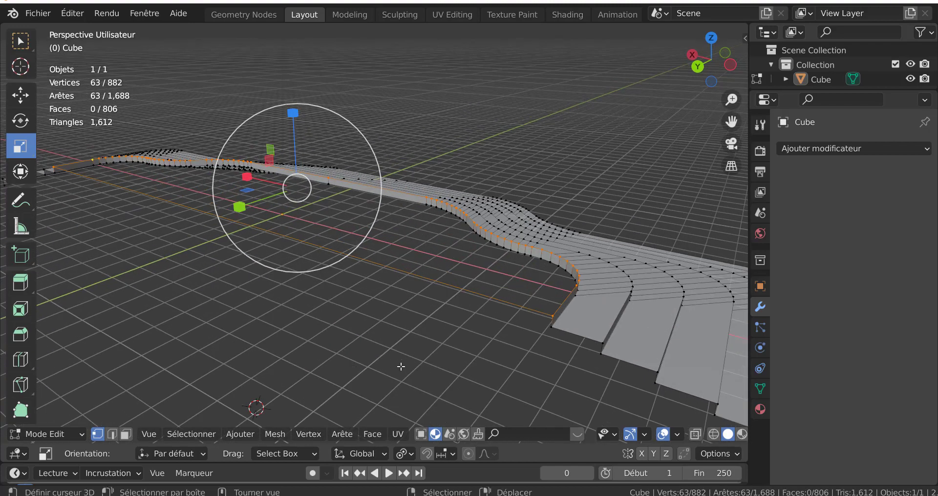
{"action": "key", "text": "f"}
Step: Join the two outermost bottom vertices at the open back of the mesh with an edge
{"action": "middle_click_drag", "start_coordinate": [403, 360], "coordinate": [98, 364]}
{"action": "right_click", "coordinate": [86, 335]}
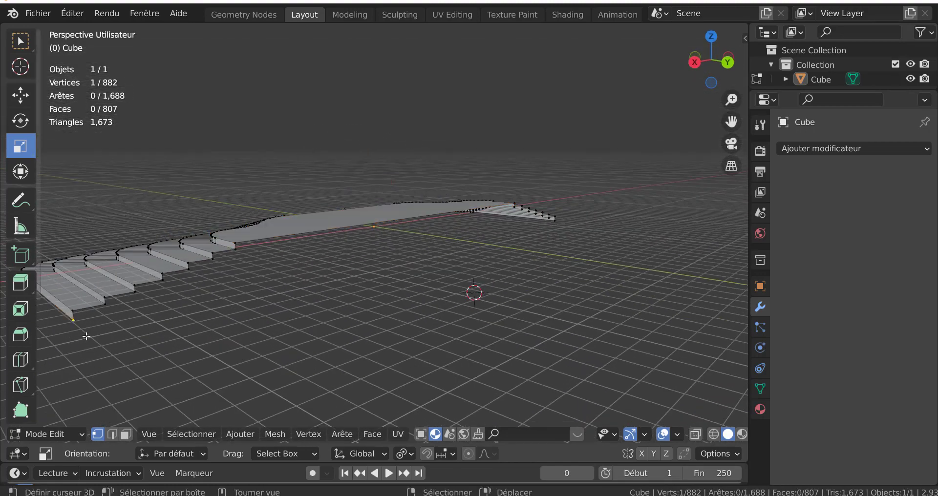
{"action": "middle_click_drag", "start_coordinate": [383, 351], "coordinate": [303, 358]}
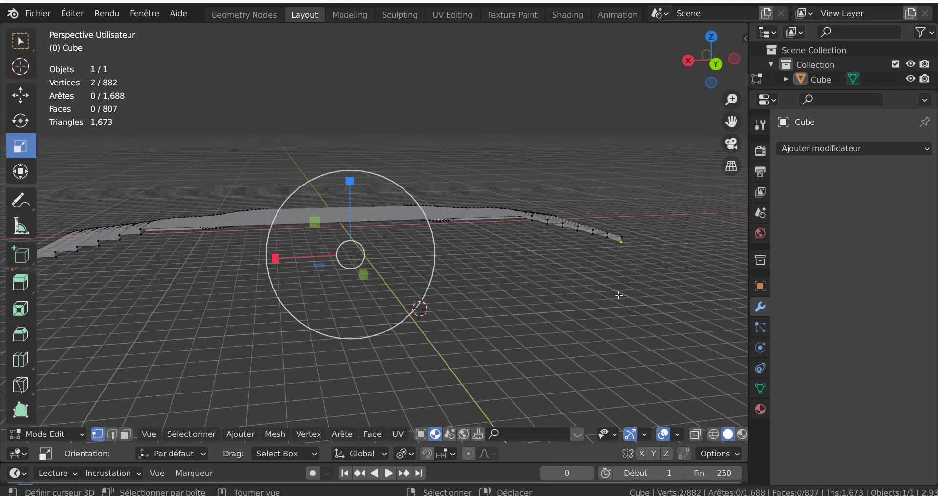
{"action": "middle_click_drag", "start_coordinate": [542, 277], "coordinate": [497, 327]}
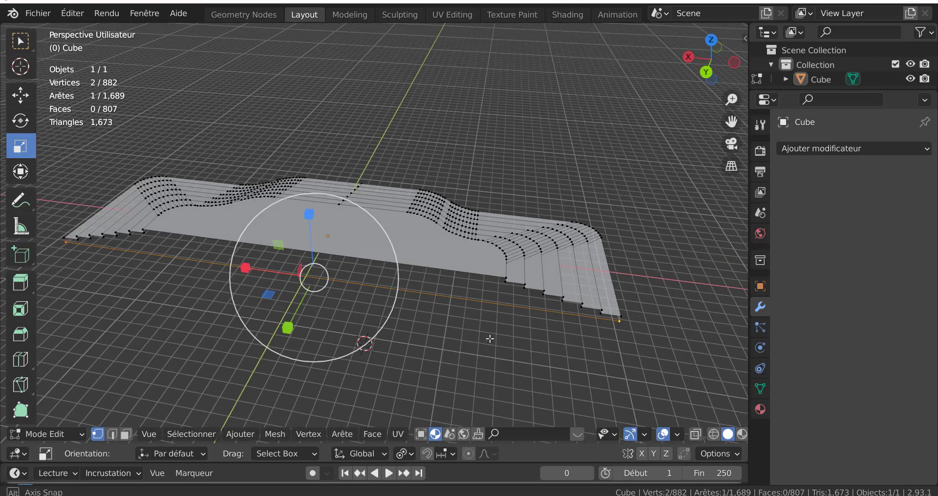
Step: Fill the stepped boundary loop at the back with a face and return to Object Mode
{"action": "right_click", "coordinate": [496, 327], "text": "alt"}
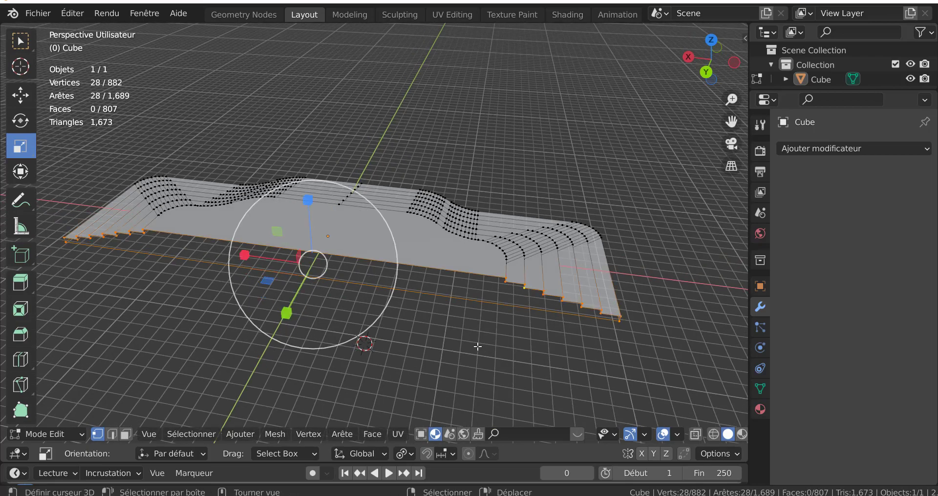
{"action": "key", "text": "f"}
{"action": "key", "text": "Tab"}
{"action": "middle_click_drag", "start_coordinate": [427, 356], "coordinate": [637, 360]}
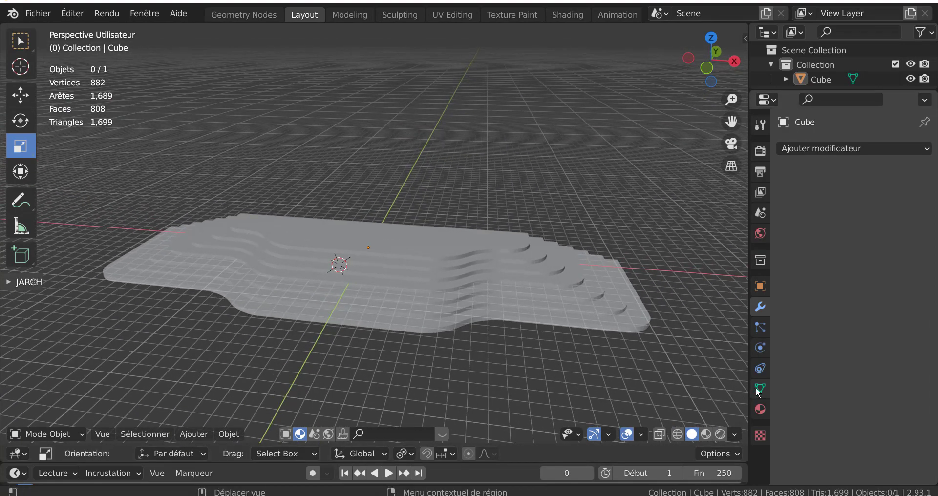
Step: Review the 3D-Print analysis of the mesh and select its non-manifold edges to locate the remaining opening
{"action": "key", "text": "n"}
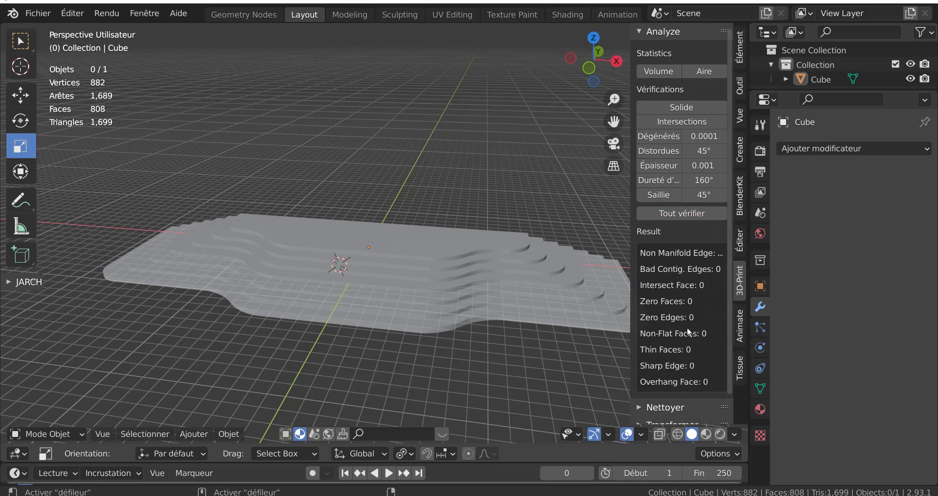
{"action": "left_click_drag", "start_coordinate": [631, 270], "coordinate": [569, 270]}
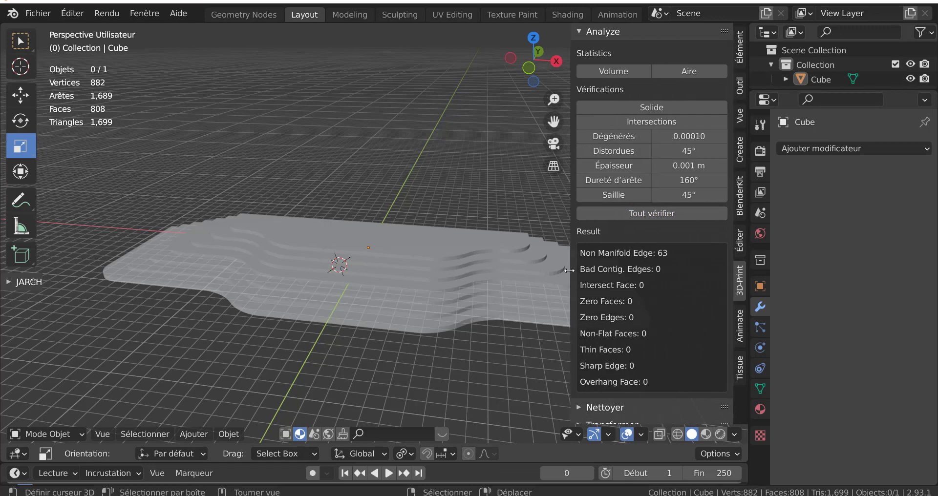
{"action": "middle_click_drag", "start_coordinate": [474, 326], "coordinate": [389, 303]}
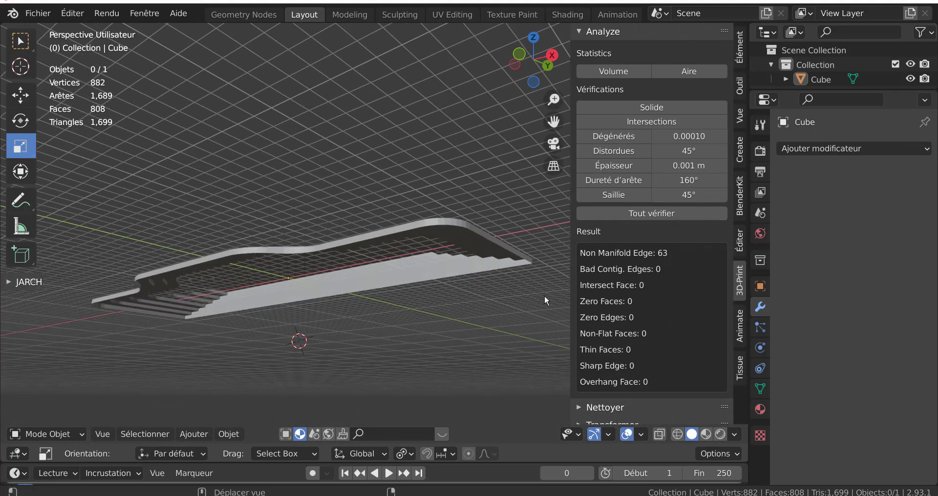
{"action": "left_click", "coordinate": [593, 253]}
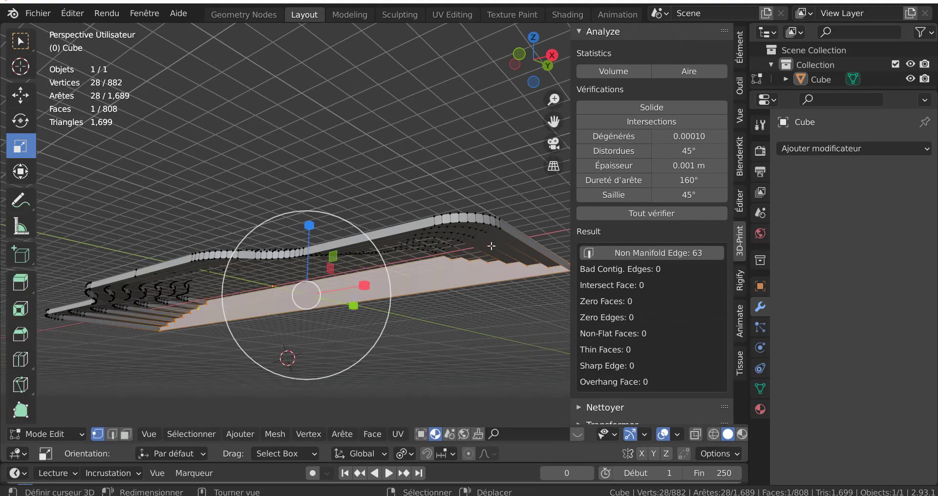
{"action": "left_click", "coordinate": [616, 253]}
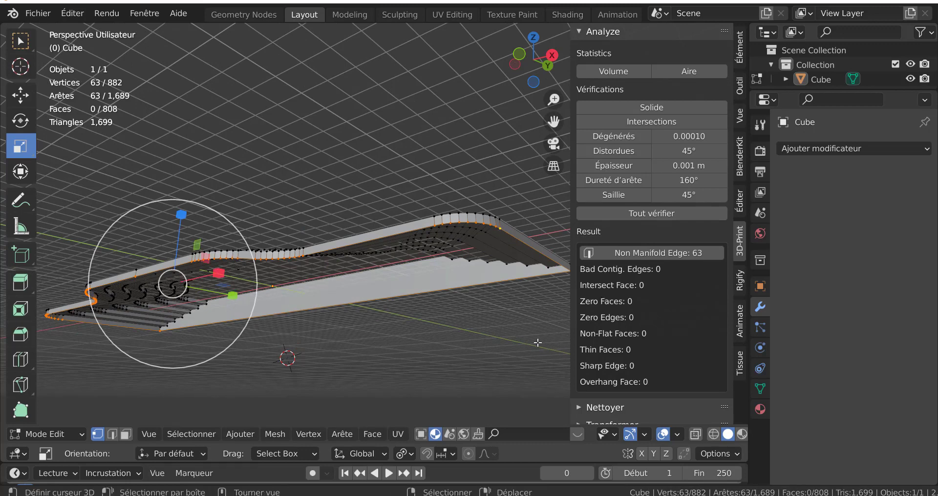
{"action": "key", "text": "Tab"}
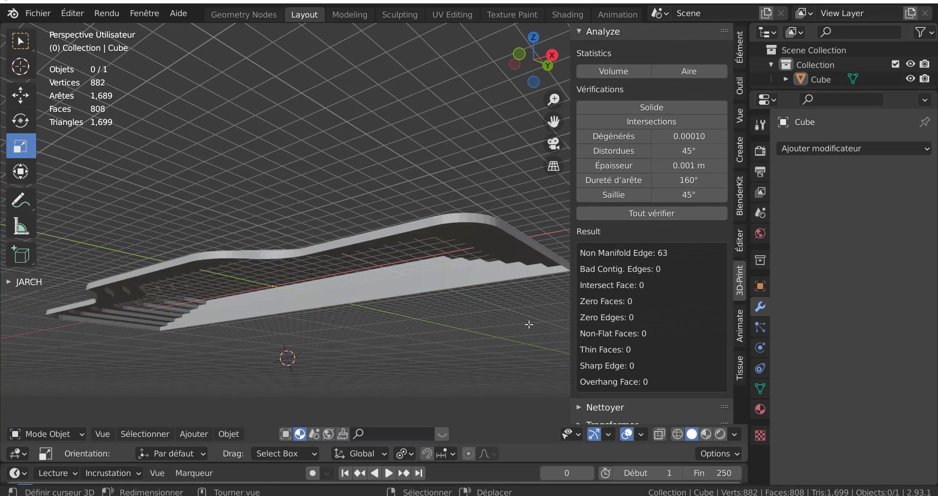
{"action": "left_click", "coordinate": [634, 252]}
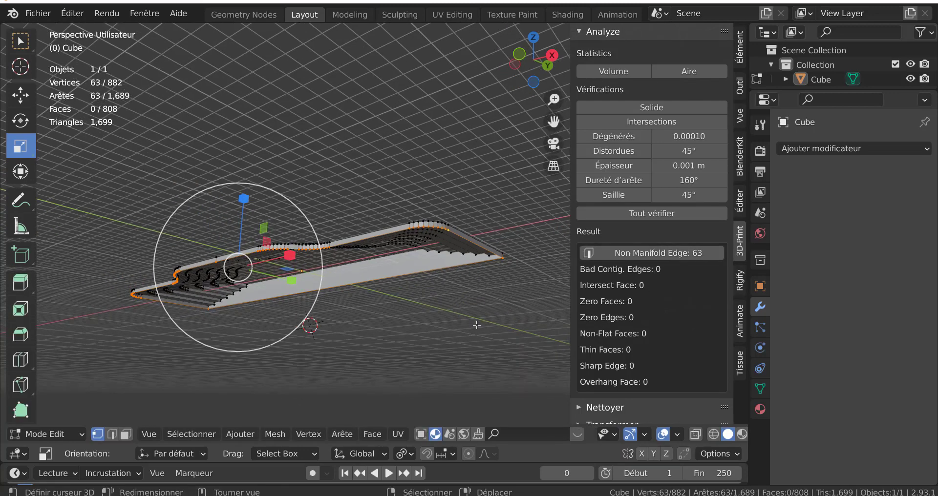
Step: Close the open underside of the mesh with the 3D-Print cleanup that makes it manifold
{"action": "scroll", "coordinate": [664, 348], "scroll_direction": "down", "scroll_amount": 2}
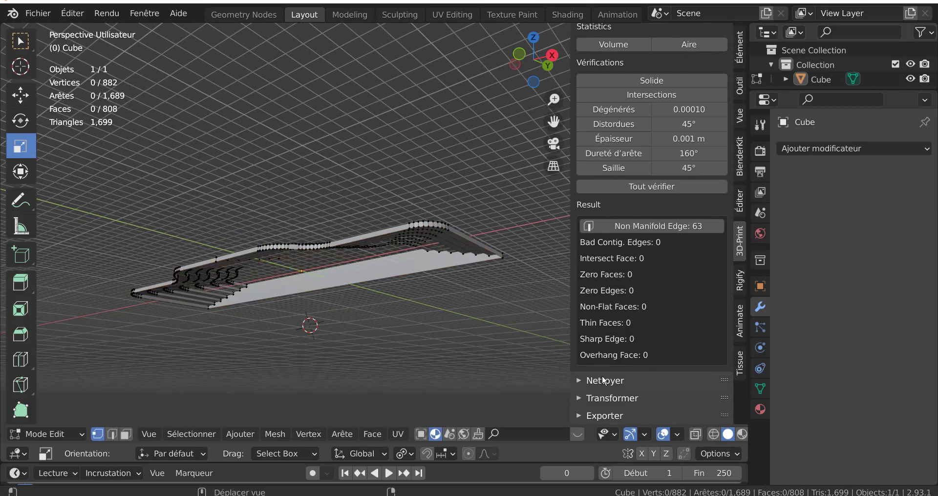
{"action": "left_click", "coordinate": [593, 386]}
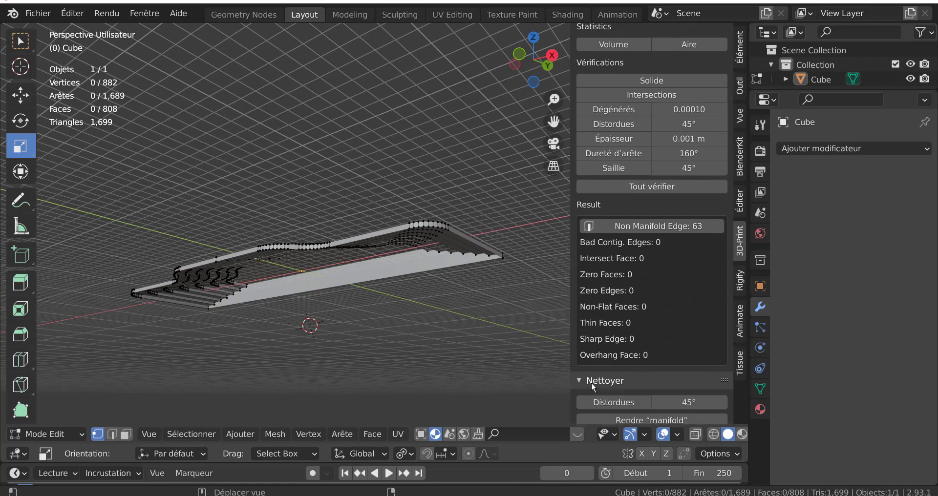
{"action": "scroll", "coordinate": [591, 384], "scroll_direction": "down", "scroll_amount": 3}
{"action": "left_click", "coordinate": [634, 376]}
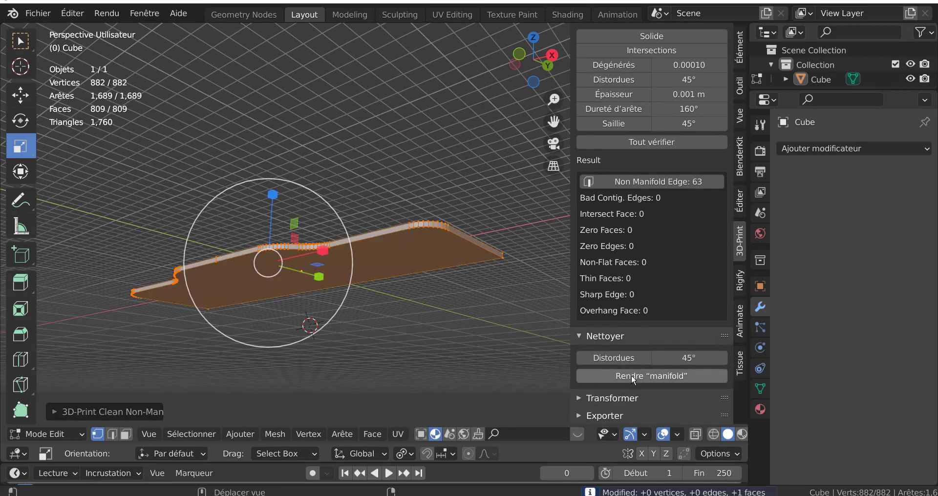
Step: Run all the 3D-Print checks again on the closed mesh and inspect the model in Object Mode with a wider viewport
{"action": "left_click", "coordinate": [652, 144]}
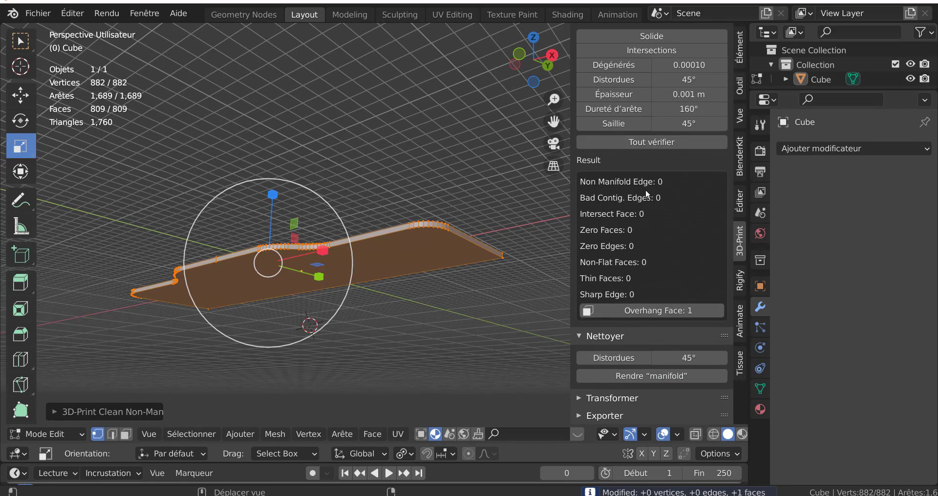
{"action": "key", "text": "Tab"}
{"action": "middle_click_drag", "start_coordinate": [491, 322], "coordinate": [531, 313]}
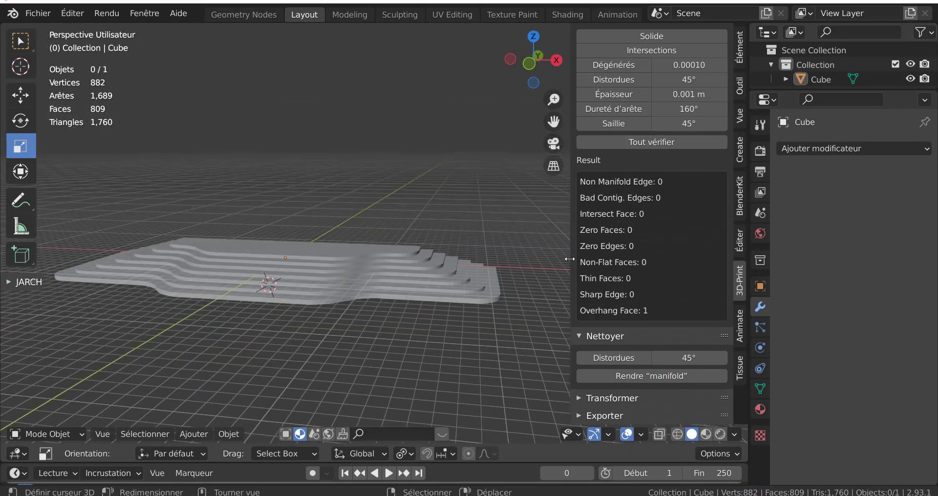
{"action": "left_click_drag", "start_coordinate": [565, 260], "coordinate": [624, 262]}
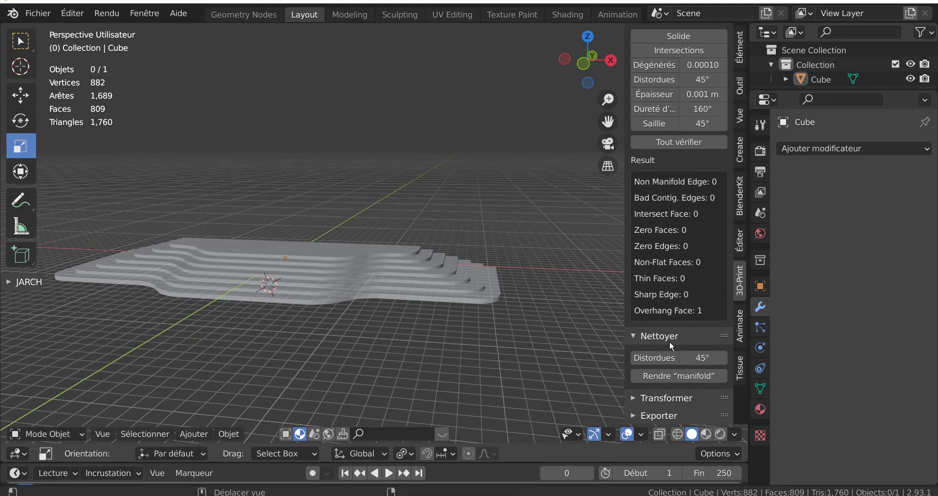
{"action": "middle_click_drag", "start_coordinate": [562, 323], "coordinate": [574, 338]}
Step: In Edit Mode with edge selection, select only the curved upper edge loop along the front of the top step
{"action": "key", "text": "Tab"}
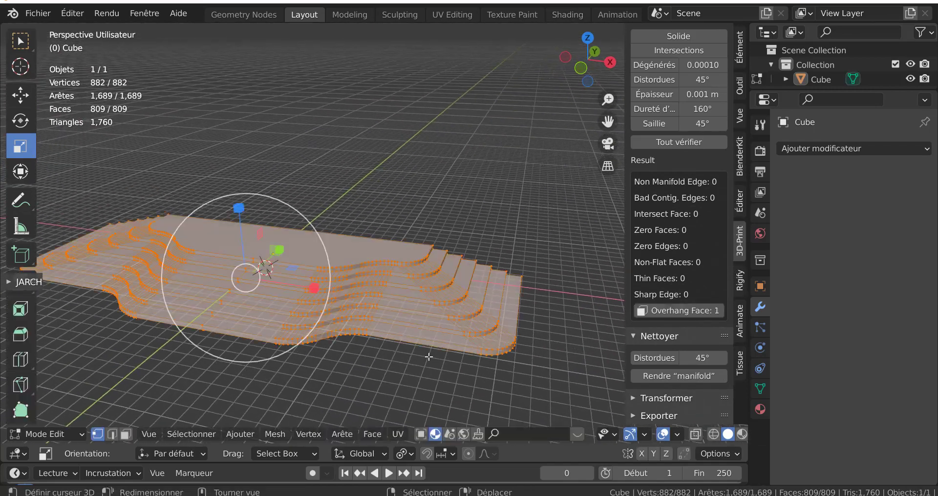
{"action": "middle_click_drag", "start_coordinate": [426, 357], "coordinate": [520, 345]}
{"action": "middle_click_drag", "start_coordinate": [401, 366], "coordinate": [469, 289], "text": "shift"}
{"action": "scroll", "coordinate": [400, 321], "scroll_direction": "up", "scroll_amount": 3}
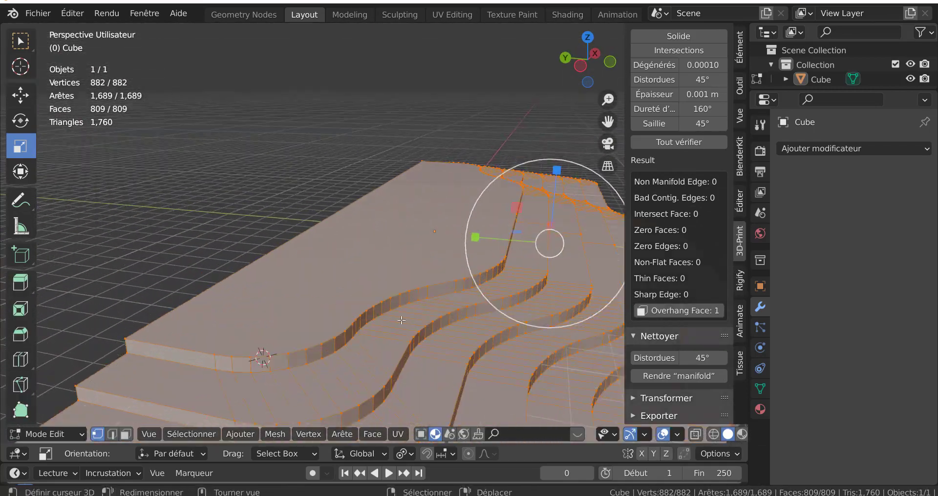
{"action": "left_click", "coordinate": [377, 308], "text": "alt"}
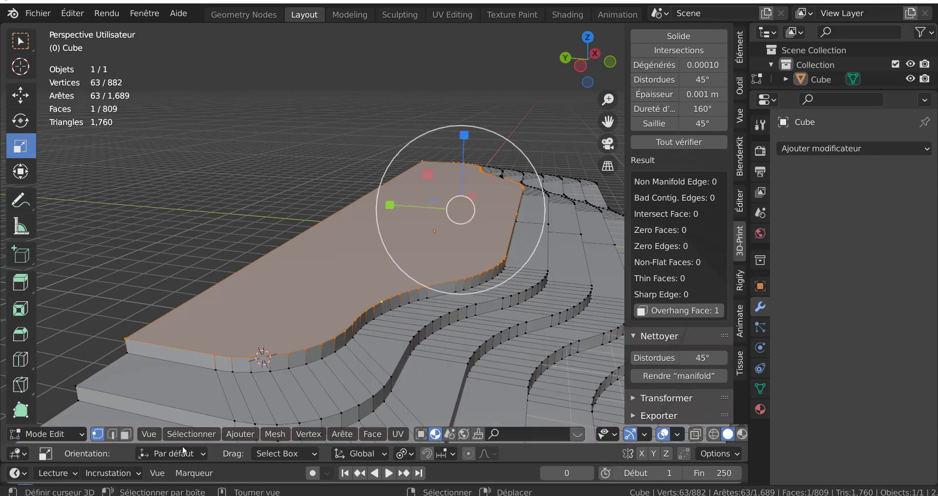
{"action": "left_click", "coordinate": [111, 434]}
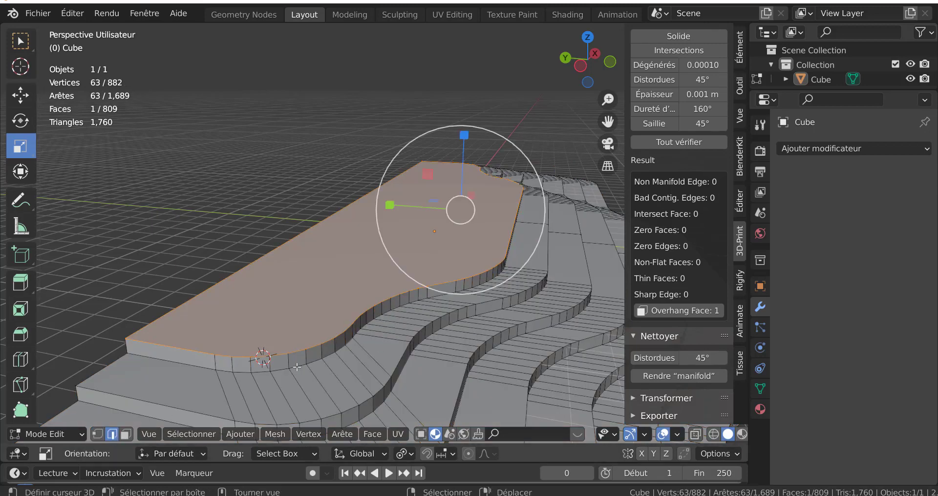
{"action": "left_click", "coordinate": [357, 323], "text": "alt"}
{"action": "left_click", "coordinate": [241, 365], "text": "alt"}
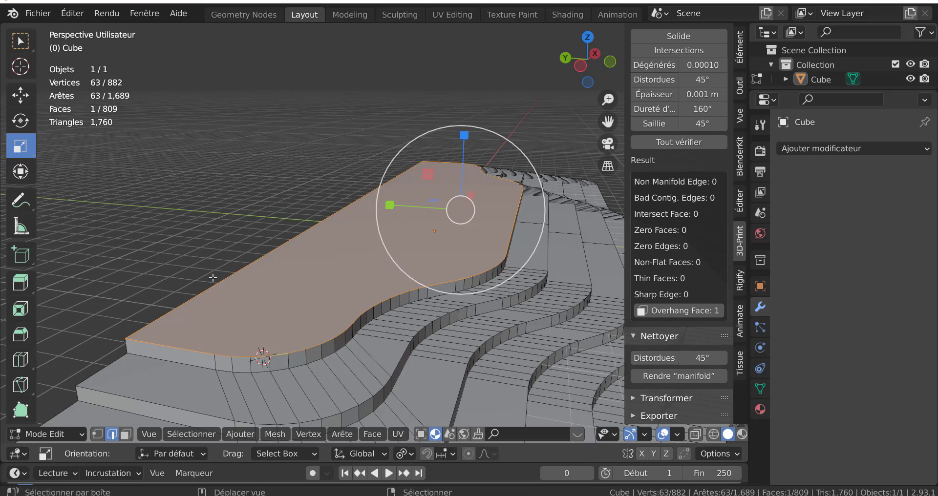
Step: Add the upper front edge loops of the six lower steps to the selection
{"action": "middle_click_drag", "start_coordinate": [379, 349], "coordinate": [344, 294], "text": "shift"}
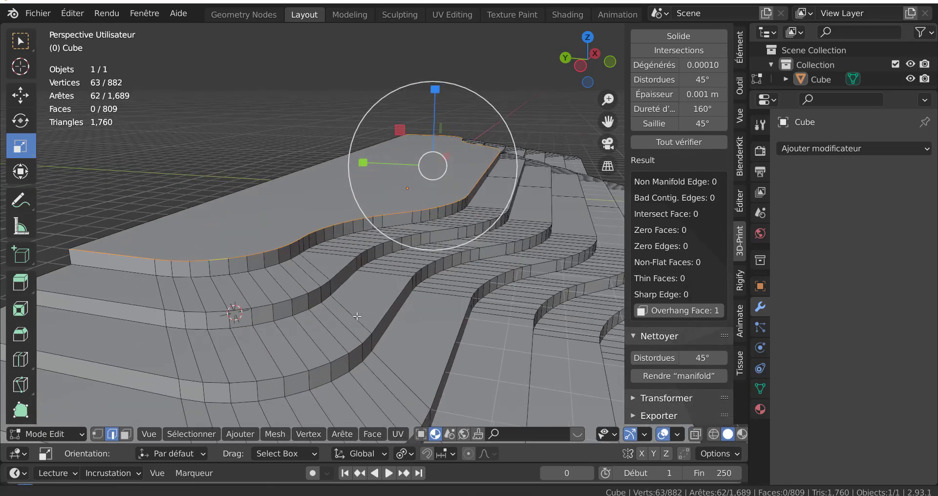
{"action": "right_click", "coordinate": [344, 269], "text": "alt+shift"}
{"action": "right_click", "coordinate": [389, 312], "text": "alt+shift"}
{"action": "left_click", "coordinate": [449, 347], "text": "alt+shift"}
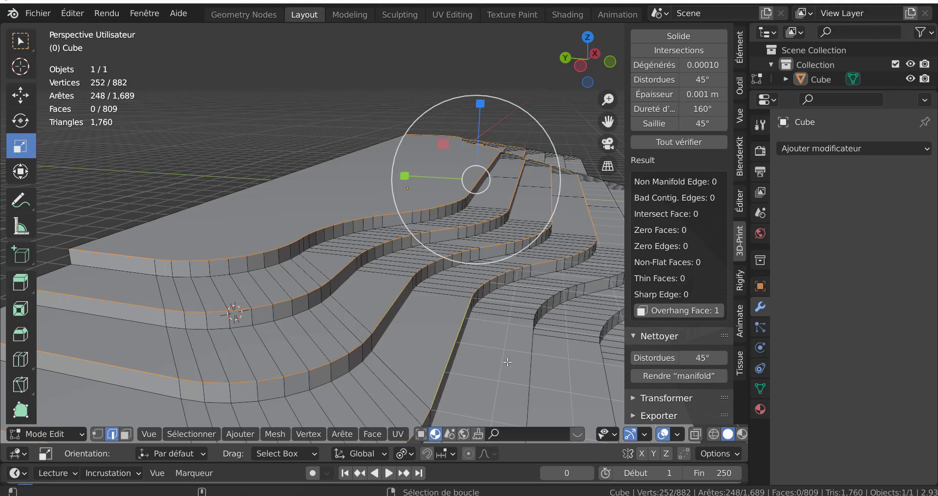
{"action": "left_click", "coordinate": [529, 370], "text": "alt+shift"}
{"action": "middle_click_drag", "start_coordinate": [522, 366], "coordinate": [435, 315], "text": "shift"}
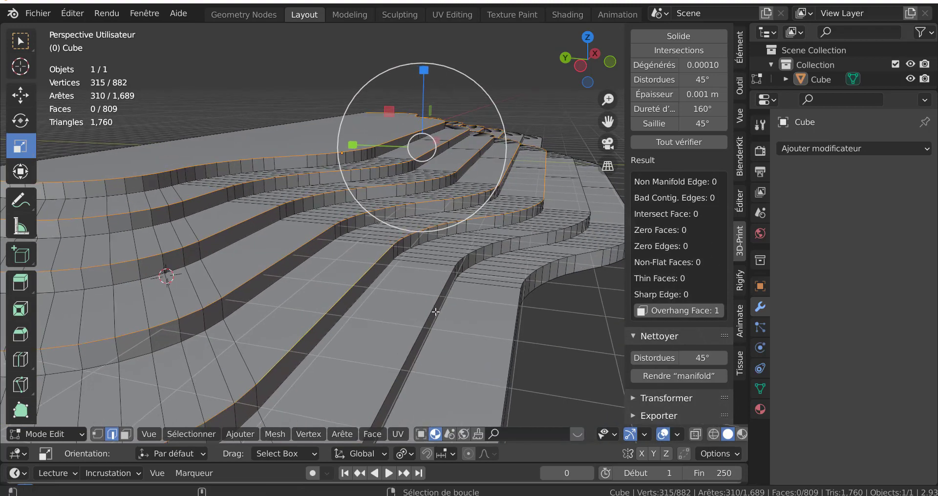
{"action": "left_click", "coordinate": [434, 311], "text": "alt+shift"}
{"action": "right_click", "coordinate": [511, 348], "text": "alt+shift"}
{"action": "scroll", "coordinate": [511, 349], "scroll_direction": "down", "scroll_amount": 4}
{"action": "middle_click_drag", "start_coordinate": [513, 349], "coordinate": [460, 354]}
{"action": "scroll", "coordinate": [469, 355], "scroll_direction": "up", "scroll_amount": 5}
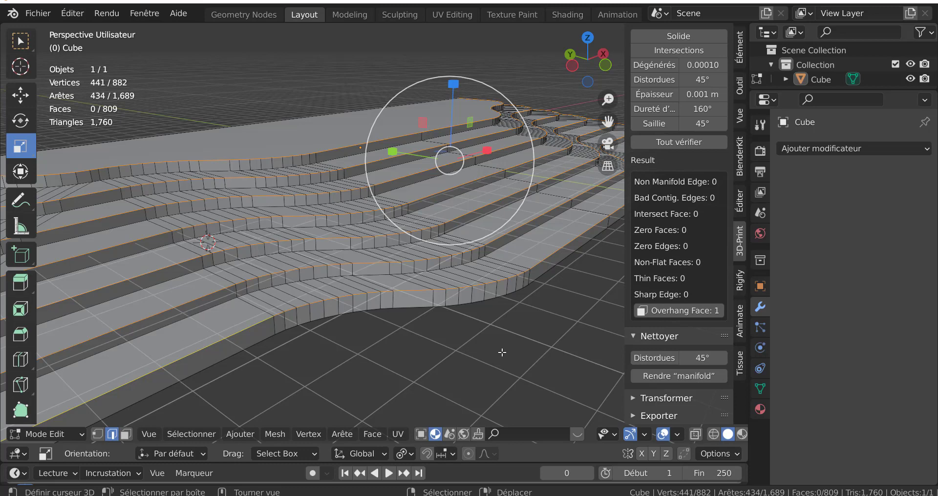
{"action": "key", "text": "ctrl+b"}
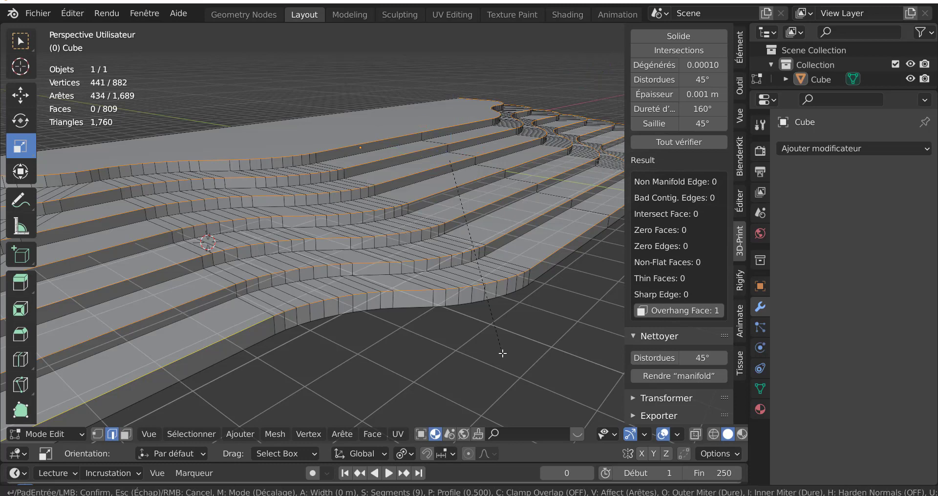
{"action": "scroll", "coordinate": [518, 364], "scroll_direction": "down", "scroll_amount": 4}
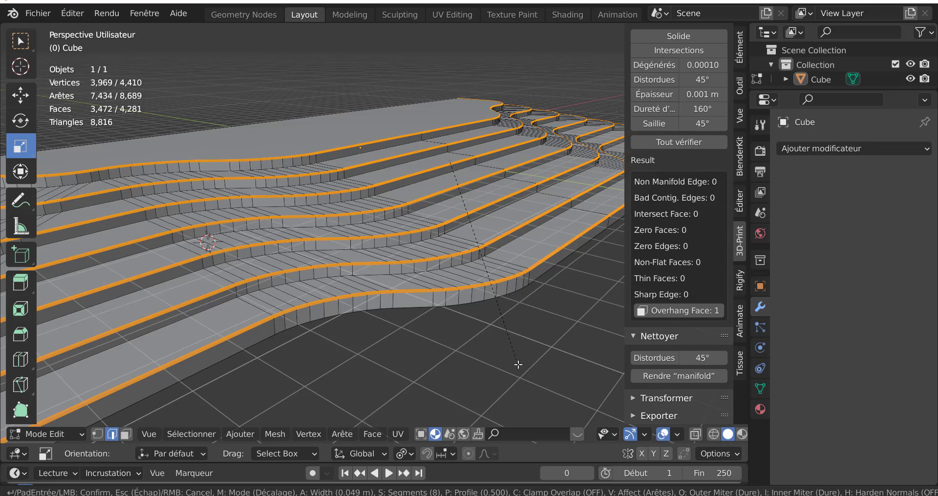
{"action": "scroll", "coordinate": [518, 364], "scroll_direction": "up", "scroll_amount": 8}
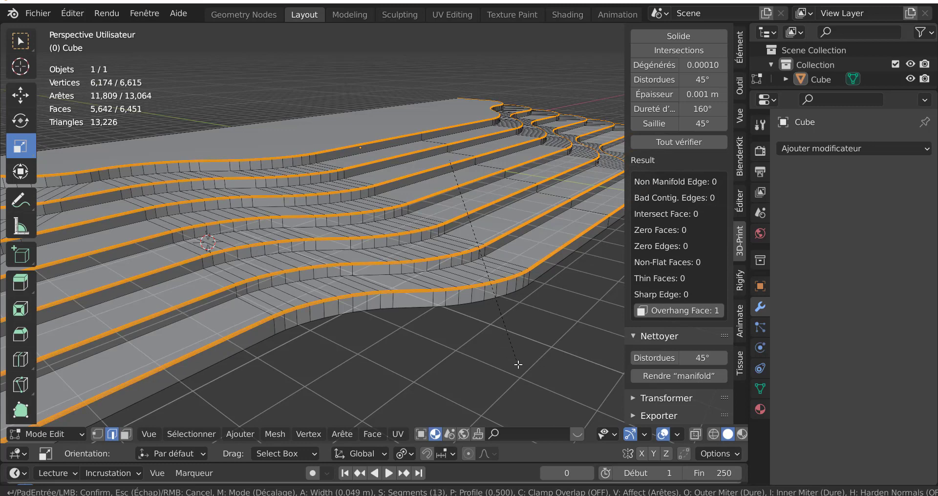
{"action": "scroll", "coordinate": [518, 365], "scroll_direction": "down", "scroll_amount": 7}
{"action": "scroll", "coordinate": [518, 364], "scroll_direction": "down", "scroll_amount": 5}
{"action": "scroll", "coordinate": [518, 364], "scroll_direction": "up", "scroll_amount": 2}
{"action": "right_click", "coordinate": [518, 364]}
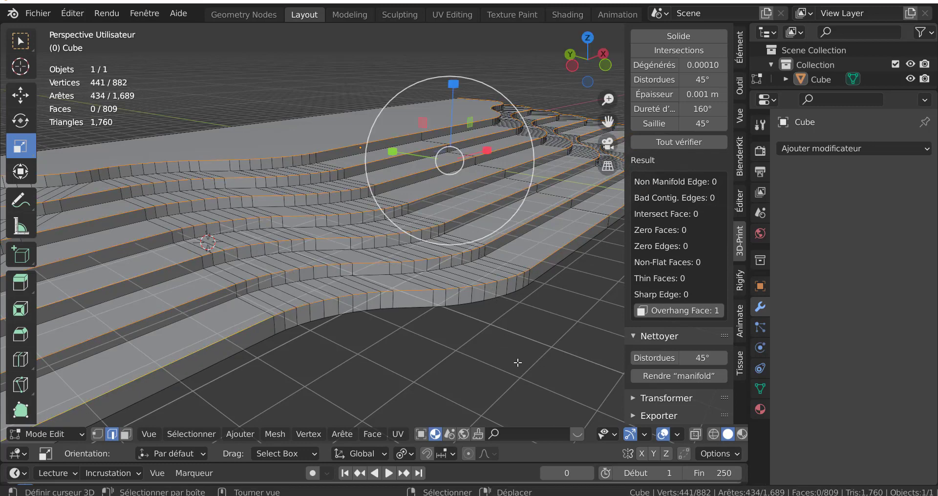
Step: Bevel the upper front edges of all seven steps with one segment and a width of about 0.042 m
{"action": "scroll", "coordinate": [517, 360], "scroll_direction": "up", "scroll_amount": 5}
{"action": "scroll", "coordinate": [515, 358], "scroll_direction": "down", "scroll_amount": 3}
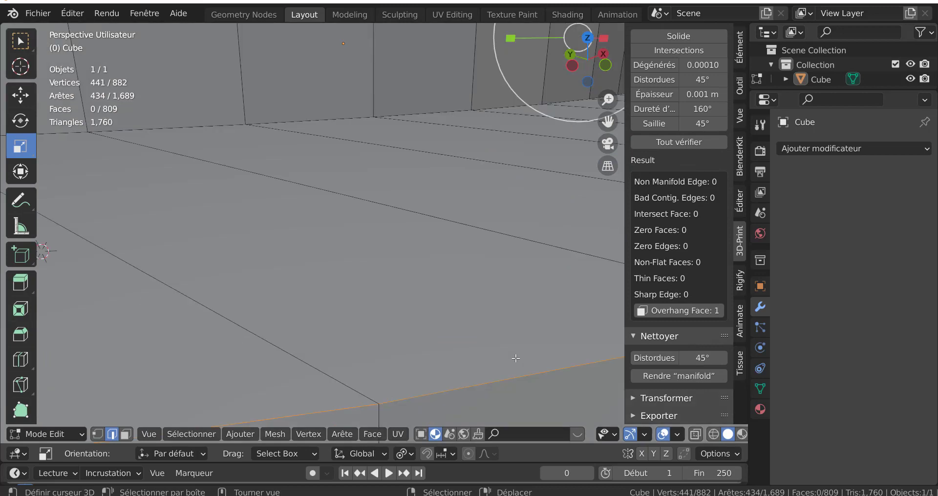
{"action": "scroll", "coordinate": [515, 358], "scroll_direction": "down", "scroll_amount": 4}
{"action": "key", "text": "ctrl+b"}
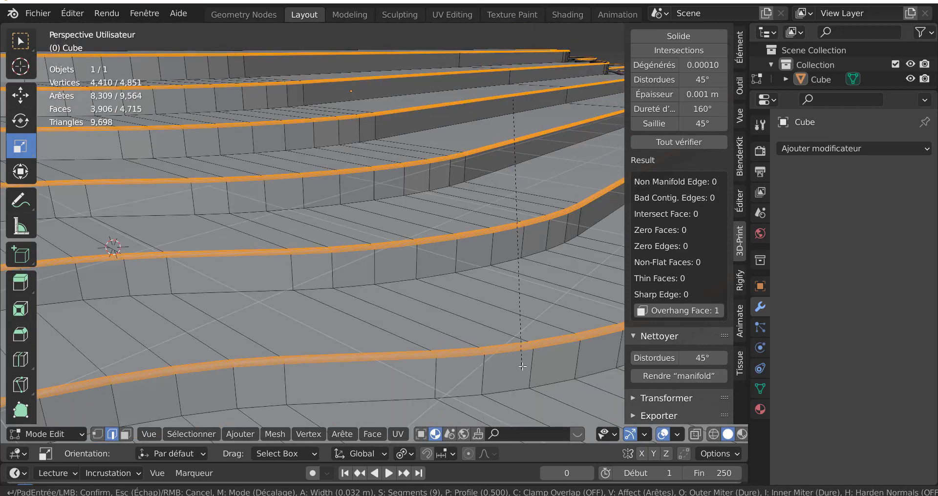
{"action": "scroll", "coordinate": [522, 366], "scroll_direction": "down", "scroll_amount": 8}
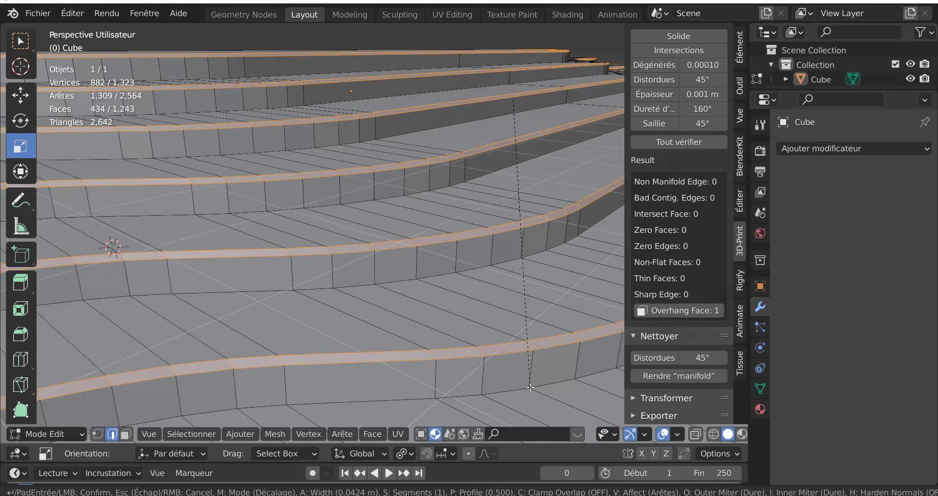
{"action": "left_click", "coordinate": [531, 387]}
{"action": "scroll", "coordinate": [530, 385], "scroll_direction": "down", "scroll_amount": 6}
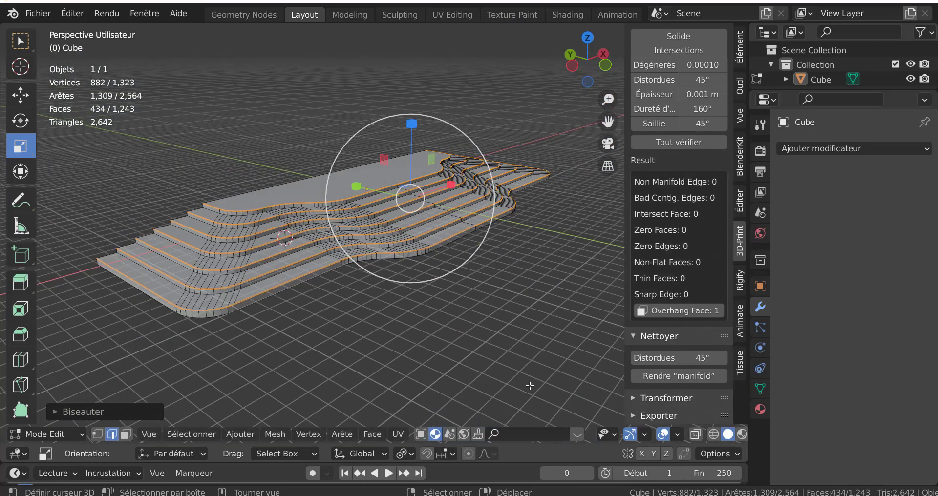
{"action": "middle_click_drag", "start_coordinate": [460, 366], "coordinate": [482, 339]}
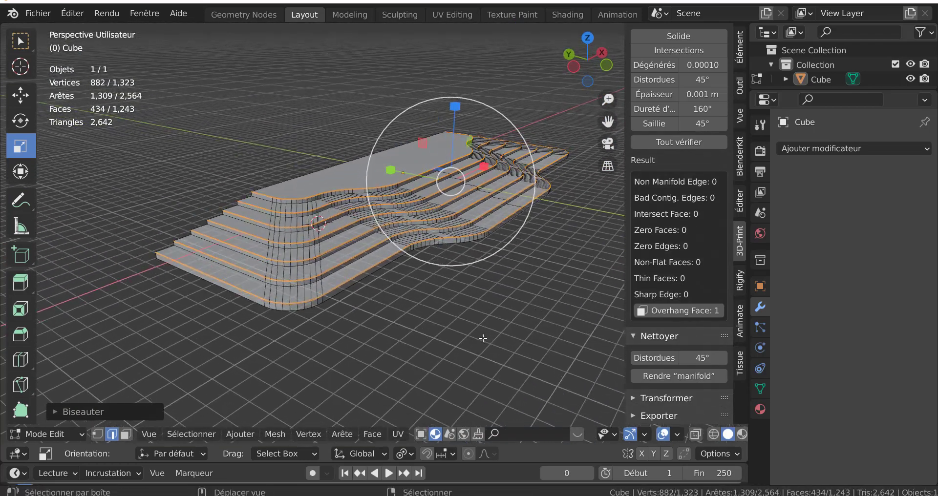
{"action": "scroll", "coordinate": [483, 338], "scroll_direction": "up", "scroll_amount": 6}
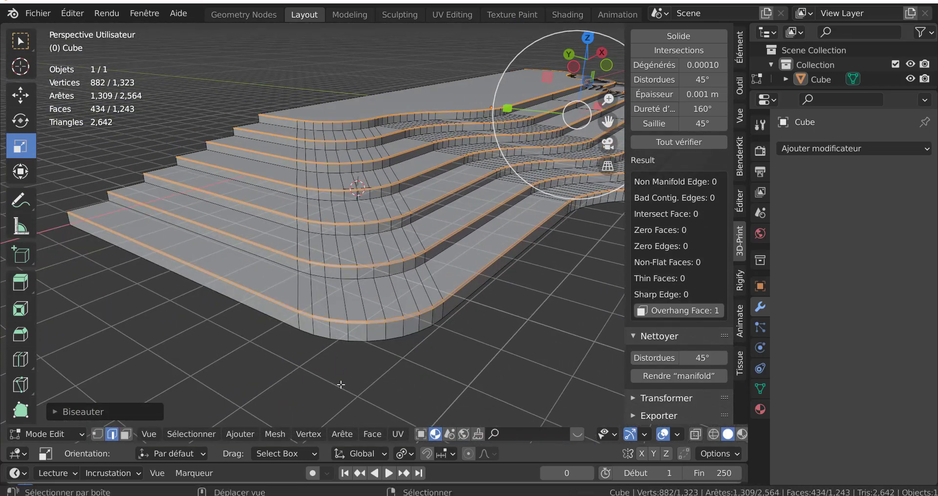
Step: Try extruding the bevelled strips outward with the Extrude Along Normals tool, and undo the extrusion
{"action": "left_click", "coordinate": [20, 283]}
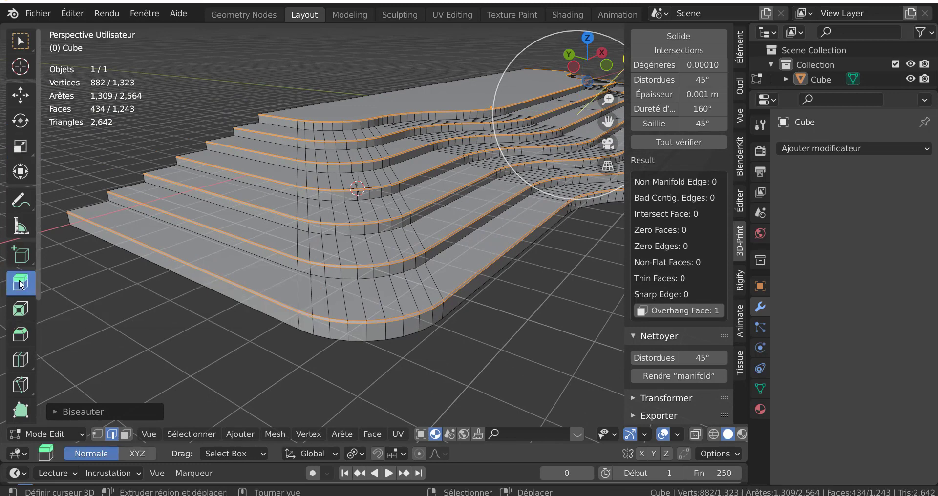
{"action": "left_click", "coordinate": [21, 284]}
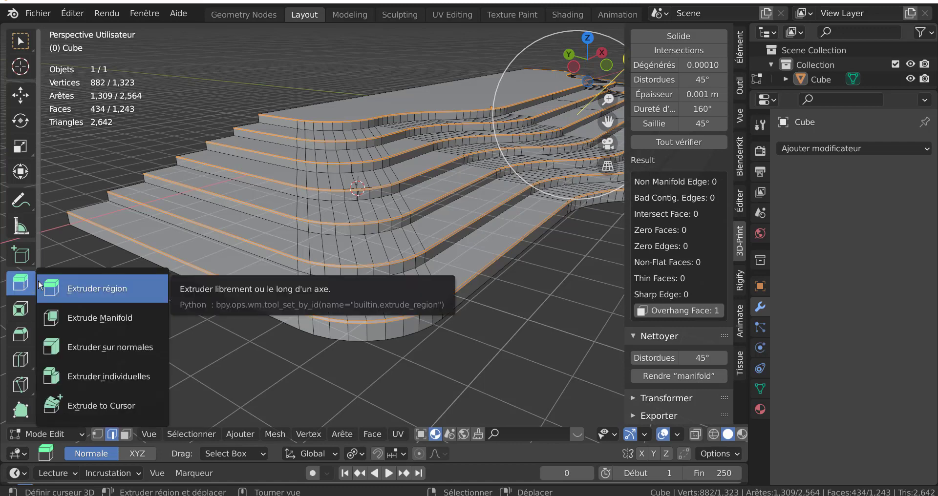
{"action": "left_click", "coordinate": [104, 346]}
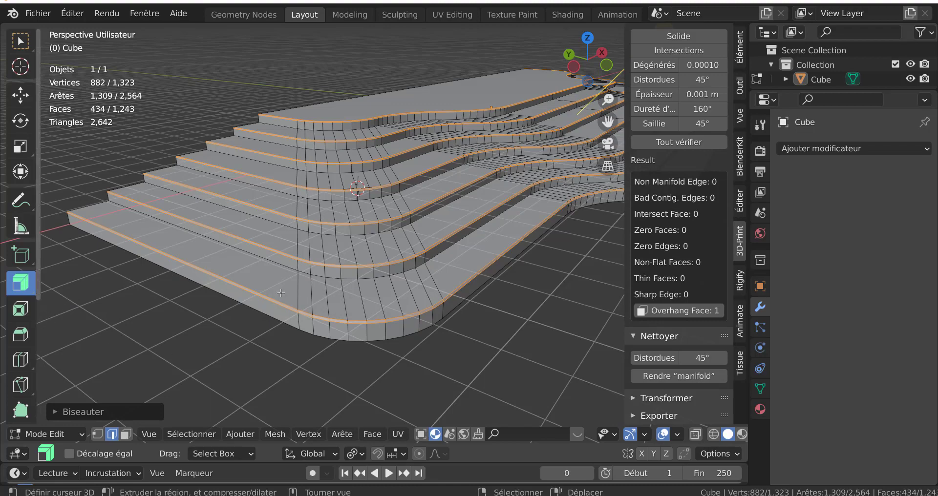
{"action": "middle_click_drag", "start_coordinate": [281, 293], "coordinate": [384, 270]}
{"action": "scroll", "coordinate": [369, 231], "scroll_direction": "up", "scroll_amount": 3}
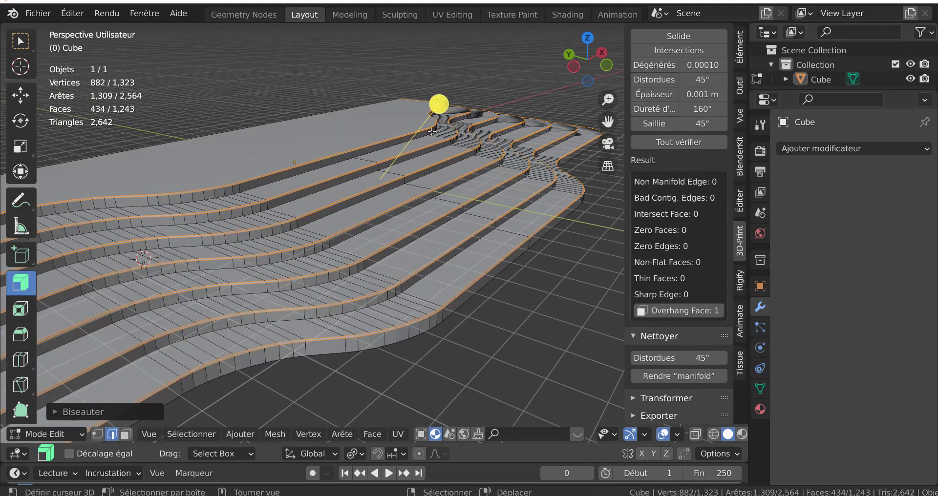
{"action": "left_click_drag", "start_coordinate": [436, 107], "coordinate": [388, 232]}
{"action": "middle_click_drag", "start_coordinate": [494, 310], "coordinate": [481, 265]}
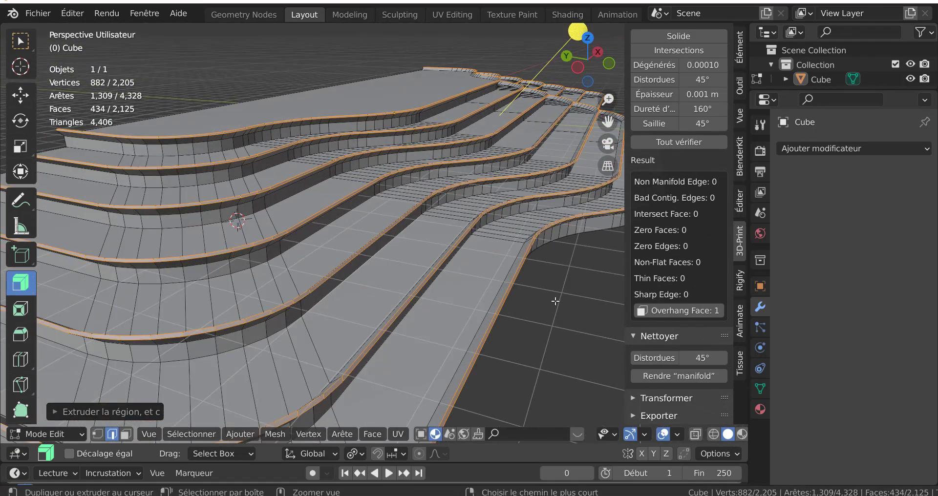
{"action": "key", "text": "ctrl+z"}
Step: Extrude the bevelled strip faces of all the steps as a region by about 0.092 m along the normal
{"action": "scroll", "coordinate": [555, 310], "scroll_direction": "down", "scroll_amount": 3}
{"action": "middle_click_drag", "start_coordinate": [515, 308], "coordinate": [467, 322]}
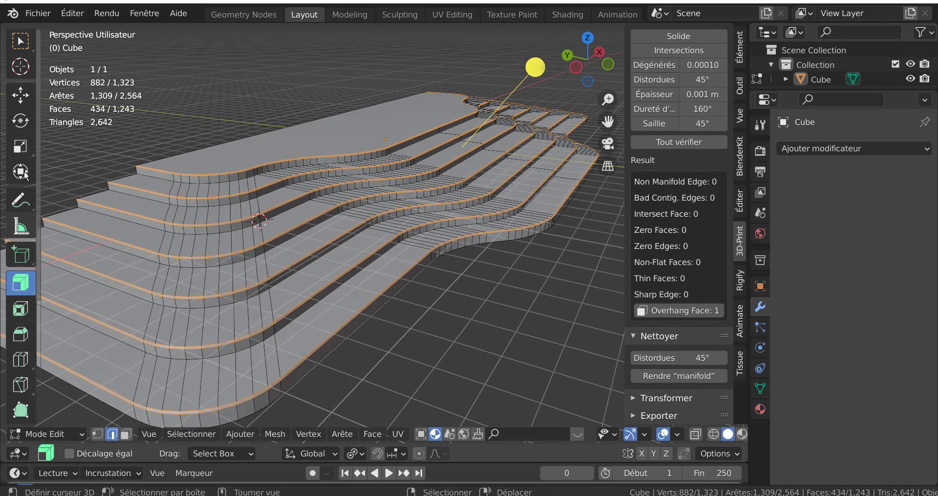
{"action": "left_click", "coordinate": [22, 100]}
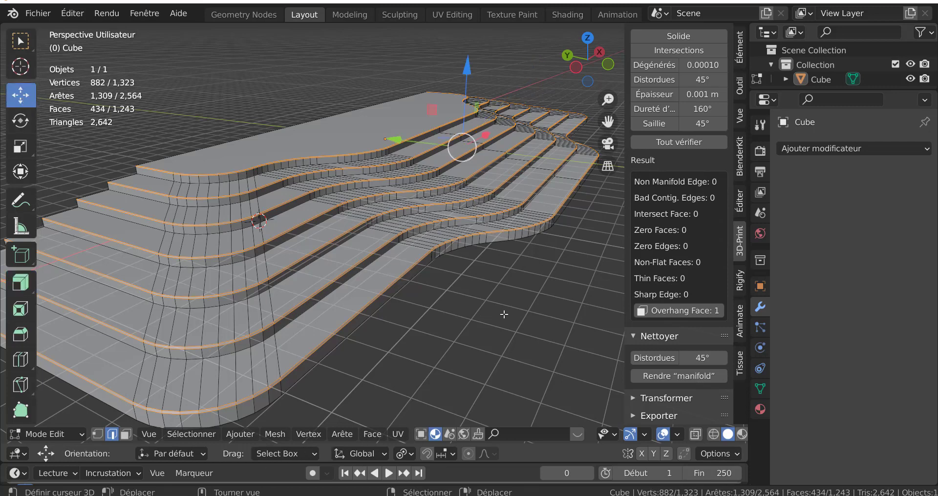
{"action": "key", "text": "alt+e"}
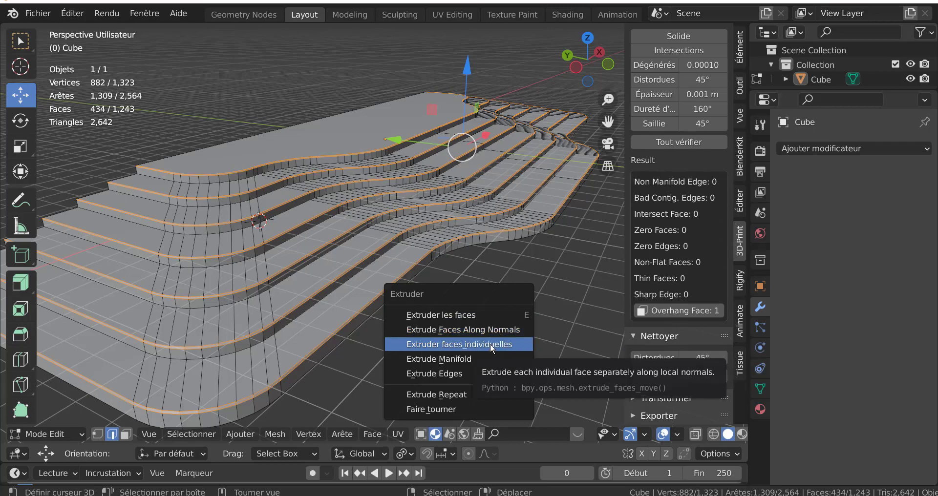
{"action": "left_click", "coordinate": [474, 318]}
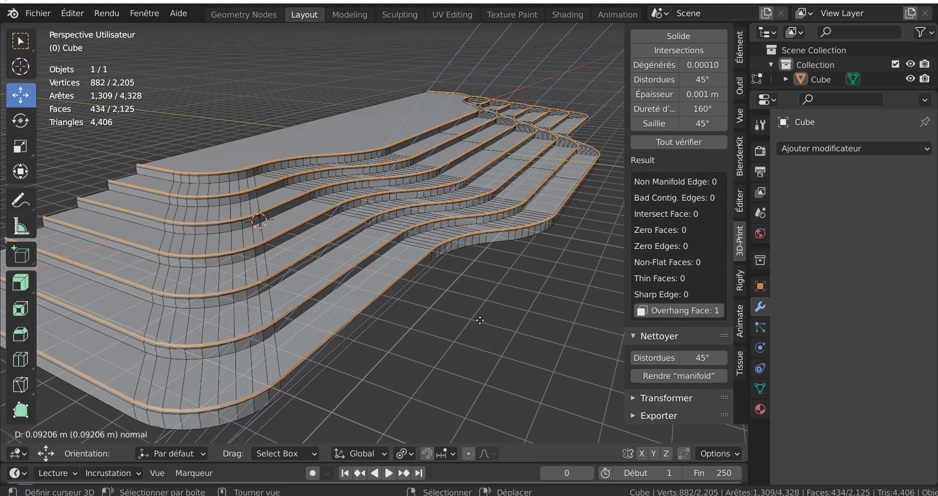
{"action": "left_click", "coordinate": [480, 321]}
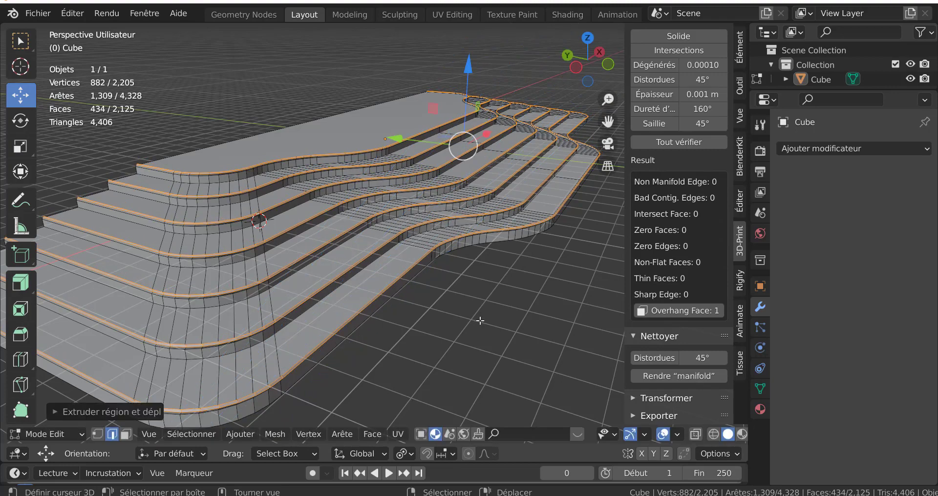
Step: Lower the extruded strips slightly along Z, inspect the step nosings in Object Mode, and return to Edit Mode
{"action": "middle_click_drag", "start_coordinate": [481, 319], "coordinate": [450, 302]}
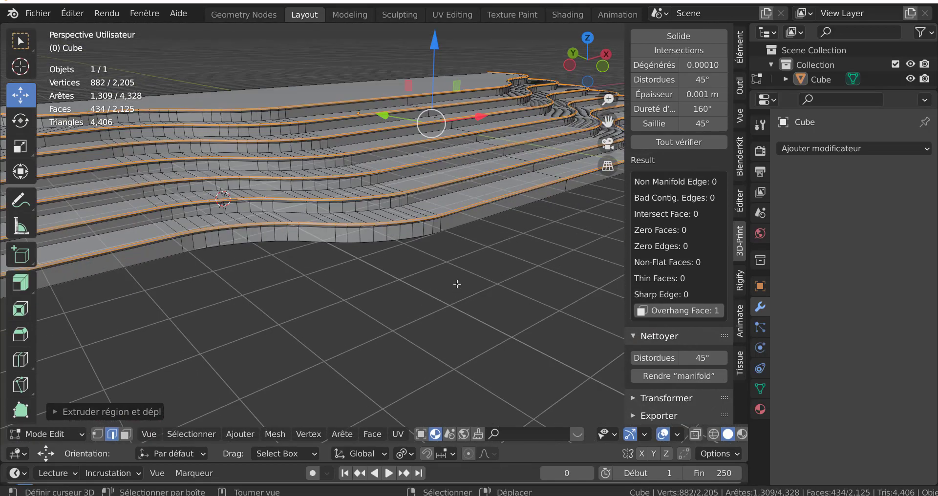
{"action": "left_click_drag", "start_coordinate": [436, 54], "coordinate": [440, 75]}
{"action": "key", "text": "Tab"}
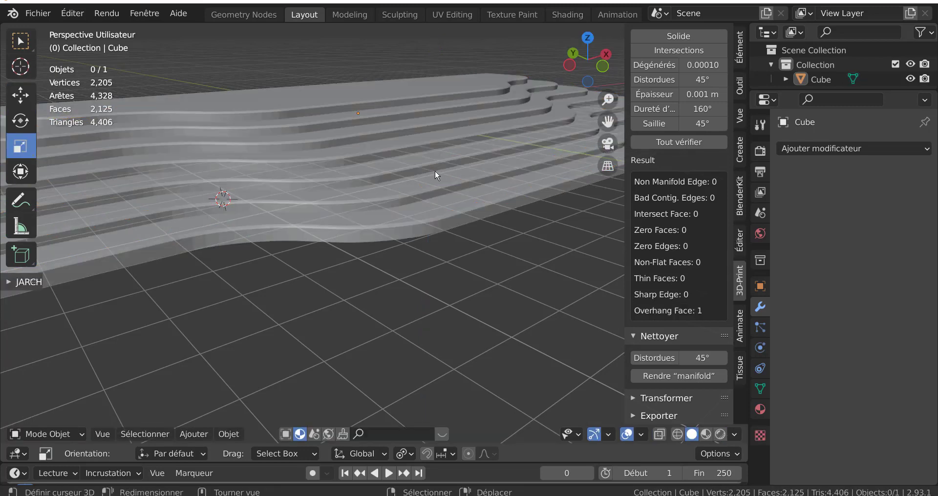
{"action": "scroll", "coordinate": [435, 170], "scroll_direction": "up", "scroll_amount": 4}
{"action": "middle_click_drag", "start_coordinate": [434, 170], "coordinate": [498, 169]}
{"action": "scroll", "coordinate": [464, 185], "scroll_direction": "down", "scroll_amount": 6}
{"action": "key", "text": "Tab"}
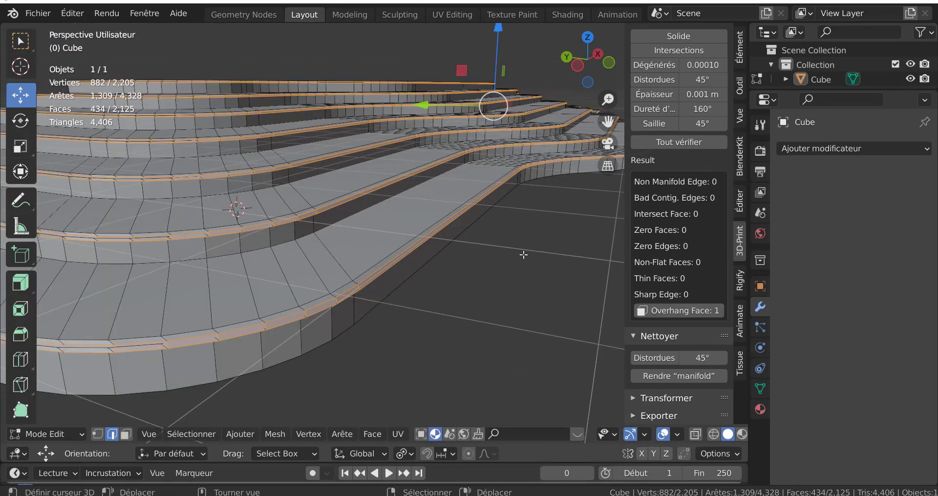
Step: Undo the nosing extrusion and the bevel on the upper front edges of all steps
{"action": "key", "text": "ctrl+b"}
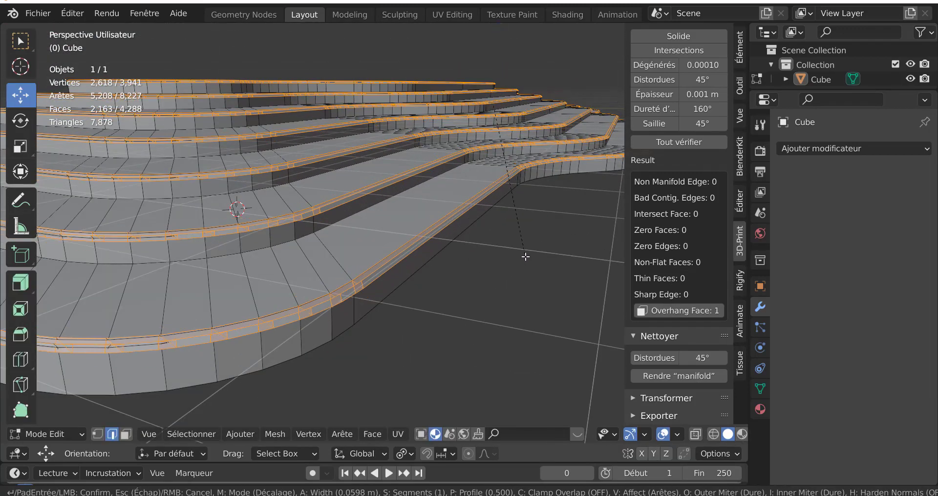
{"action": "key", "text": "Escape"}
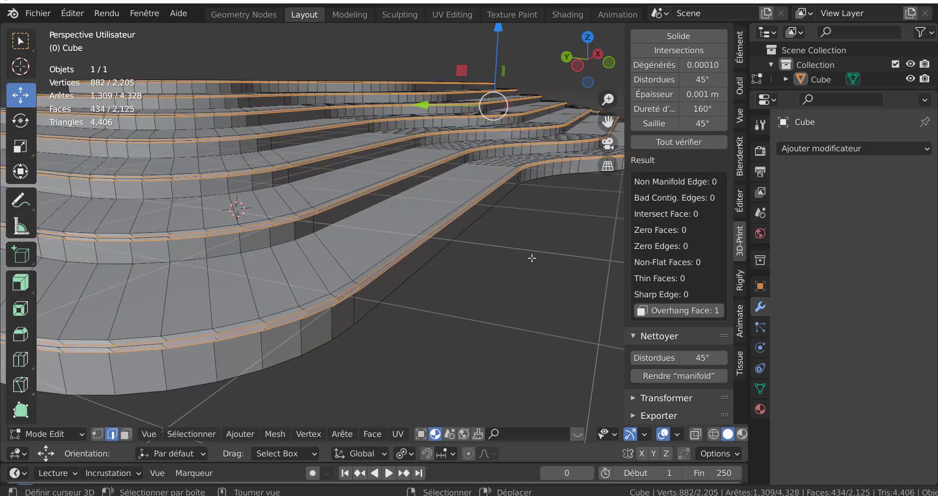
{"action": "middle_click_drag", "start_coordinate": [533, 278], "coordinate": [484, 299]}
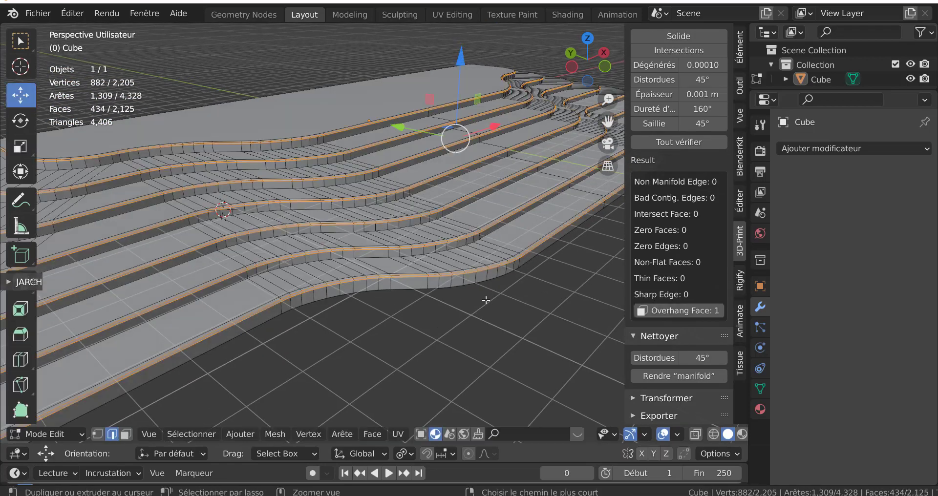
{"action": "key", "text": "ctrl+z"}
{"action": "key", "text": "ctrl+z"}
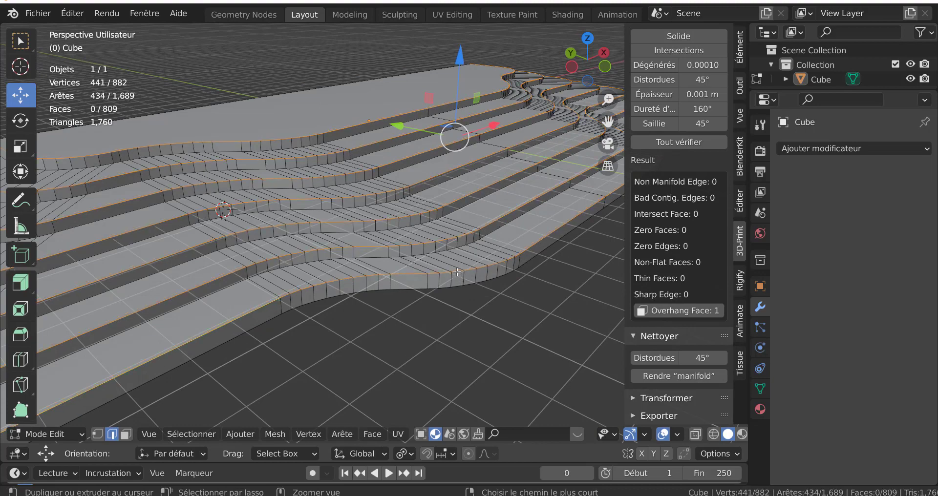
{"action": "scroll", "coordinate": [456, 269], "scroll_direction": "up", "scroll_amount": 4}
{"action": "scroll", "coordinate": [456, 270], "scroll_direction": "down", "scroll_amount": 3}
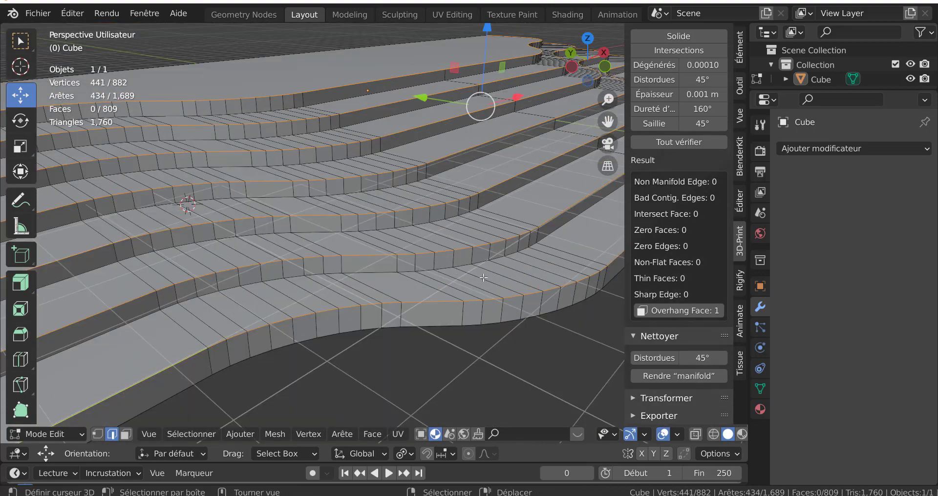
{"action": "key", "text": "ctrl+b"}
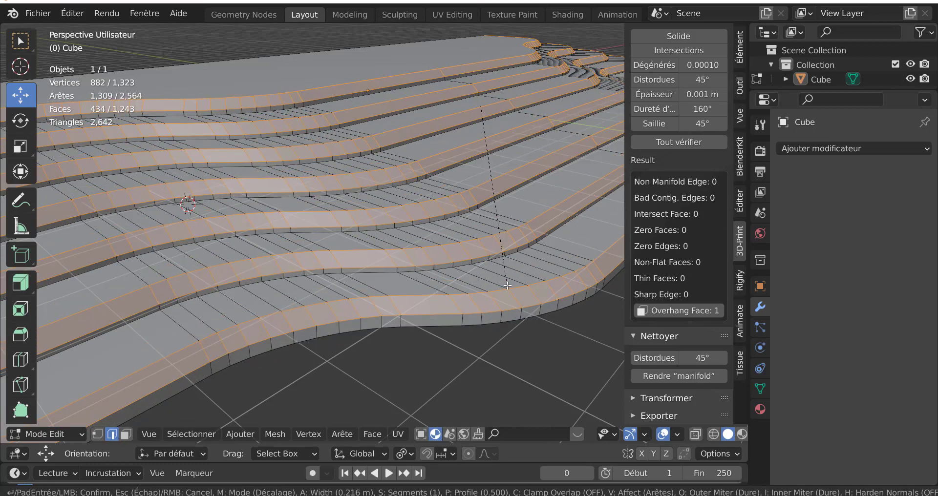
{"action": "right_click", "coordinate": [507, 286]}
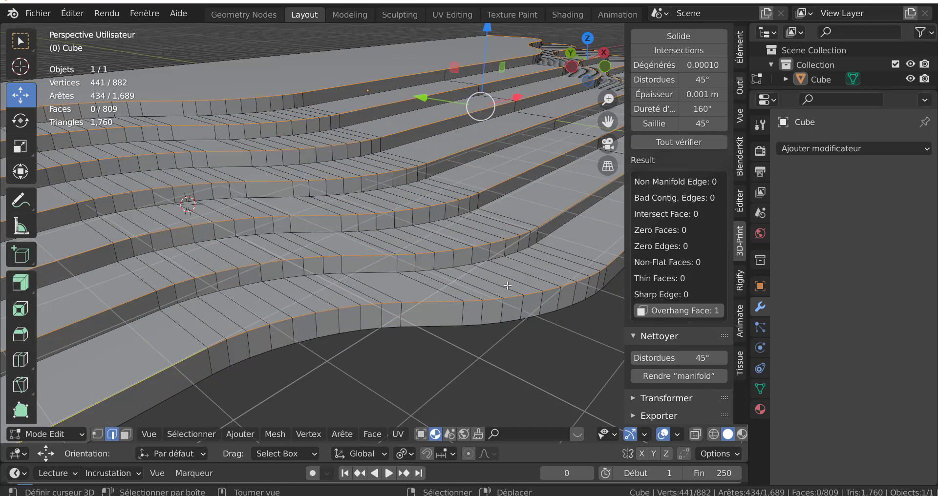
Step: Add one horizontal loop cut along the riser of each of the two lowest steps
{"action": "key", "text": "ctrl+r"}
{"action": "left_click", "coordinate": [490, 254]}
{"action": "left_click", "coordinate": [509, 312]}
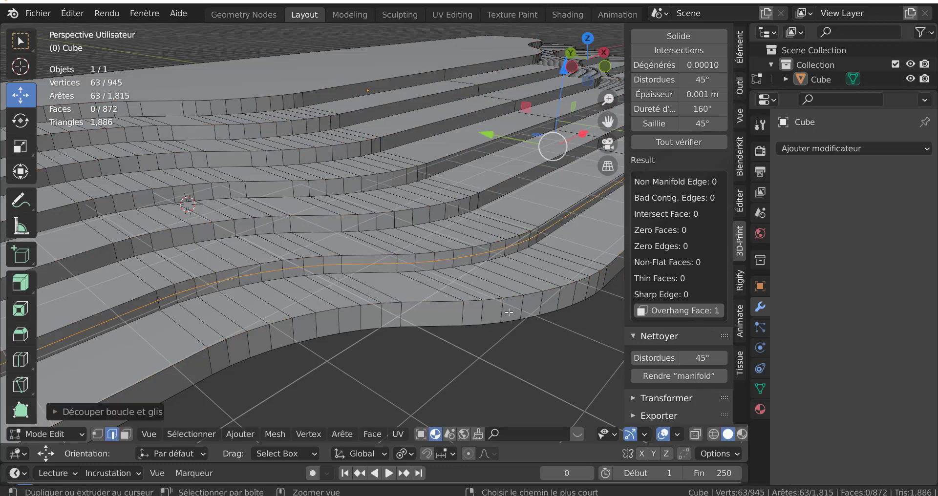
{"action": "key", "text": "ctrl+r"}
{"action": "left_click", "coordinate": [509, 312]}
{"action": "left_click", "coordinate": [519, 314]}
{"action": "key", "text": "ctrl+z"}
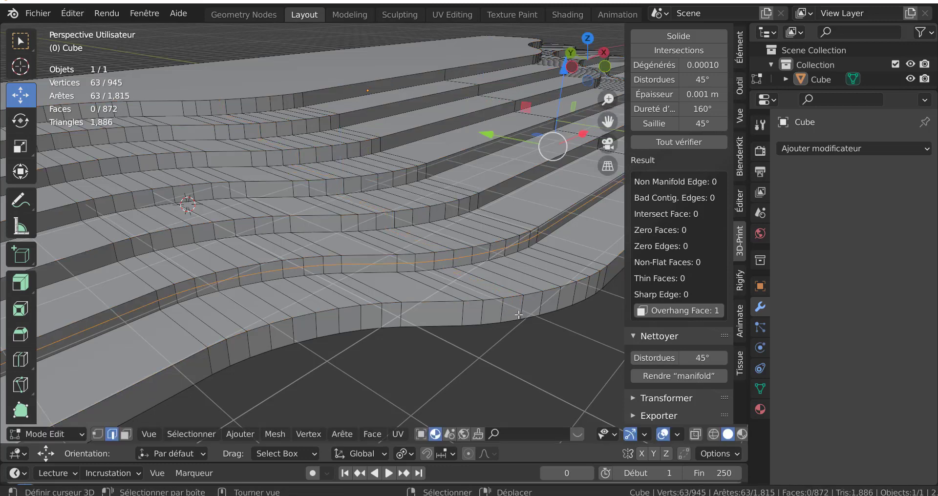
{"action": "key", "text": "ctrl+r"}
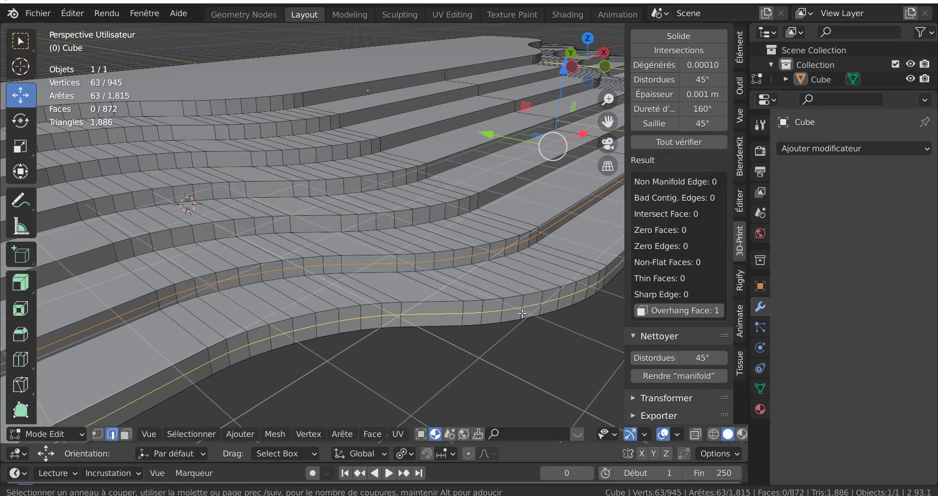
{"action": "left_click", "coordinate": [522, 314]}
{"action": "left_click", "coordinate": [522, 314]}
Step: Add one horizontal loop cut along the risers of the third, fourth and fifth steps from the bottom
{"action": "key", "text": "ctrl+r"}
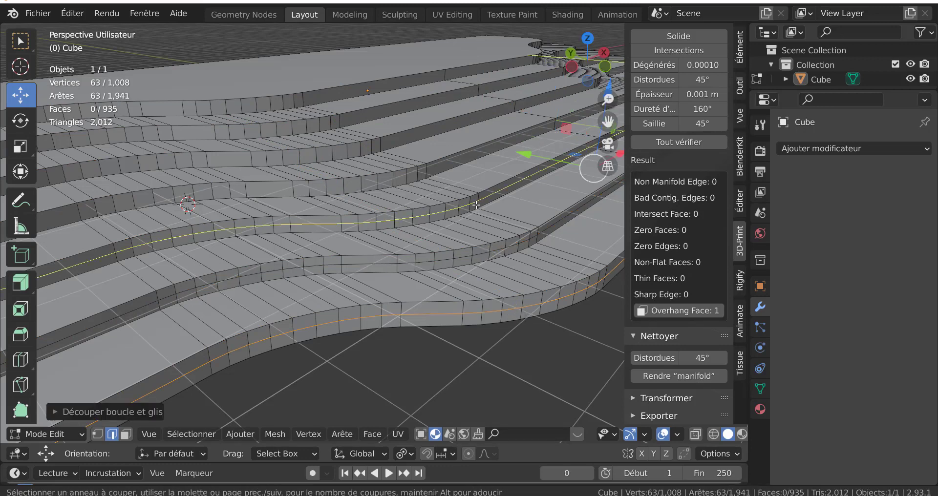
{"action": "left_click", "coordinate": [477, 203]}
{"action": "left_click", "coordinate": [477, 204]}
{"action": "key", "text": "ctrl+r"}
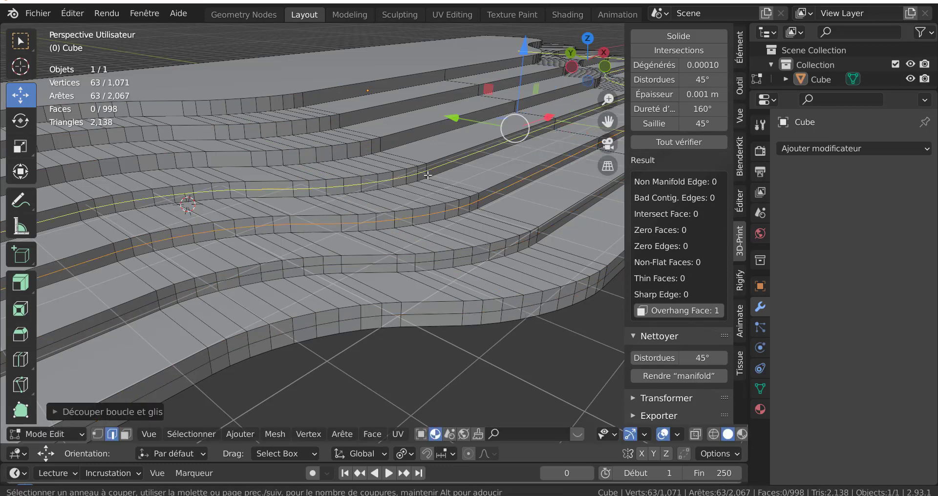
{"action": "left_click", "coordinate": [429, 174]}
{"action": "left_click", "coordinate": [430, 174]}
{"action": "key", "text": "ctrl+r"}
{"action": "left_click", "coordinate": [377, 146]}
{"action": "left_click", "coordinate": [377, 146]}
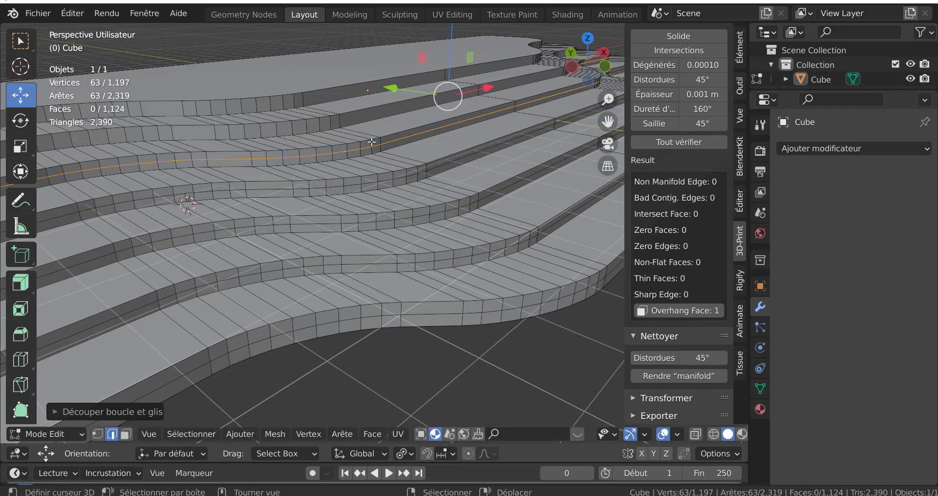
Step: Add one horizontal loop cut along the risers of the two uppermost steps
{"action": "key", "text": "ctrl+r"}
{"action": "left_click", "coordinate": [326, 98]}
{"action": "left_click", "coordinate": [326, 98]}
{"action": "key", "text": "ctrl+r"}
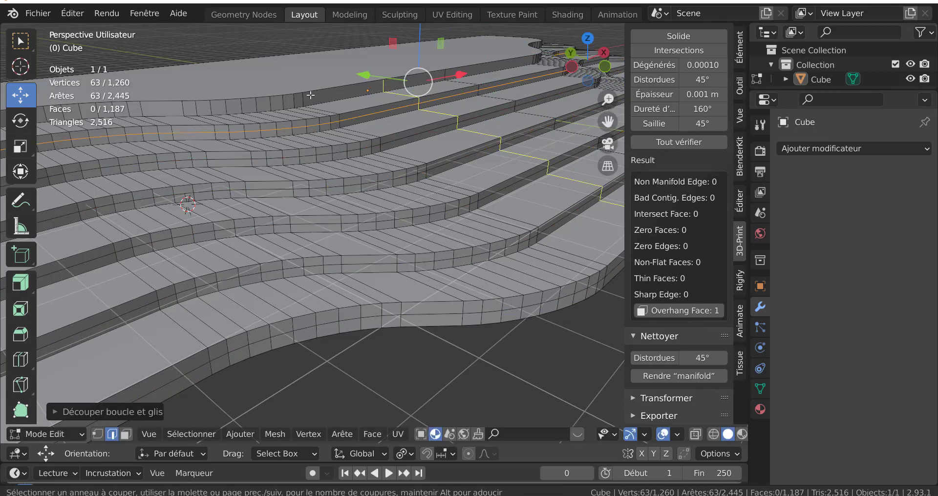
{"action": "left_click", "coordinate": [302, 98]}
{"action": "left_click", "coordinate": [302, 98]}
{"action": "left_click", "coordinate": [303, 97]}
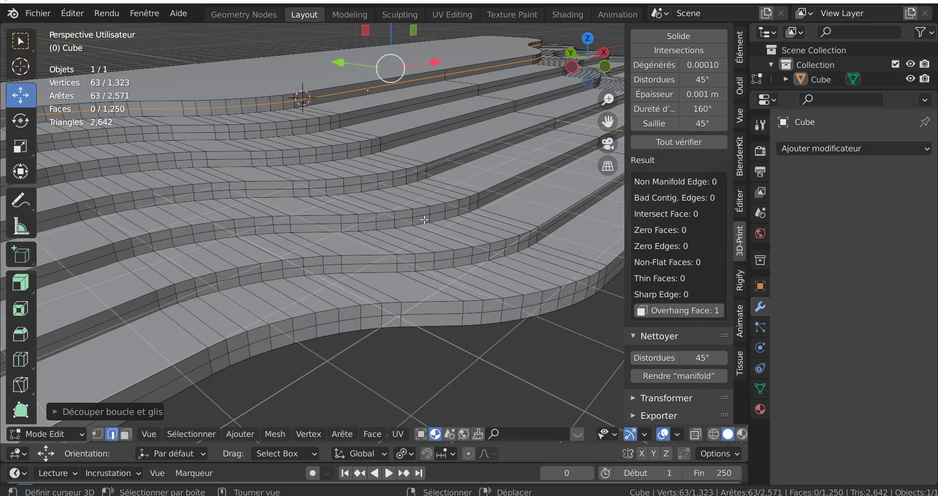
Step: Select the new edge loops on all seven risers and raise them about 0.08 m along Z
{"action": "left_click", "coordinate": [449, 213], "text": "alt"}
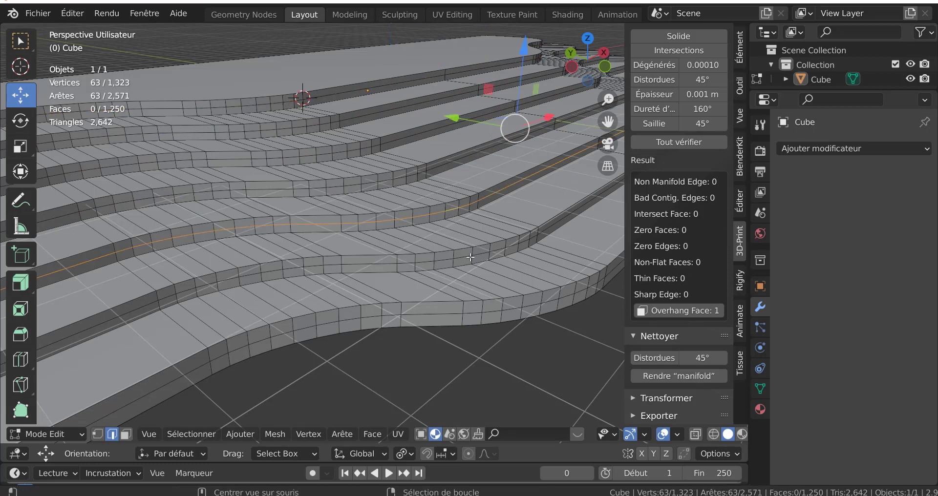
{"action": "left_click", "coordinate": [470, 257], "text": "alt+shift"}
{"action": "left_click", "coordinate": [479, 313], "text": "alt+shift"}
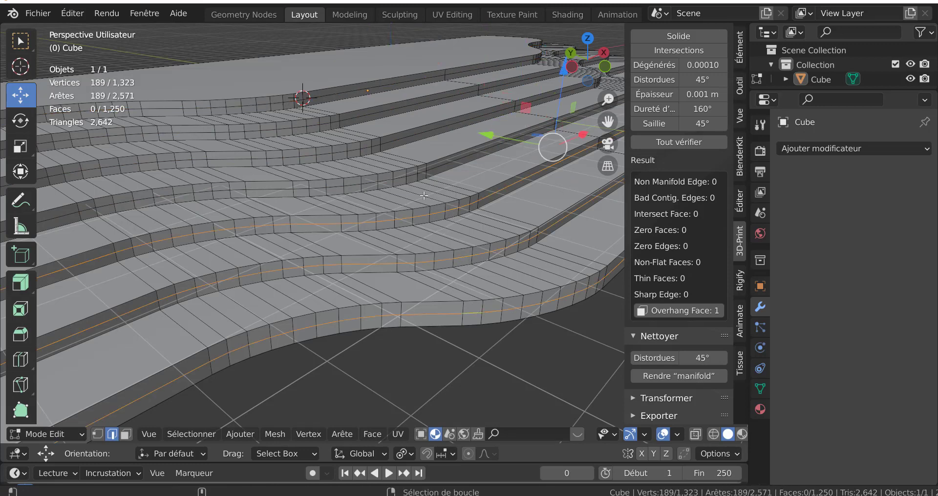
{"action": "left_click", "coordinate": [403, 177], "text": "alt+shift"}
{"action": "left_click", "coordinate": [376, 146], "text": "alt+shift"}
{"action": "left_click", "coordinate": [338, 123], "text": "alt+shift"}
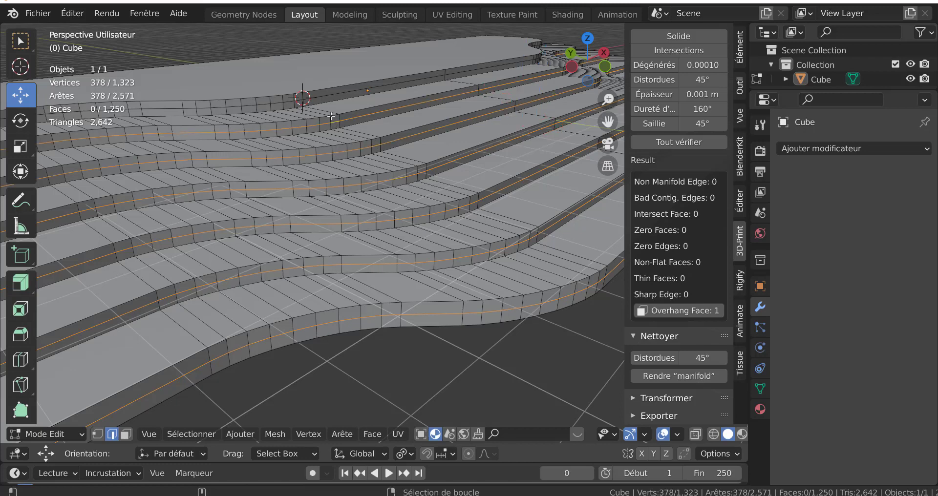
{"action": "left_click", "coordinate": [320, 98], "text": "alt+shift"}
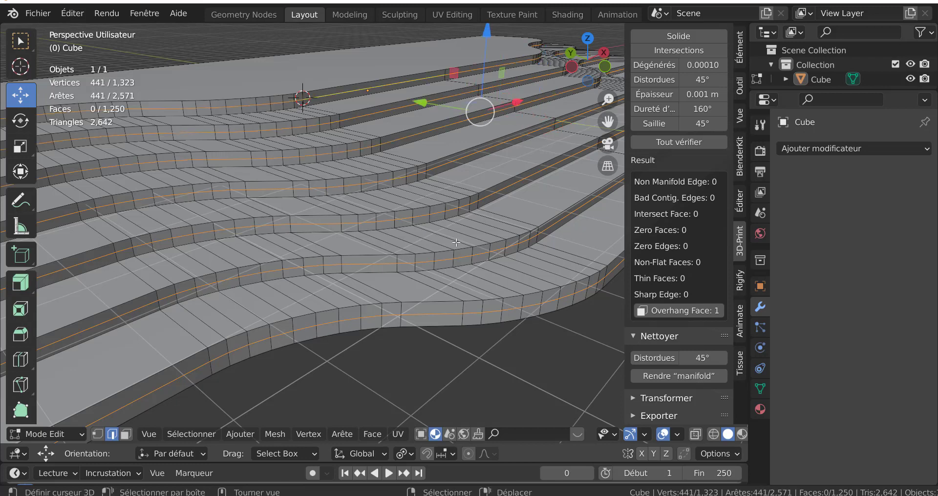
{"action": "key", "text": "g"}
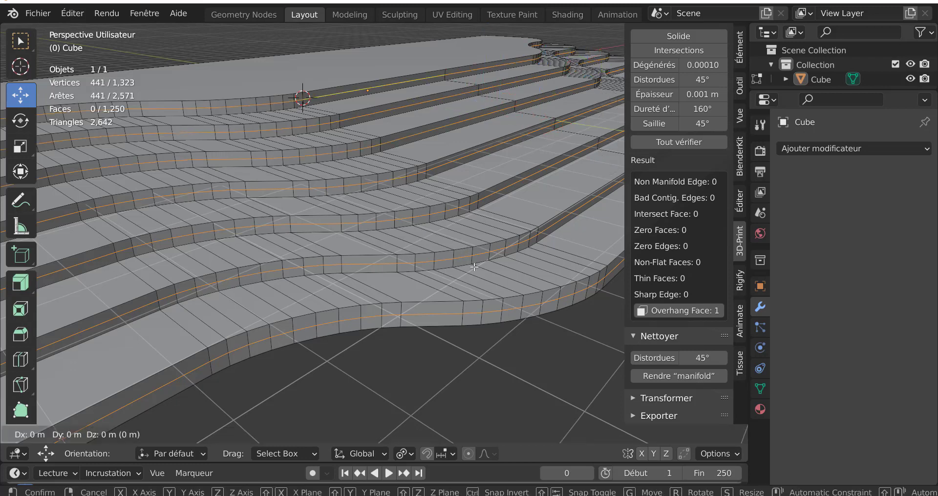
{"action": "key", "text": "z"}
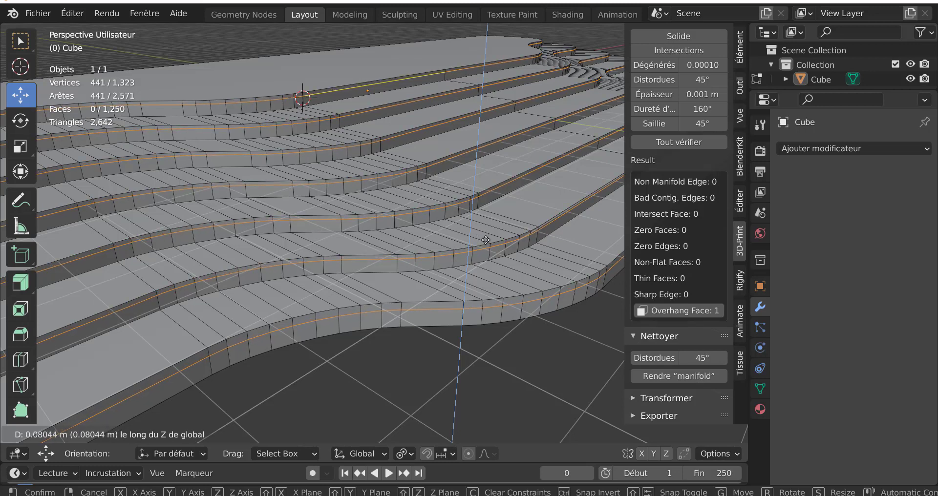
{"action": "left_click", "coordinate": [485, 240]}
Step: Raise the lowest step's riser edge loop slightly further along Z
{"action": "left_click", "coordinate": [472, 348], "text": "alt"}
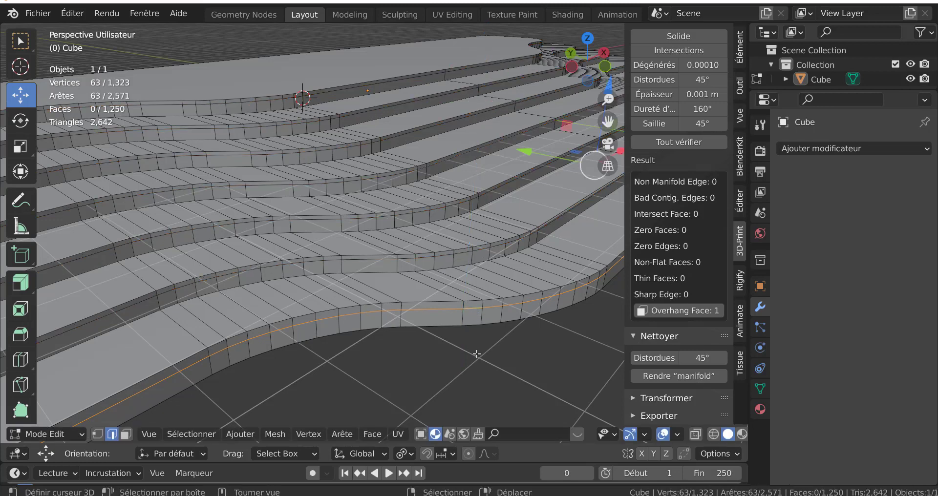
{"action": "key", "text": "g"}
{"action": "key", "text": "z"}
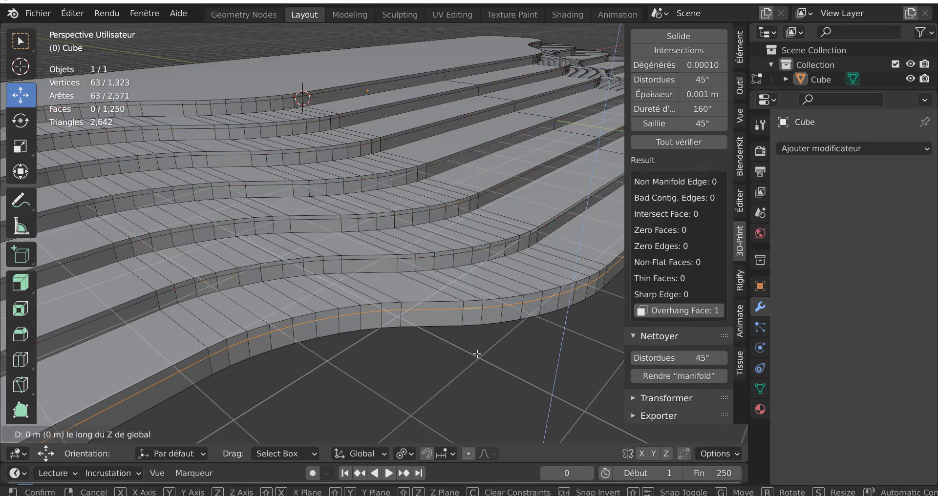
{"action": "left_click", "coordinate": [477, 327]}
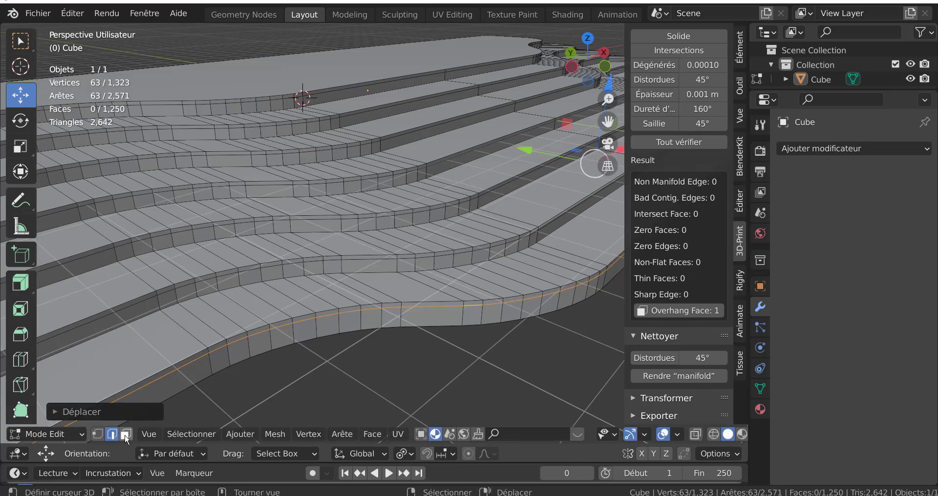
Step: Select only the narrow face strips above the riser loop cuts on all seven steps, leaving the large top face out
{"action": "key", "text": "3"}
{"action": "left_click", "coordinate": [463, 306], "text": "alt"}
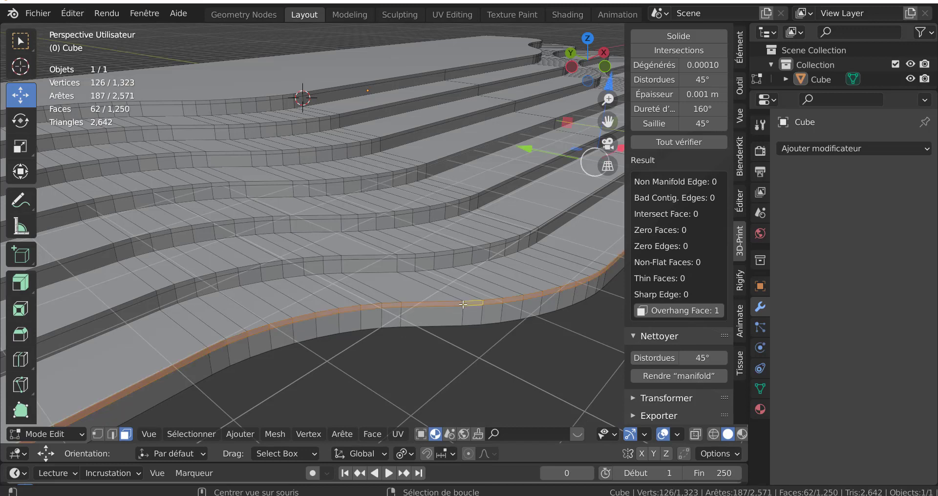
{"action": "left_click", "coordinate": [452, 252], "text": "alt+shift"}
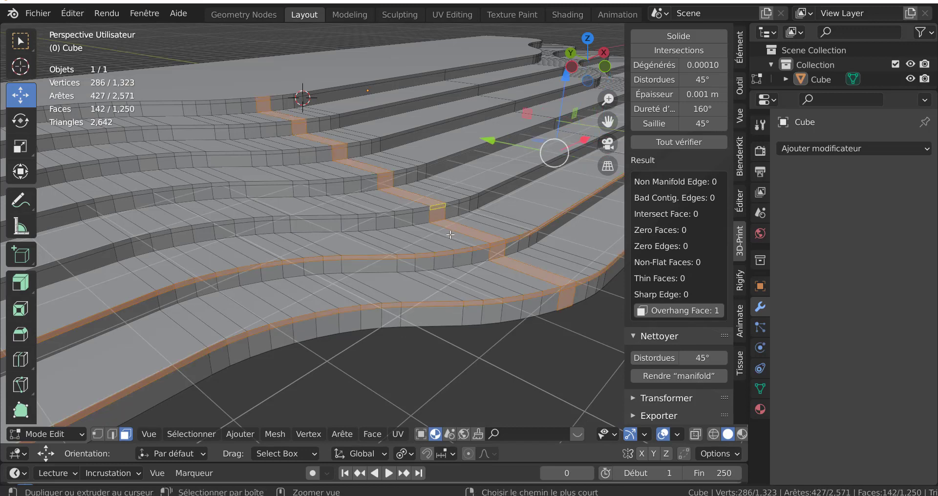
{"action": "scroll", "coordinate": [455, 219], "scroll_direction": "up", "scroll_amount": 2}
{"action": "left_click", "coordinate": [477, 187], "text": "alt+shift"}
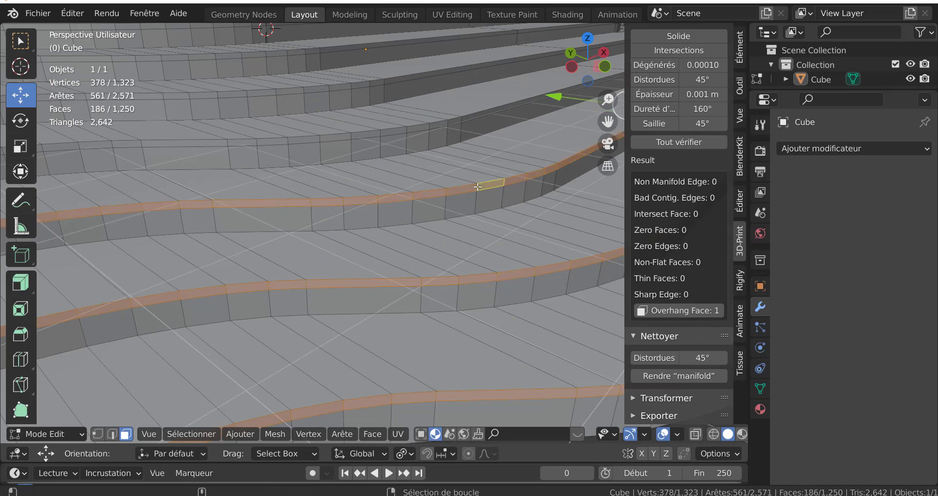
{"action": "left_click", "coordinate": [447, 123], "text": "alt+shift"}
{"action": "scroll", "coordinate": [447, 124], "scroll_direction": "down", "scroll_amount": 3}
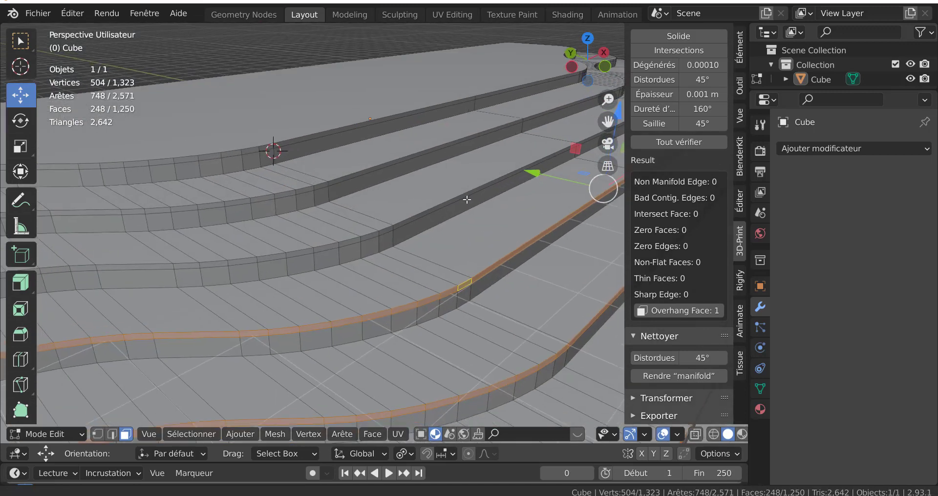
{"action": "left_click", "coordinate": [374, 221], "text": "alt+shift"}
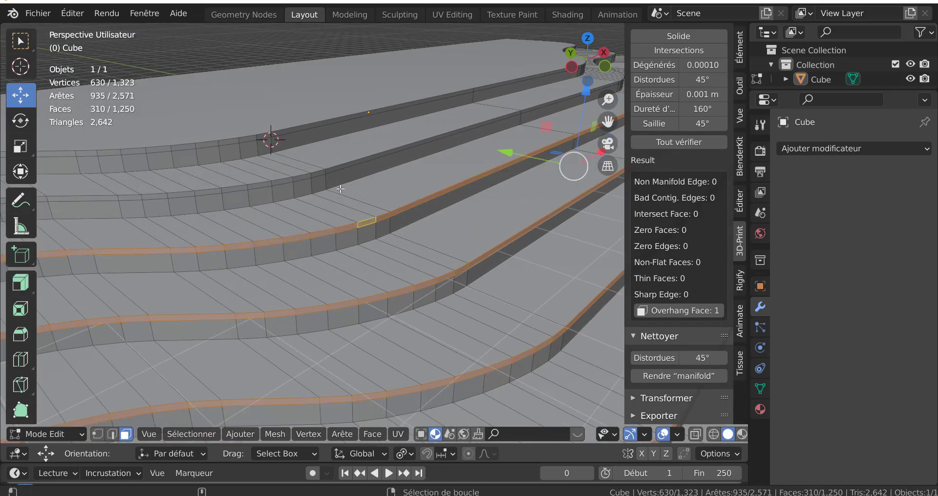
{"action": "left_click", "coordinate": [317, 174], "text": "alt+shift"}
{"action": "left_click", "coordinate": [271, 141], "text": "alt+shift"}
{"action": "scroll", "coordinate": [302, 200], "scroll_direction": "down", "scroll_amount": 3}
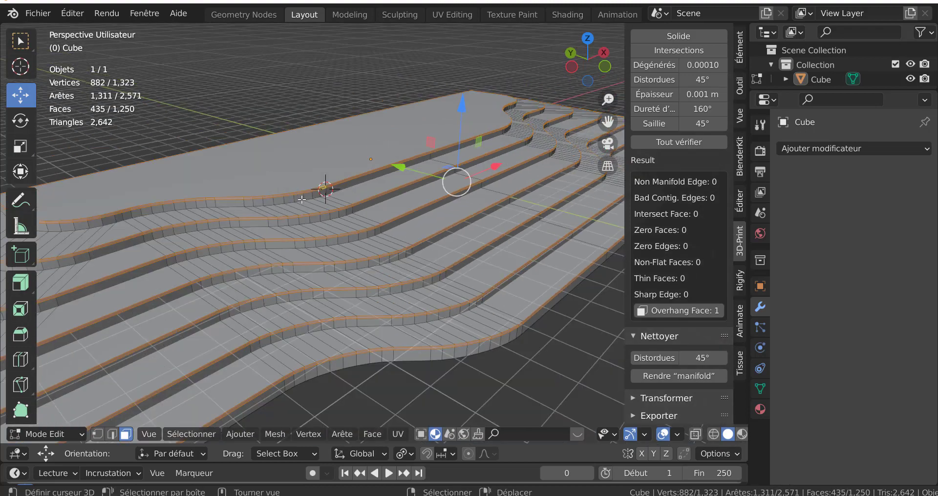
{"action": "middle_click_drag", "start_coordinate": [352, 207], "coordinate": [139, 215]}
{"action": "left_click", "coordinate": [443, 190], "text": "shift"}
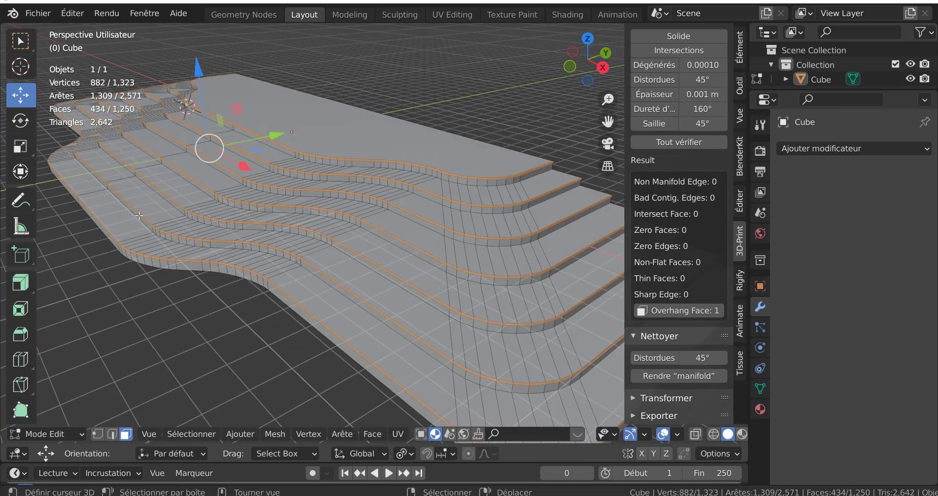
Step: Extrude the selected riser strips outward with Extrude Faces Along Normals, and inspect the nosings in Object Mode before returning to Edit Mode
{"action": "middle_click_drag", "start_coordinate": [199, 220], "coordinate": [403, 209]}
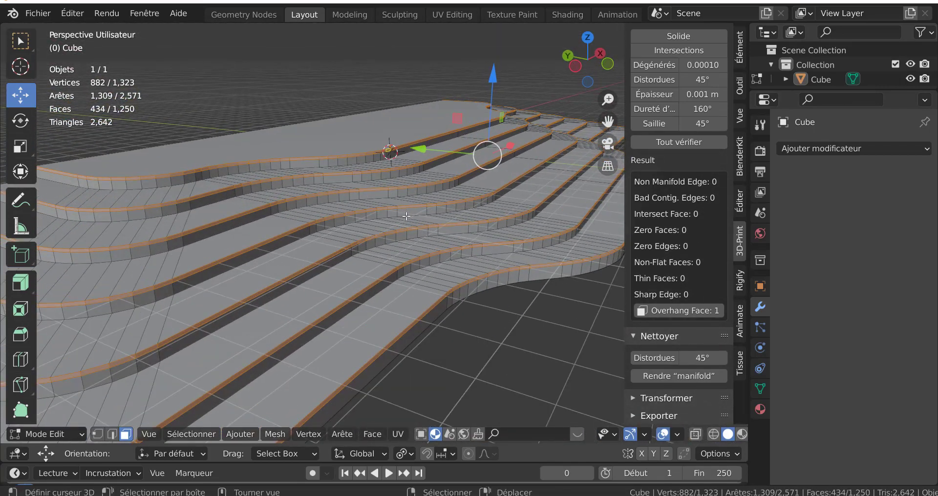
{"action": "key", "text": "alt+e"}
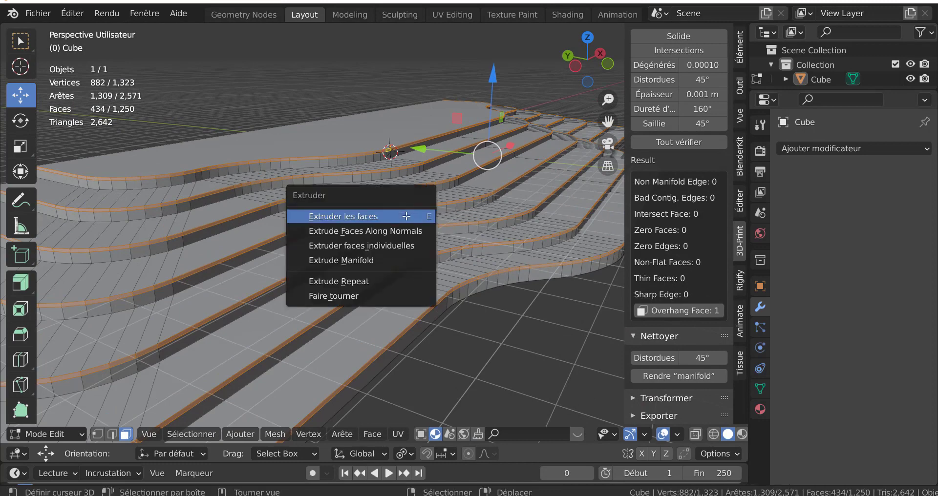
{"action": "left_click", "coordinate": [392, 228]}
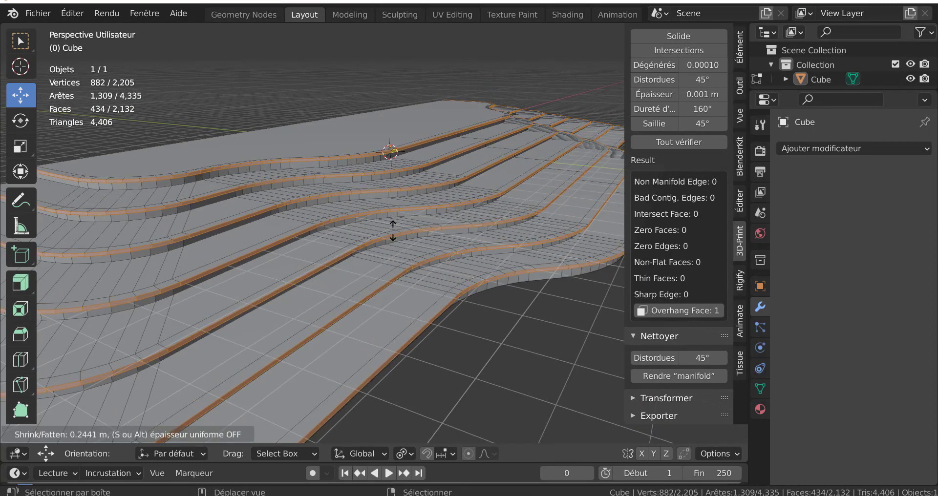
{"action": "left_click", "coordinate": [406, 242]}
{"action": "middle_click_drag", "start_coordinate": [406, 243], "coordinate": [449, 261]}
{"action": "key", "text": "Tab"}
{"action": "key", "text": "Tab"}
{"action": "scroll", "coordinate": [453, 263], "scroll_direction": "up", "scroll_amount": 2}
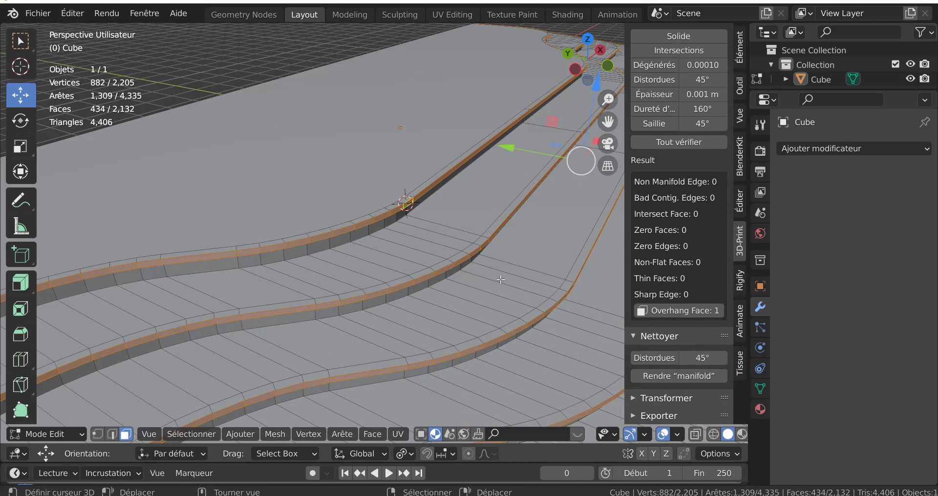
Step: In edge selection mode, deselect the ring of short vertical edges along the top step's nosing, keeping its long edges selected
{"action": "middle_click_drag", "start_coordinate": [493, 276], "coordinate": [568, 255], "text": "shift"}
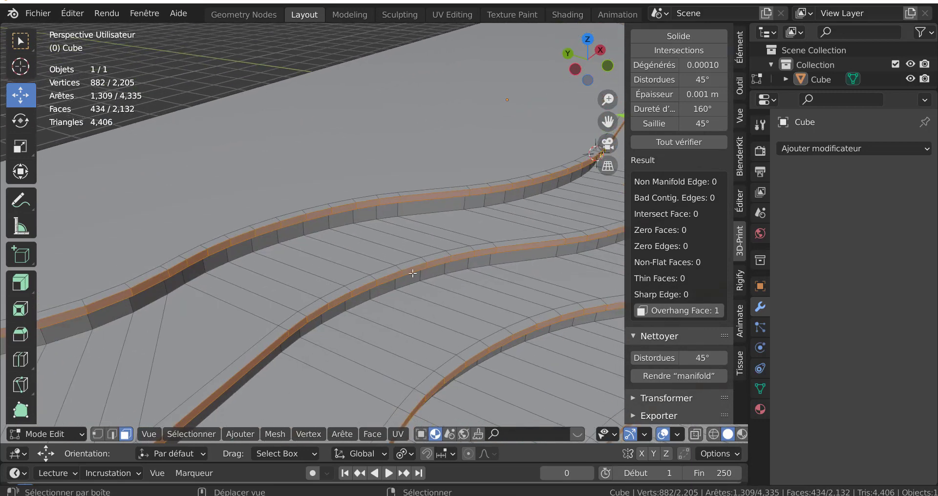
{"action": "middle_click_drag", "start_coordinate": [379, 274], "coordinate": [434, 276], "text": "shift"}
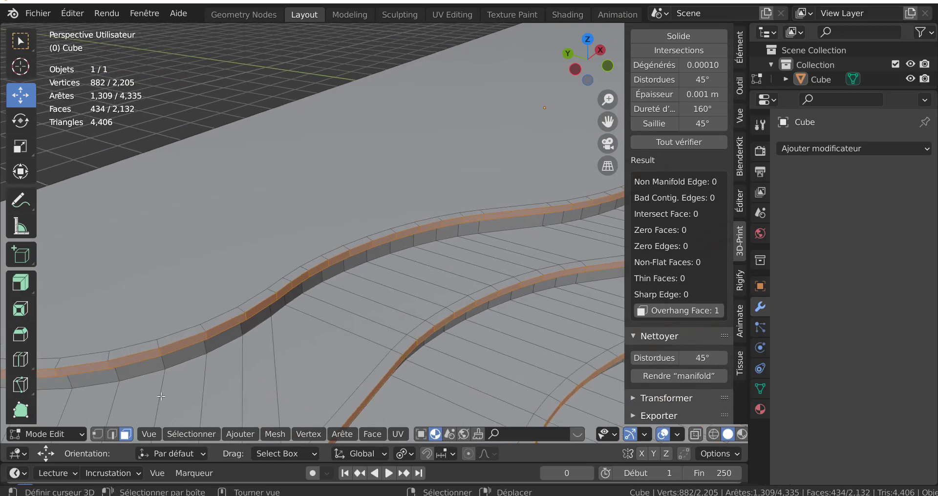
{"action": "middle_click_drag", "start_coordinate": [242, 344], "coordinate": [248, 288], "text": "shift"}
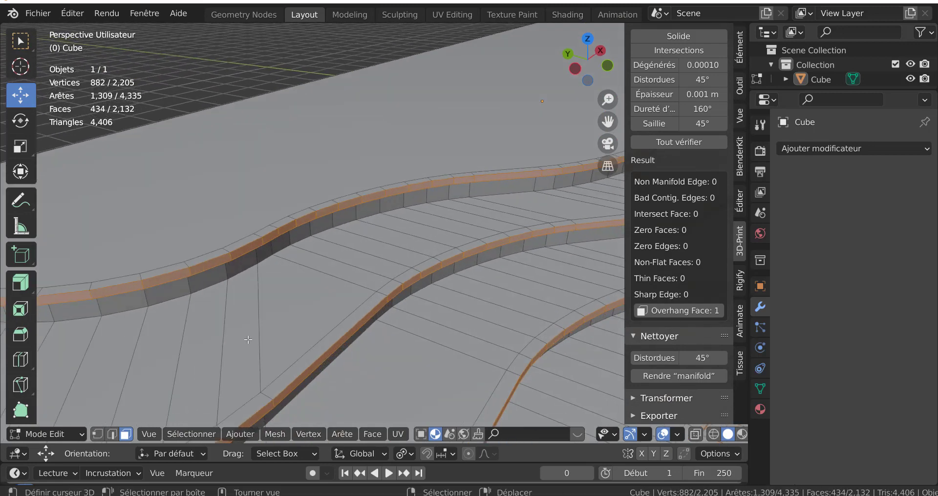
{"action": "middle_click_drag", "start_coordinate": [278, 332], "coordinate": [313, 167], "text": "ctrl"}
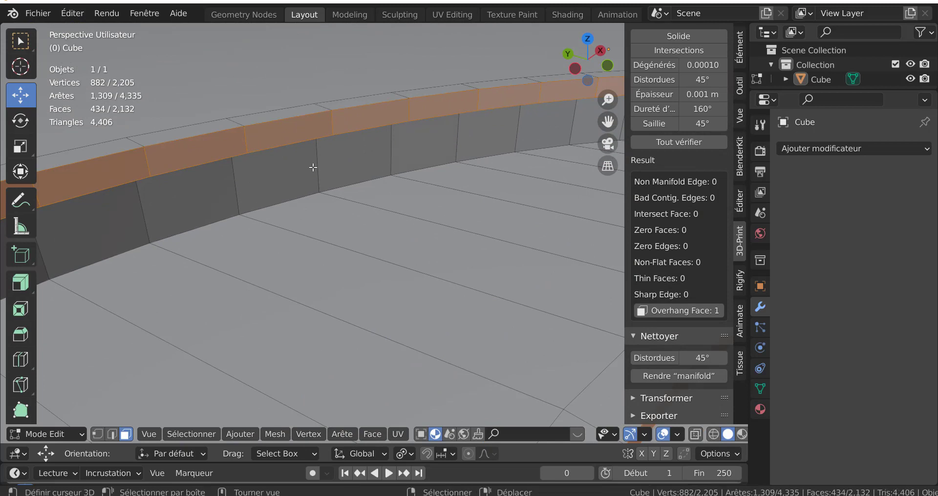
{"action": "left_click", "coordinate": [113, 434]}
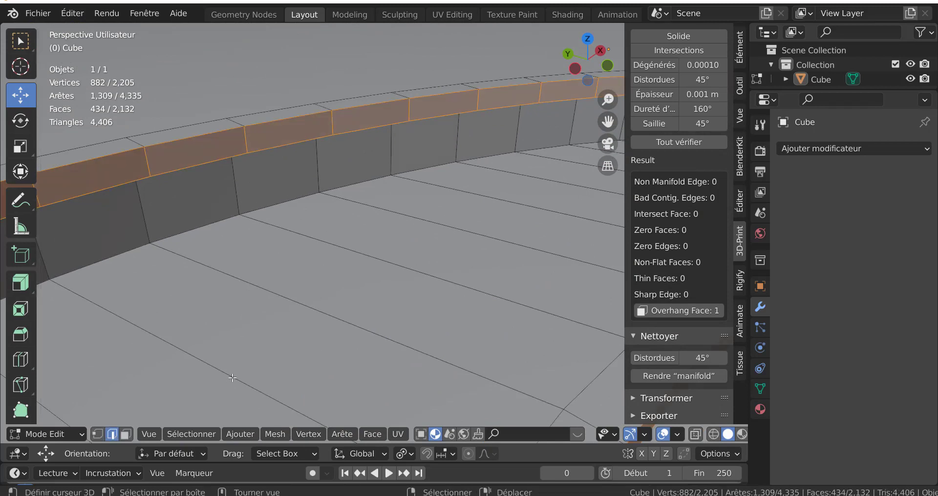
{"action": "left_click", "coordinate": [331, 123], "text": "ctrl+alt+shift"}
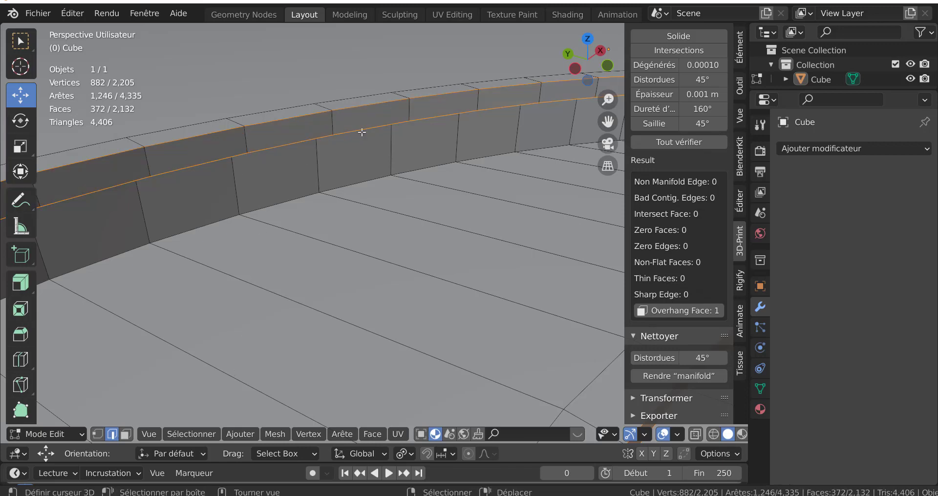
Step: Deselect the rings of short vertical edges on the nosings of the second to fifth steps from the top
{"action": "scroll", "coordinate": [399, 231], "scroll_direction": "down", "scroll_amount": 4}
{"action": "middle_click_drag", "start_coordinate": [405, 254], "coordinate": [397, 248]}
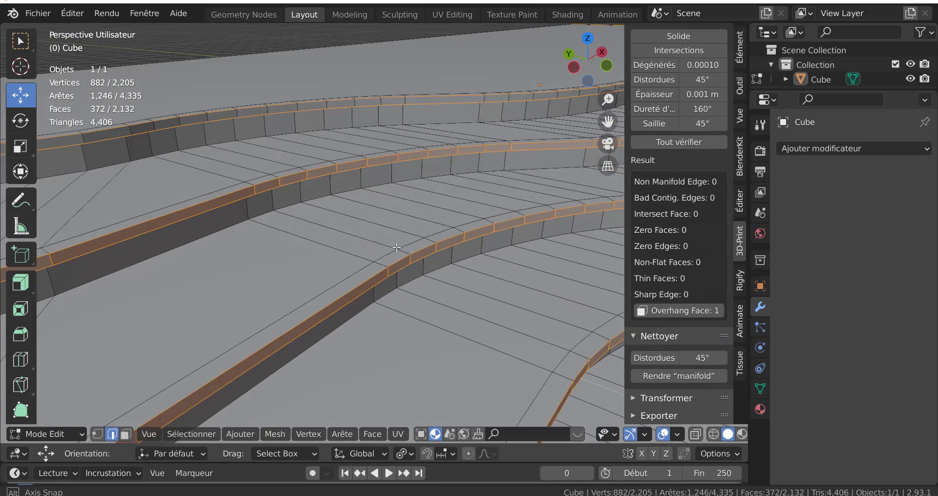
{"action": "scroll", "coordinate": [394, 217], "scroll_direction": "up", "scroll_amount": 4}
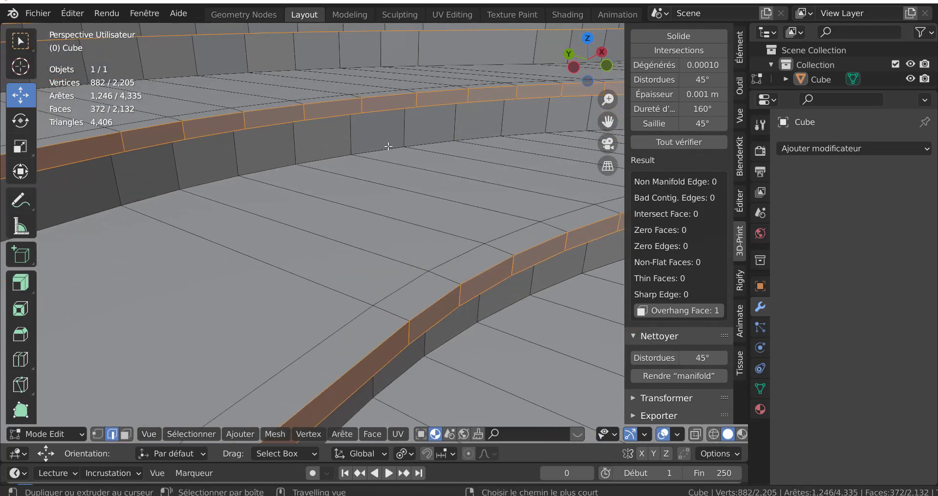
{"action": "left_click", "coordinate": [362, 106], "text": "alt+shift"}
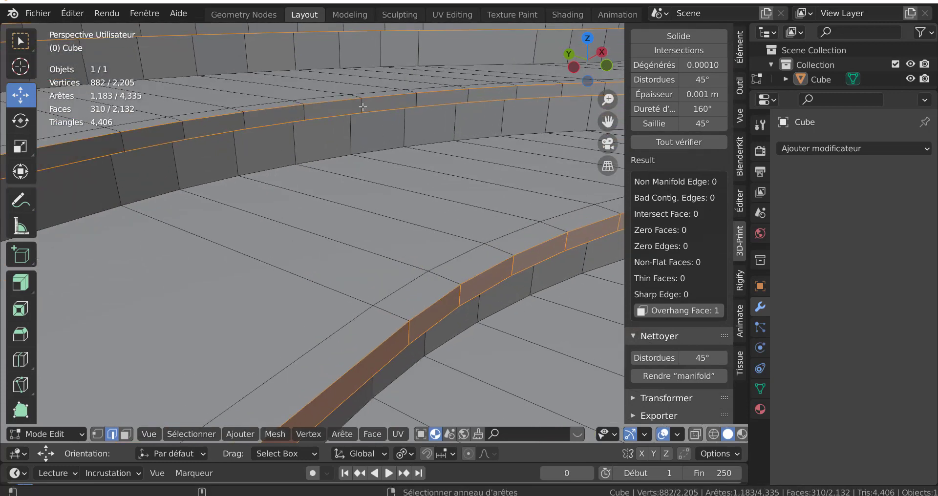
{"action": "left_click", "coordinate": [464, 297], "text": "alt+shift"}
{"action": "scroll", "coordinate": [459, 292], "scroll_direction": "down", "scroll_amount": 5}
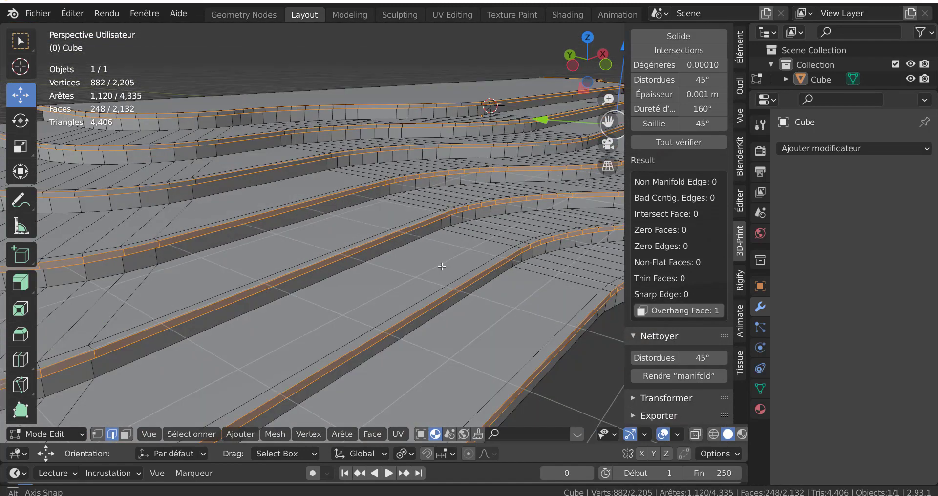
{"action": "scroll", "coordinate": [442, 266], "scroll_direction": "up", "scroll_amount": 3}
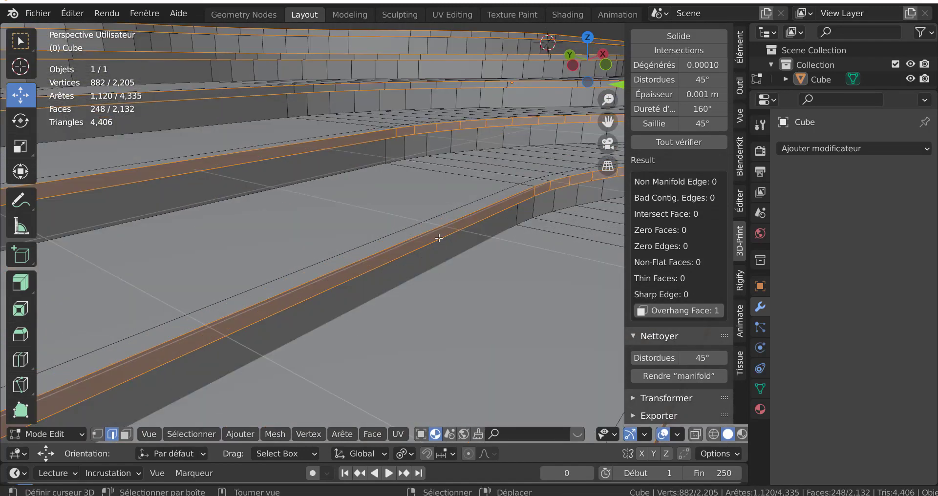
{"action": "left_click", "coordinate": [395, 133], "text": "alt+shift"}
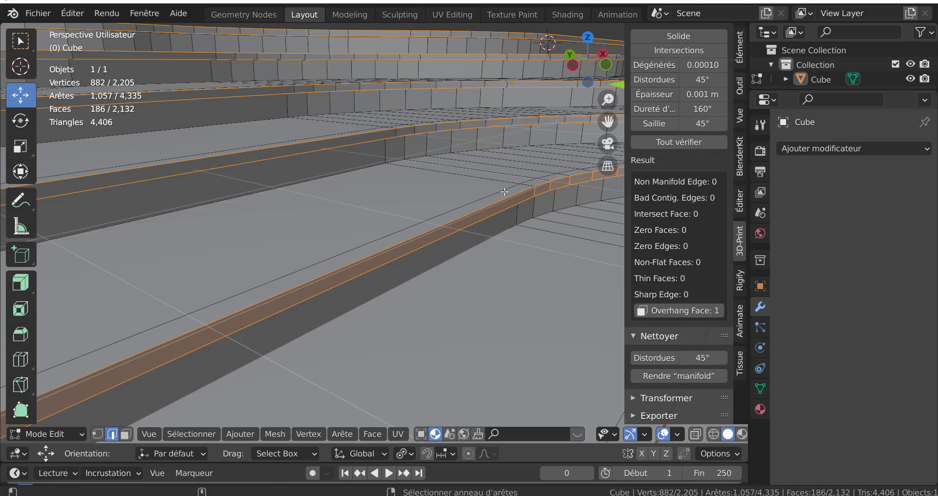
{"action": "left_click", "coordinate": [532, 193], "text": "alt+shift"}
Step: Deselect the short vertical edge rings on the two lowest nosings so only the long nosing edges stay selected
{"action": "scroll", "coordinate": [514, 194], "scroll_direction": "up", "scroll_amount": 4}
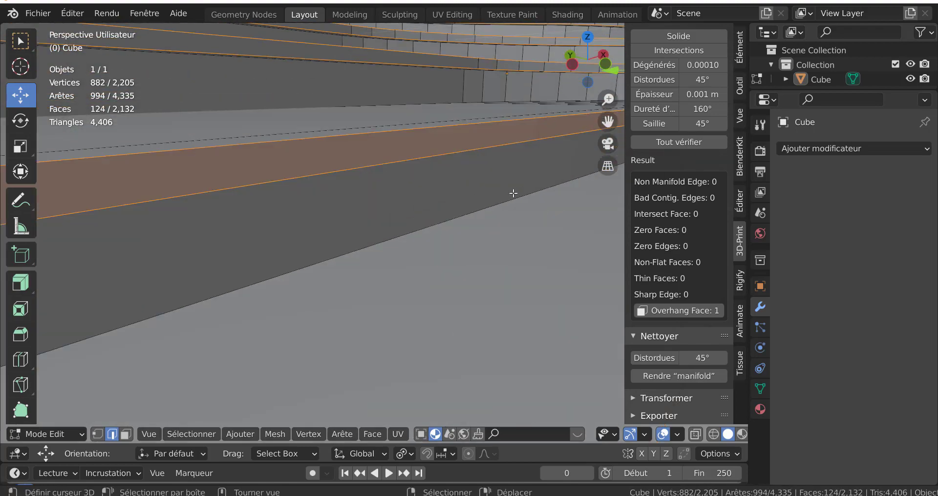
{"action": "scroll", "coordinate": [513, 194], "scroll_direction": "down", "scroll_amount": 5}
{"action": "scroll", "coordinate": [484, 198], "scroll_direction": "up", "scroll_amount": 1}
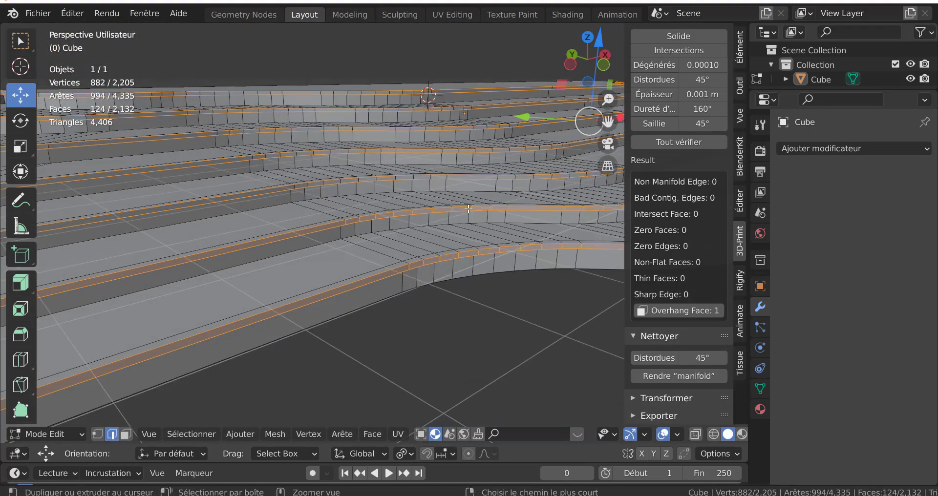
{"action": "scroll", "coordinate": [450, 192], "scroll_direction": "up", "scroll_amount": 3}
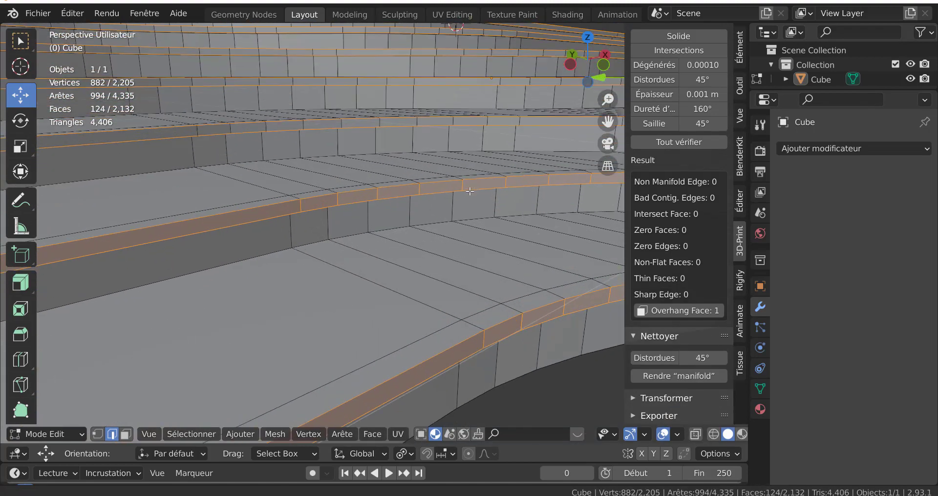
{"action": "left_click", "coordinate": [419, 189], "text": "ctrl+alt+shift"}
{"action": "left_click", "coordinate": [484, 341], "text": "ctrl+alt+shift"}
{"action": "scroll", "coordinate": [476, 316], "scroll_direction": "down", "scroll_amount": 6}
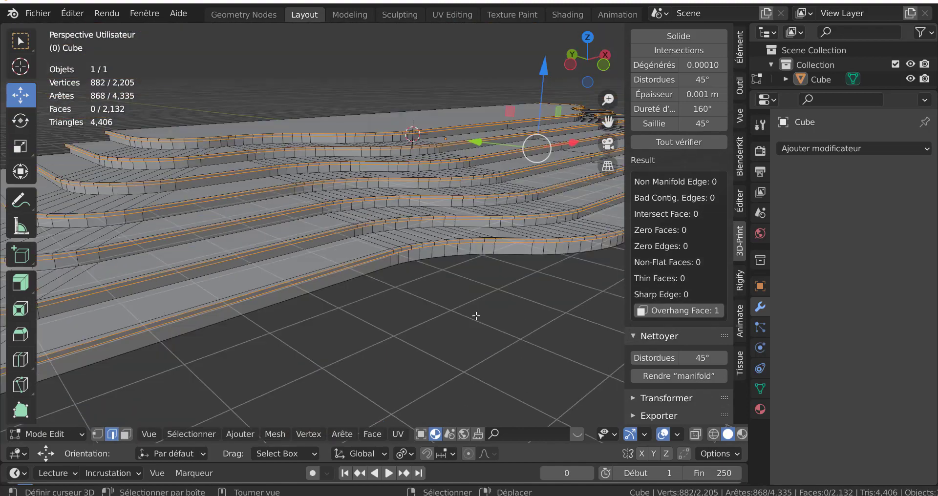
Step: Bevel the selected nosing edges by about 0.02 m with 3 segments, and inspect the rounded nosings in Object Mode
{"action": "scroll", "coordinate": [380, 295], "scroll_direction": "up", "scroll_amount": 8}
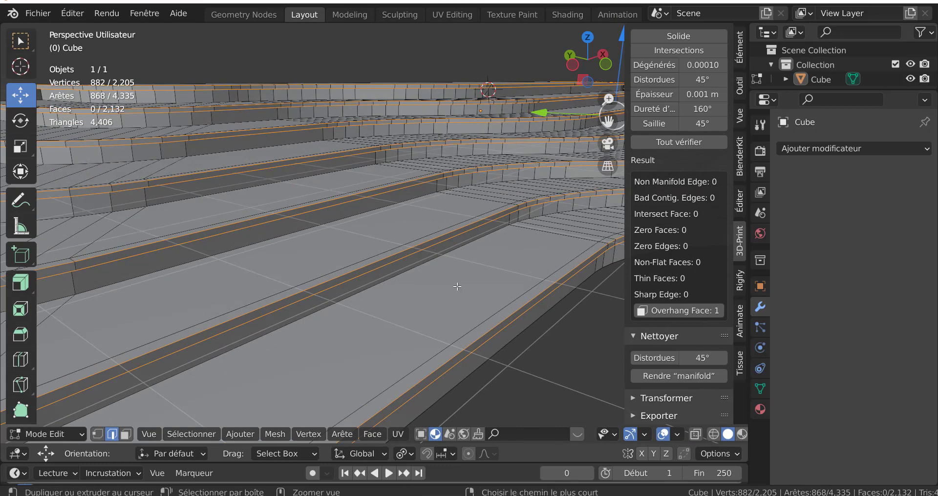
{"action": "key", "text": "ctrl+b"}
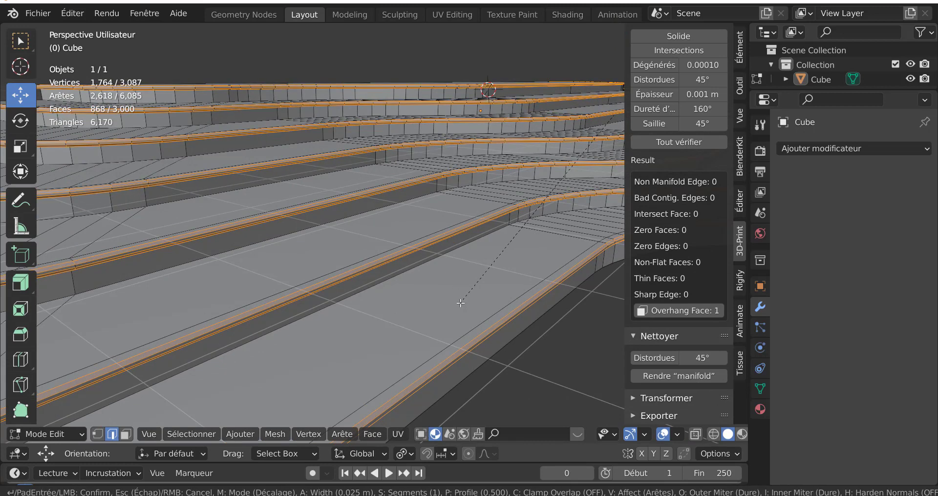
{"action": "scroll", "coordinate": [461, 301], "scroll_direction": "up", "scroll_amount": 2}
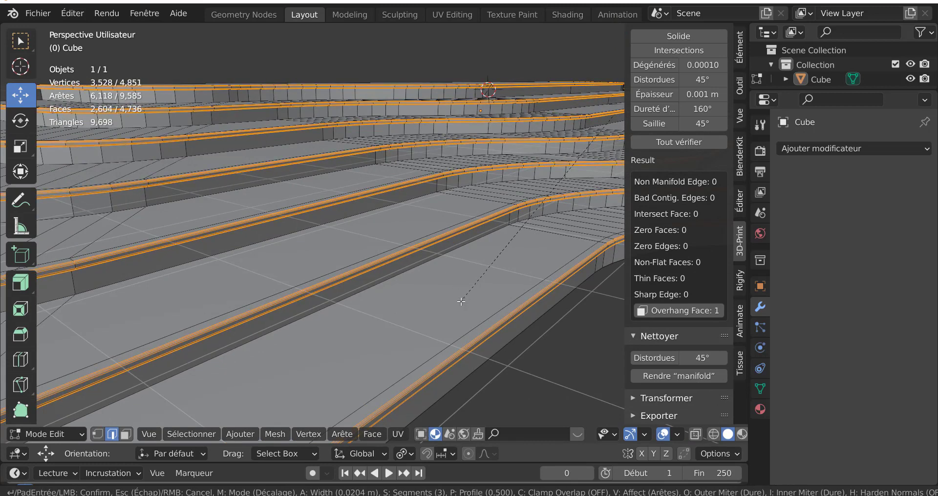
{"action": "left_click", "coordinate": [461, 301]}
{"action": "key", "text": "Tab"}
{"action": "scroll", "coordinate": [460, 300], "scroll_direction": "down", "scroll_amount": 6}
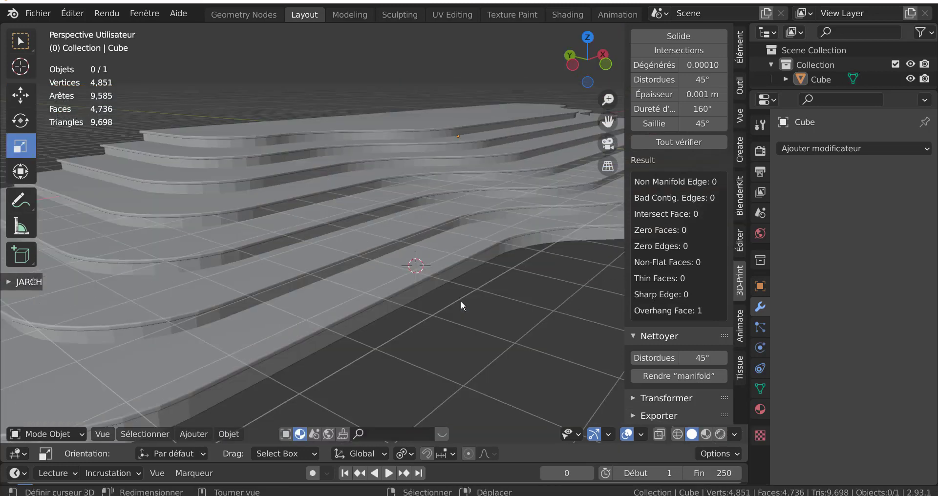
{"action": "middle_click_drag", "start_coordinate": [475, 299], "coordinate": [448, 298]}
{"action": "scroll", "coordinate": [339, 302], "scroll_direction": "up", "scroll_amount": 3}
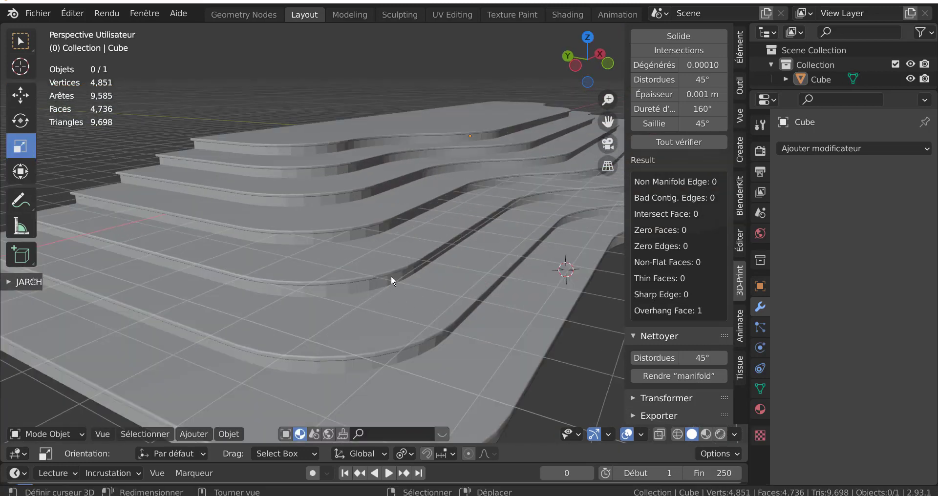
{"action": "scroll", "coordinate": [421, 270], "scroll_direction": "down", "scroll_amount": 4}
{"action": "scroll", "coordinate": [432, 286], "scroll_direction": "up", "scroll_amount": 3}
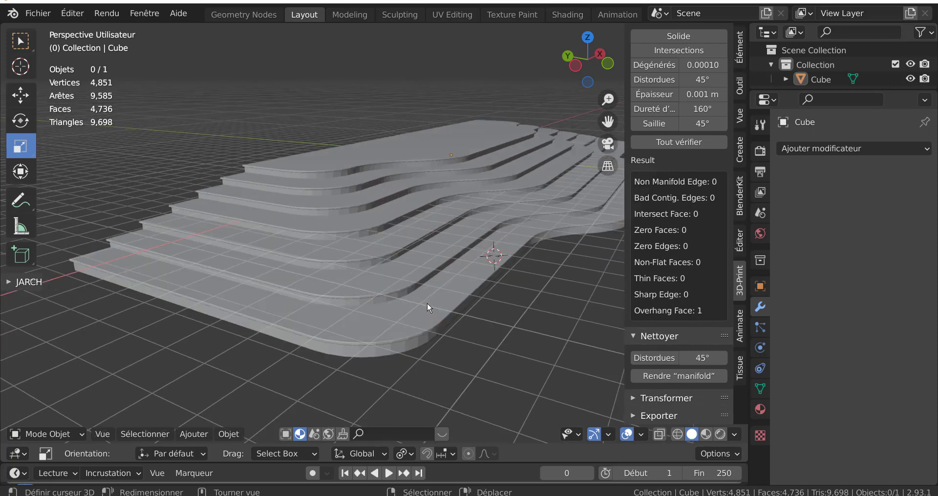
Step: Select the stepped pool surround and apply smooth shading to it
{"action": "left_click", "coordinate": [224, 435]}
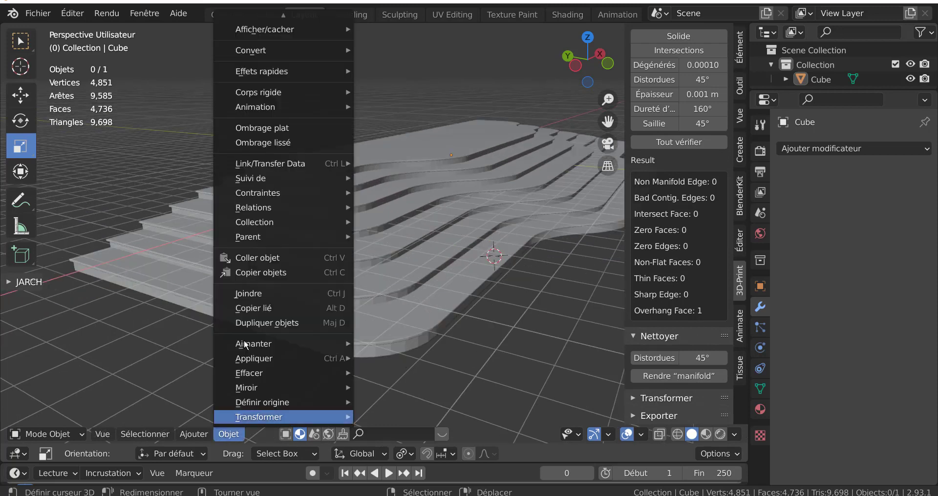
{"action": "left_click", "coordinate": [277, 142]}
{"action": "left_click", "coordinate": [372, 204]}
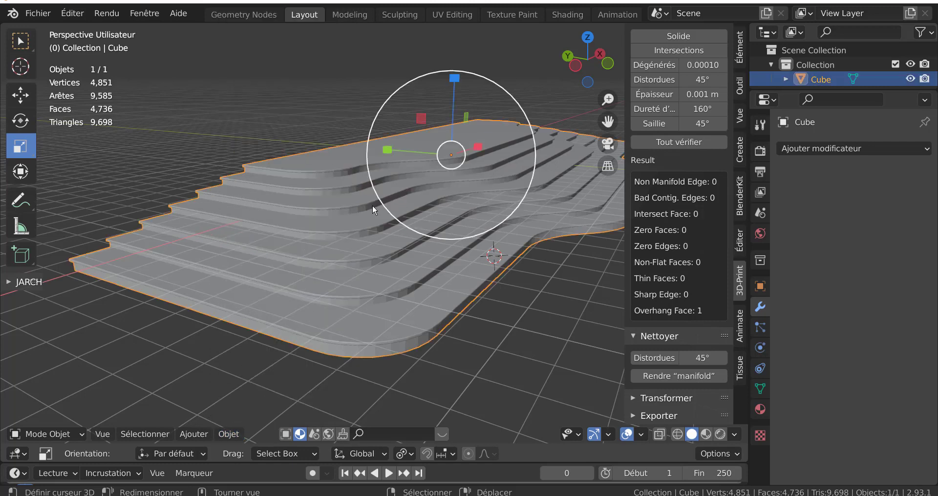
{"action": "left_click", "coordinate": [227, 436]}
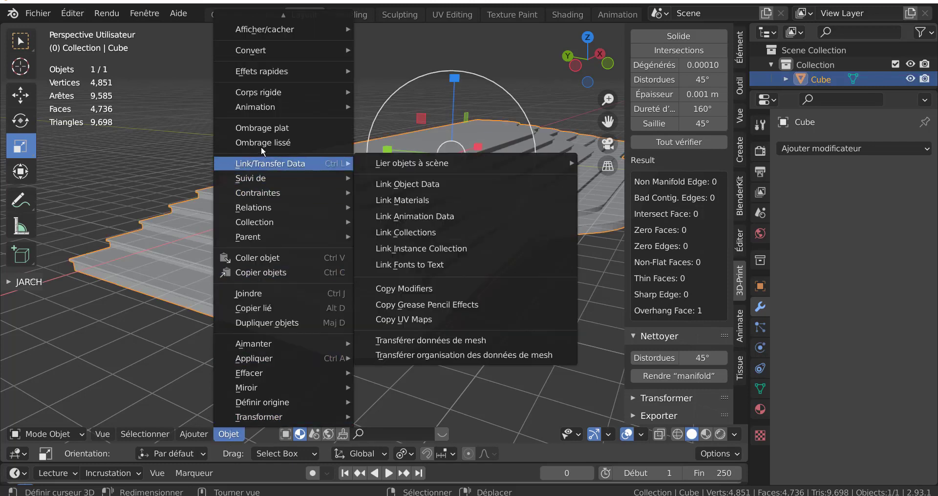
{"action": "left_click", "coordinate": [262, 143]}
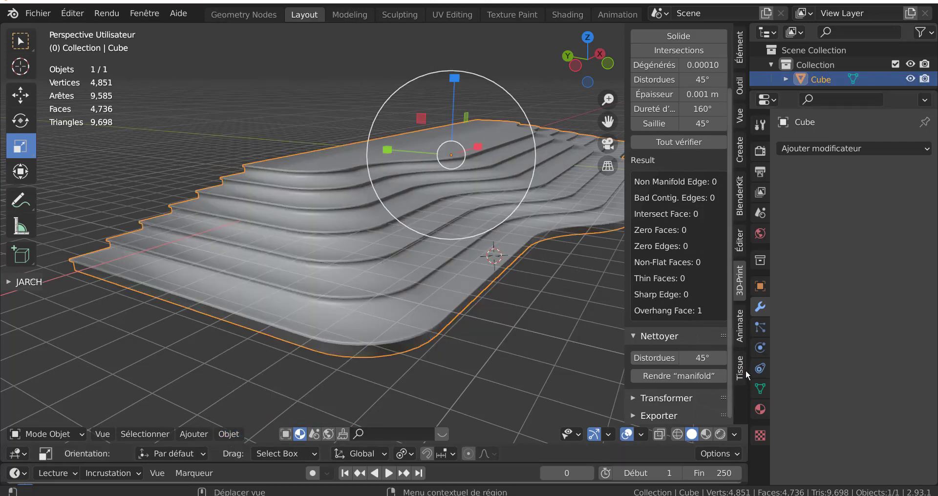
Step: Enable Auto Smooth at 30° for the surround's normals, and check the shading from the opposite side
{"action": "left_click", "coordinate": [760, 389]}
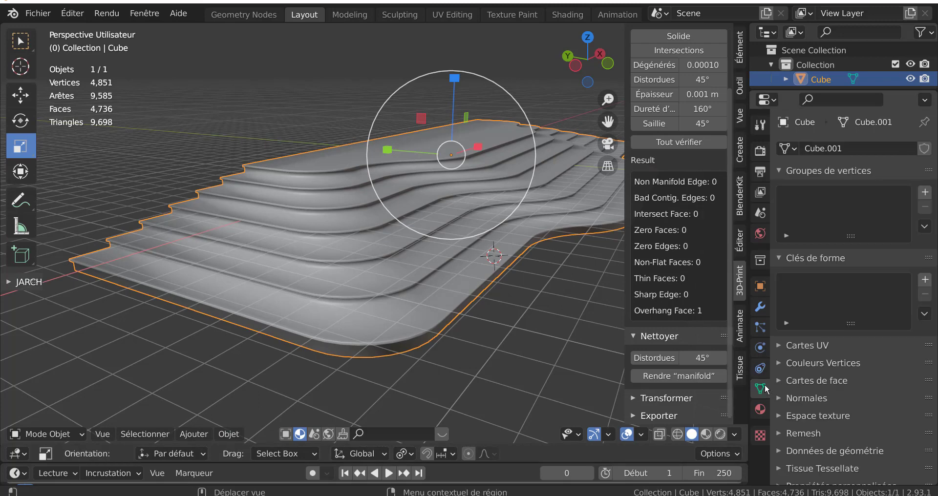
{"action": "scroll", "coordinate": [825, 390], "scroll_direction": "down", "scroll_amount": 1}
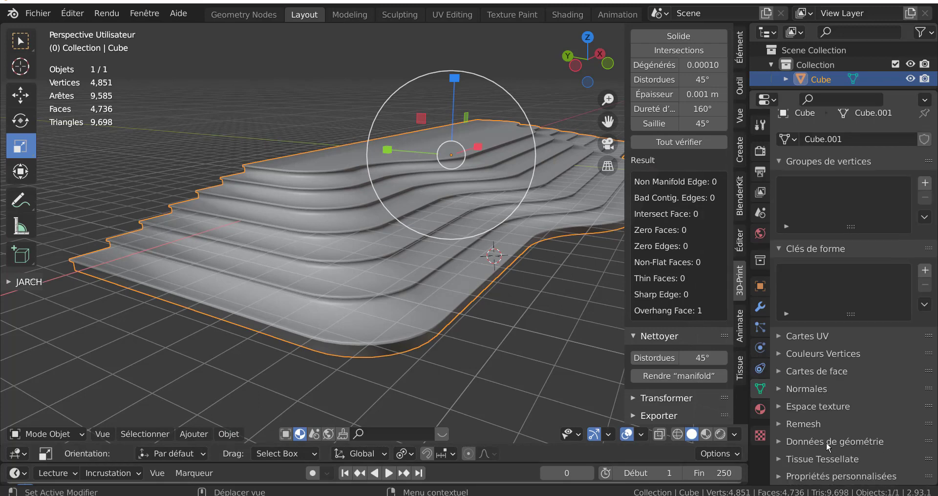
{"action": "left_click", "coordinate": [784, 389]}
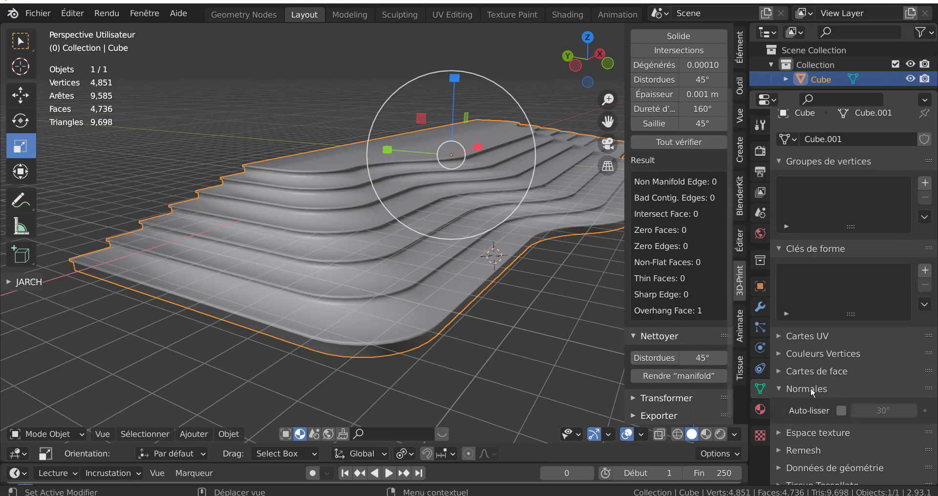
{"action": "left_click", "coordinate": [840, 411]}
{"action": "mouse_move", "coordinate": [585, 369]}
{"action": "middle_mouse_down"}
{"action": "mouse_move", "coordinate": [471, 356]}
{"action": "mouse_move", "coordinate": [357, 370]}
{"action": "mouse_move", "coordinate": [321, 368]}
{"action": "mouse_move", "coordinate": [321, 359]}
{"action": "middle_mouse_up"}
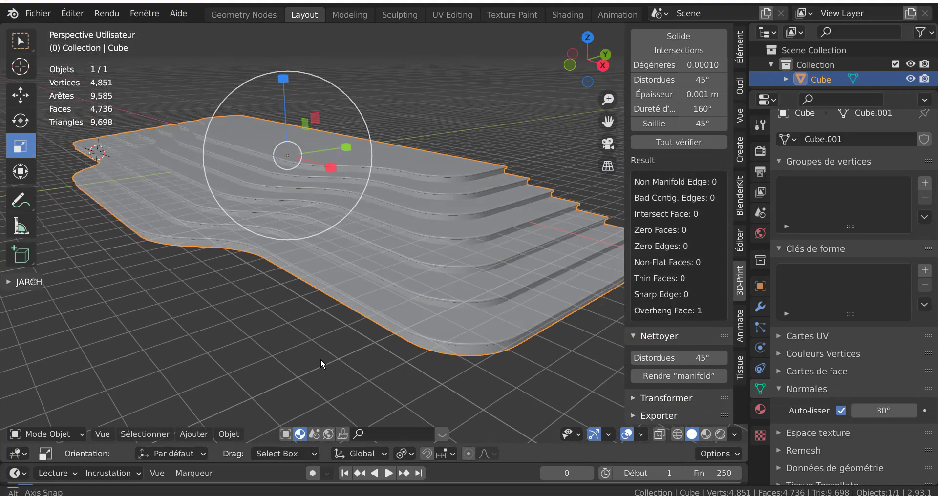
Step: Run all 3D-print checks on the beveled mesh and inspect the model's underside
{"action": "left_click", "coordinate": [685, 142]}
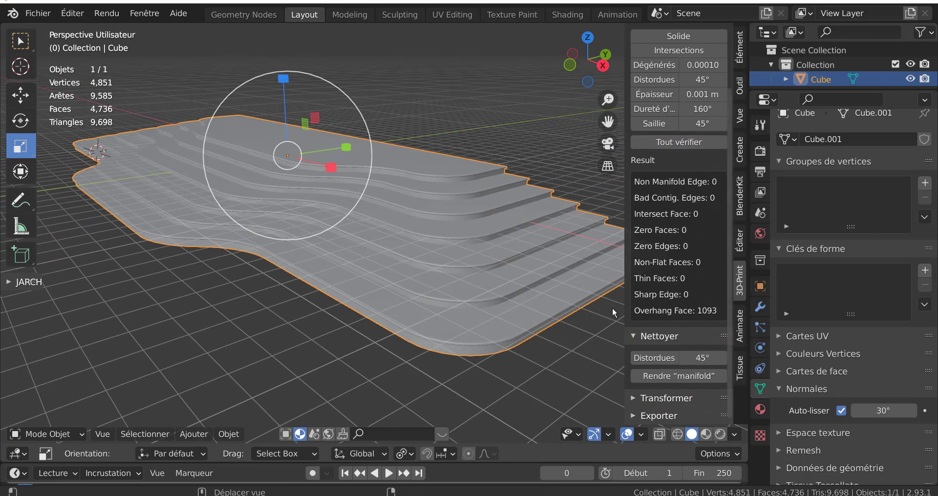
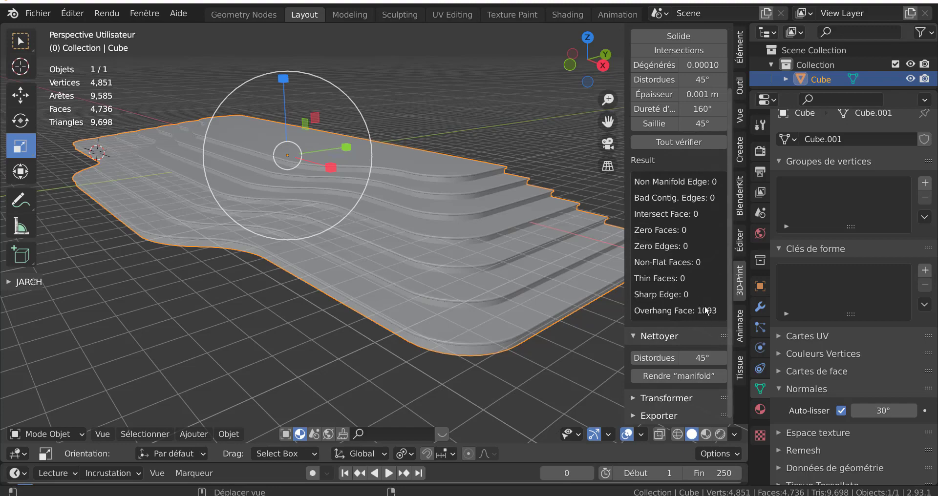
{"action": "middle_click_drag", "start_coordinate": [539, 379], "coordinate": [494, 378]}
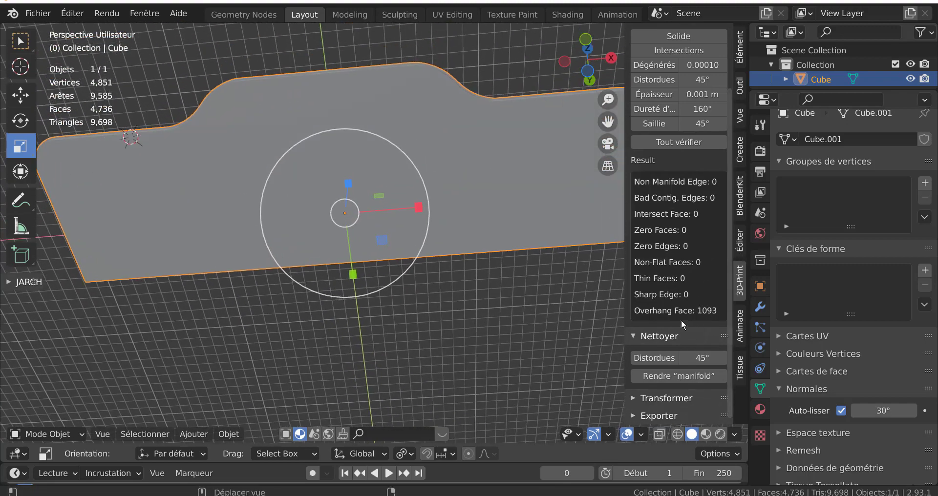
{"action": "middle_click_drag", "start_coordinate": [547, 275], "coordinate": [489, 320]}
Step: Collapse the 3D-print sidebar to widen the viewport, and return the surround from Edit Mode to Object Mode
{"action": "key", "text": "Tab"}
{"action": "left_click_drag", "start_coordinate": [626, 287], "coordinate": [730, 293]}
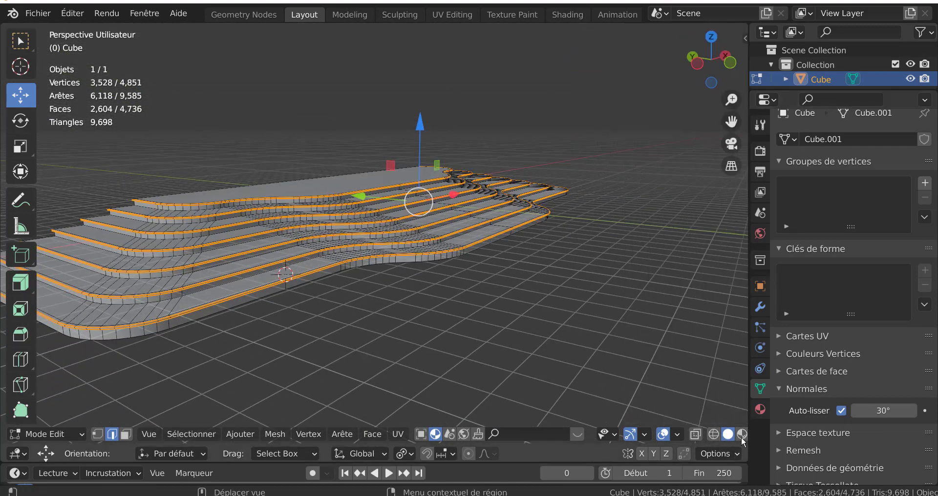
{"action": "scroll", "coordinate": [646, 393], "scroll_direction": "down", "scroll_amount": 2}
{"action": "key", "text": "Tab"}
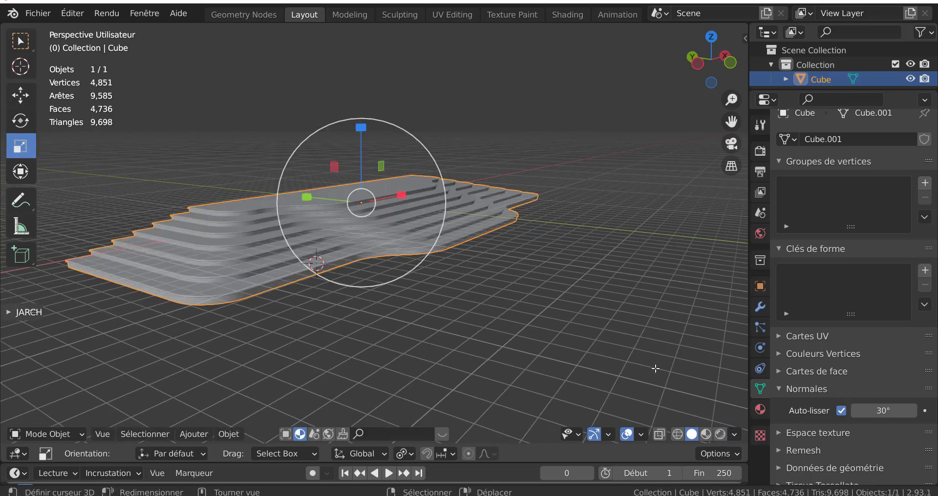
Step: Create a new material for the surround with specular about 0.785 and roughness 0
{"action": "left_click", "coordinate": [755, 410]}
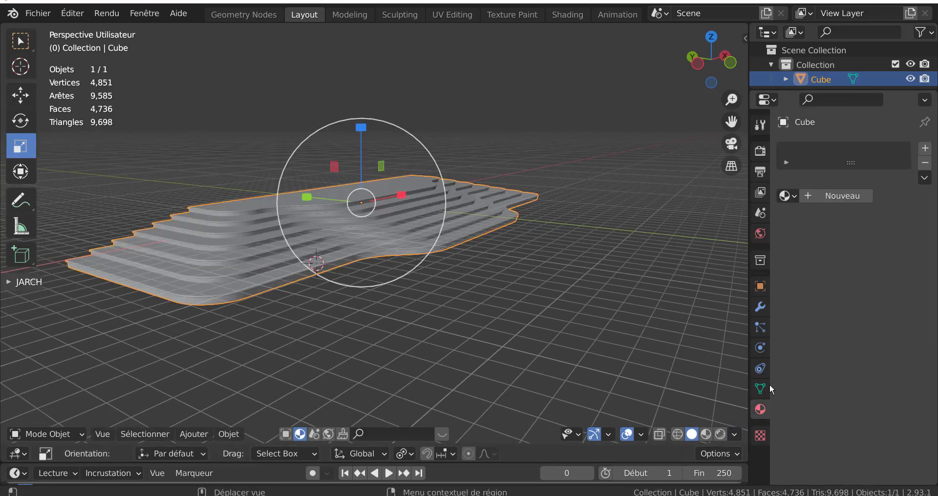
{"action": "left_click", "coordinate": [838, 196]}
{"action": "scroll", "coordinate": [877, 365], "scroll_direction": "down", "scroll_amount": 4}
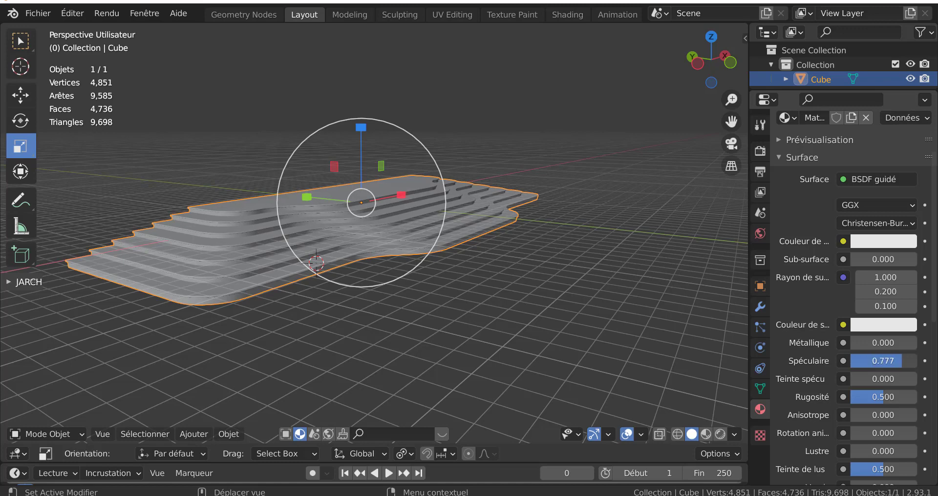
{"action": "left_click_drag", "start_coordinate": [883, 397], "coordinate": [869, 397]}
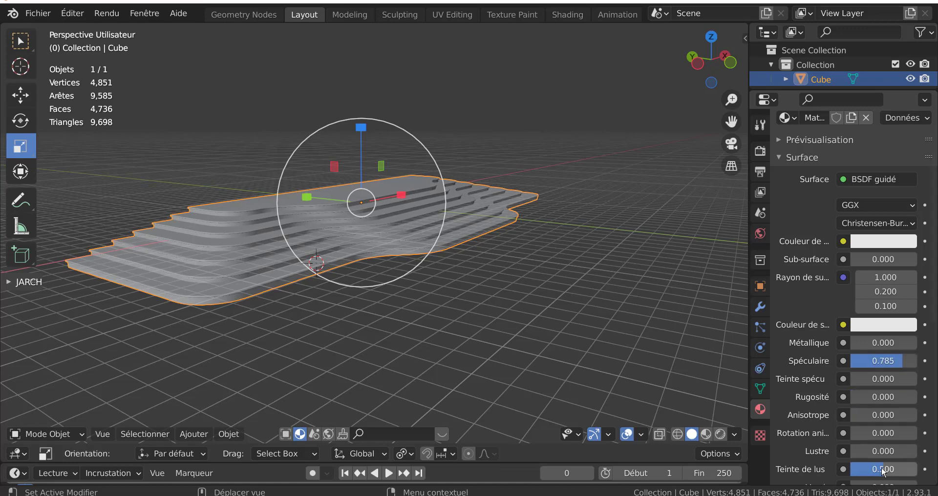
Step: Show the viewport in material preview shading and inspect the surround's glossy white surface from the opposite side
{"action": "left_click", "coordinate": [706, 434]}
{"action": "mouse_move", "coordinate": [555, 370]}
{"action": "middle_mouse_down"}
{"action": "mouse_move", "coordinate": [283, 384]}
{"action": "mouse_move", "coordinate": [484, 338]}
{"action": "mouse_move", "coordinate": [514, 344]}
{"action": "mouse_move", "coordinate": [522, 362]}
{"action": "mouse_move", "coordinate": [538, 348]}
{"action": "mouse_move", "coordinate": [451, 344]}
{"action": "mouse_move", "coordinate": [316, 361]}
{"action": "middle_mouse_up"}
{"action": "scroll", "coordinate": [560, 369], "scroll_direction": "up", "scroll_amount": 3}
{"action": "scroll", "coordinate": [535, 342], "scroll_direction": "down", "scroll_amount": 3}
{"action": "key", "text": "Tab"}
{"action": "key", "text": "Tab"}
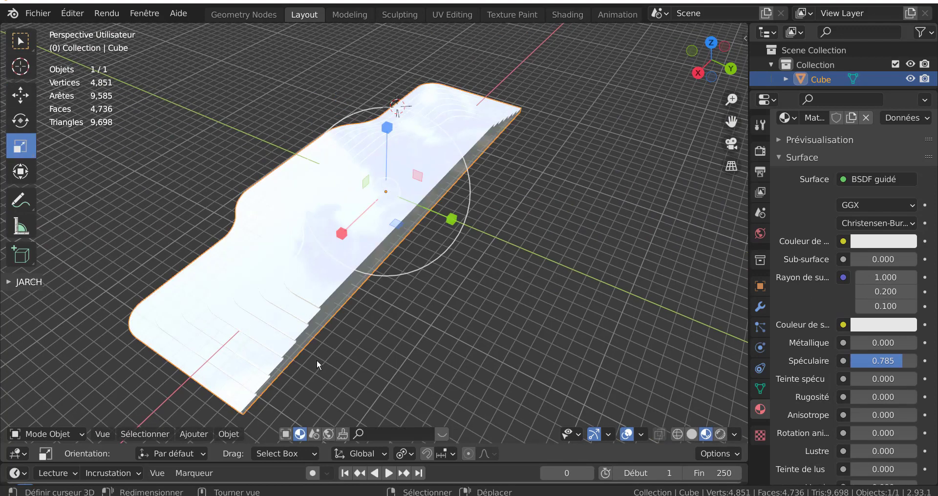
Step: Circle-select all vertices along the surround's straight side in Edit Mode, opposite the curved steps
{"action": "key", "text": "Tab"}
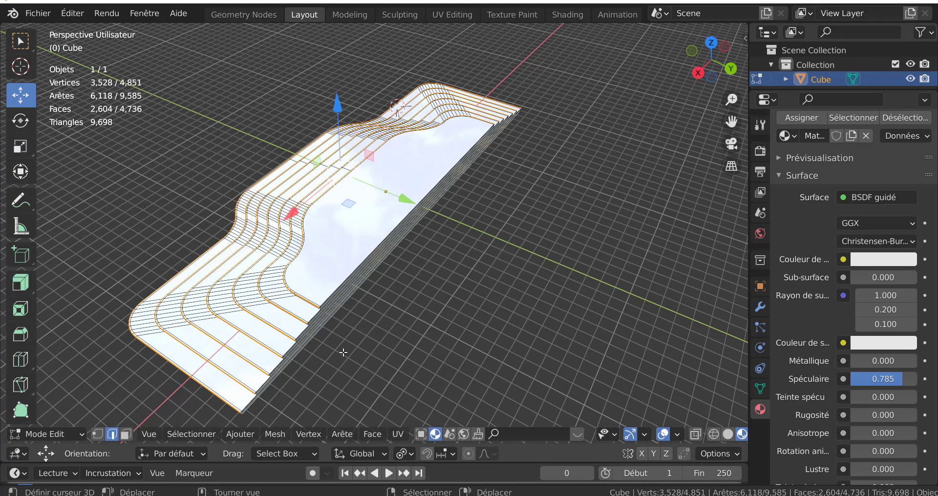
{"action": "middle_click_drag", "start_coordinate": [343, 353], "coordinate": [342, 387]}
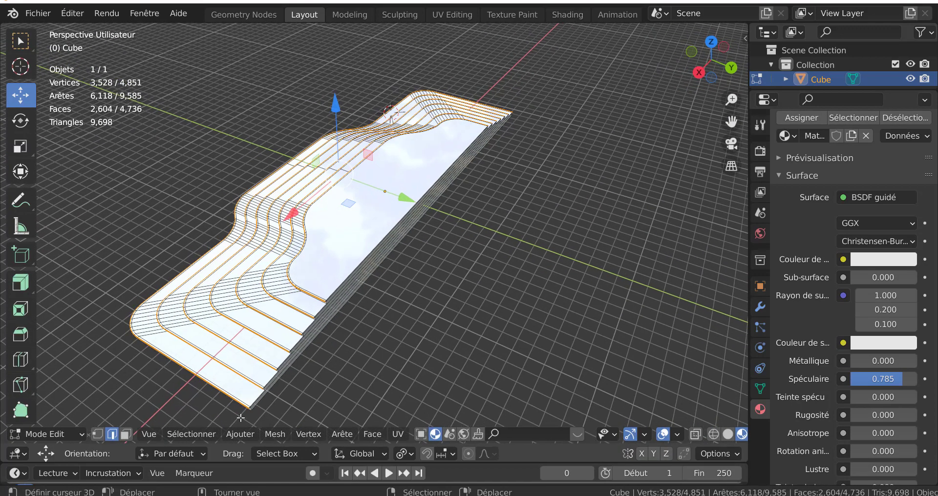
{"action": "left_click", "coordinate": [97, 434]}
{"action": "left_click", "coordinate": [343, 336]}
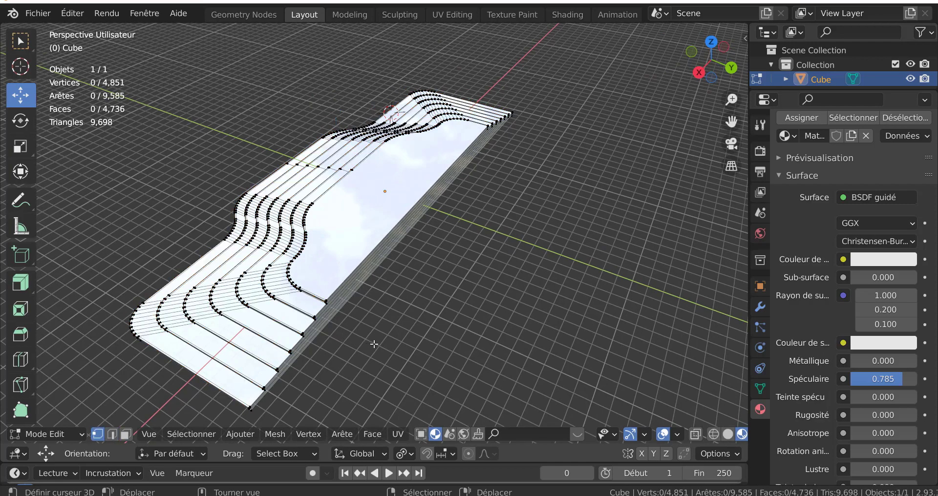
{"action": "middle_click_drag", "start_coordinate": [372, 341], "coordinate": [462, 351]}
{"action": "scroll", "coordinate": [476, 346], "scroll_direction": "down", "scroll_amount": 1}
{"action": "key", "text": "c"}
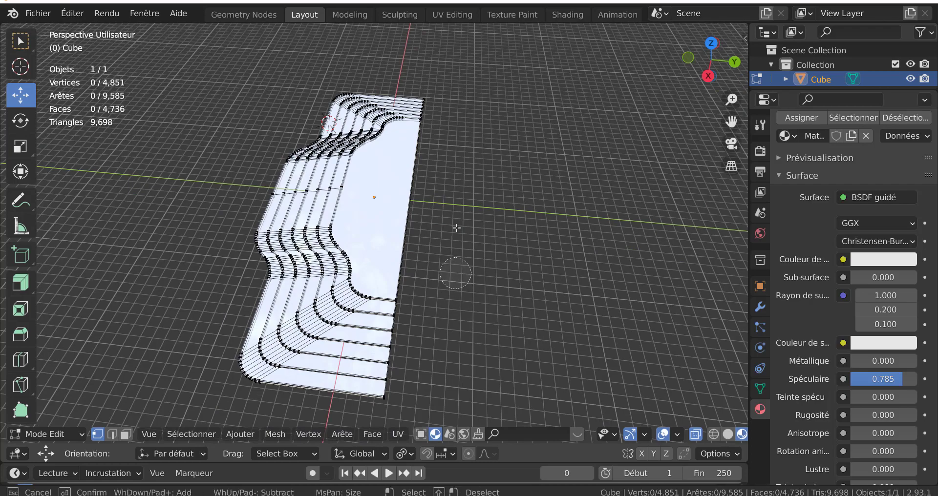
{"action": "left_click_drag", "start_coordinate": [432, 93], "coordinate": [388, 400]}
{"action": "key", "text": "Escape"}
Step: Scale the selected straight side wider along X, beyond the surround's rounded corners
{"action": "middle_click_drag", "start_coordinate": [506, 283], "coordinate": [348, 275]}
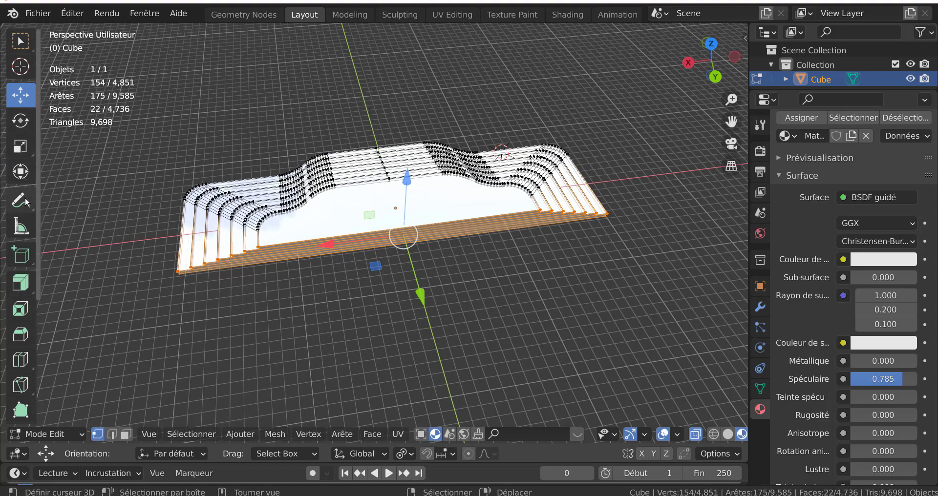
{"action": "left_click", "coordinate": [18, 153]}
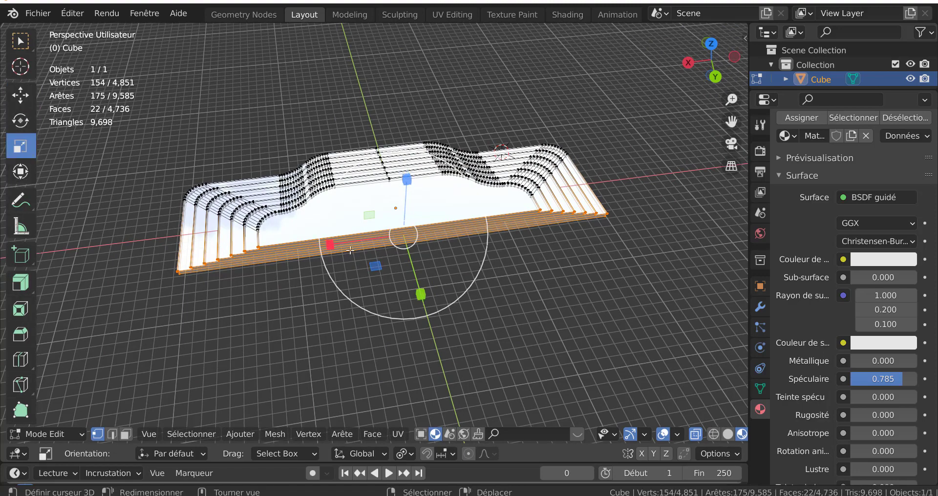
{"action": "mouse_move", "coordinate": [329, 247]}
{"action": "left_mouse_down"}
{"action": "mouse_move", "coordinate": [288, 248]}
{"action": "mouse_move", "coordinate": [313, 246]}
{"action": "left_mouse_up"}
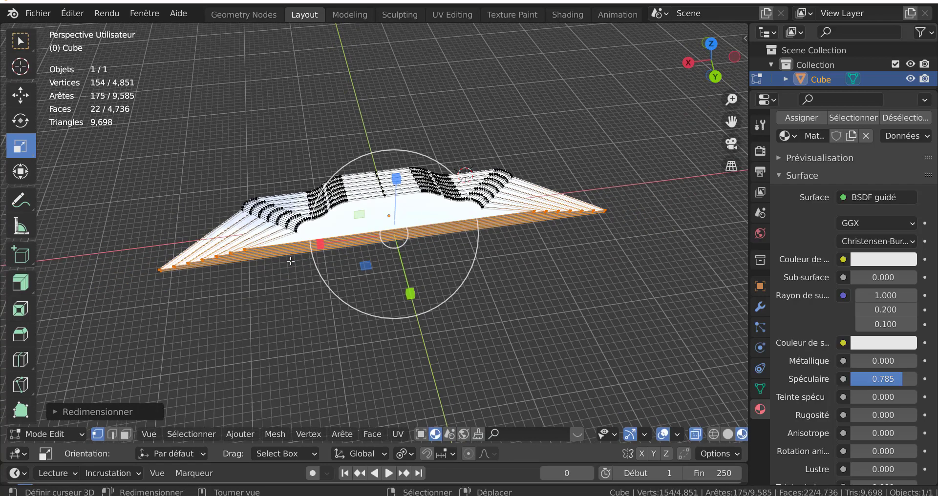
Step: Extrude the widened straight side about 45 m away from the curved steps
{"action": "middle_click_drag", "start_coordinate": [312, 246], "coordinate": [495, 282]}
{"action": "key", "text": "e"}
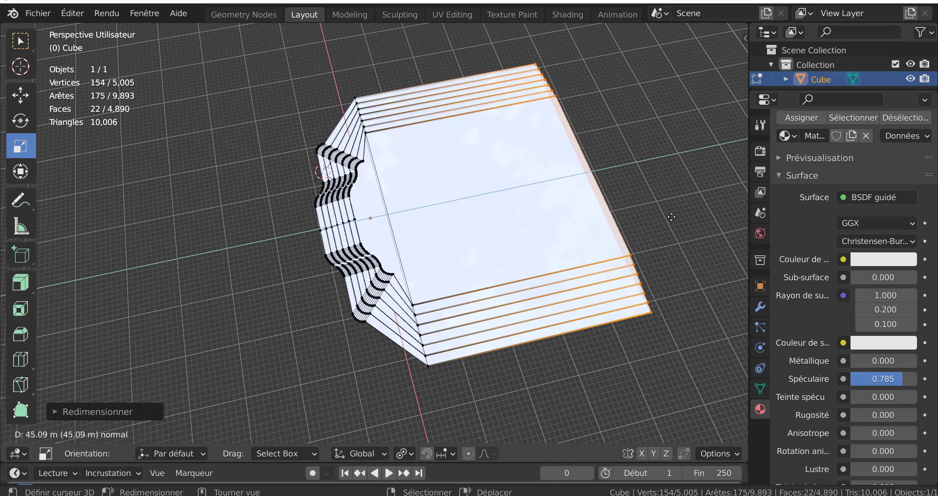
{"action": "left_click", "coordinate": [671, 215]}
Step: Scale the extruded end wider along X so the deck flares outward
{"action": "middle_click_drag", "start_coordinate": [611, 268], "coordinate": [650, 236]}
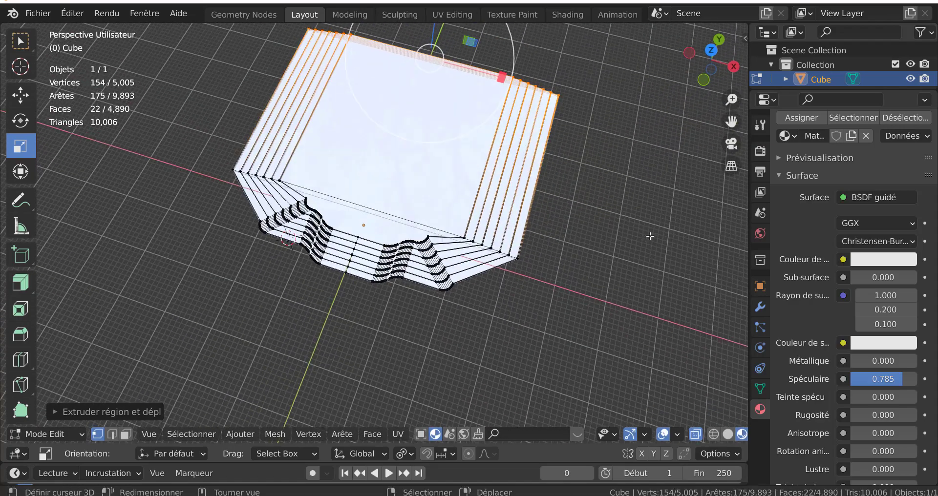
{"action": "middle_click_drag", "start_coordinate": [520, 250], "coordinate": [585, 333]}
{"action": "left_click_drag", "start_coordinate": [479, 364], "coordinate": [424, 413]}
{"action": "middle_click_drag", "start_coordinate": [303, 344], "coordinate": [517, 360]}
Step: Select the whole mesh and scale it narrower along X
{"action": "key", "text": "a"}
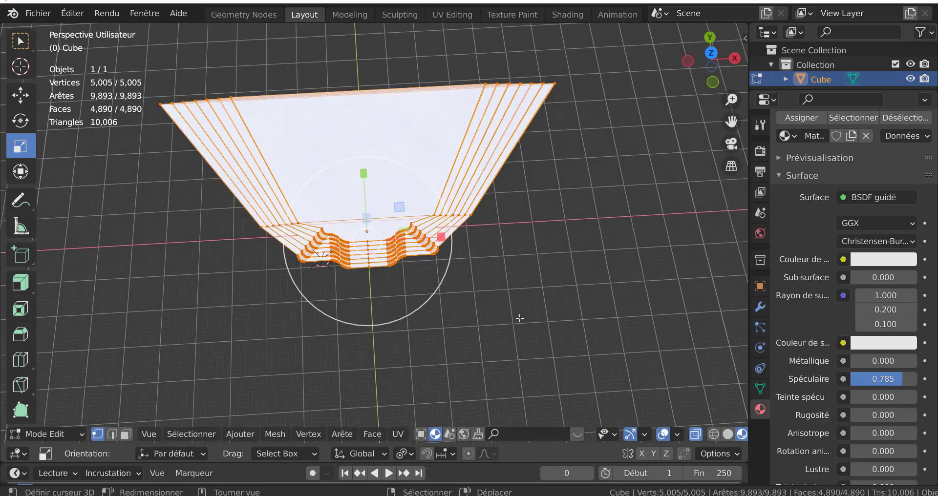
{"action": "left_click_drag", "start_coordinate": [440, 237], "coordinate": [420, 244]}
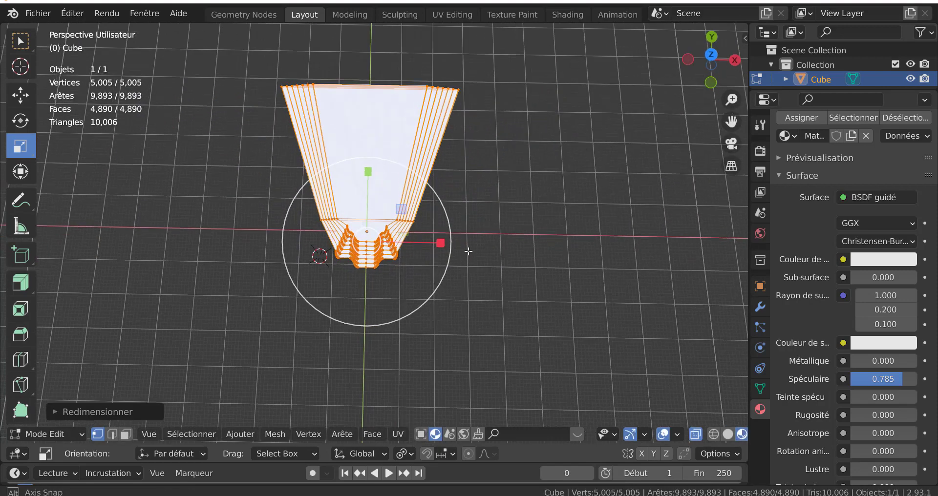
{"action": "key", "text": "r"}
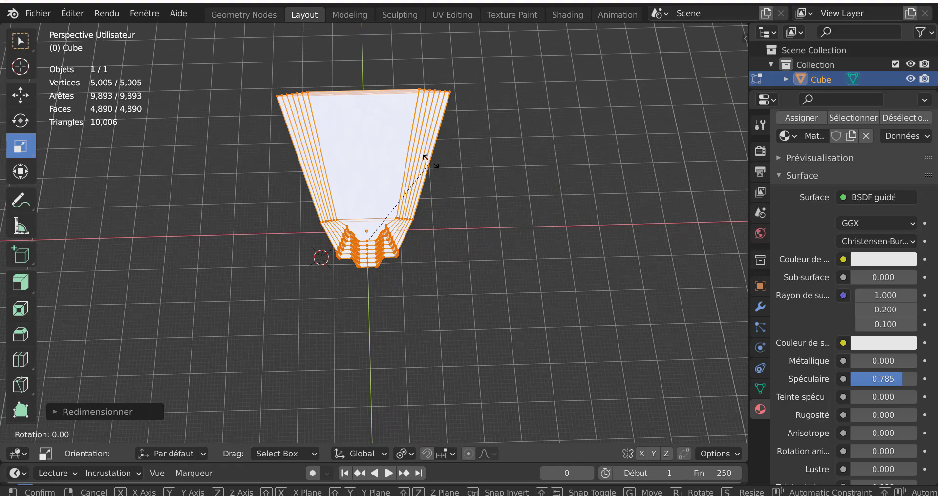
{"action": "key", "text": "Escape"}
Step: Add three loop cuts across the extruded deck and one lengthwise cut down its middle
{"action": "key", "text": "ctrl+r"}
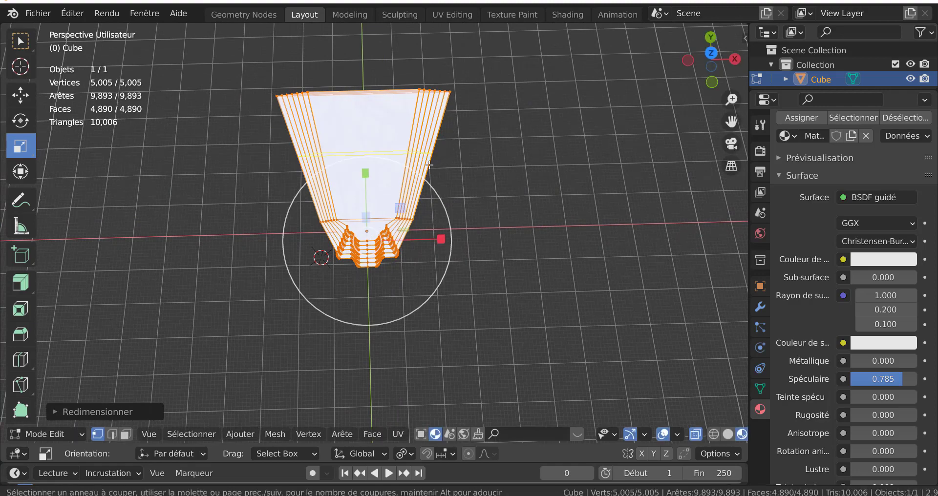
{"action": "scroll", "coordinate": [429, 165], "scroll_direction": "up", "scroll_amount": 2}
{"action": "double_click", "coordinate": [429, 165]}
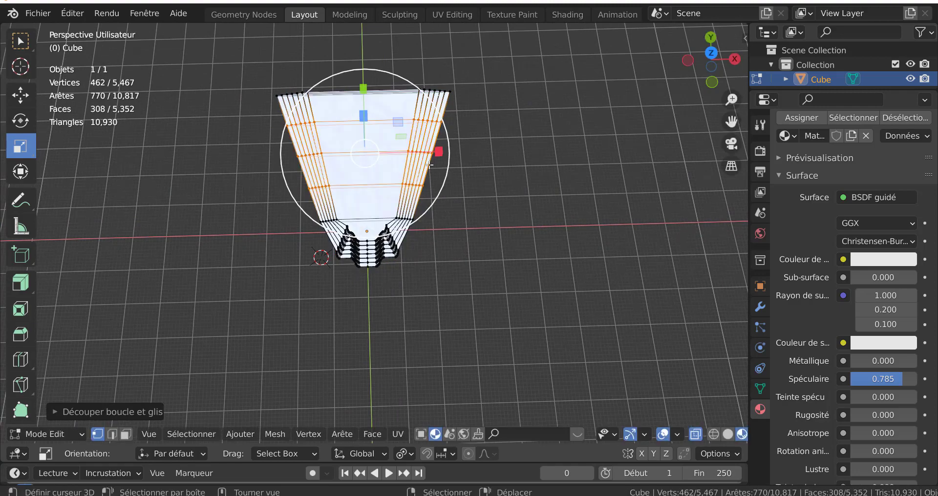
{"action": "key", "text": "ctrl+r"}
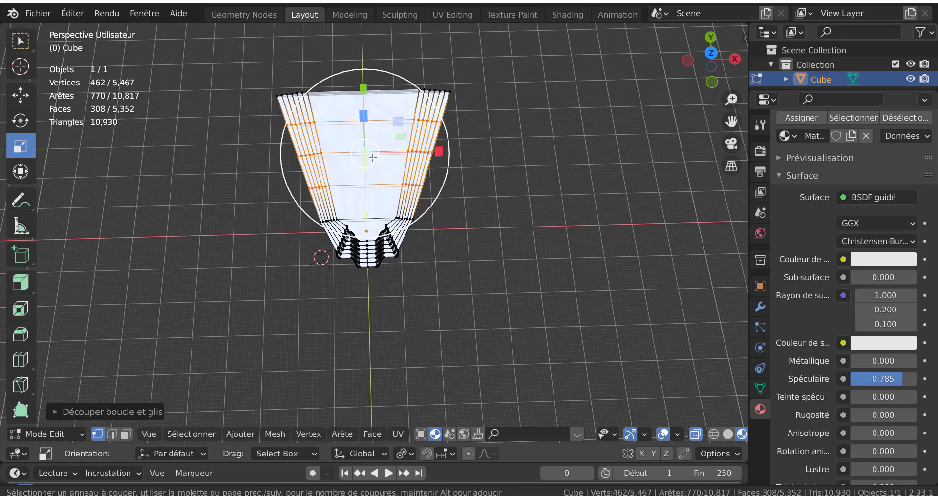
{"action": "double_click", "coordinate": [373, 159]}
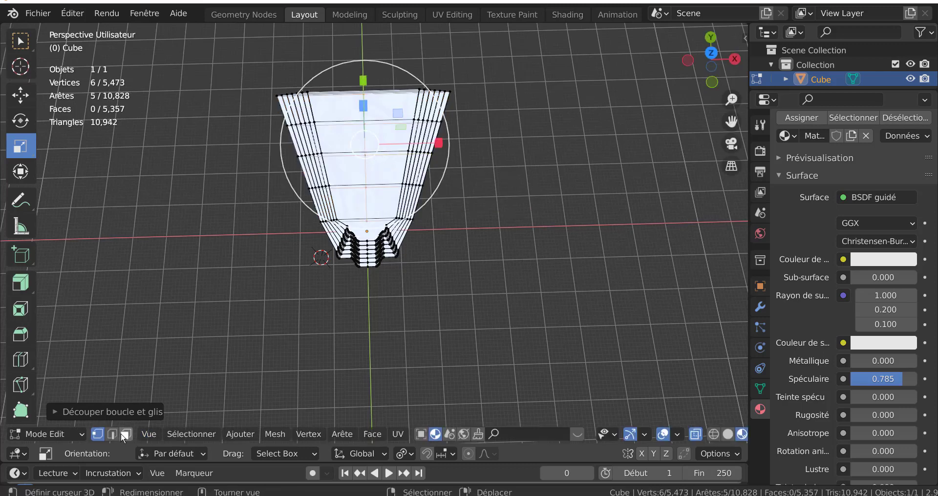
Step: Try to inset the single middle face on the top of the extruded deck
{"action": "left_click", "coordinate": [126, 434]}
{"action": "left_click", "coordinate": [377, 172]}
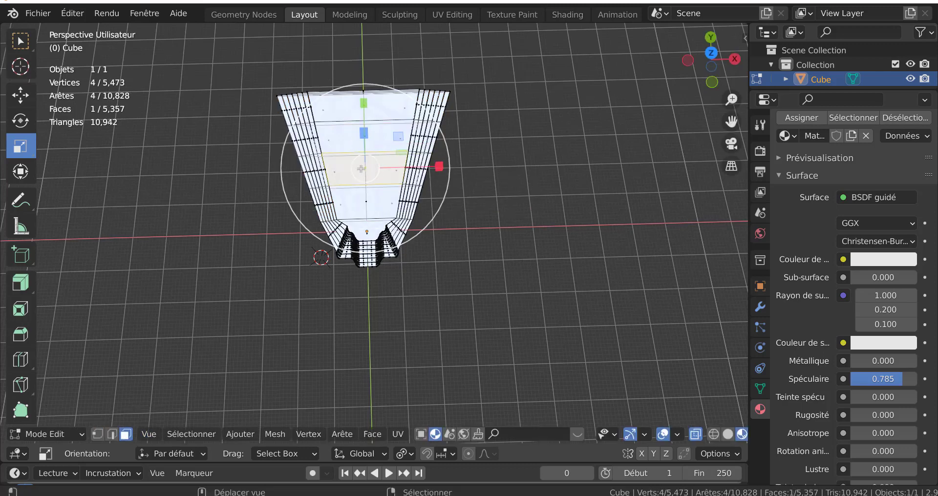
{"action": "scroll", "coordinate": [440, 196], "scroll_direction": "up", "scroll_amount": 2}
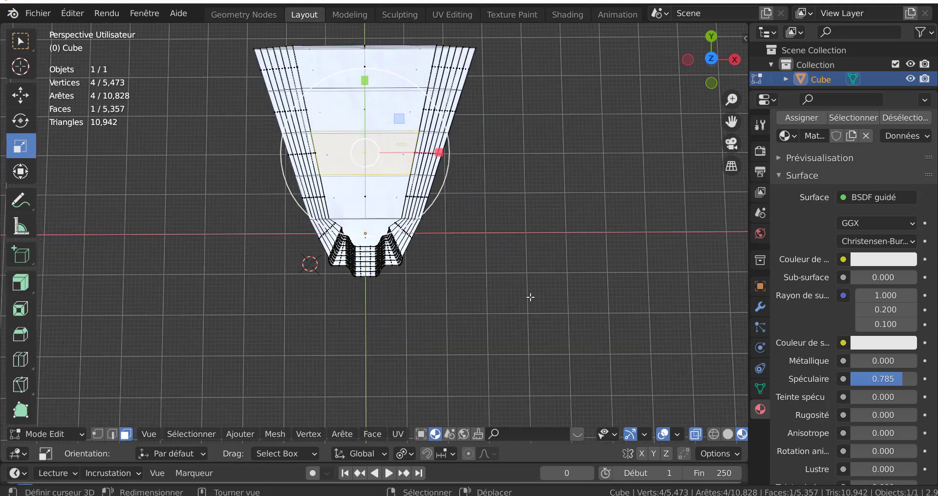
{"action": "key", "text": "i"}
{"action": "right_click", "coordinate": [554, 307]}
{"action": "key", "text": "i"}
{"action": "key", "text": "i"}
{"action": "left_click", "coordinate": [551, 296]}
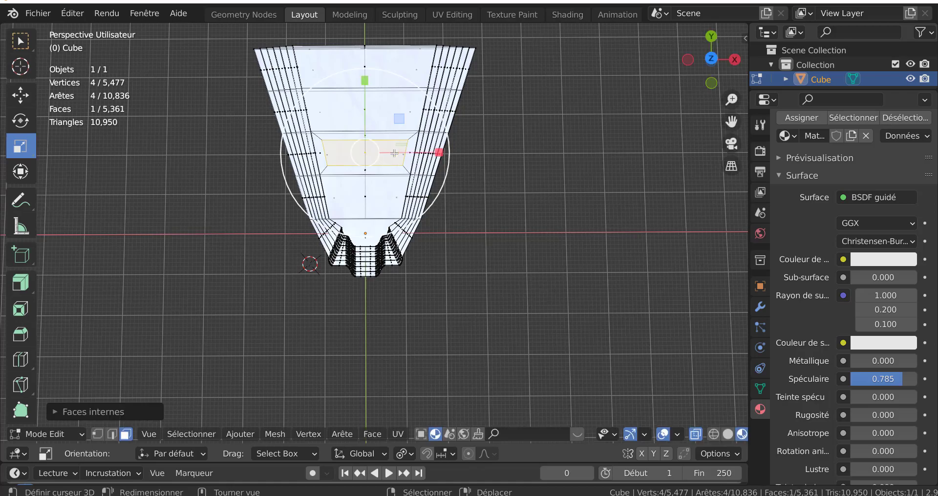
Step: Display the mesh in opaque solid shading with X-ray off, and undo the face inset
{"action": "middle_click_drag", "start_coordinate": [375, 181], "coordinate": [358, 332]}
{"action": "left_click", "coordinate": [726, 434]}
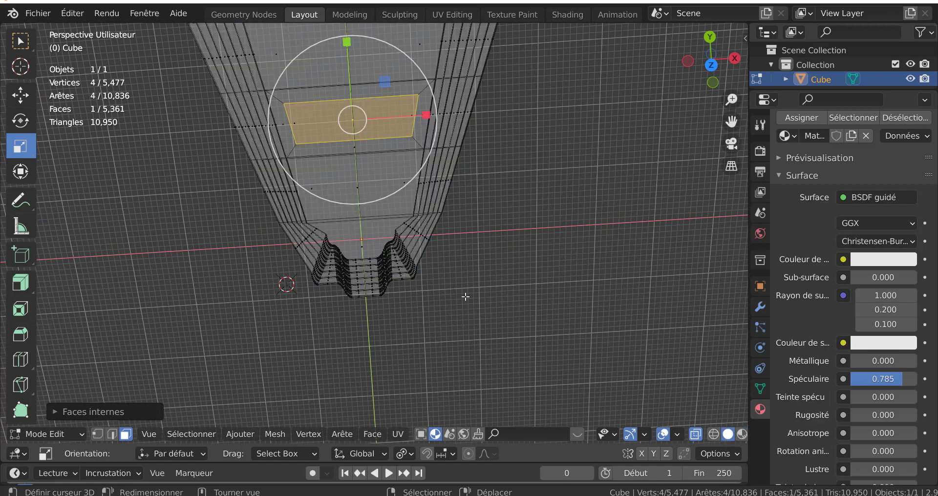
{"action": "mouse_move", "coordinate": [466, 296]}
{"action": "middle_mouse_down"}
{"action": "mouse_move", "coordinate": [410, 266]}
{"action": "mouse_move", "coordinate": [425, 245]}
{"action": "middle_mouse_up"}
{"action": "key", "text": "alt+z"}
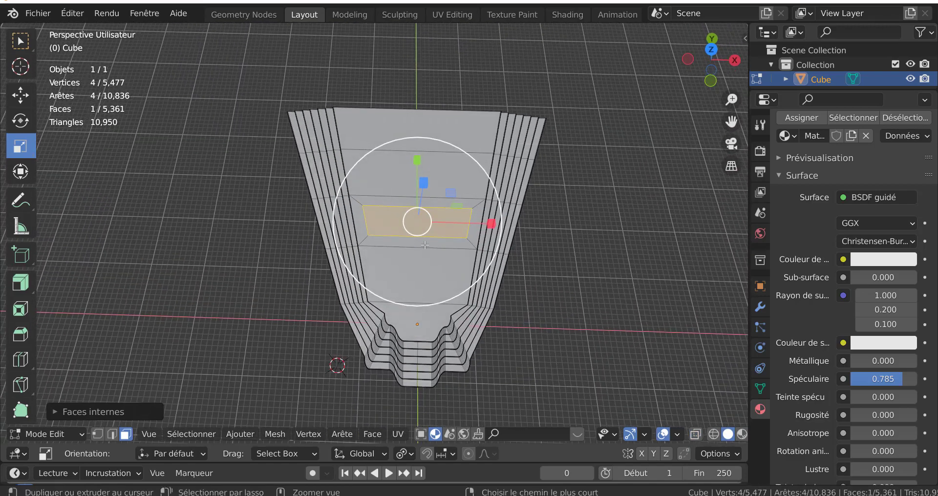
{"action": "key", "text": "ctrl+z"}
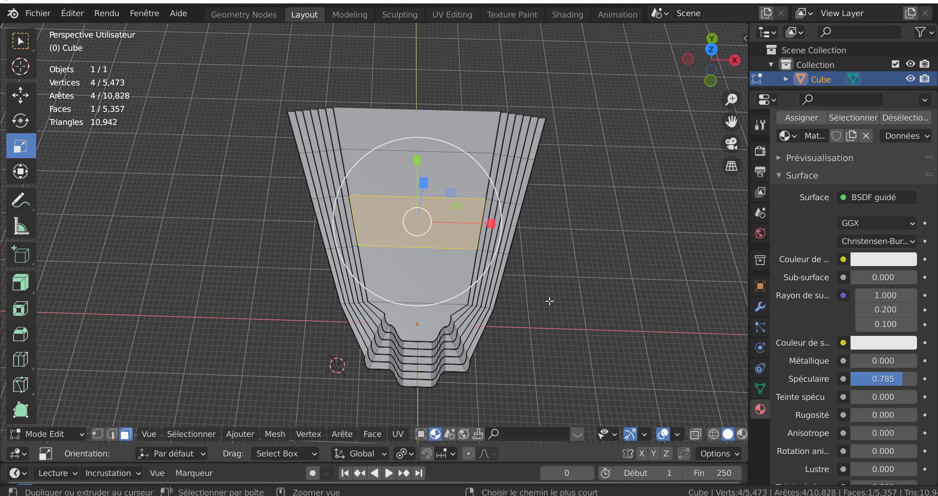
Step: Add a lengthwise loop cut down the middle of the deck's top, and inset the two middle faces individually
{"action": "key", "text": "ctrl+r"}
{"action": "left_click", "coordinate": [377, 243]}
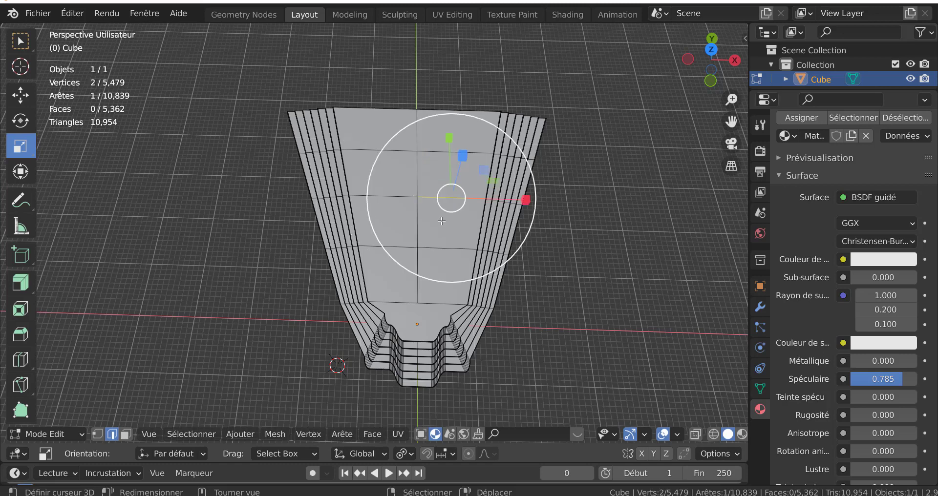
{"action": "left_click", "coordinate": [127, 435]}
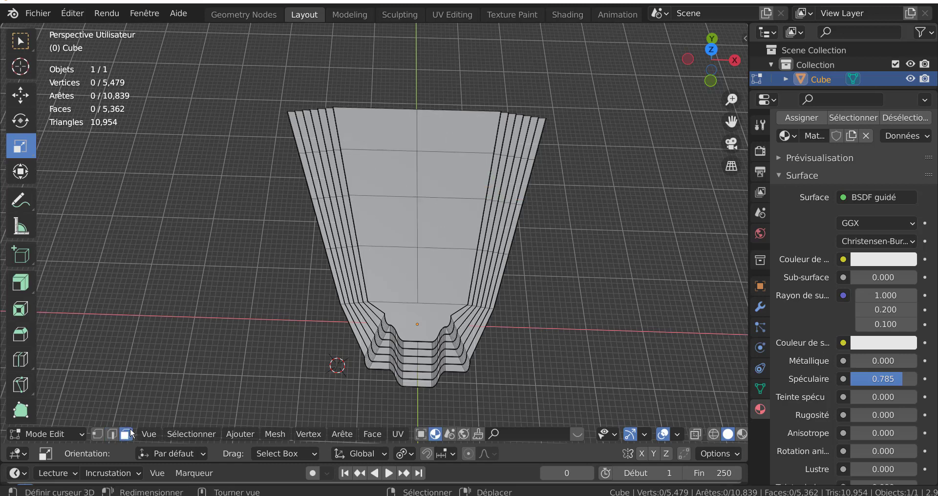
{"action": "left_click", "coordinate": [468, 196]}
{"action": "left_click", "coordinate": [384, 222], "text": "shift"}
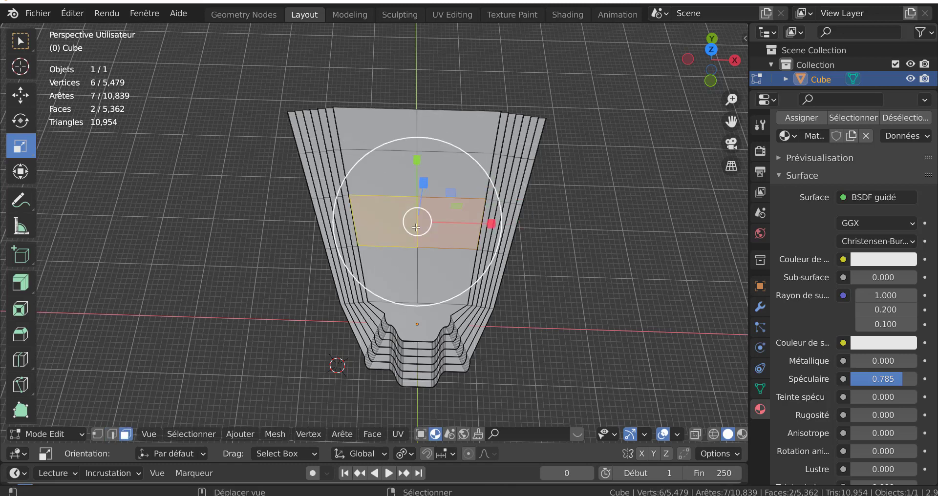
{"action": "key", "text": "i"}
{"action": "key", "text": "i"}
{"action": "left_click", "coordinate": [601, 320]}
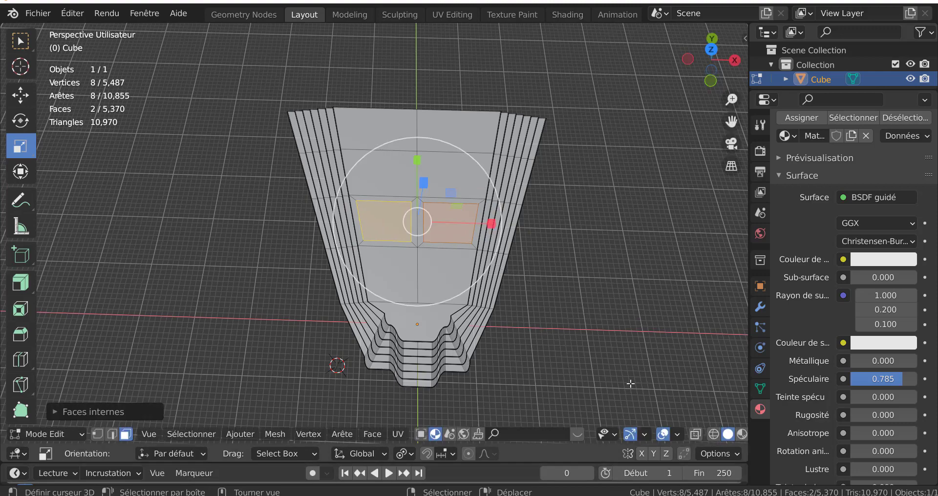
{"action": "key", "text": "Tab"}
{"action": "key", "text": "Tab"}
Step: Add a second material slot holding a new material, and darken its base colour to a value of 0.020
{"action": "middle_click_drag", "start_coordinate": [561, 347], "coordinate": [536, 328]}
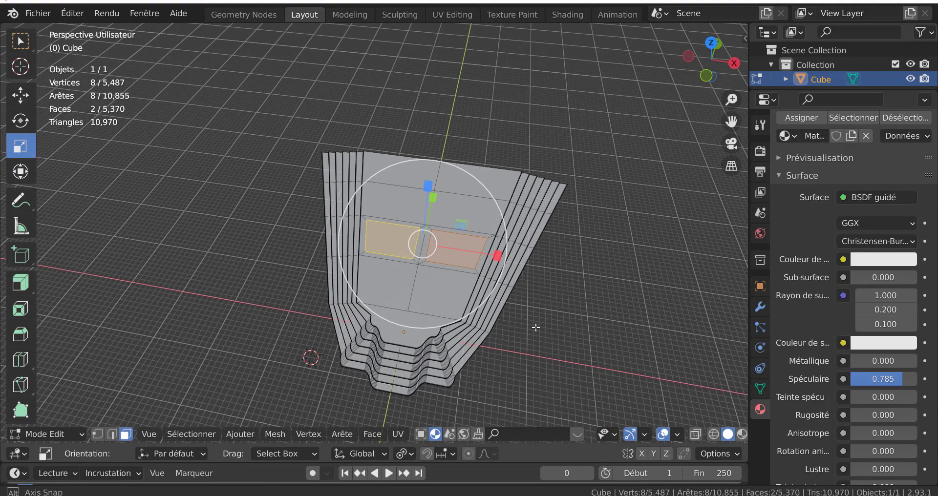
{"action": "left_click_drag", "start_coordinate": [748, 266], "coordinate": [640, 276]}
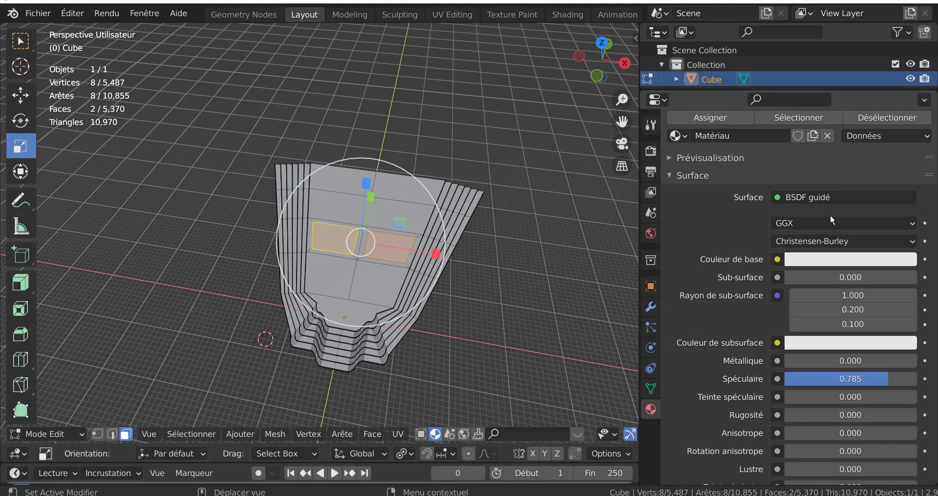
{"action": "scroll", "coordinate": [832, 215], "scroll_direction": "up", "scroll_amount": 5}
{"action": "left_click", "coordinate": [924, 148]}
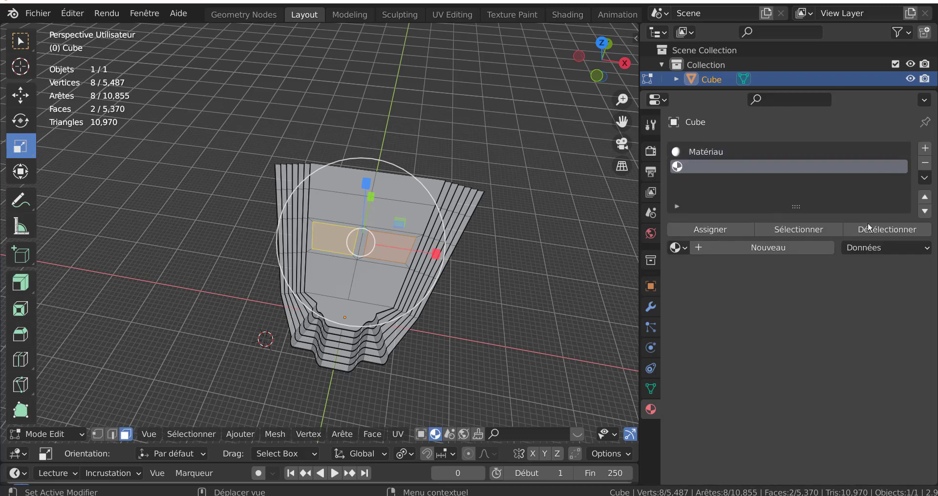
{"action": "left_click", "coordinate": [768, 247]}
{"action": "left_click", "coordinate": [811, 371]}
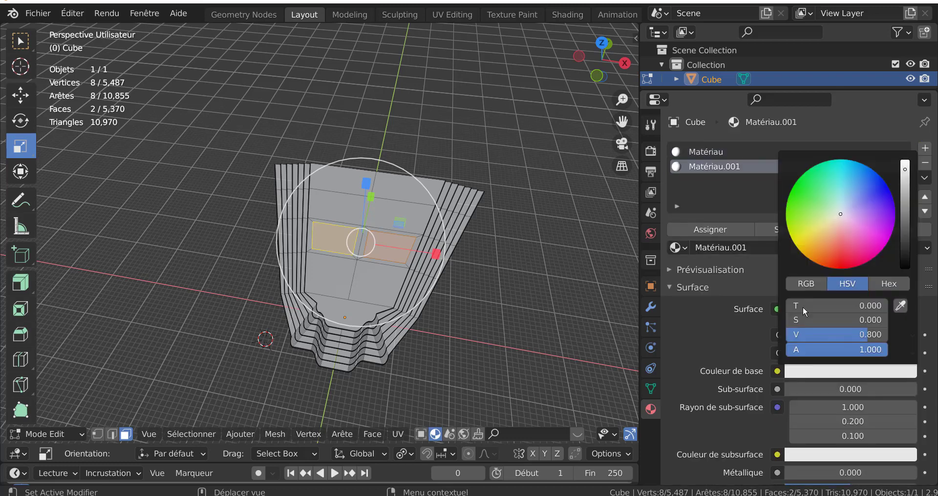
{"action": "left_click_drag", "start_coordinate": [904, 175], "coordinate": [903, 252]}
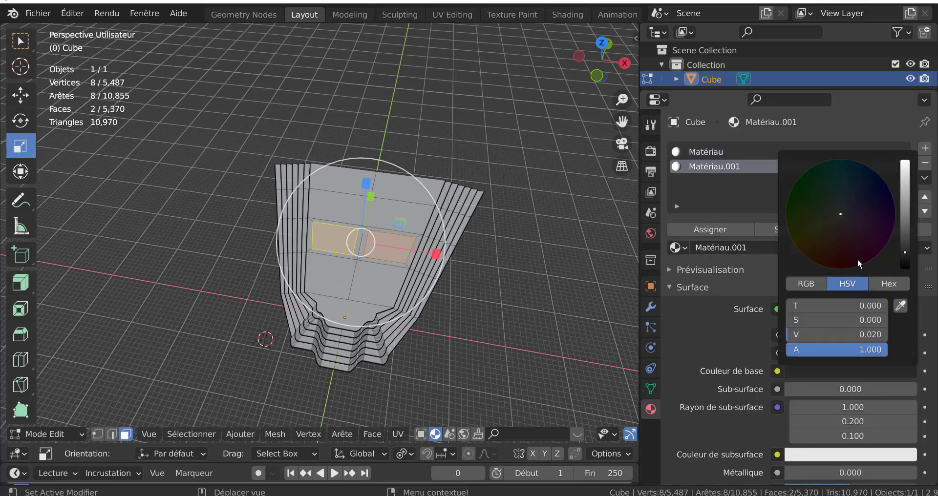
Step: Assign the dark Matériau.001 to the two inset faces and display the model in material preview shading
{"action": "left_click", "coordinate": [711, 230]}
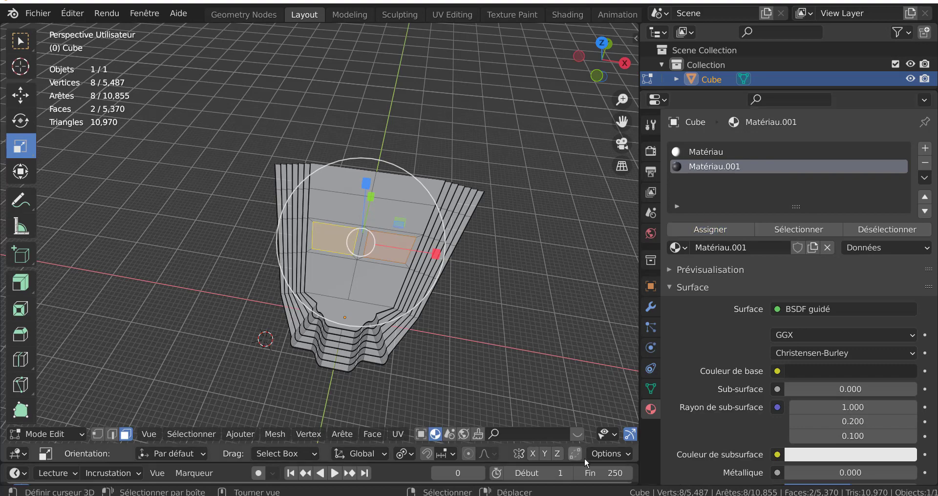
{"action": "scroll", "coordinate": [581, 436], "scroll_direction": "down", "scroll_amount": 5}
{"action": "left_click", "coordinate": [600, 433]}
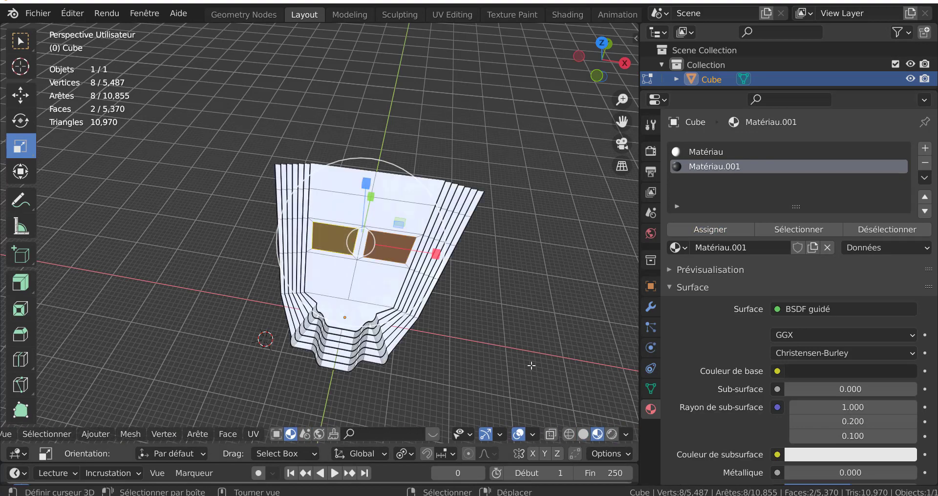
{"action": "key", "text": "Tab"}
{"action": "mouse_move", "coordinate": [523, 352]}
{"action": "middle_mouse_down"}
{"action": "mouse_move", "coordinate": [527, 391]}
{"action": "mouse_move", "coordinate": [547, 359]}
{"action": "mouse_move", "coordinate": [534, 381]}
{"action": "mouse_move", "coordinate": [525, 323]}
{"action": "middle_mouse_up"}
{"action": "key", "text": "Tab"}
Step: Set the specular, roughness and sheen tint of Matériau.001 to 0.000
{"action": "scroll", "coordinate": [533, 381], "scroll_direction": "up", "scroll_amount": 1}
{"action": "scroll", "coordinate": [847, 396], "scroll_direction": "down", "scroll_amount": 4}
{"action": "scroll", "coordinate": [847, 395], "scroll_direction": "down", "scroll_amount": 5}
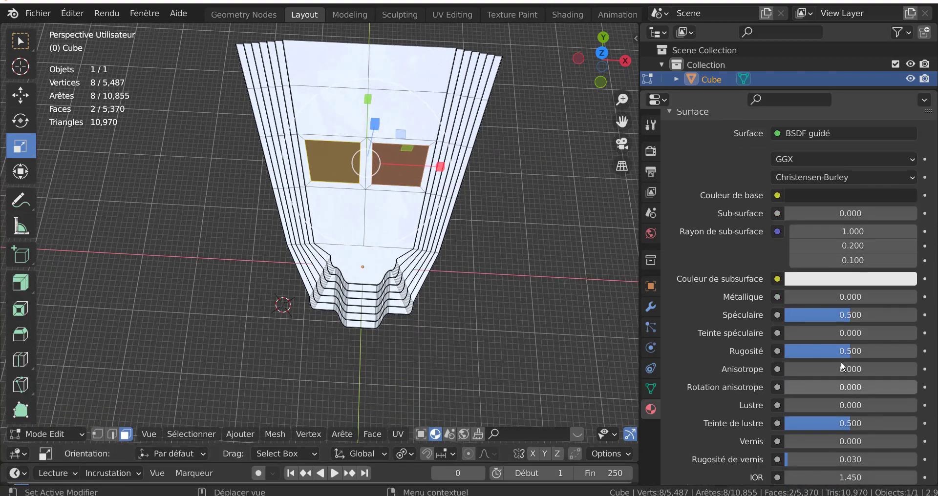
{"action": "left_click_drag", "start_coordinate": [850, 315], "coordinate": [781, 315]}
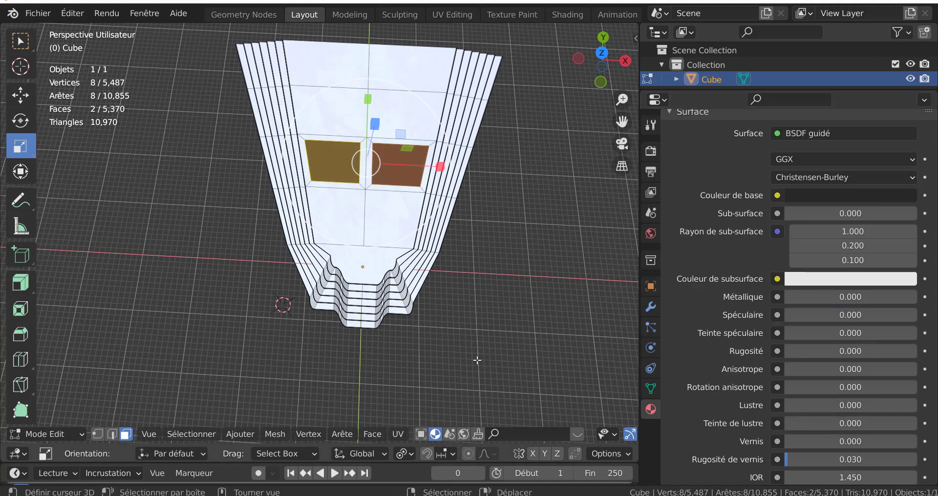
{"action": "key", "text": "Tab"}
{"action": "middle_click_drag", "start_coordinate": [502, 358], "coordinate": [516, 335]}
{"action": "key", "text": "Tab"}
{"action": "scroll", "coordinate": [506, 329], "scroll_direction": "up", "scroll_amount": 2}
{"action": "key", "text": "Tab"}
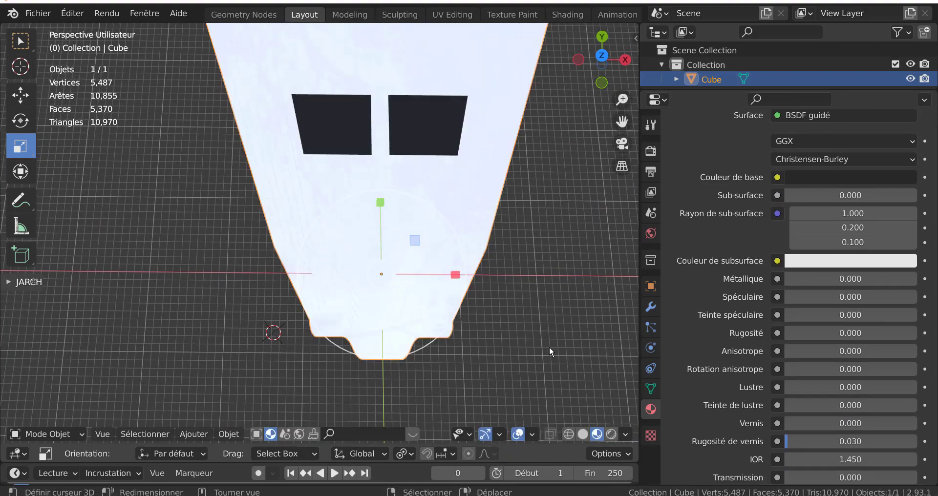
{"action": "key", "text": "Tab"}
{"action": "key", "text": "ctrl+b"}
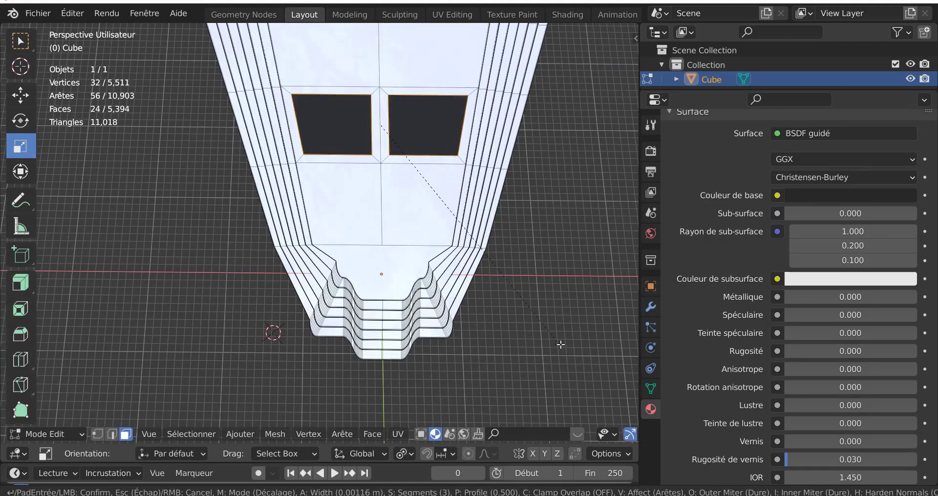
{"action": "key", "text": "Escape"}
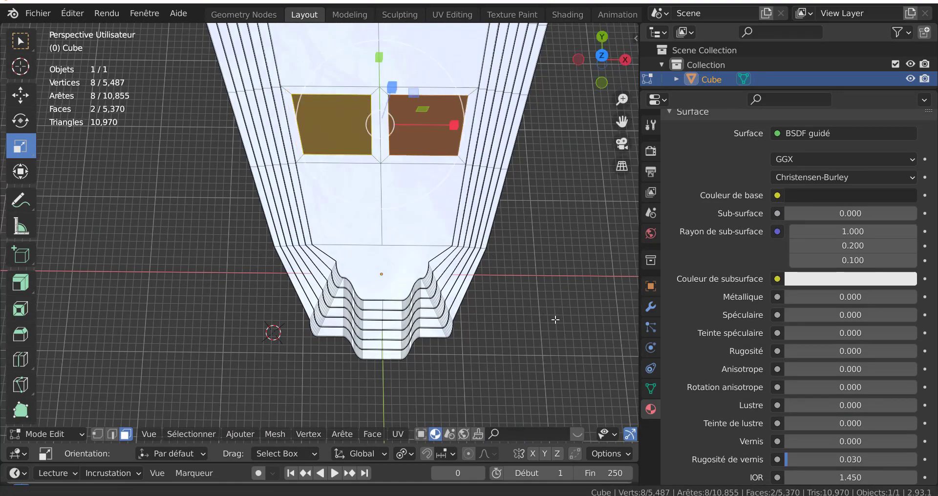
Step: Try to round the corners of the two inset faces with a three-segment vertex bevel about 2.53 m wide
{"action": "left_click", "coordinate": [97, 435]}
{"action": "middle_click_drag", "start_coordinate": [503, 342], "coordinate": [505, 300]}
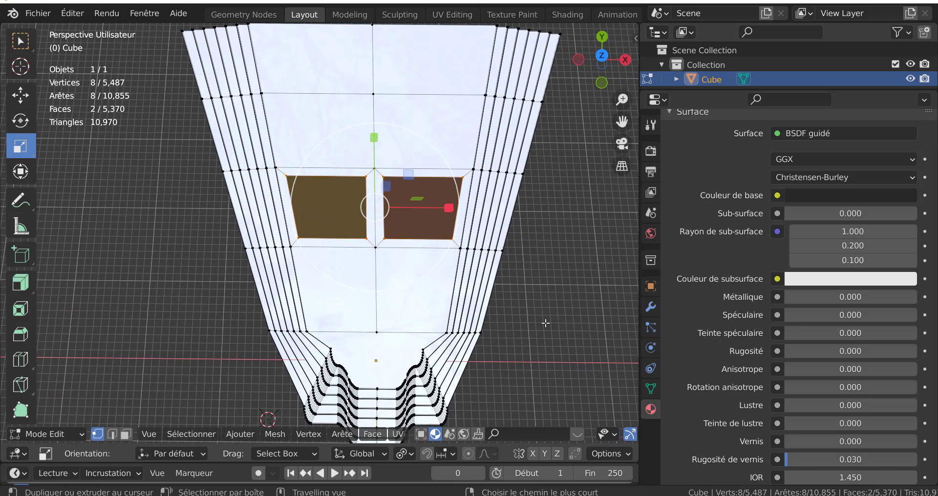
{"action": "key", "text": "ctrl+shift+b"}
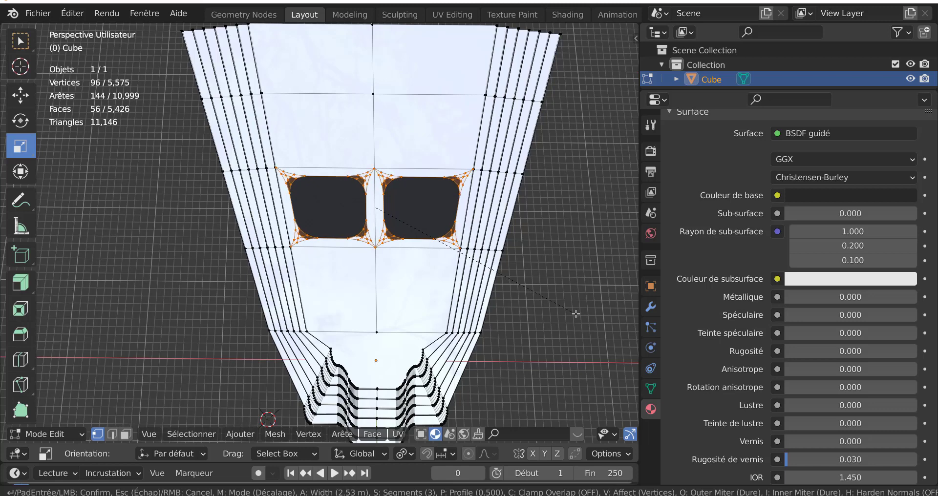
{"action": "left_click", "coordinate": [576, 314]}
{"action": "key", "text": "Tab"}
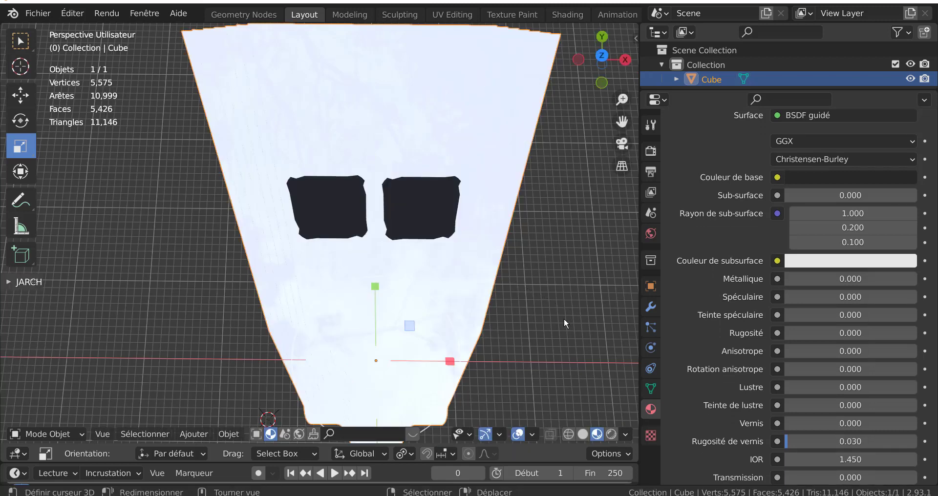
{"action": "key", "text": "Tab"}
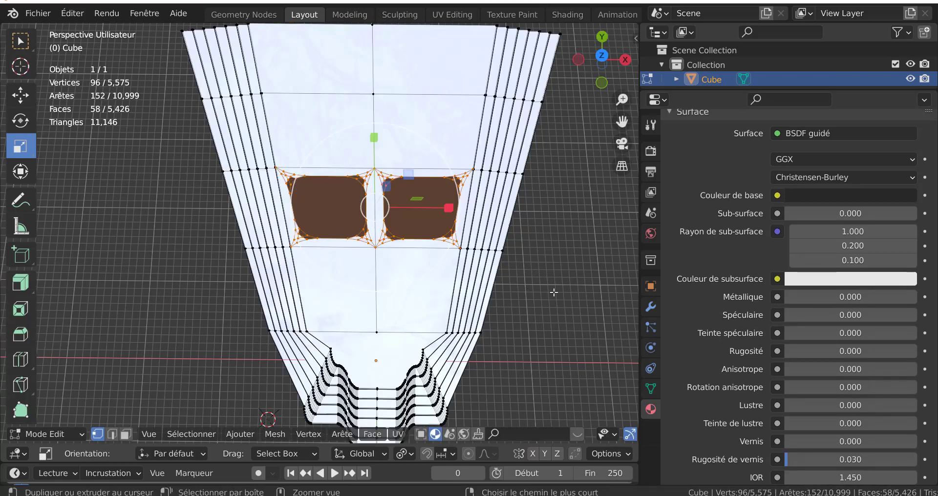
{"action": "key", "text": "ctrl+z"}
{"action": "key", "text": "ctrl+z"}
{"action": "key", "text": "ctrl+z"}
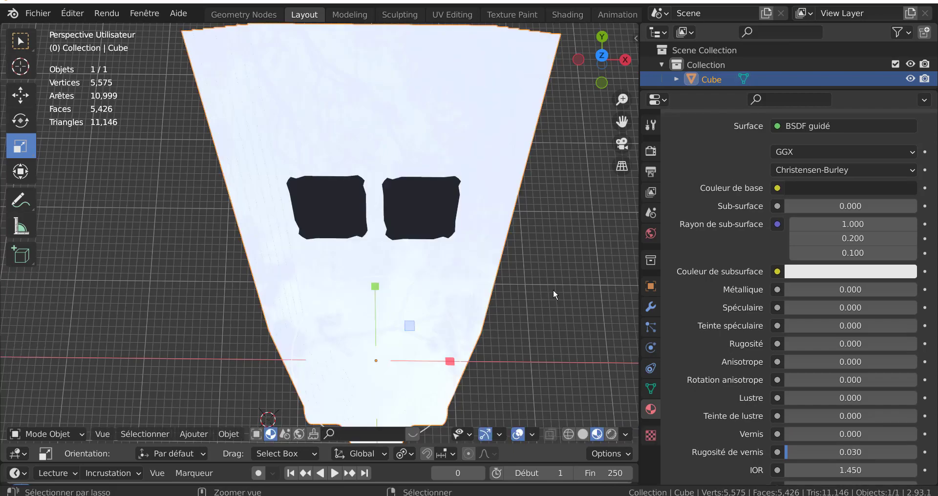
Step: Select the face loop across the deck's wide end together with one inset face, and assign Matériau.001 to them
{"action": "middle_click_drag", "start_coordinate": [534, 282], "coordinate": [479, 283]}
{"action": "scroll", "coordinate": [503, 278], "scroll_direction": "up", "scroll_amount": 2}
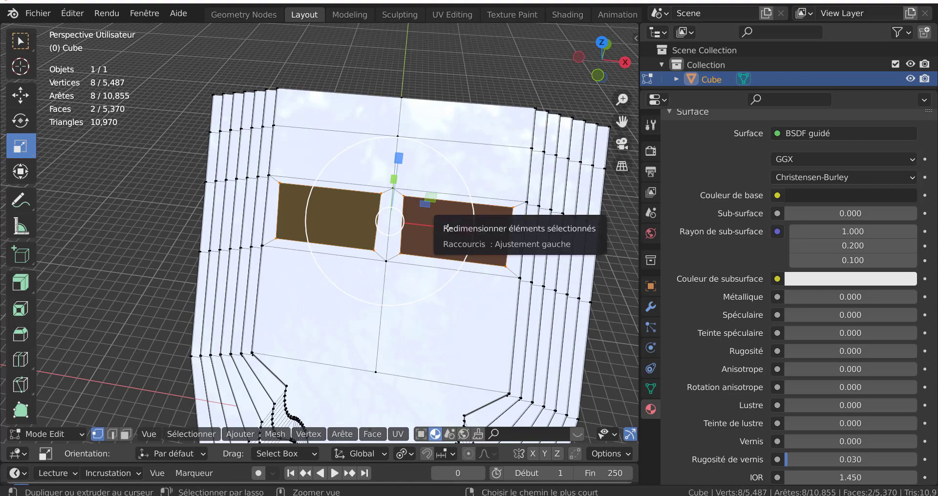
{"action": "key", "text": "alt+a"}
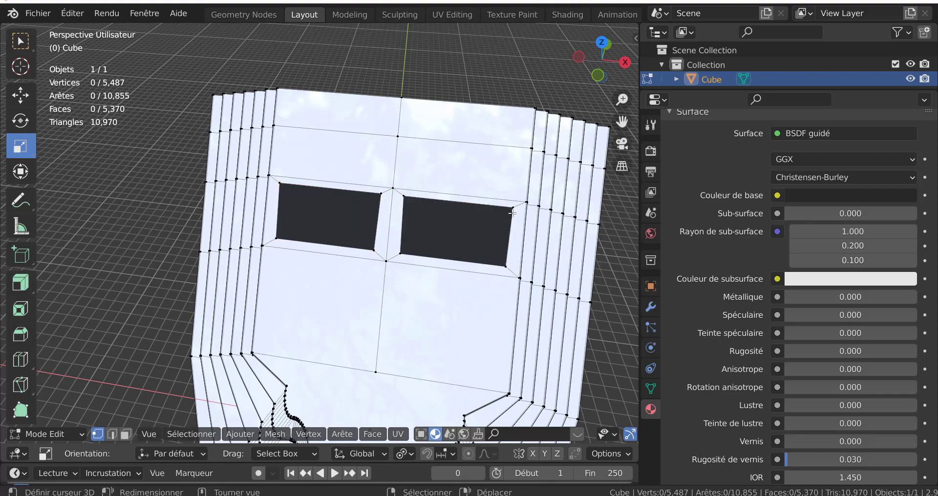
{"action": "scroll", "coordinate": [473, 215], "scroll_direction": "down", "scroll_amount": 2}
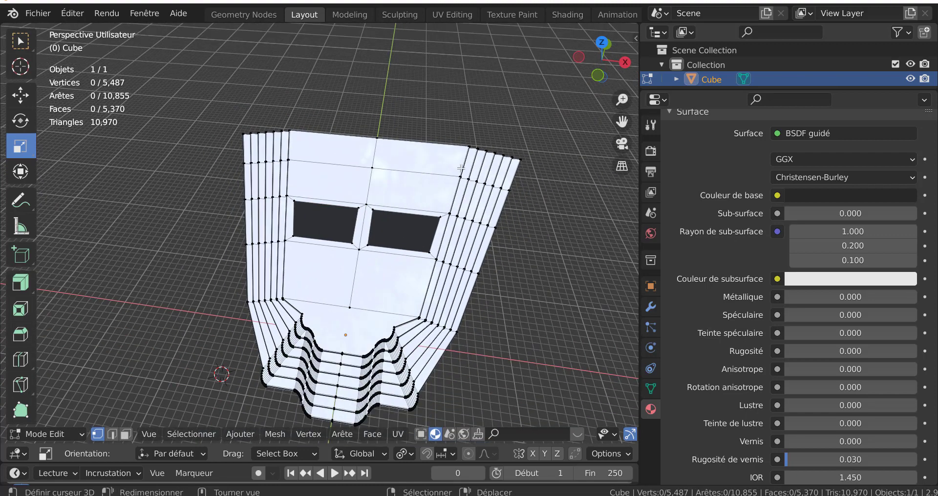
{"action": "left_click", "coordinate": [461, 167], "text": "alt"}
{"action": "left_click", "coordinate": [126, 434]}
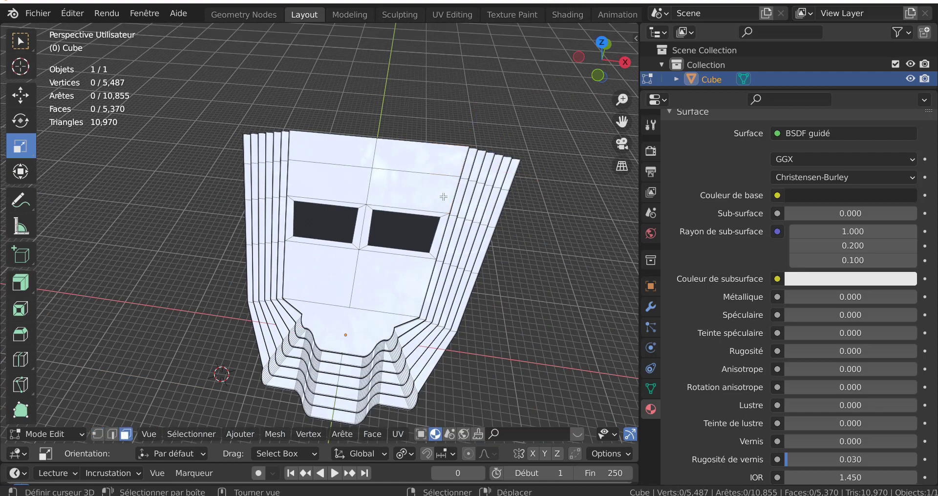
{"action": "left_click", "coordinate": [463, 163], "text": "alt"}
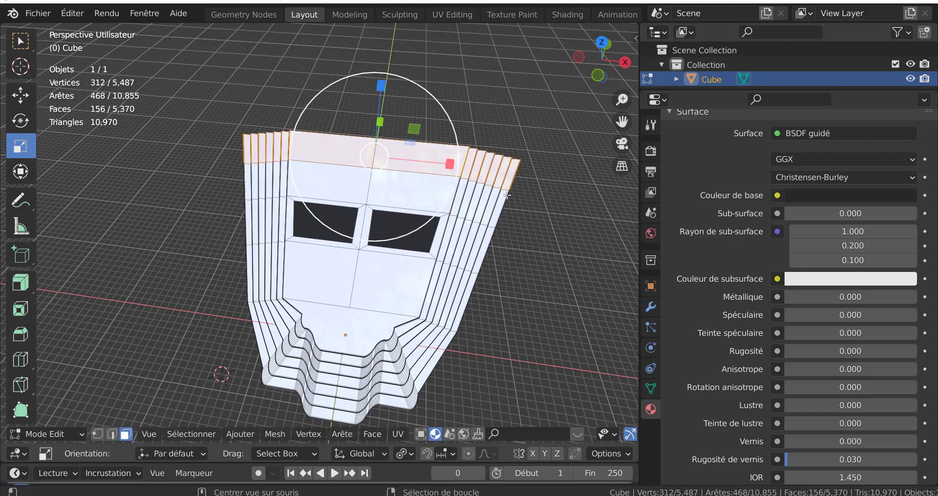
{"action": "left_click", "coordinate": [395, 234], "text": "shift"}
{"action": "scroll", "coordinate": [822, 189], "scroll_direction": "up", "scroll_amount": 4}
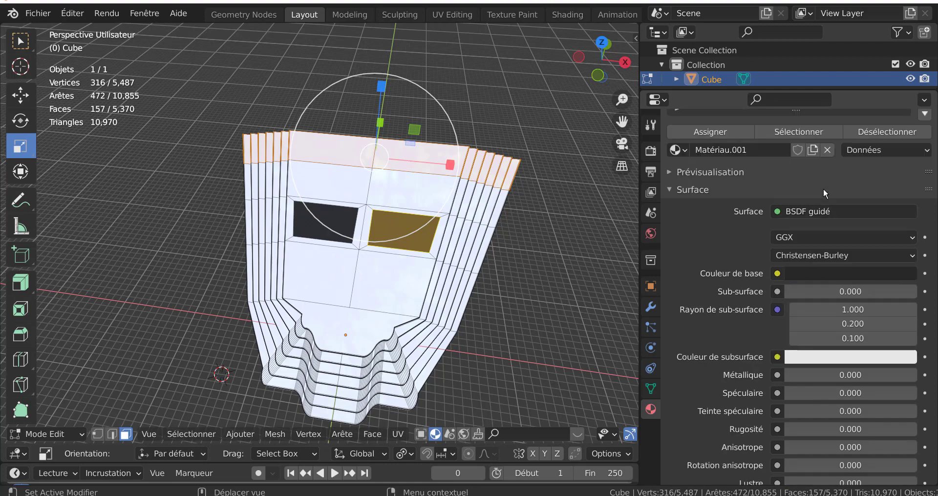
{"action": "left_click", "coordinate": [729, 132]}
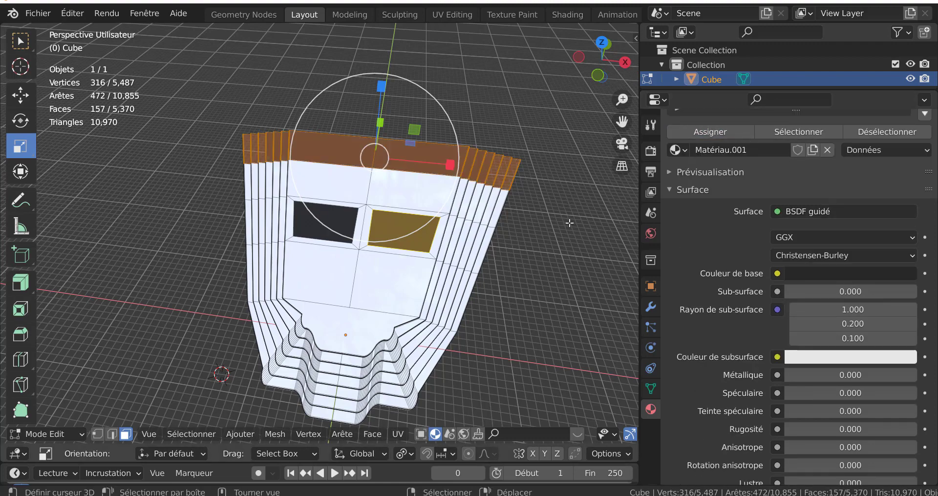
Step: Scale the dark face loop at the deck's wide end wider along X, without the inset face in the selection
{"action": "scroll", "coordinate": [544, 231], "scroll_direction": "down", "scroll_amount": 2}
{"action": "middle_click_drag", "start_coordinate": [545, 231], "coordinate": [549, 275]}
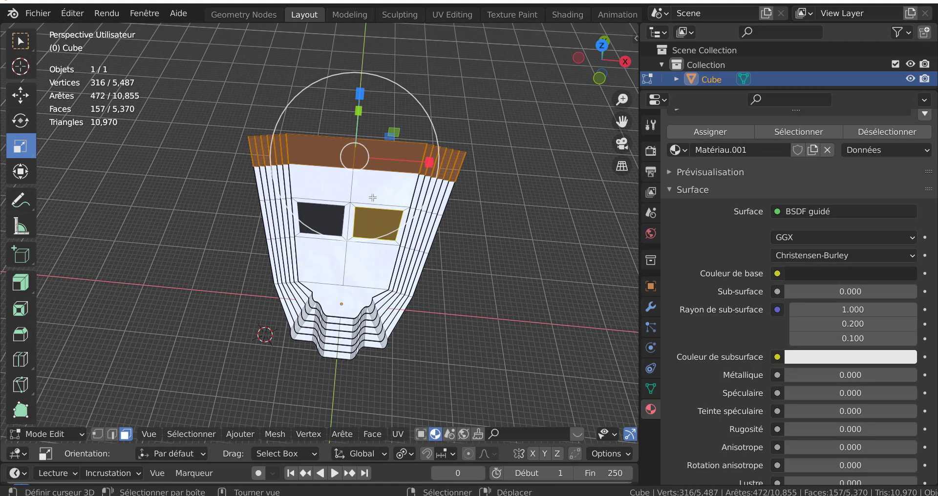
{"action": "left_click_drag", "start_coordinate": [434, 166], "coordinate": [455, 157]}
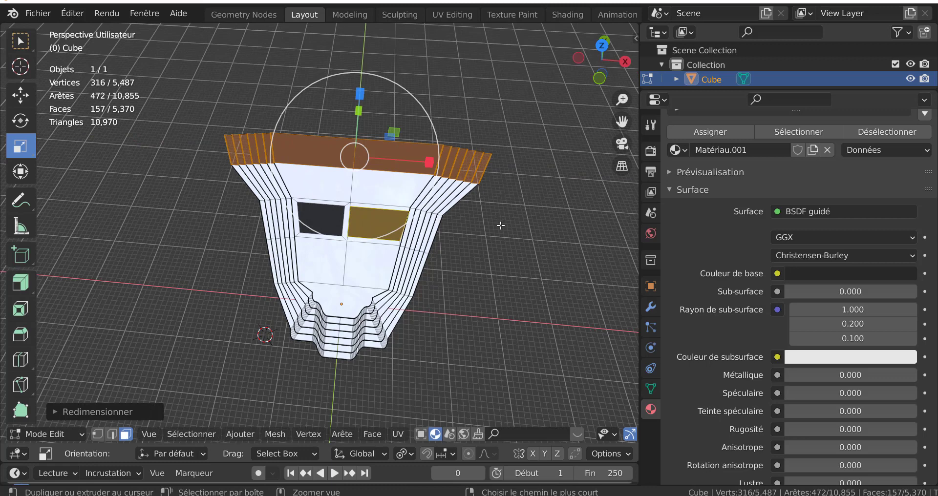
{"action": "key", "text": "ctrl+z"}
{"action": "key", "text": "ctrl+z"}
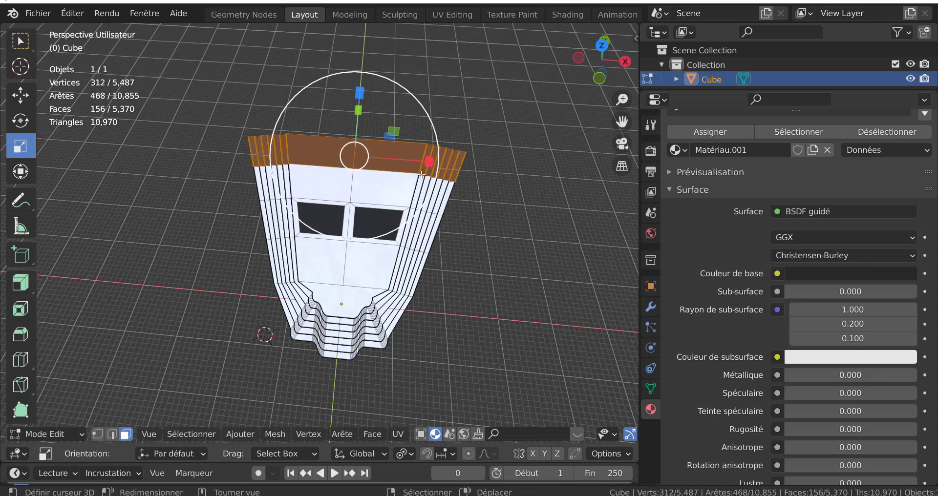
{"action": "left_click_drag", "start_coordinate": [420, 174], "coordinate": [462, 180]}
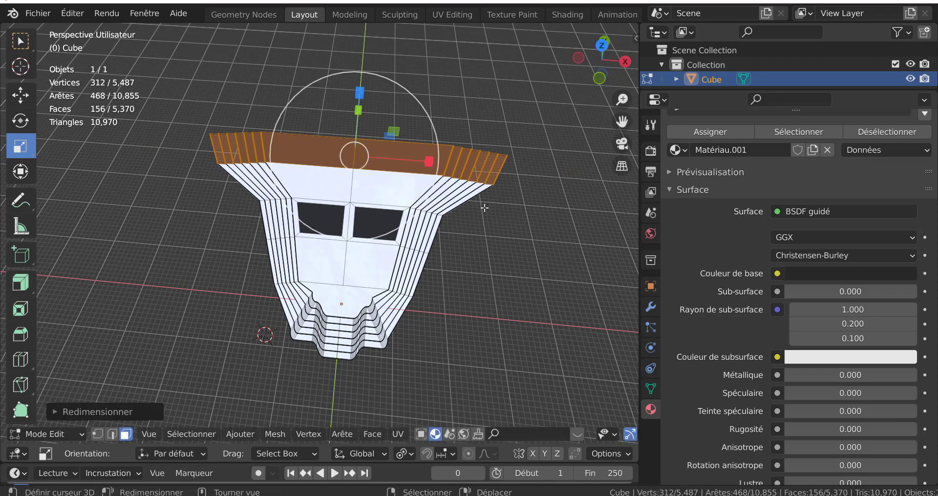
{"action": "middle_click_drag", "start_coordinate": [484, 208], "coordinate": [462, 268]}
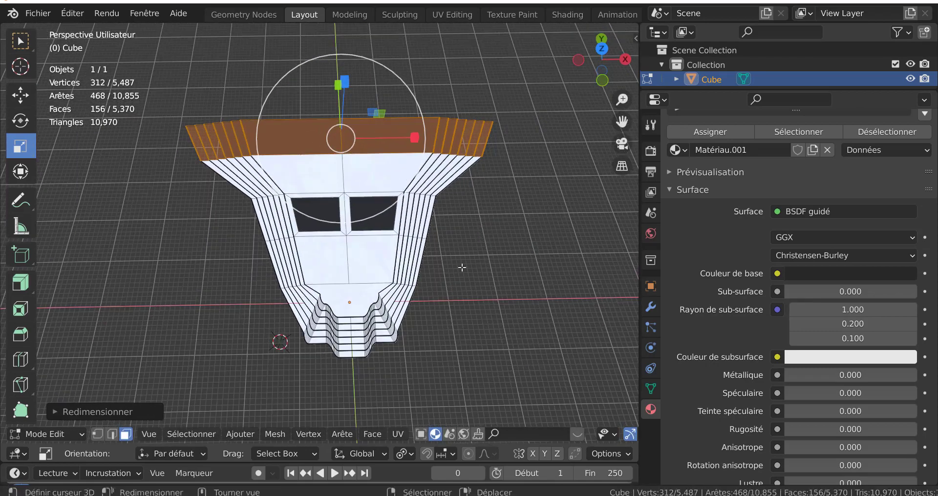
Step: Assign the dark Matériau.001 to the top face above the curved steps at the narrow end
{"action": "left_click", "coordinate": [355, 301]}
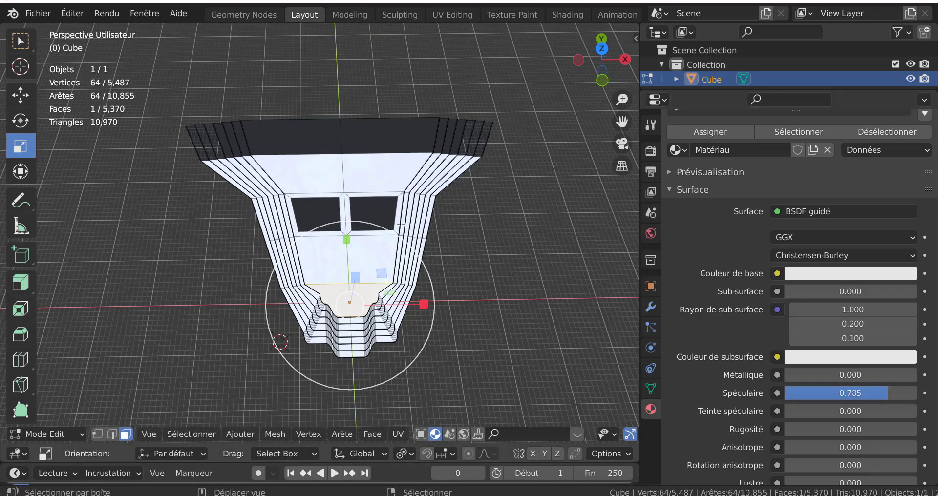
{"action": "left_click", "coordinate": [381, 295]}
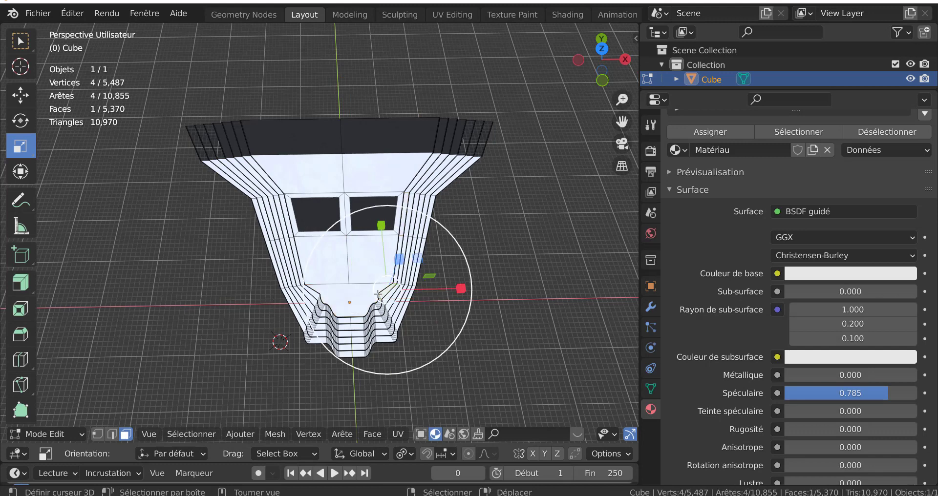
{"action": "left_click", "coordinate": [362, 301]}
{"action": "left_click", "coordinate": [373, 213], "text": "shift"}
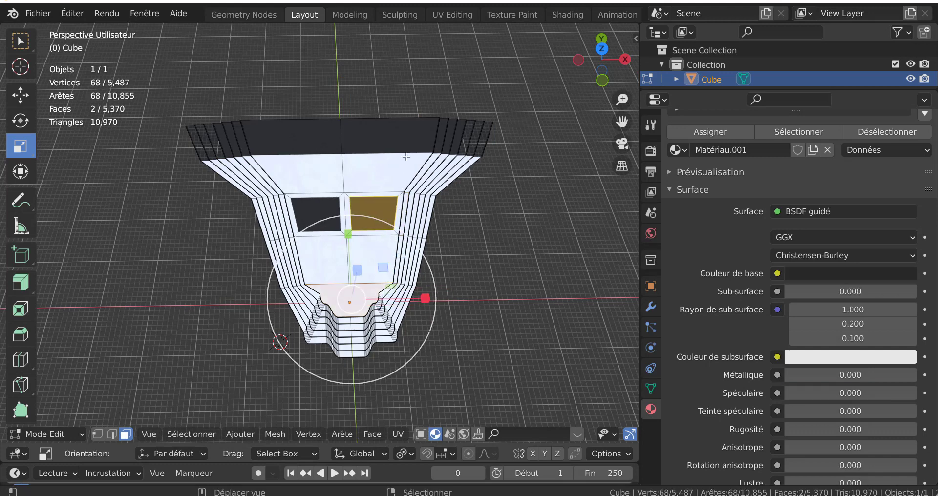
{"action": "left_click", "coordinate": [714, 131]}
{"action": "key", "text": "Tab"}
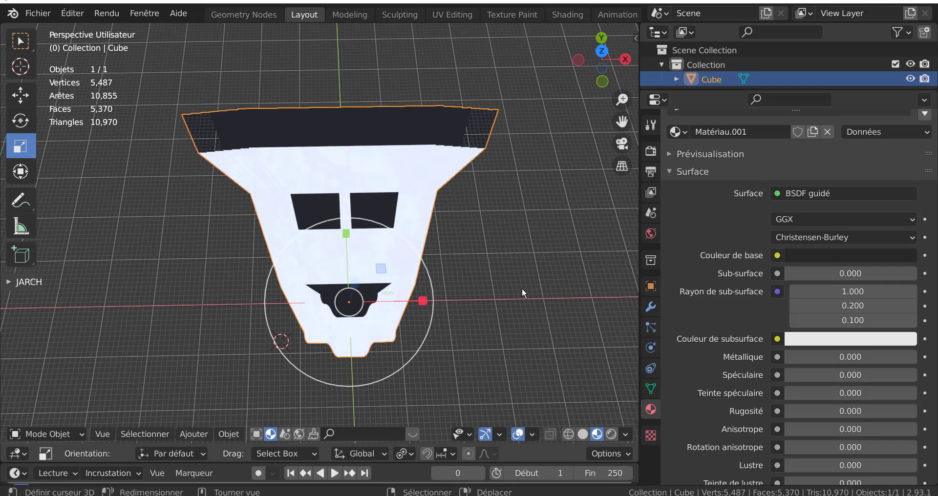
Step: Set the specular of Matériau.001 to 0.349 and its roughness to 0.320, checking the model from above
{"action": "key", "text": "KP_7"}
{"action": "key", "text": "Tab"}
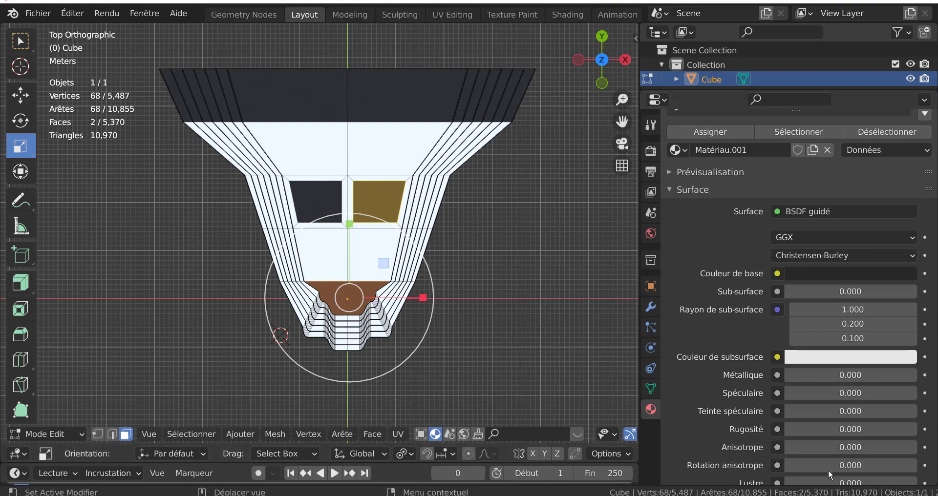
{"action": "scroll", "coordinate": [827, 469], "scroll_direction": "down", "scroll_amount": 6}
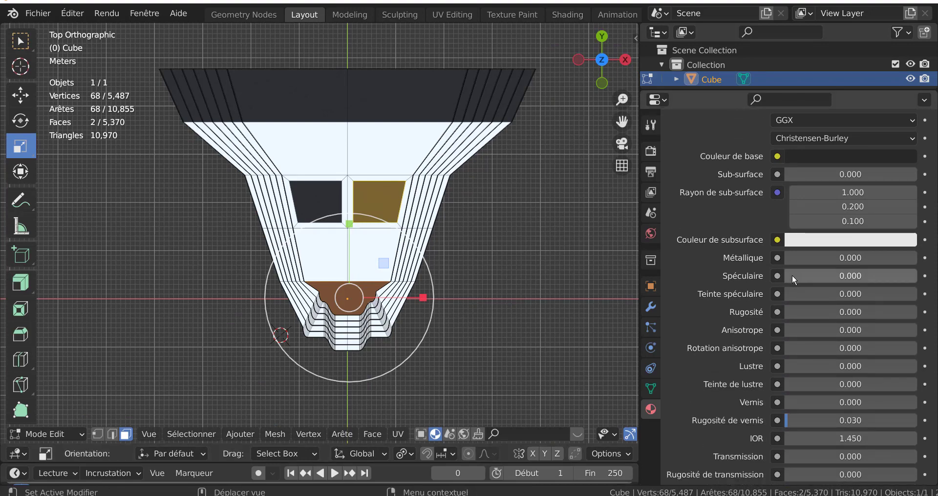
{"action": "left_click_drag", "start_coordinate": [792, 274], "coordinate": [830, 276]}
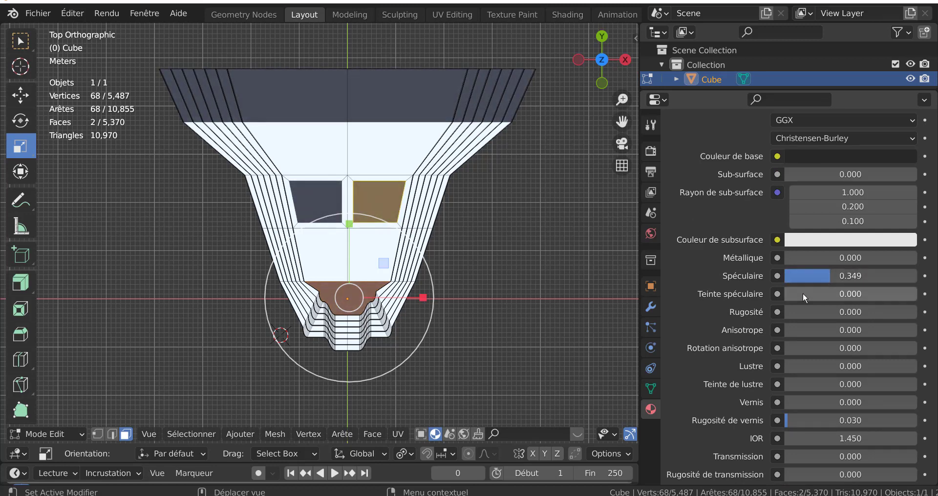
{"action": "key", "text": "Tab"}
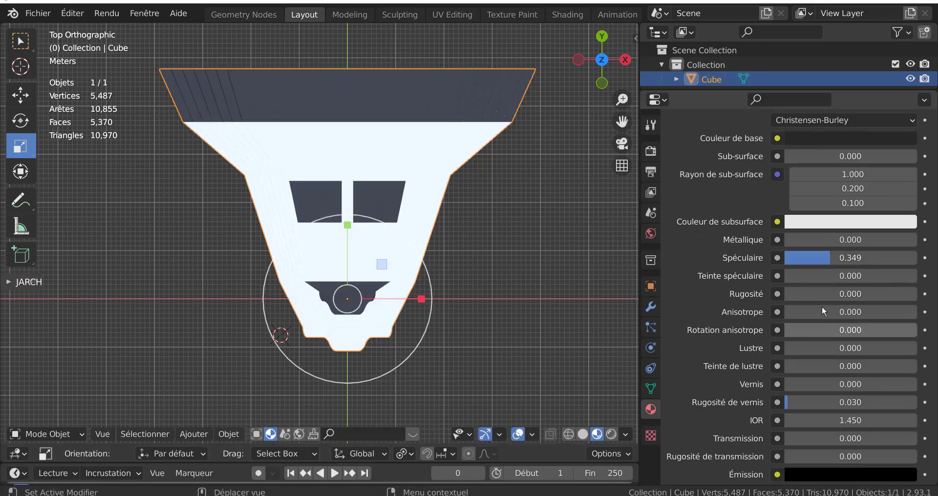
{"action": "left_click_drag", "start_coordinate": [793, 294], "coordinate": [833, 294]}
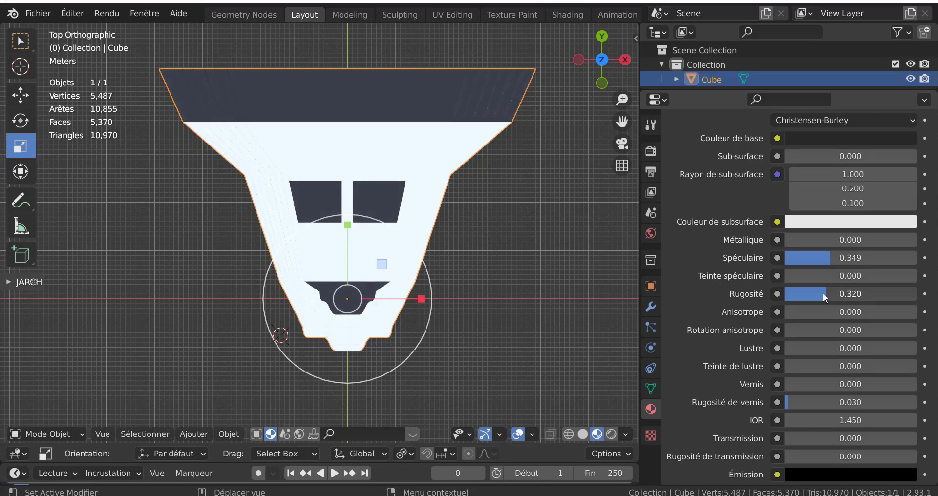
{"action": "mouse_move", "coordinate": [553, 297]}
{"action": "middle_mouse_down"}
{"action": "mouse_move", "coordinate": [574, 241]}
{"action": "mouse_move", "coordinate": [535, 214]}
{"action": "mouse_move", "coordinate": [498, 229]}
{"action": "mouse_move", "coordinate": [468, 280]}
{"action": "mouse_move", "coordinate": [470, 233]}
{"action": "mouse_move", "coordinate": [442, 303]}
{"action": "mouse_move", "coordinate": [498, 328]}
{"action": "middle_mouse_up"}
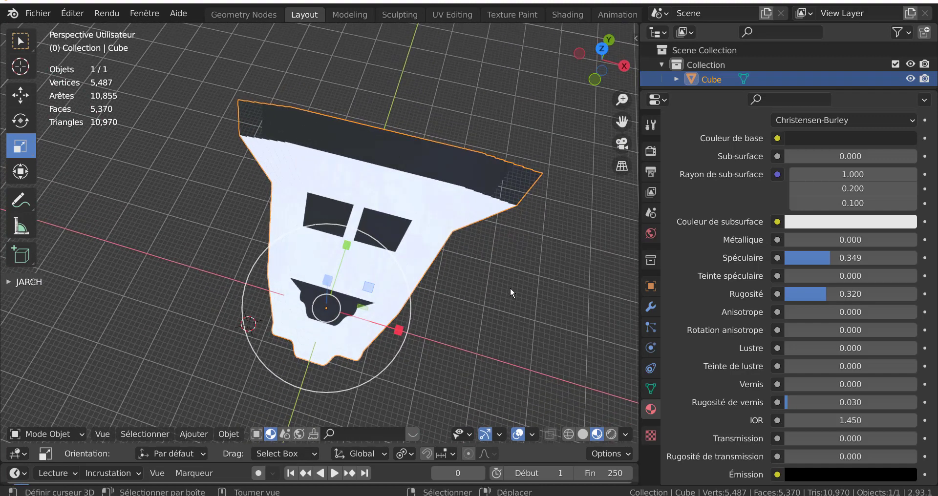
{"action": "middle_click_drag", "start_coordinate": [509, 287], "coordinate": [547, 347]}
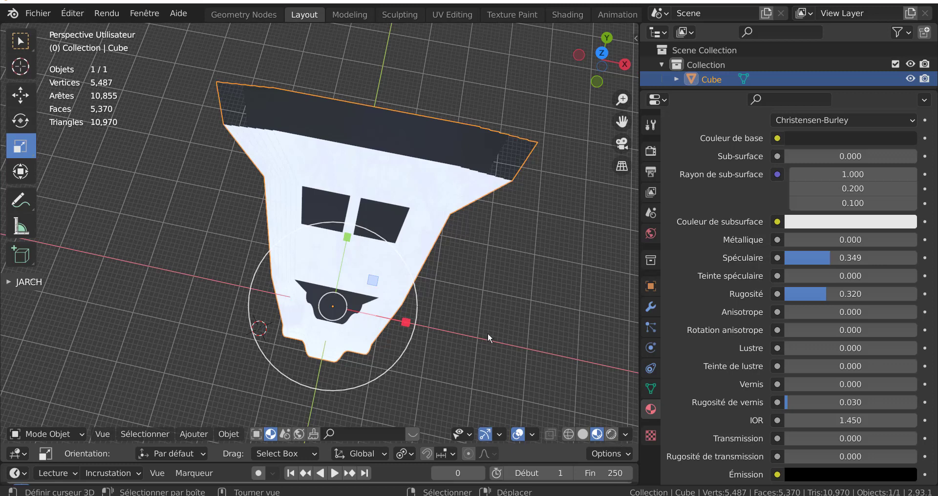
Step: Rotate the whole model 90° about the global X axis so it stands upright, and check its orientation
{"action": "key", "text": "r"}
{"action": "type", "text": "x"}
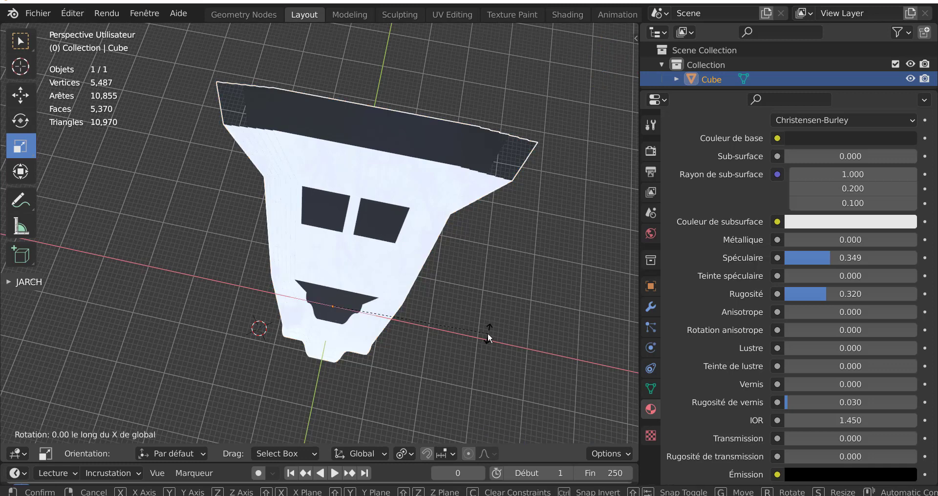
{"action": "type", "text": "90"}
{"action": "key", "text": "Return"}
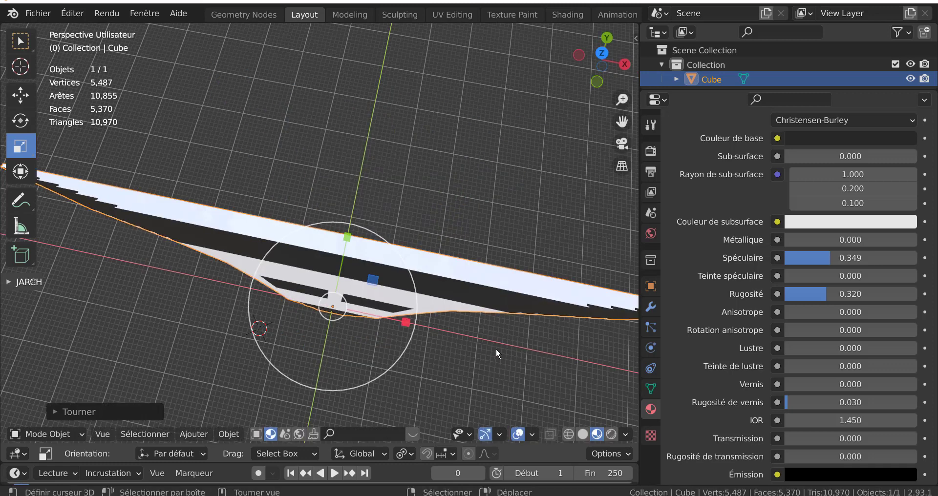
{"action": "scroll", "coordinate": [518, 397], "scroll_direction": "down", "scroll_amount": 2}
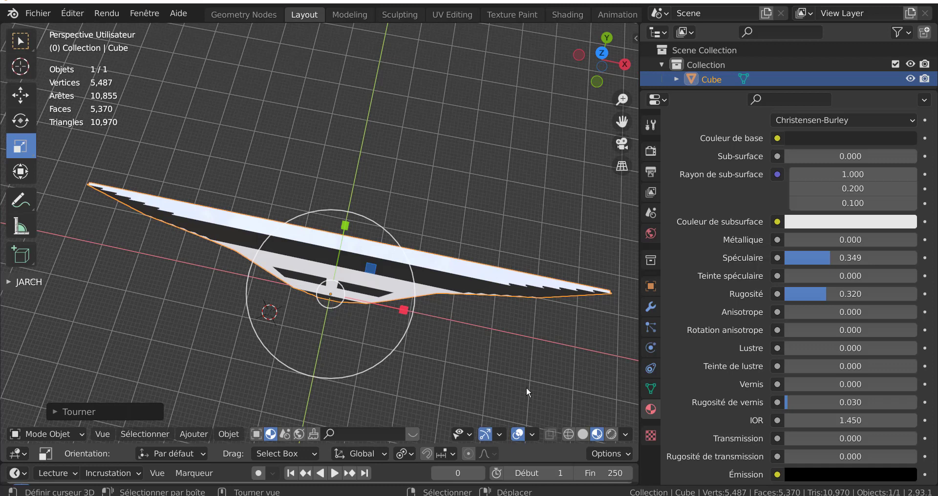
{"action": "key", "text": "KP_7"}
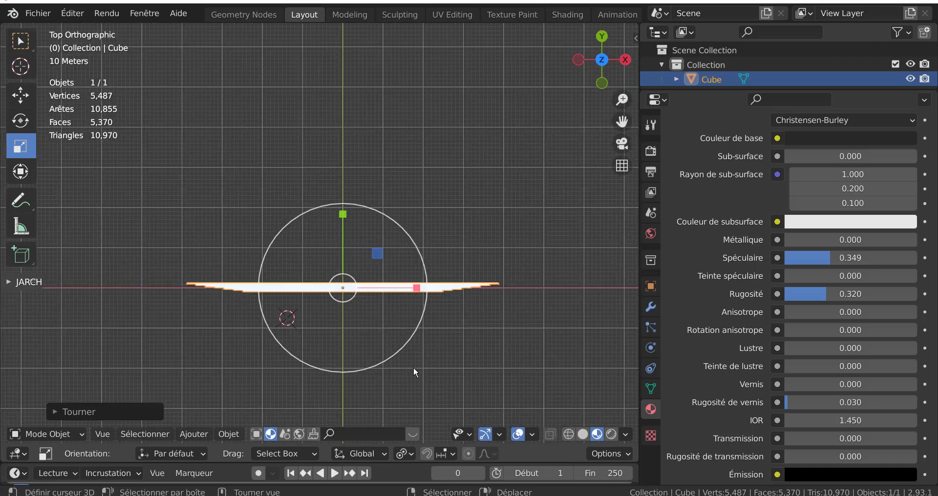
{"action": "left_click_drag", "start_coordinate": [338, 214], "coordinate": [356, 360]}
{"action": "middle_click_drag", "start_coordinate": [356, 360], "coordinate": [405, 289]}
{"action": "left_click", "coordinate": [405, 289]}
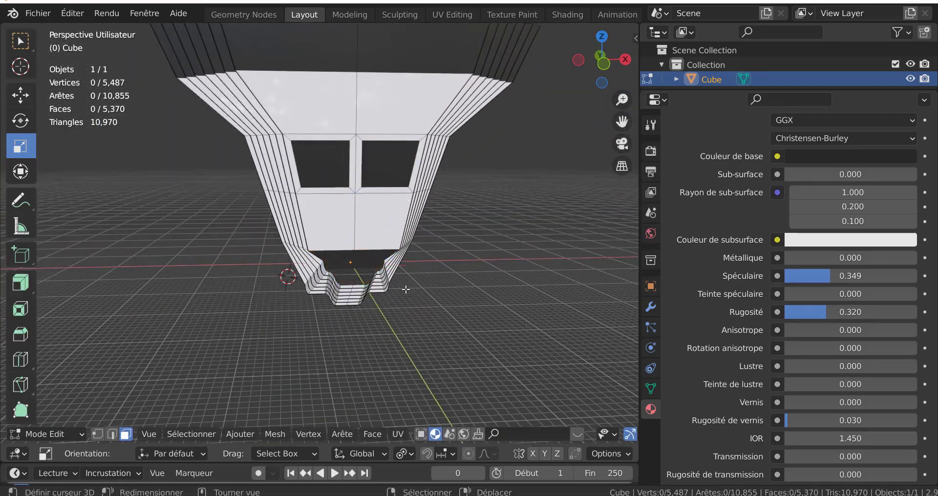
{"action": "middle_click_drag", "start_coordinate": [448, 316], "coordinate": [483, 356]}
{"action": "key", "text": "Tab"}
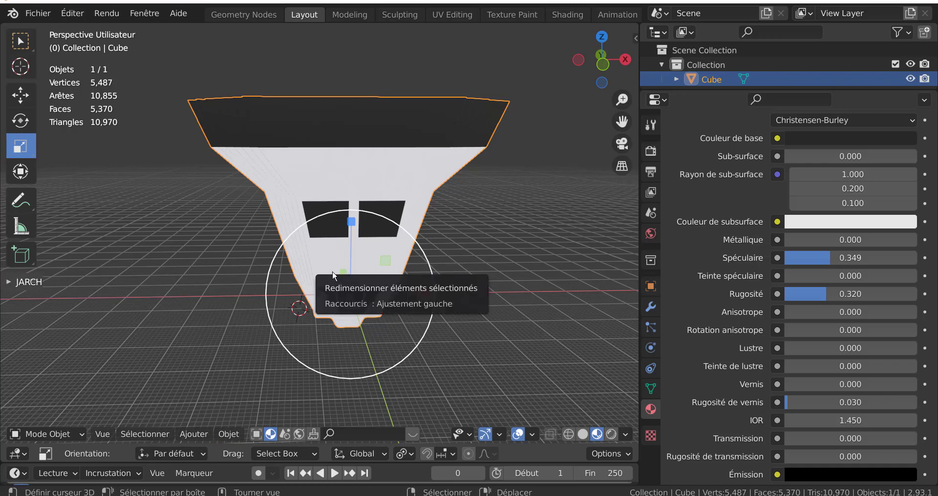
Step: Place the 3D cursor at the model's origin, add a Zone light there and raise it along Z above the model
{"action": "key", "text": "shift+s"}
{"action": "left_click", "coordinate": [331, 360]}
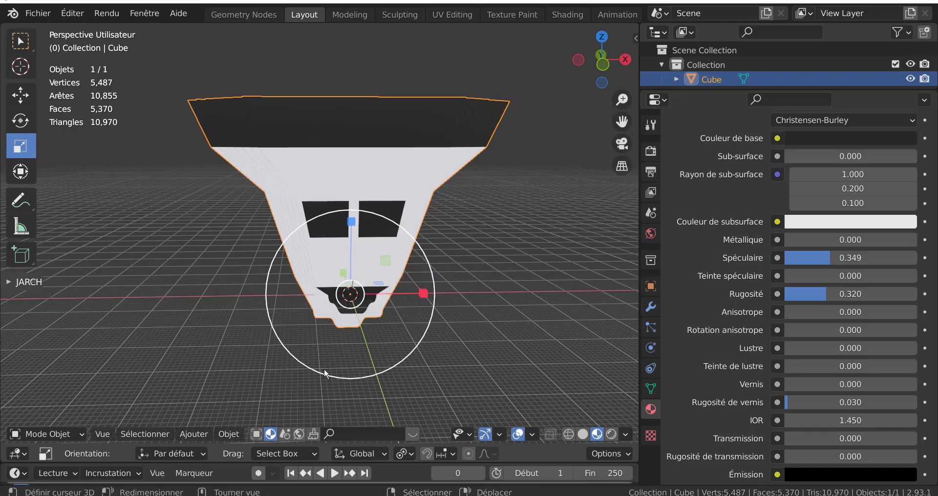
{"action": "left_click", "coordinate": [195, 435]}
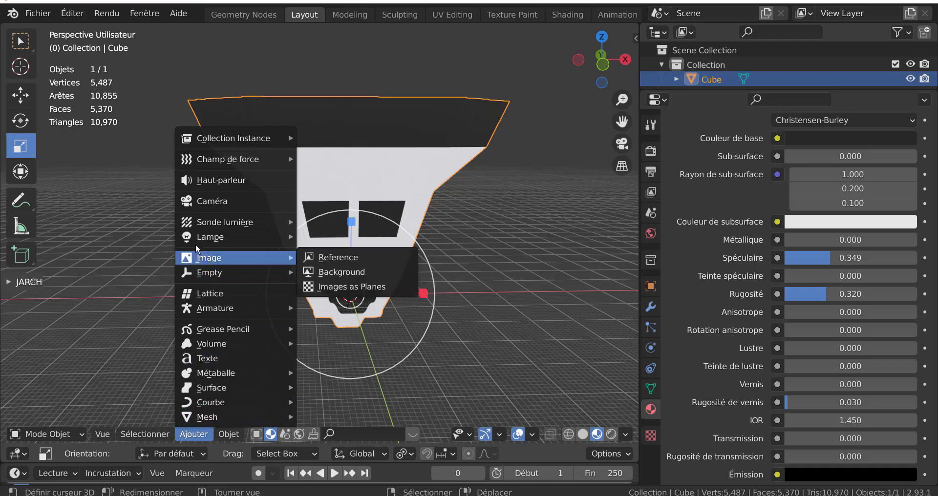
{"action": "mouse_move", "coordinate": [201, 241]}
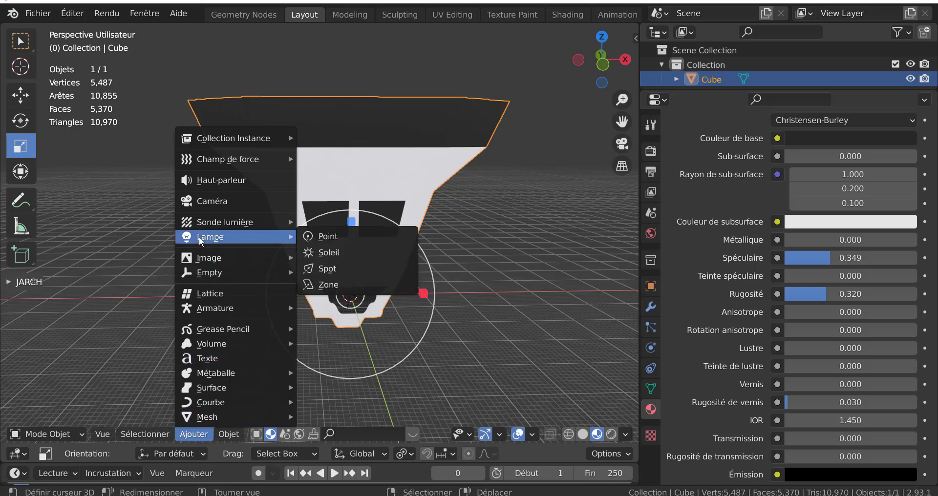
{"action": "left_click", "coordinate": [335, 284]}
{"action": "key", "text": "g"}
{"action": "key", "text": "z"}
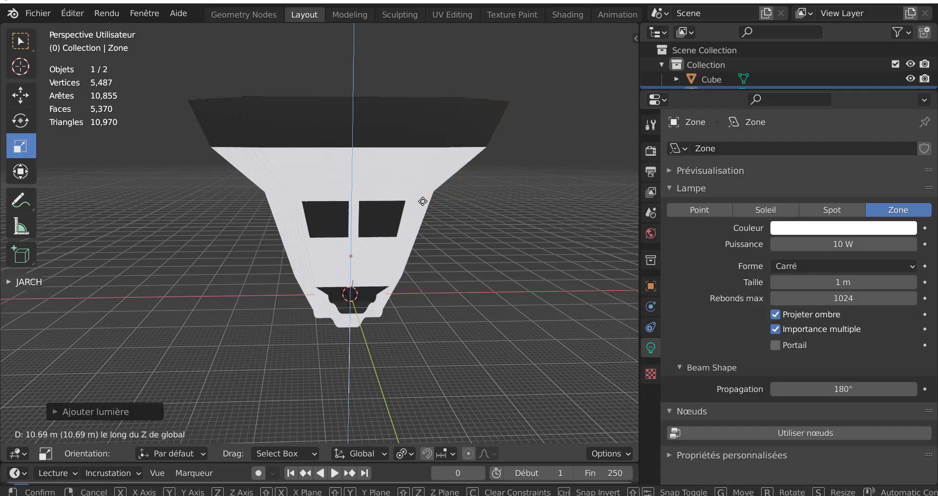
{"action": "left_click", "coordinate": [415, 127]}
{"action": "scroll", "coordinate": [422, 139], "scroll_direction": "down", "scroll_amount": 1}
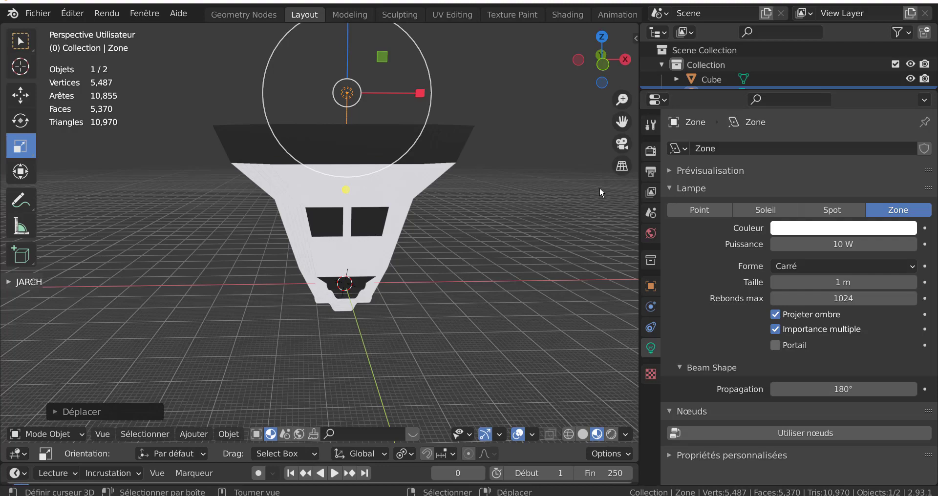
Step: Scale up the Zone light until it spans wider than the model's flared top
{"action": "left_click", "coordinate": [462, 279]}
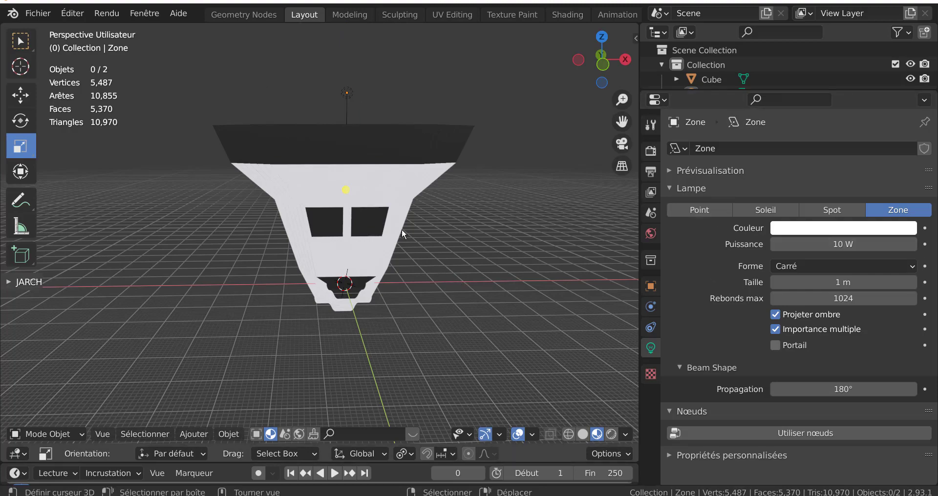
{"action": "middle_click_drag", "start_coordinate": [459, 263], "coordinate": [335, 202]}
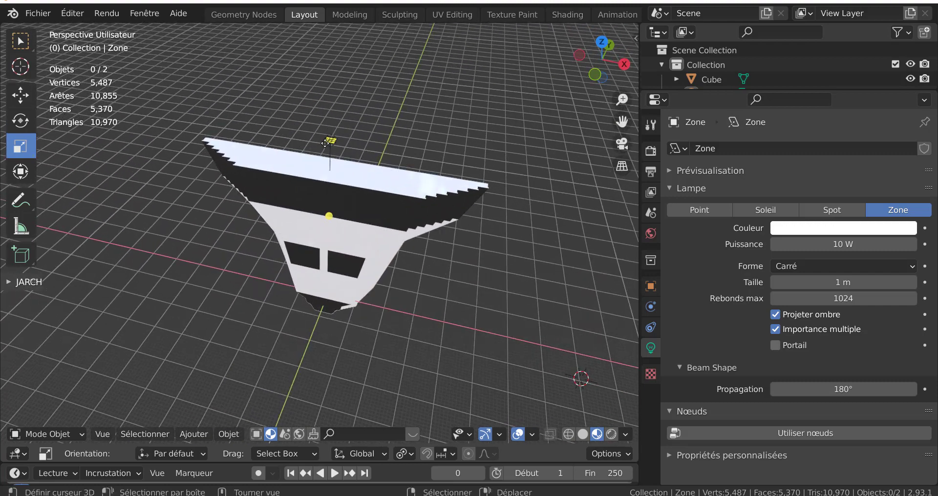
{"action": "left_click", "coordinate": [326, 142]}
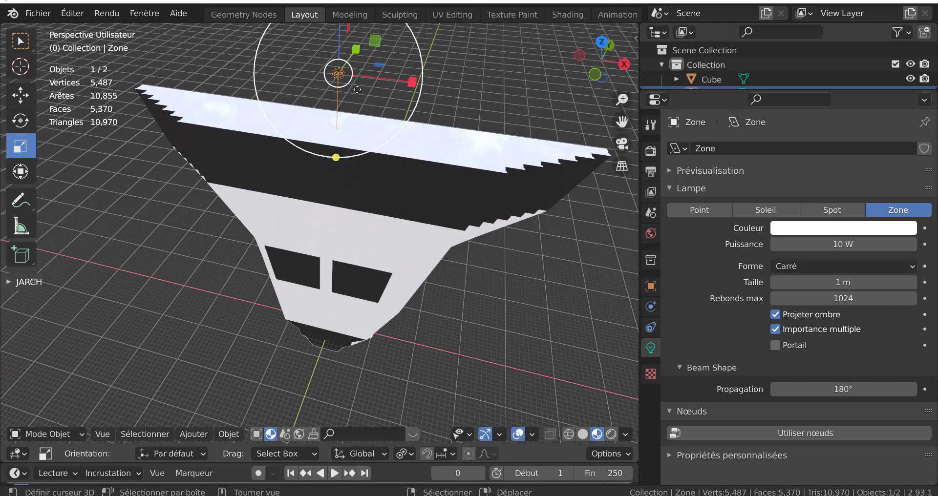
{"action": "scroll", "coordinate": [369, 109], "scroll_direction": "down", "scroll_amount": 2}
{"action": "left_click_drag", "start_coordinate": [388, 145], "coordinate": [471, 377]}
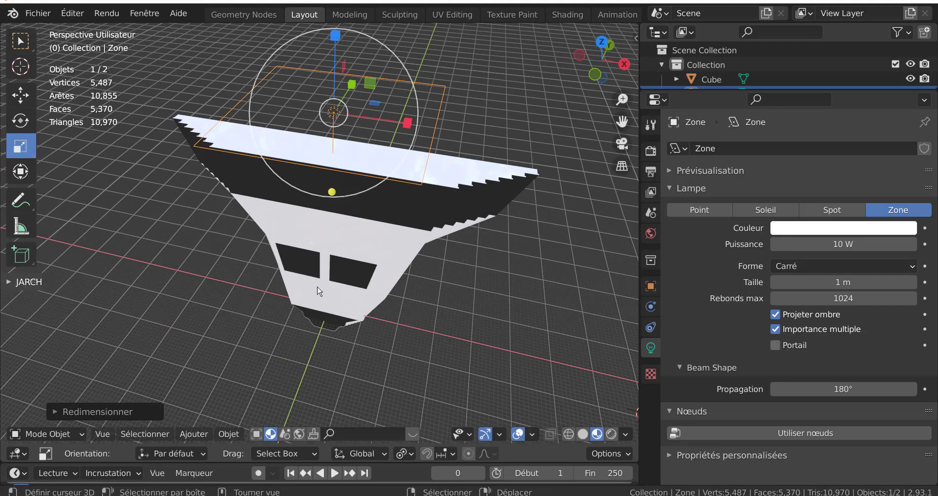
{"action": "key", "text": "s"}
{"action": "left_click", "coordinate": [614, 397]}
{"action": "middle_click_drag", "start_coordinate": [614, 396], "coordinate": [573, 326]}
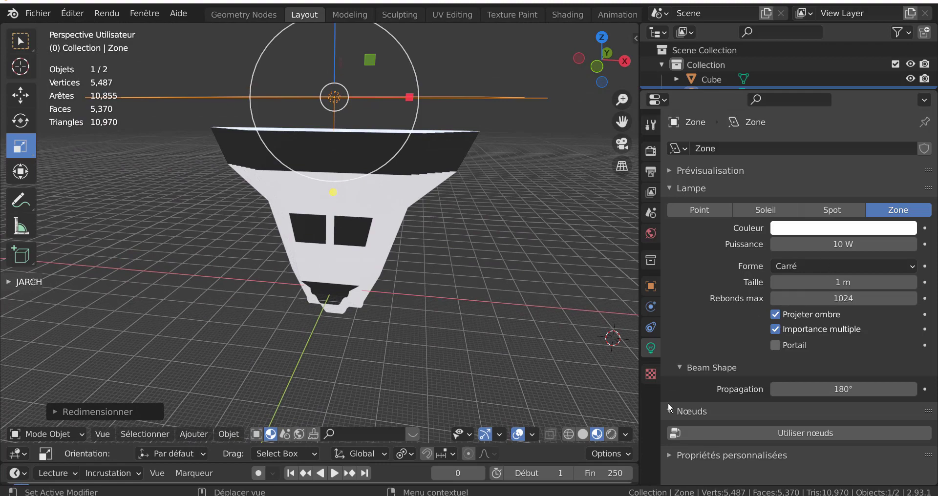
Step: Switch the viewport to rendered shading and try Zone light powers of 5000 W and 8000 W
{"action": "left_click", "coordinate": [611, 433]}
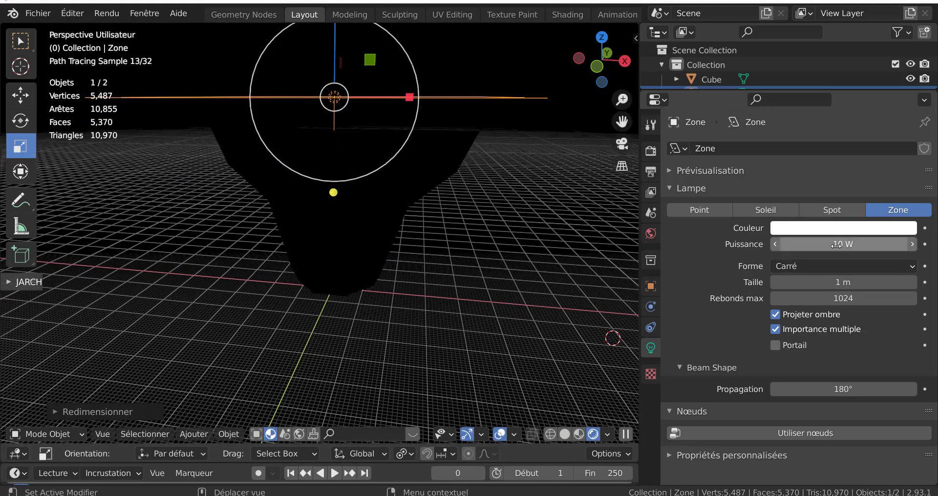
{"action": "left_click", "coordinate": [842, 244]}
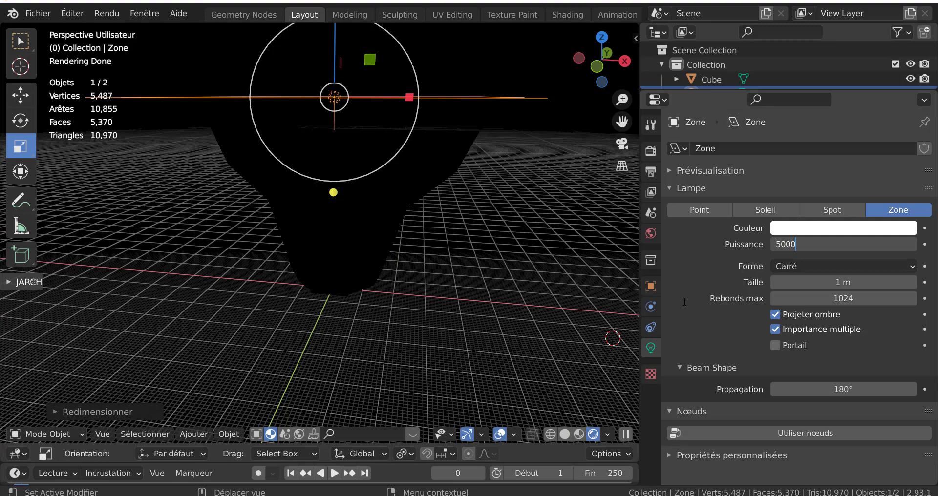
{"action": "key", "text": "Return"}
{"action": "left_click", "coordinate": [837, 246]}
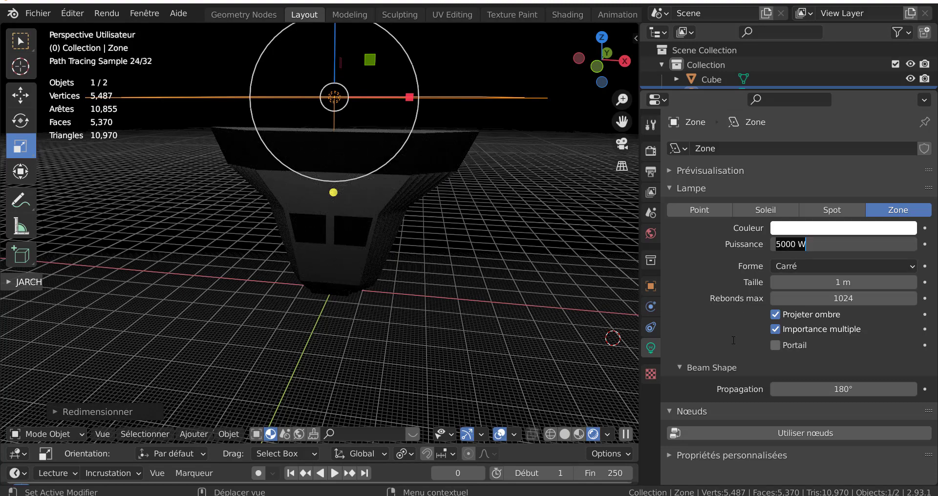
{"action": "type", "text": "8"}
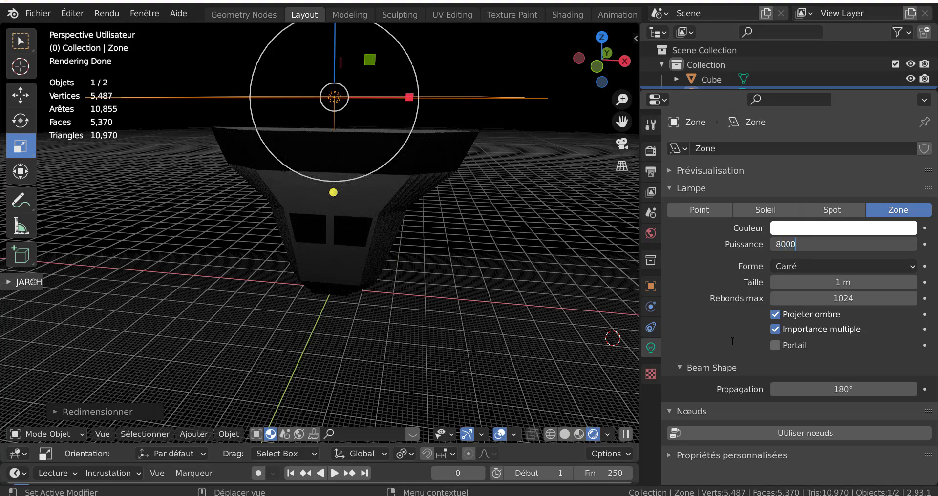
{"action": "type", "text": "000"}
{"action": "key", "text": "Return"}
Step: Increase the Zone light's power to 50000 W and finally to 80000 W
{"action": "left_click", "coordinate": [800, 244]}
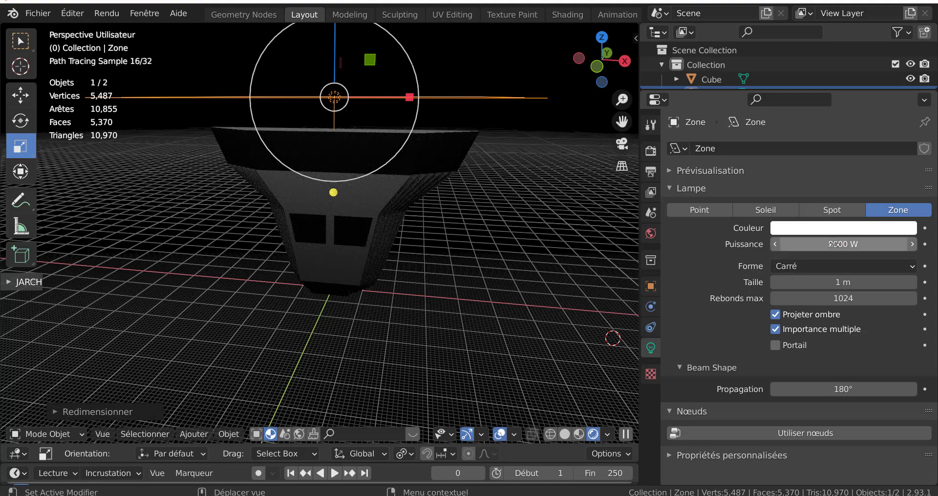
{"action": "type", "text": "5"}
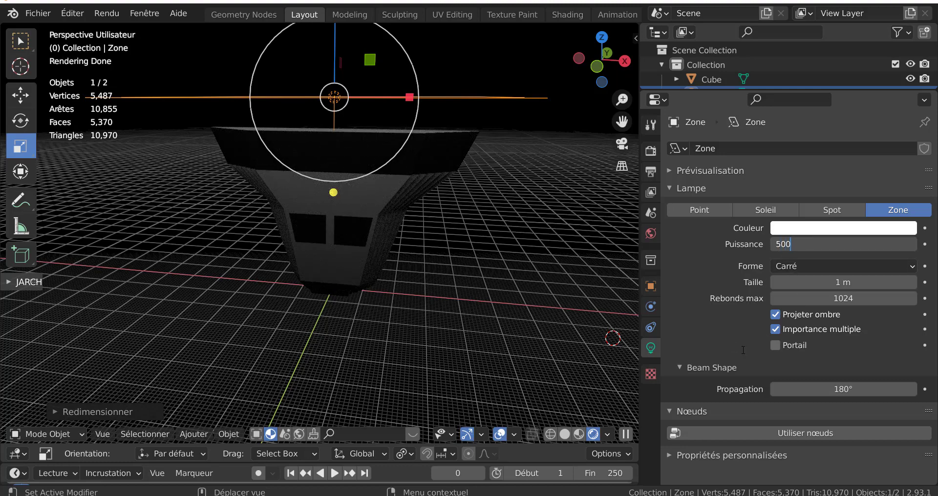
{"action": "key", "text": "Return"}
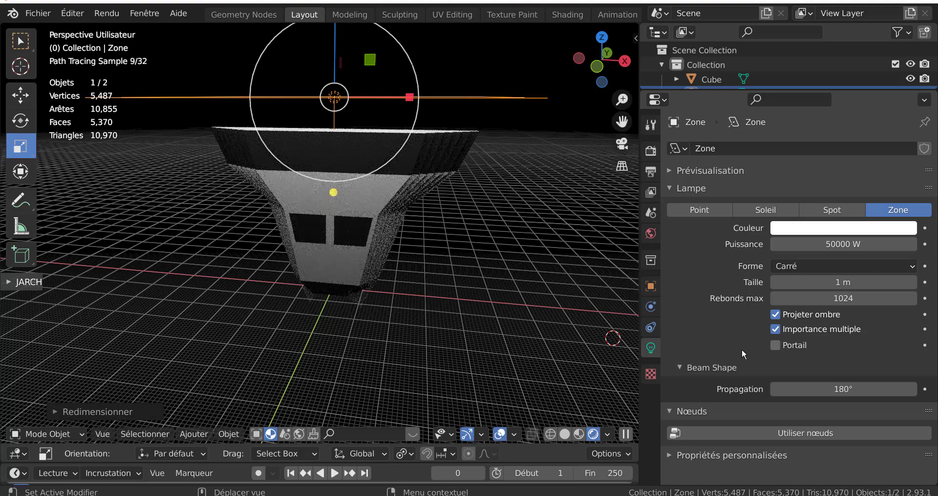
{"action": "left_click", "coordinate": [855, 247]}
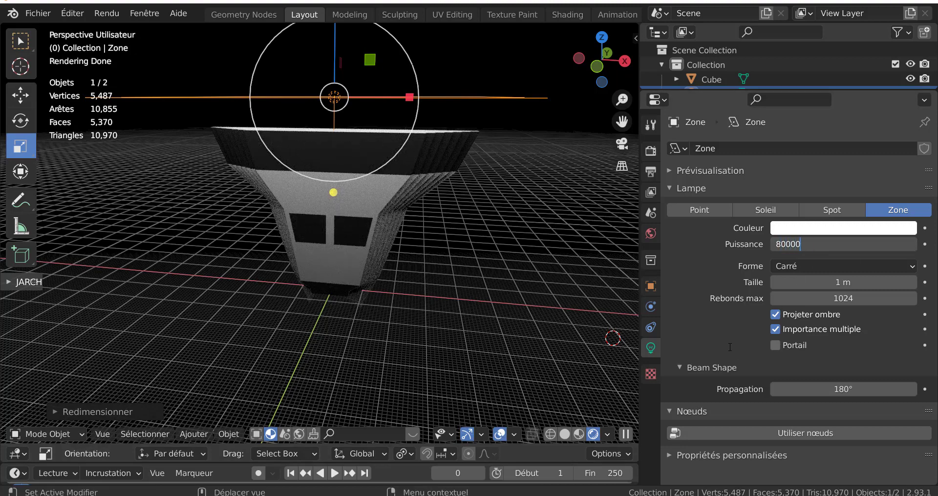
{"action": "key", "text": "Return"}
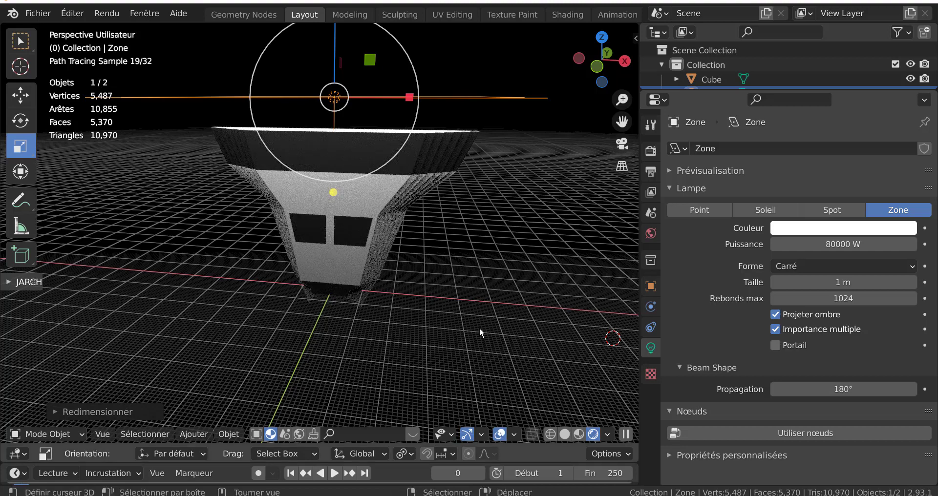
Step: Scale the model down uniformly beneath the Zone light
{"action": "left_click", "coordinate": [385, 225]}
{"action": "left_click_drag", "start_coordinate": [424, 265], "coordinate": [411, 162]}
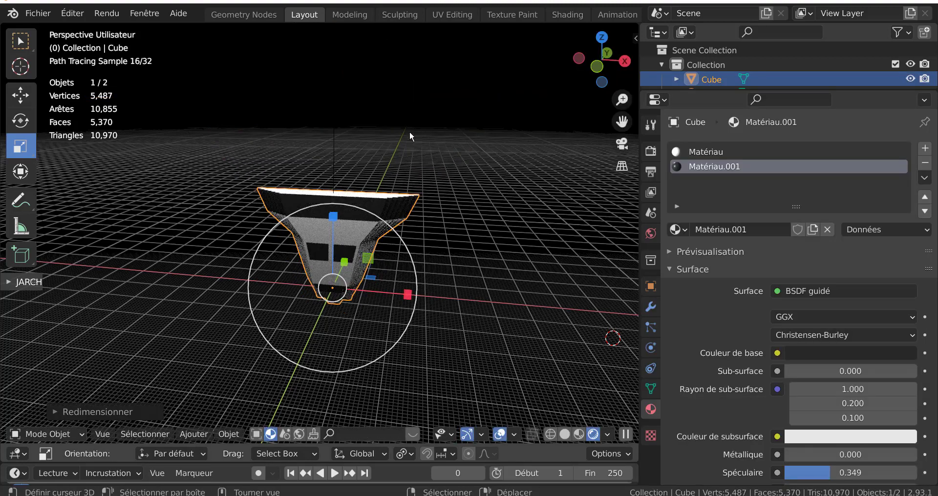
{"action": "left_click", "coordinate": [387, 145]}
Step: Move the Zone light horizontally away from above the model to in front of its windowed face
{"action": "left_click", "coordinate": [333, 168]}
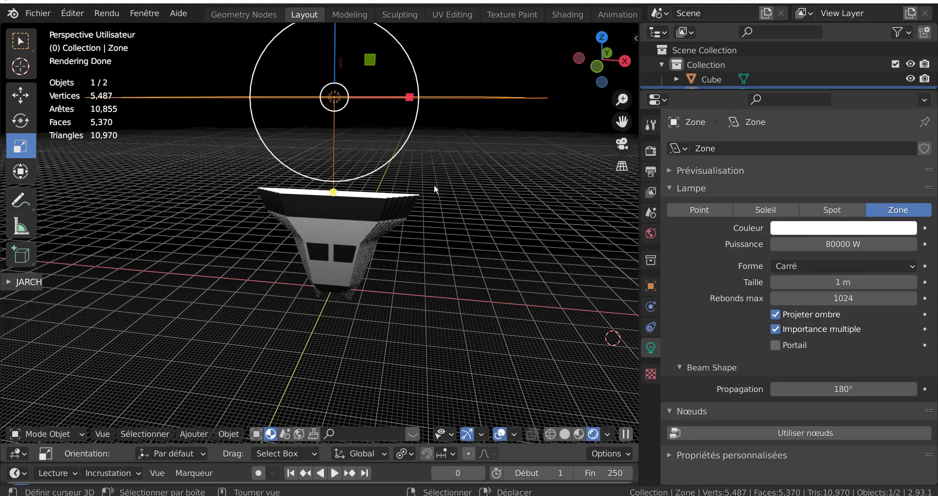
{"action": "middle_click_drag", "start_coordinate": [471, 206], "coordinate": [411, 238]}
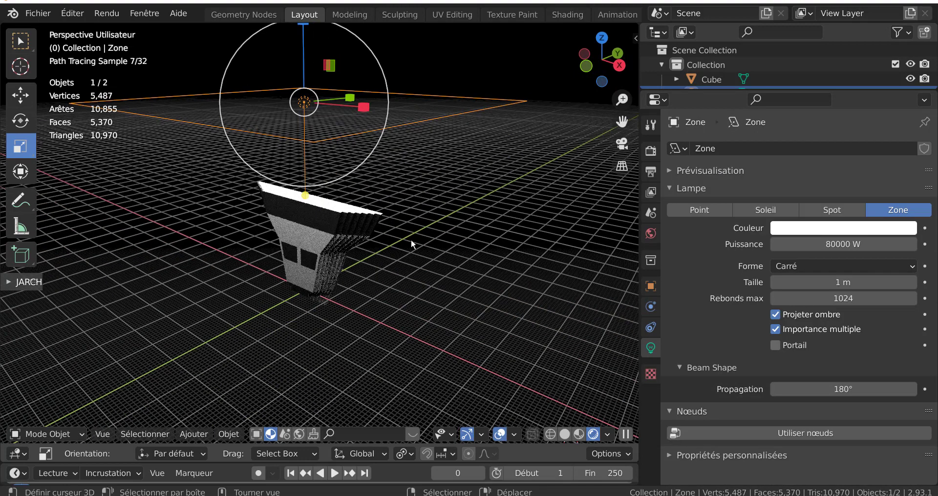
{"action": "key", "text": "g"}
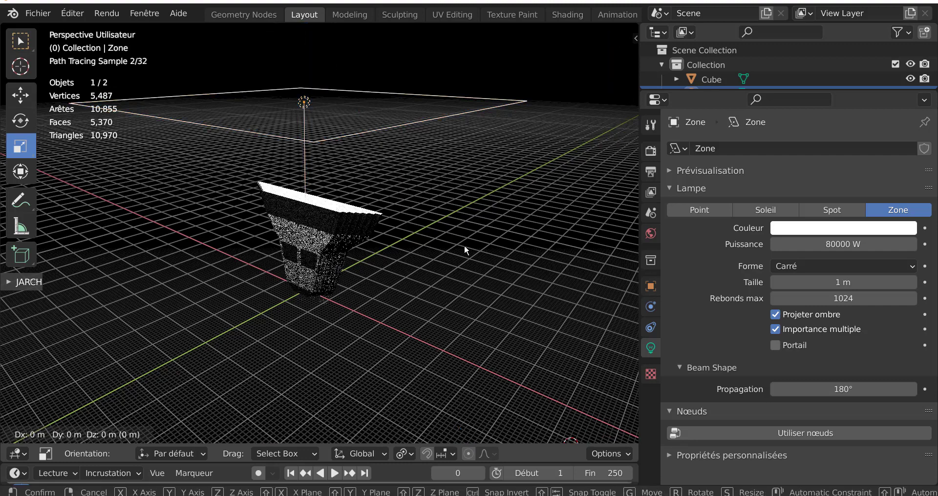
{"action": "key", "text": "x"}
{"action": "left_click", "coordinate": [388, 328]}
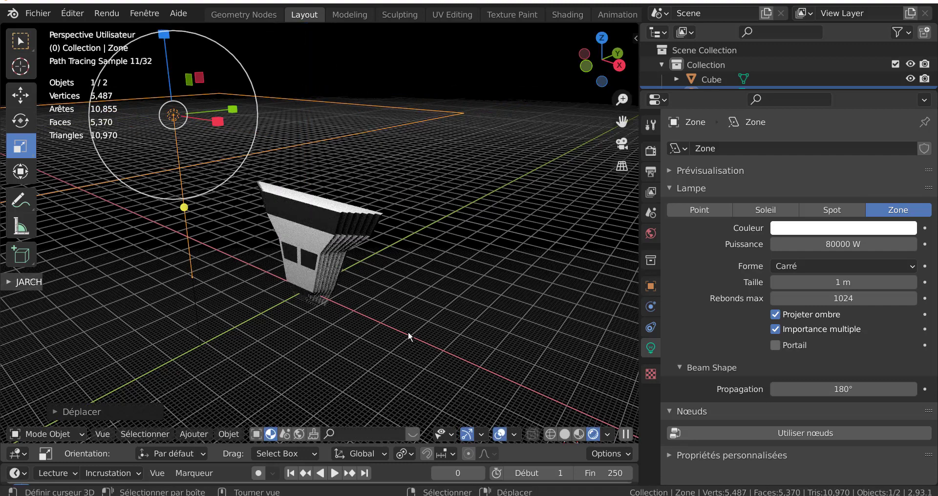
Step: Tilt the Zone light about the X axis so it aims at the model's front, and check the lighting
{"action": "key", "text": "r"}
{"action": "key", "text": "x"}
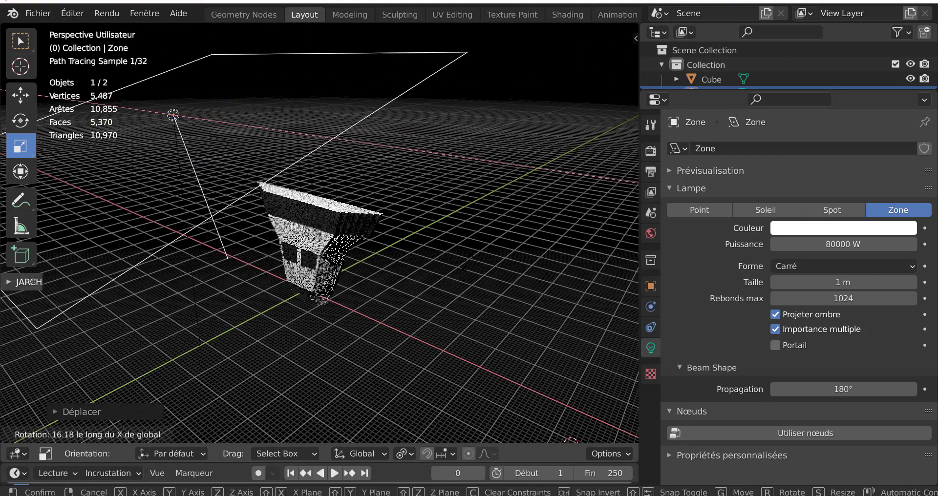
{"action": "left_click", "coordinate": [436, 248]}
{"action": "middle_click_drag", "start_coordinate": [436, 247], "coordinate": [485, 270]}
{"action": "scroll", "coordinate": [404, 303], "scroll_direction": "up", "scroll_amount": 3}
Step: Finish tilting the Zone light about the X axis towards the model's windowed front
{"action": "left_click", "coordinate": [364, 317]}
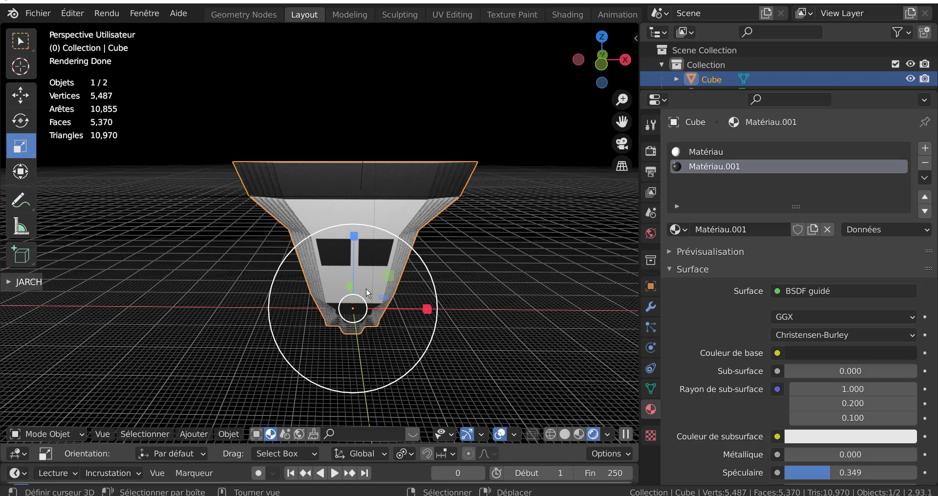
Step: Add a Point light to the scene and lower it along the Z axis
{"action": "left_click", "coordinate": [193, 434]}
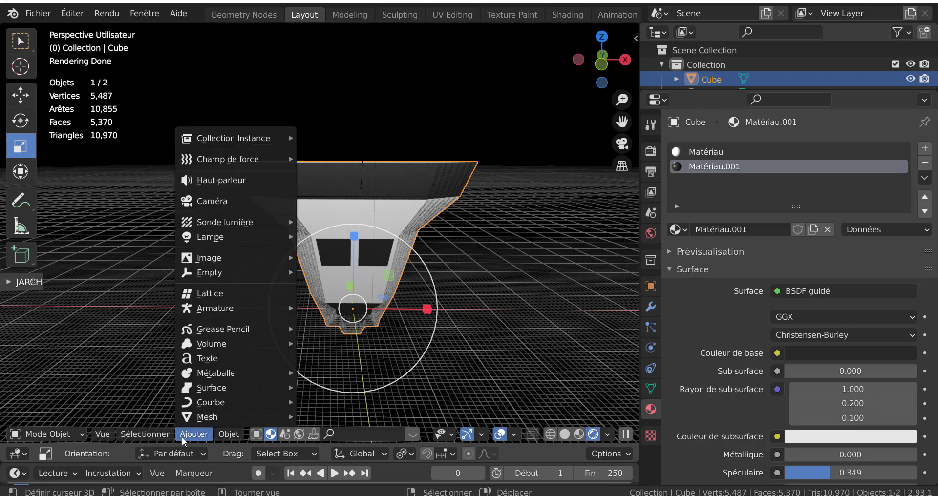
{"action": "mouse_move", "coordinate": [210, 237]}
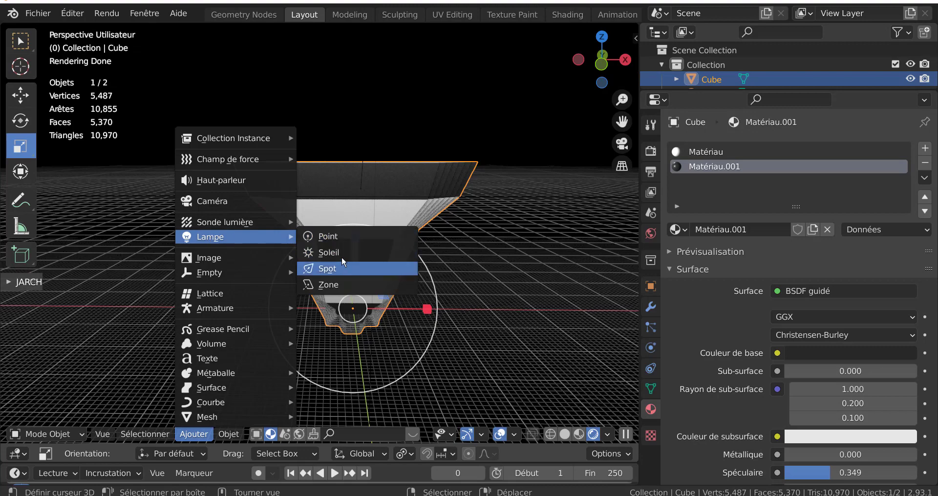
{"action": "left_click", "coordinate": [341, 237]}
{"action": "key", "text": "g"}
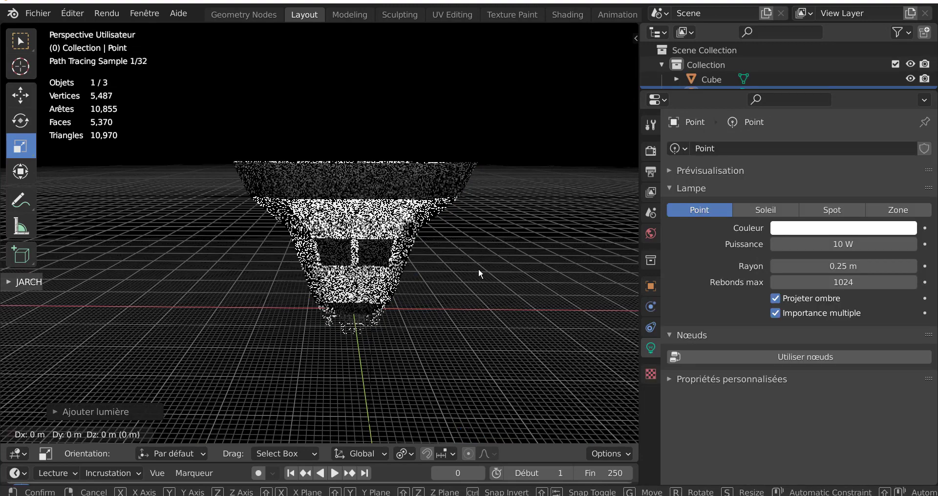
{"action": "key", "text": "z"}
{"action": "left_click", "coordinate": [481, 341]}
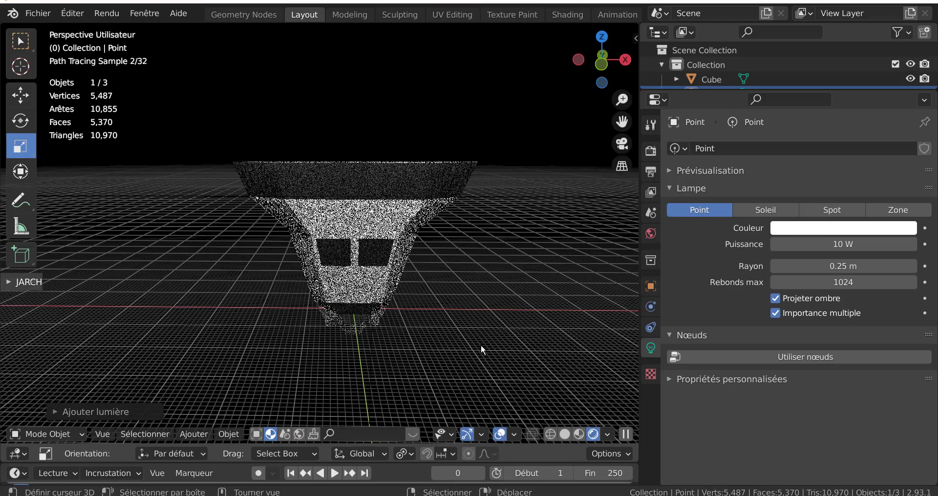
{"action": "key", "text": "g"}
{"action": "key", "text": "z"}
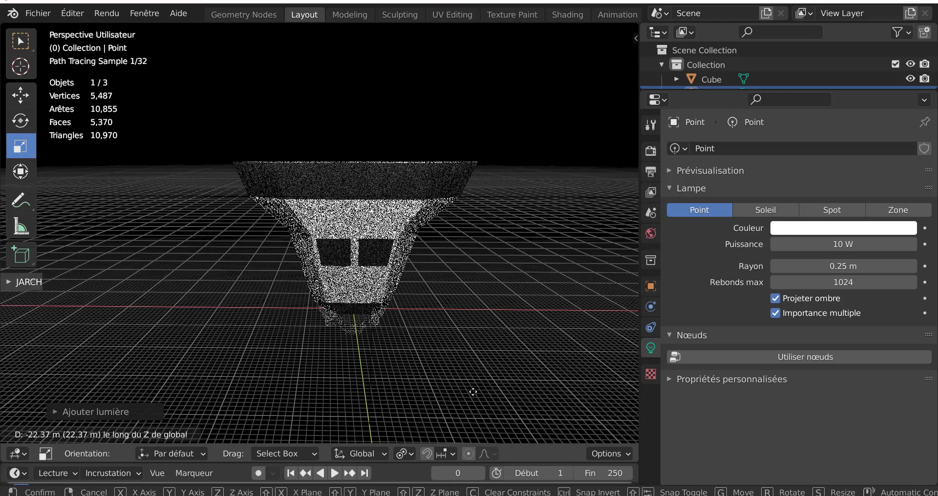
{"action": "left_click", "coordinate": [467, 349]}
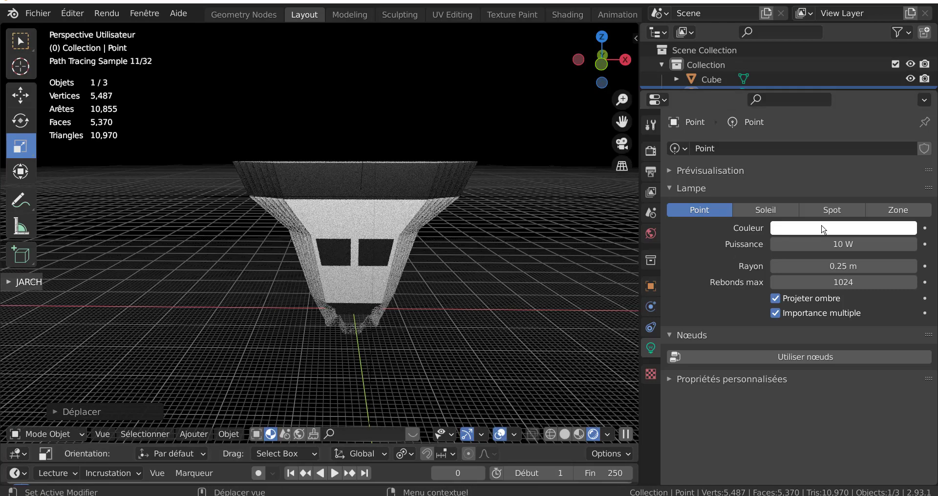
Step: Set the Point light's colour to red and look at the model from the side
{"action": "left_click", "coordinate": [822, 228]}
{"action": "left_click", "coordinate": [830, 138]}
{"action": "mouse_move", "coordinate": [529, 326]}
{"action": "middle_mouse_down"}
{"action": "mouse_move", "coordinate": [368, 332]}
{"action": "mouse_move", "coordinate": [417, 303]}
{"action": "mouse_move", "coordinate": [436, 307]}
{"action": "middle_mouse_up"}
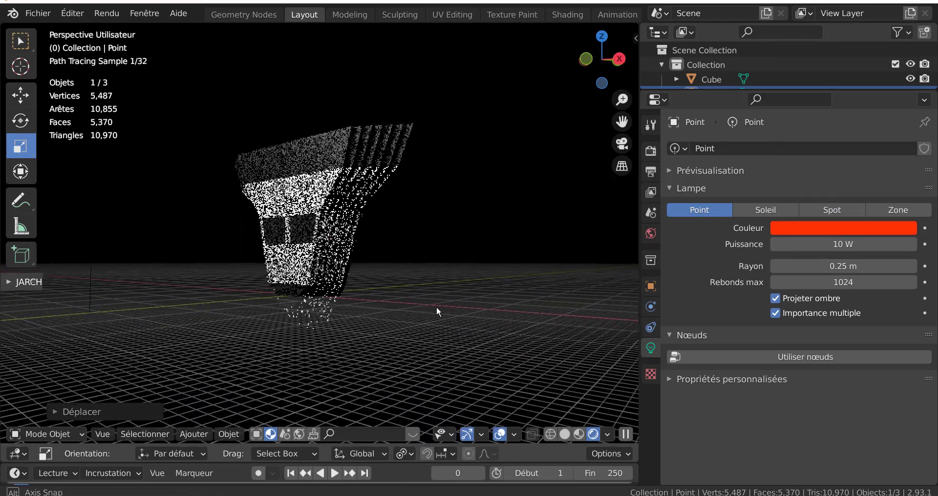
Step: Switch to solid shading to locate the red Point light far from the model, and delete it
{"action": "left_click", "coordinate": [565, 434]}
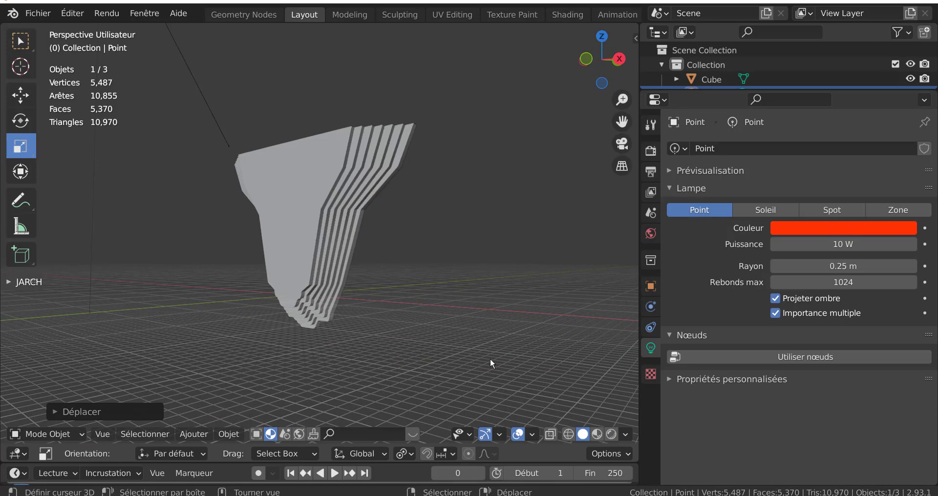
{"action": "scroll", "coordinate": [547, 266], "scroll_direction": "down", "scroll_amount": 4}
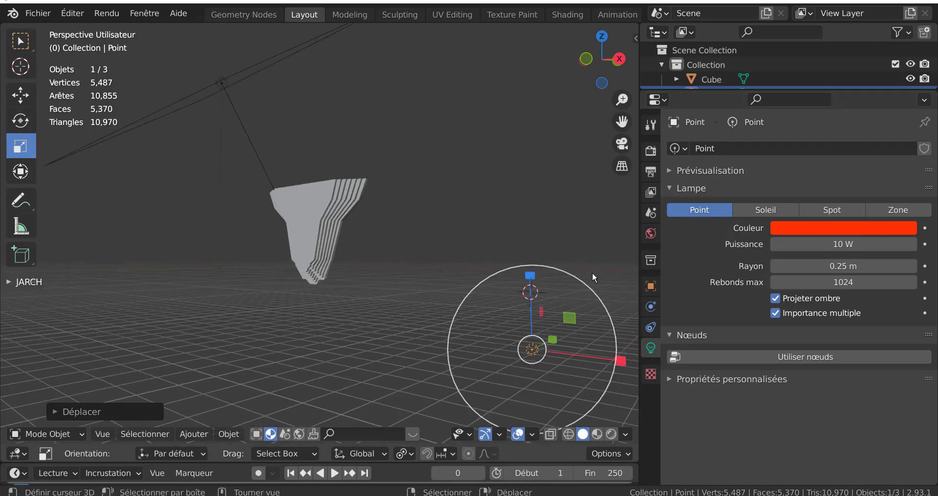
{"action": "key", "text": "x"}
{"action": "left_click", "coordinate": [535, 354]}
Step: Select the model and snap the 3D cursor to it
{"action": "left_click", "coordinate": [325, 240]}
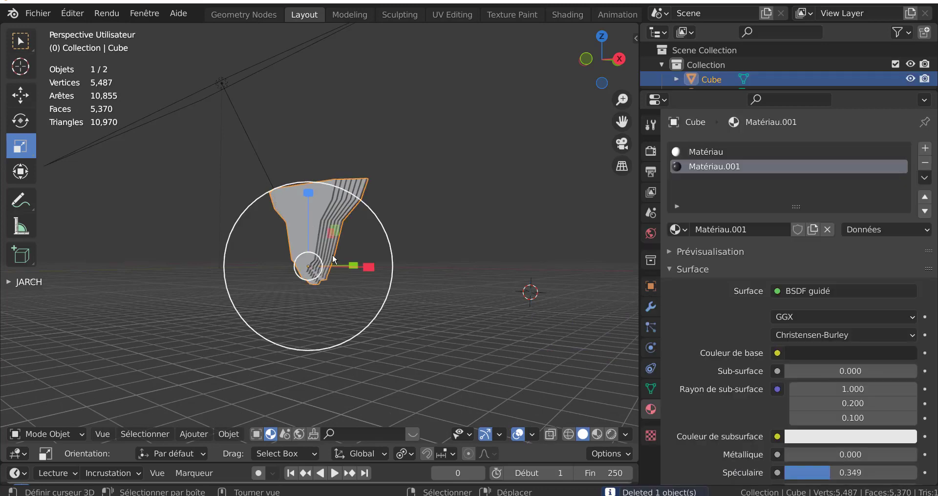
{"action": "key", "text": "shift+s"}
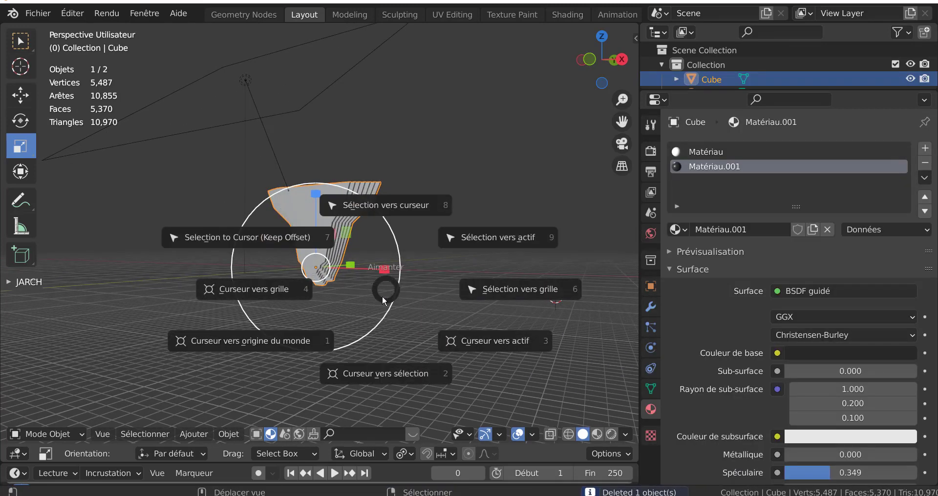
{"action": "left_click", "coordinate": [369, 375]}
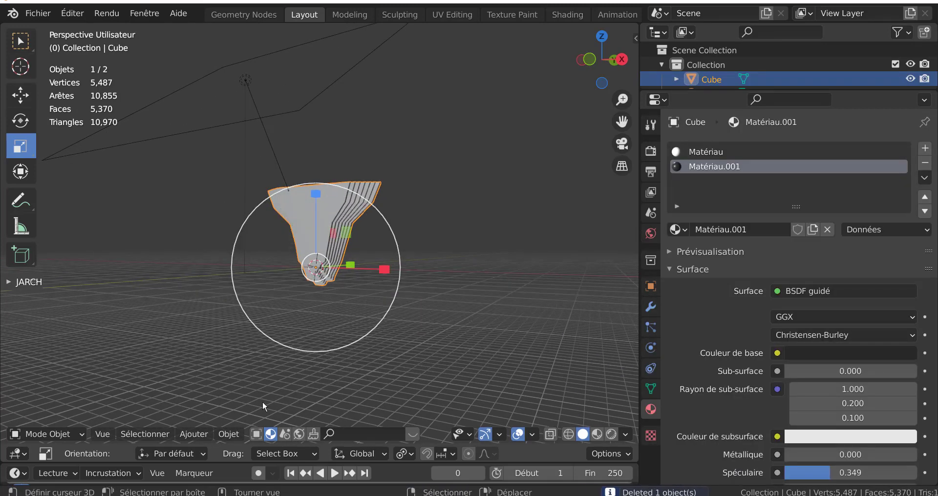
Step: Add a Point light at the 3D cursor and lower it about 13 m along the Z axis, beneath the model
{"action": "left_click", "coordinate": [196, 435]}
{"action": "mouse_move", "coordinate": [285, 233]}
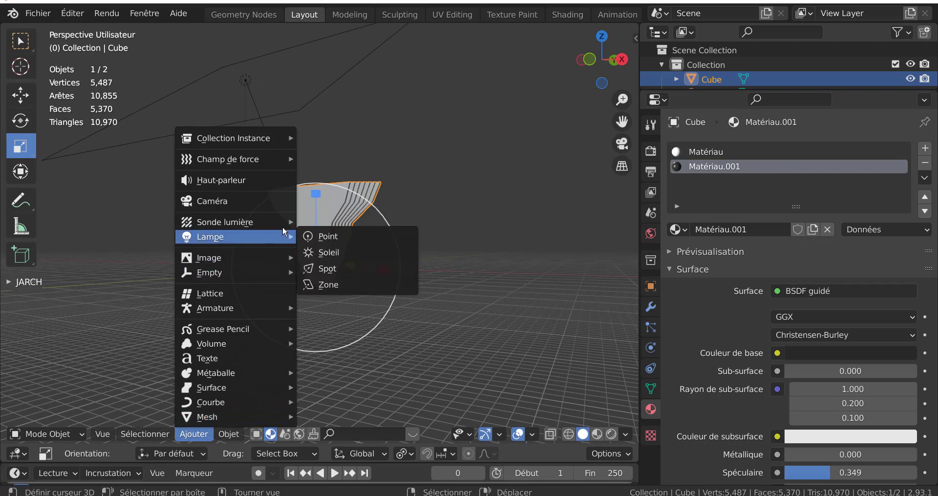
{"action": "left_click", "coordinate": [334, 238]}
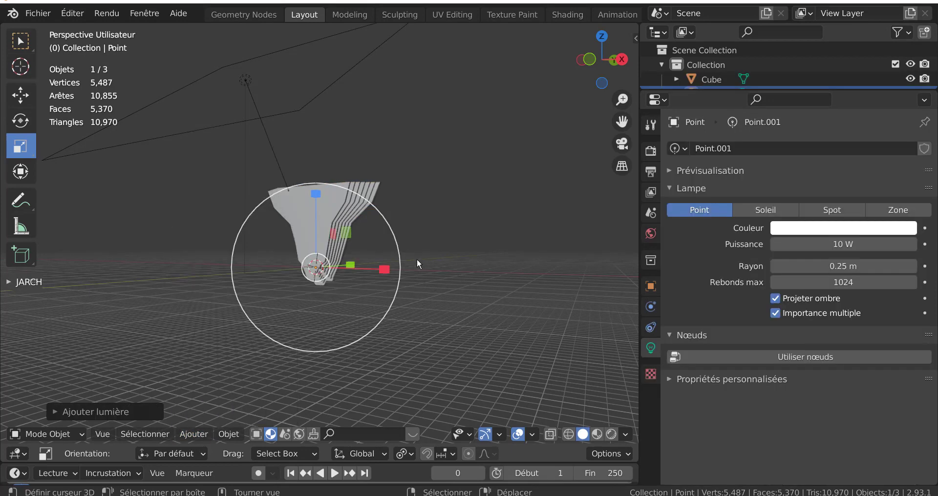
{"action": "key", "text": "g"}
{"action": "key", "text": "z"}
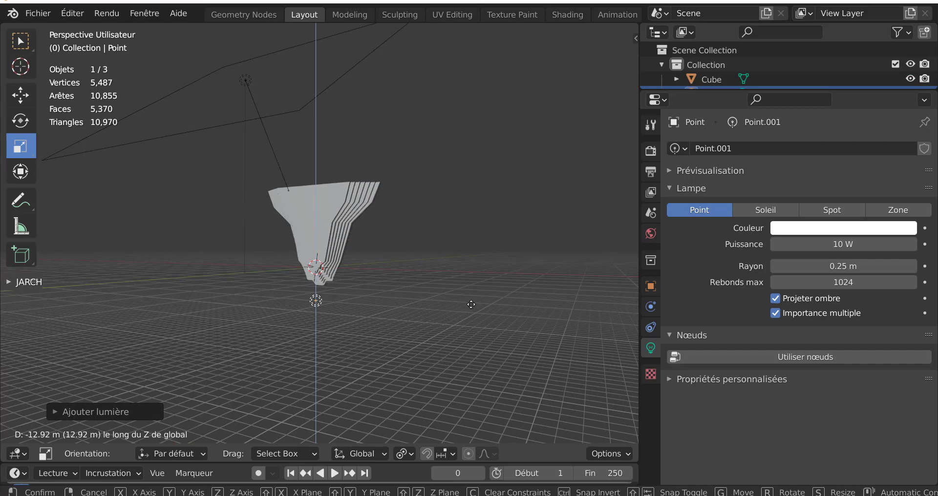
{"action": "left_click", "coordinate": [470, 303]}
Step: Set the Point light's colour to pinkish red (H 0.984, S 0.958, V 1.000) and its power to 34.6 W
{"action": "left_click", "coordinate": [854, 227]}
{"action": "left_click", "coordinate": [855, 141]}
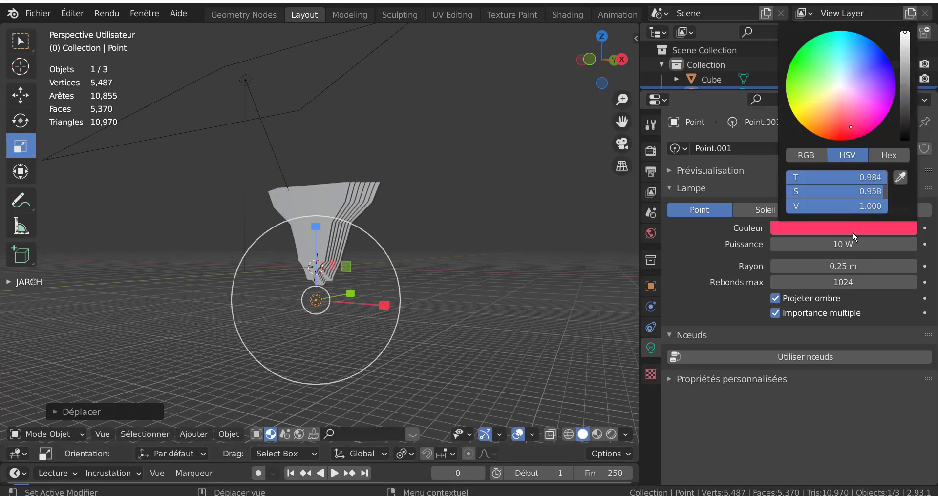
{"action": "left_click_drag", "start_coordinate": [843, 244], "coordinate": [874, 244]}
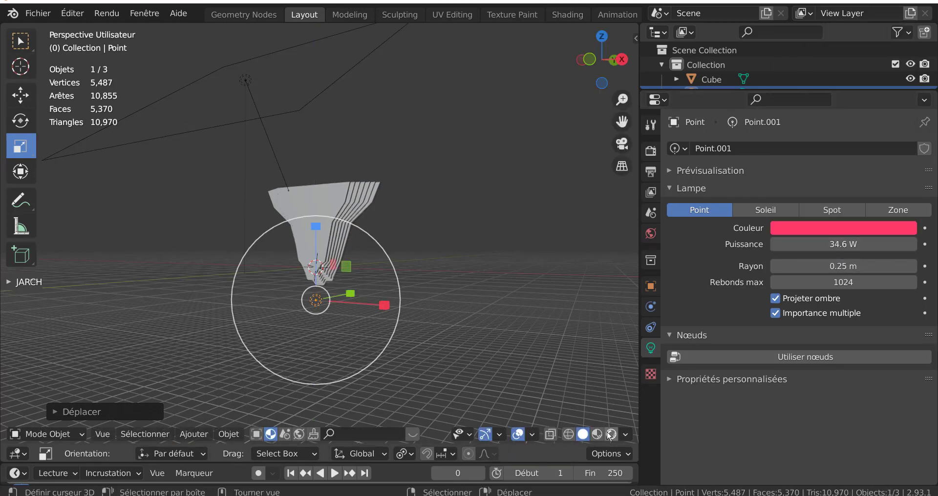
Step: In rendered shading, raise the Point light's power to 234.4 W and finally to 500 W
{"action": "left_click", "coordinate": [611, 434]}
{"action": "middle_click_drag", "start_coordinate": [532, 400], "coordinate": [560, 371]}
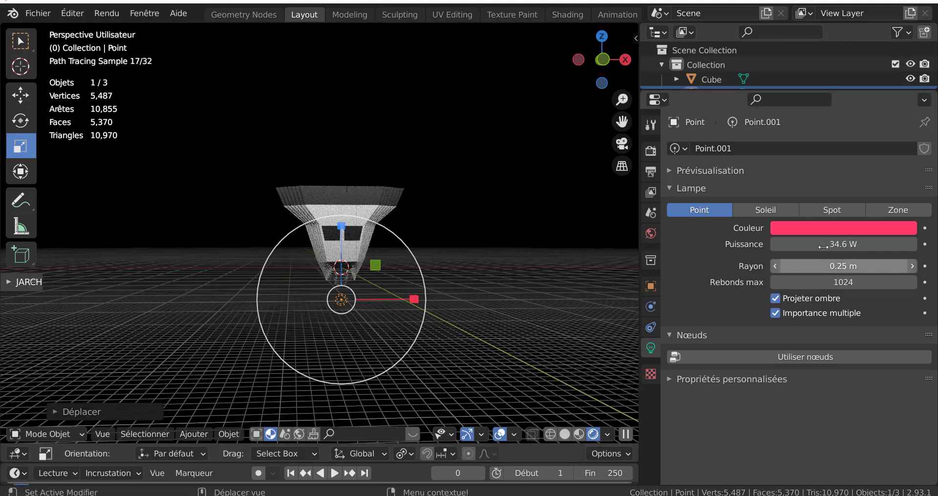
{"action": "left_click_drag", "start_coordinate": [822, 246], "coordinate": [804, 259]}
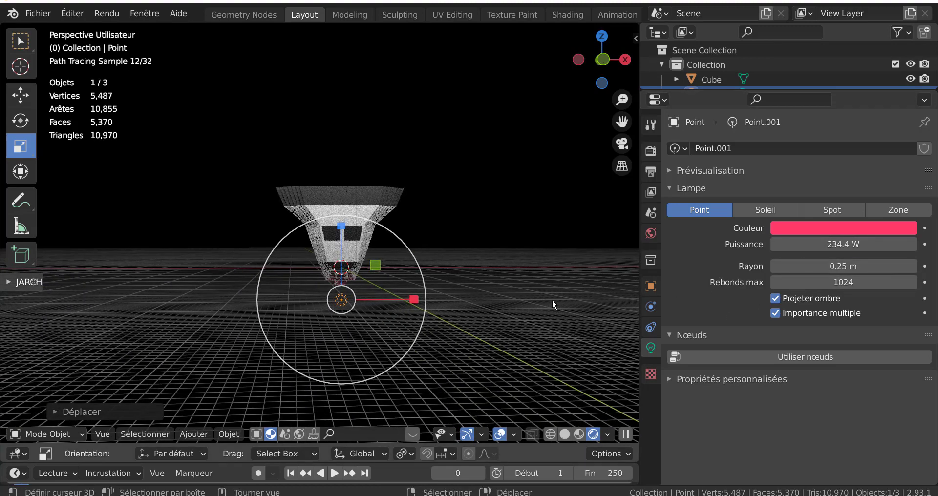
{"action": "scroll", "coordinate": [552, 303], "scroll_direction": "up", "scroll_amount": 2}
{"action": "left_click", "coordinate": [833, 247]}
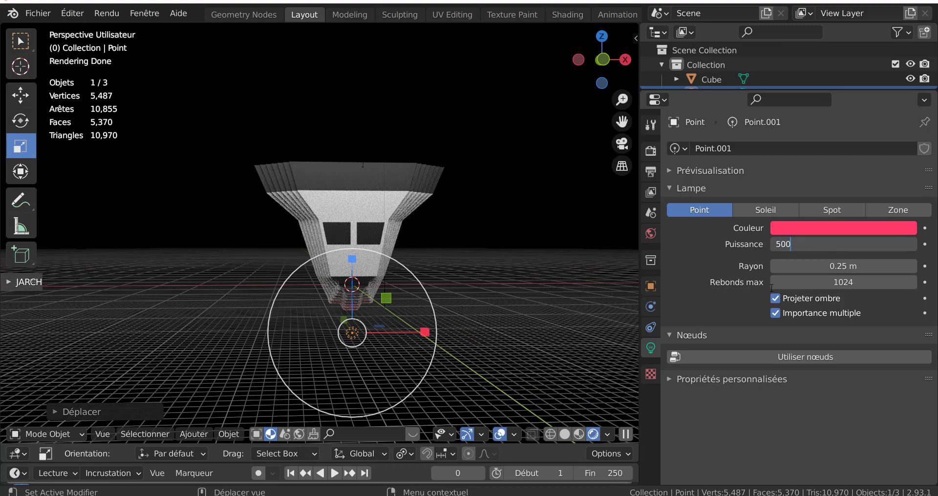
{"action": "key", "text": "Return"}
Step: Move the Point light freely from beneath the model to in front of its windowed face
{"action": "middle_click_drag", "start_coordinate": [535, 350], "coordinate": [416, 368]}
{"action": "key", "text": "g"}
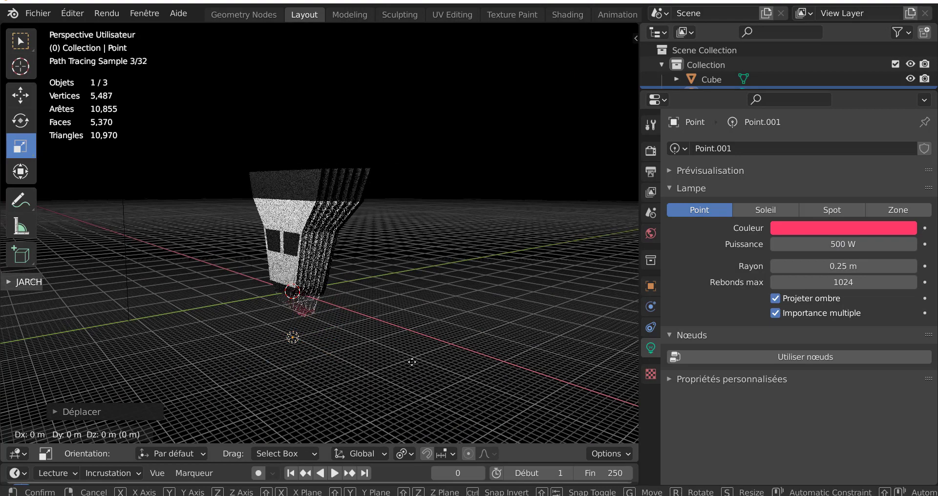
{"action": "left_click", "coordinate": [358, 373]}
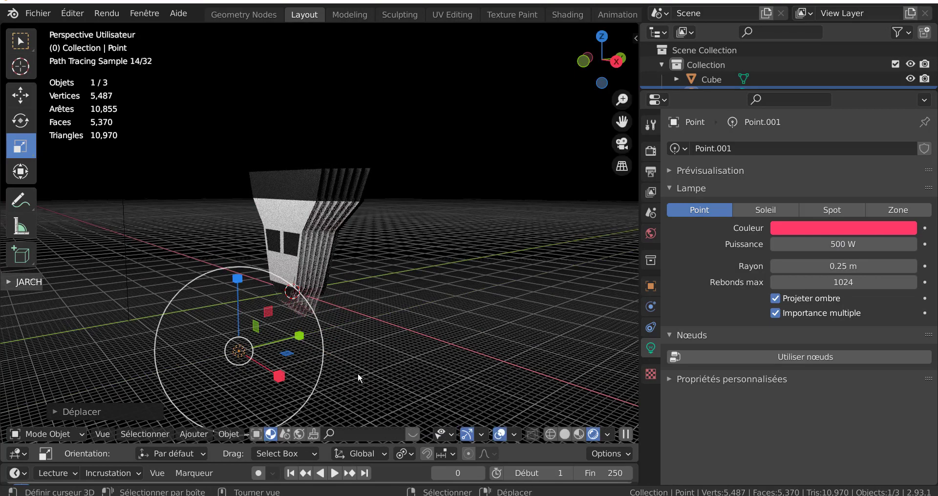
Step: Hide the Point light, and make it visible again from the enlarged outliner
{"action": "key", "text": "Delete"}
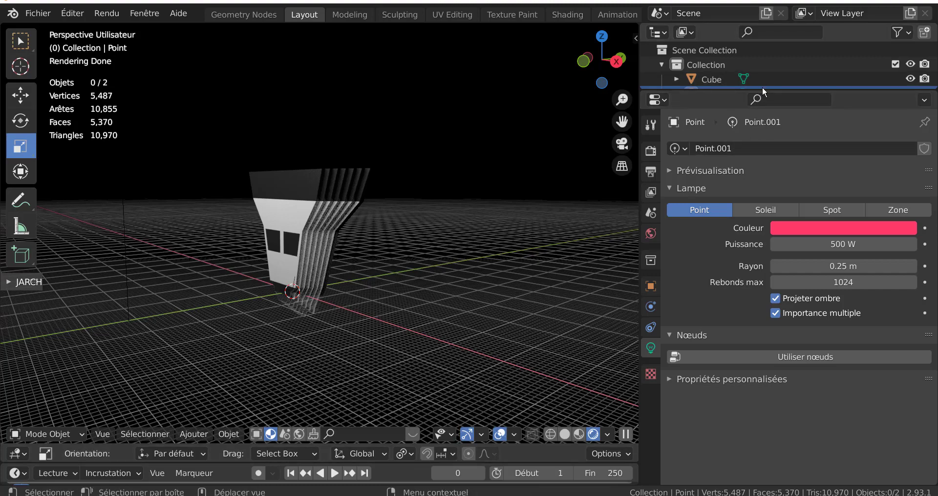
{"action": "left_click_drag", "start_coordinate": [759, 88], "coordinate": [766, 123]}
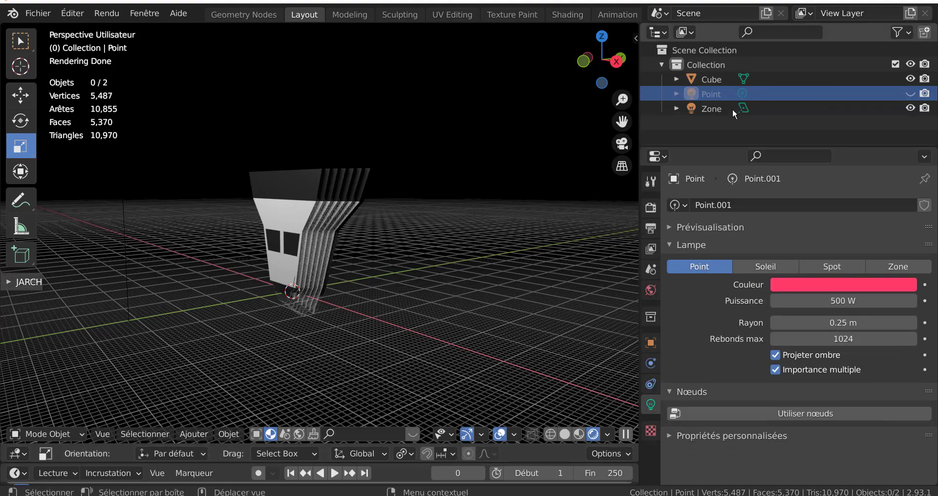
{"action": "right_click", "coordinate": [707, 94]}
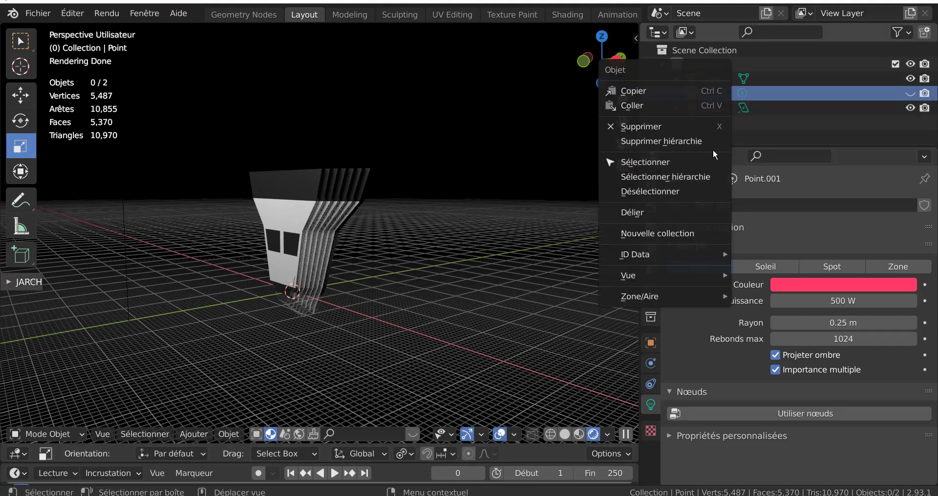
{"action": "left_click", "coordinate": [910, 93]}
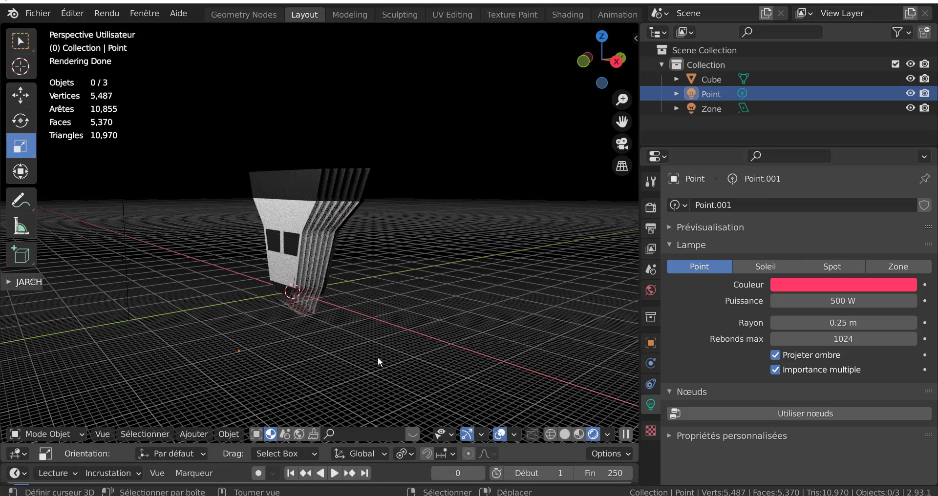
Step: Select the Point light in front of the model and raise it along the Z axis to the model's base
{"action": "key", "text": "z"}
{"action": "left_click", "coordinate": [373, 285]}
{"action": "left_click", "coordinate": [242, 351]}
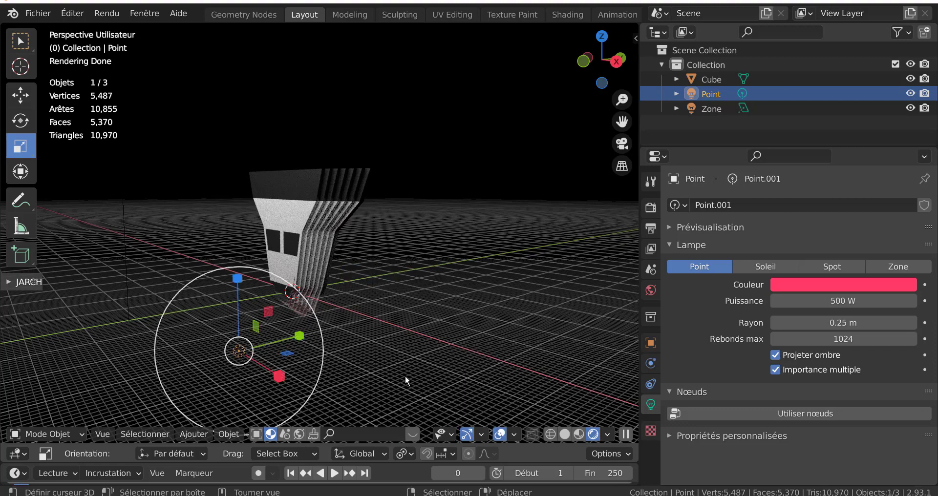
{"action": "key", "text": "g"}
{"action": "key", "text": "z"}
{"action": "left_click", "coordinate": [412, 325]}
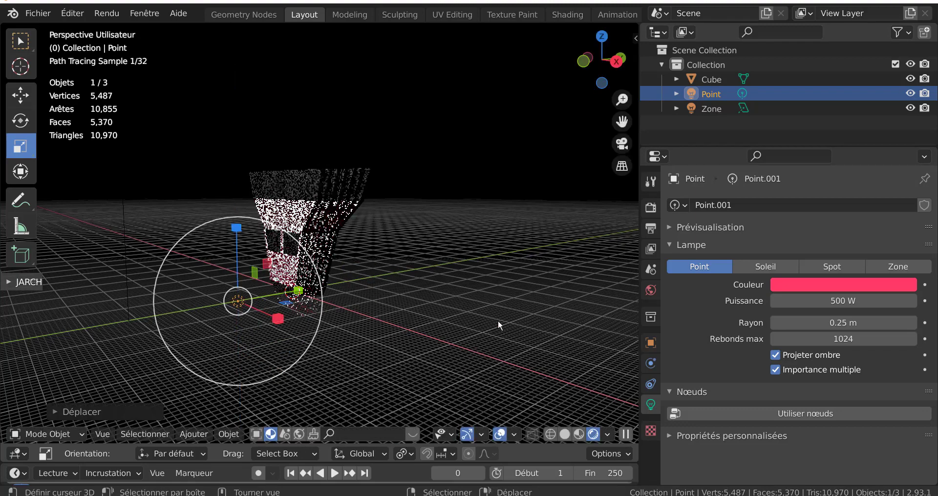
Step: Set the Point light's power to 1000 W
{"action": "left_click", "coordinate": [804, 304]}
{"action": "type", "text": "10"}
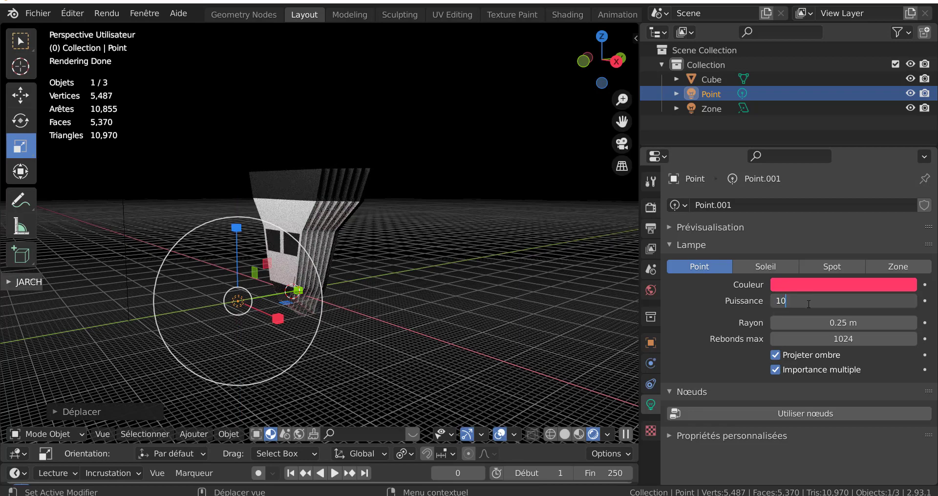
{"action": "type", "text": "00"}
{"action": "key", "text": "Return"}
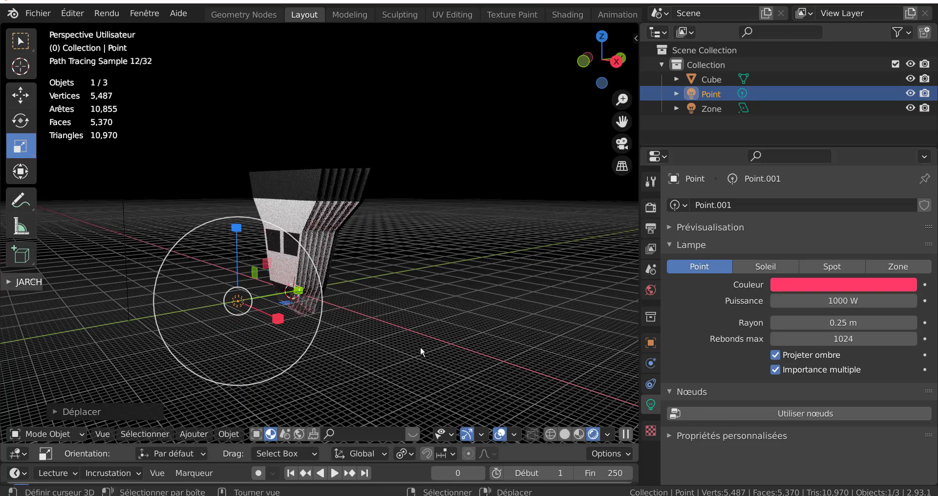
Step: Move the Point light along the Y axis, closer to the model's front
{"action": "middle_click_drag", "start_coordinate": [423, 350], "coordinate": [409, 367]}
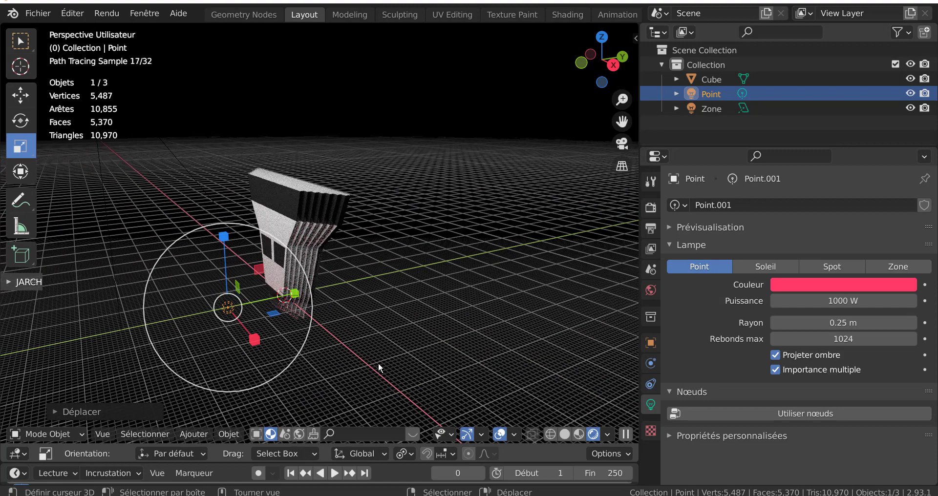
{"action": "key", "text": "g"}
{"action": "key", "text": "y"}
{"action": "left_click", "coordinate": [415, 353]}
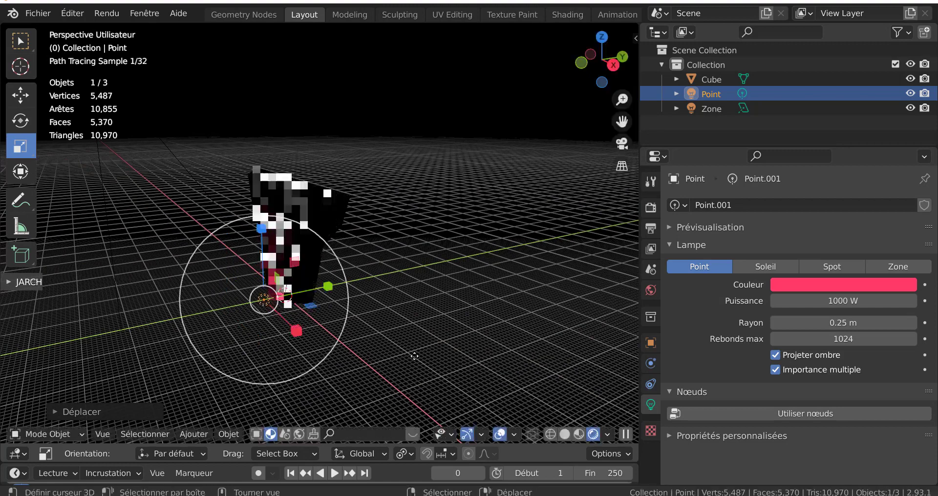
Step: Enlarge the Point light's radius to 7.82 m and check the lighting in front view with nothing selected
{"action": "left_click_drag", "start_coordinate": [796, 326], "coordinate": [850, 326]}
{"action": "middle_click_drag", "start_coordinate": [401, 334], "coordinate": [453, 319]}
{"action": "key", "text": "KP_1"}
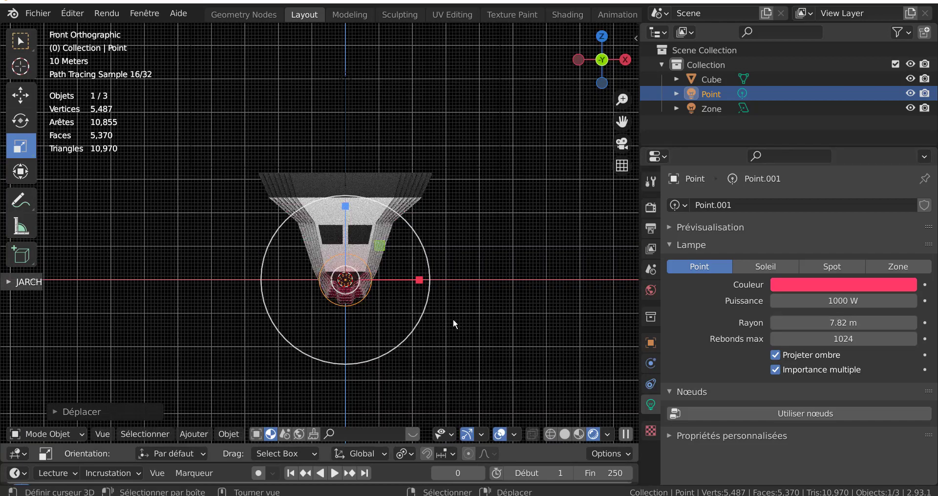
{"action": "left_click", "coordinate": [447, 320]}
{"action": "scroll", "coordinate": [447, 321], "scroll_direction": "up", "scroll_amount": 1}
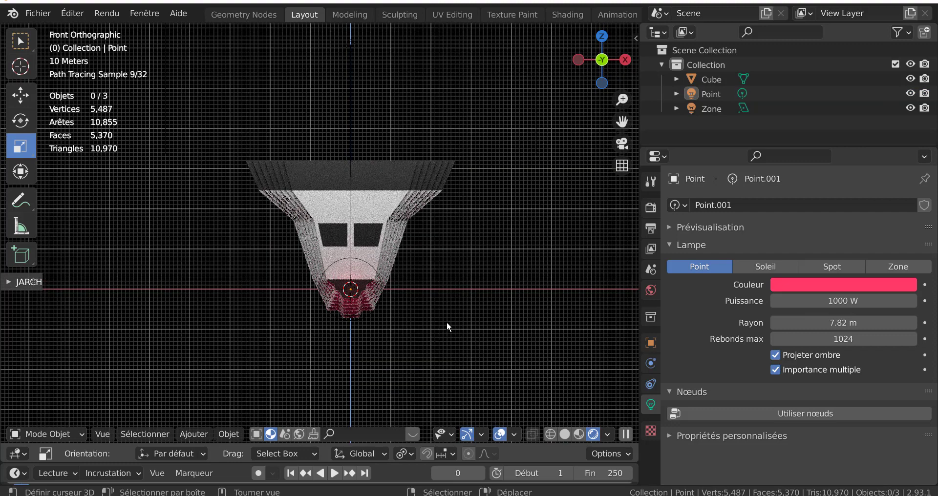
Step: Switch the scene's render engine from Cycles to Eevee
{"action": "scroll", "coordinate": [446, 321], "scroll_direction": "up", "scroll_amount": 1}
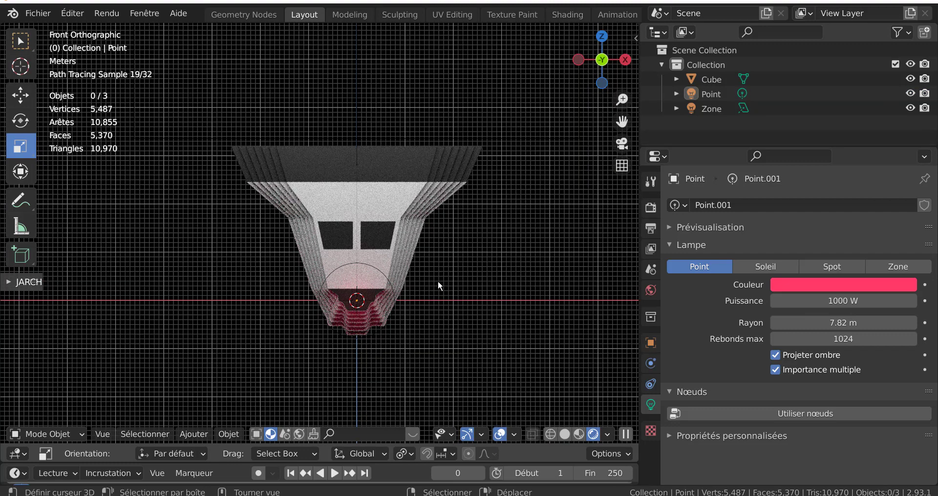
{"action": "left_click", "coordinate": [650, 207]}
{"action": "left_click", "coordinate": [791, 205]}
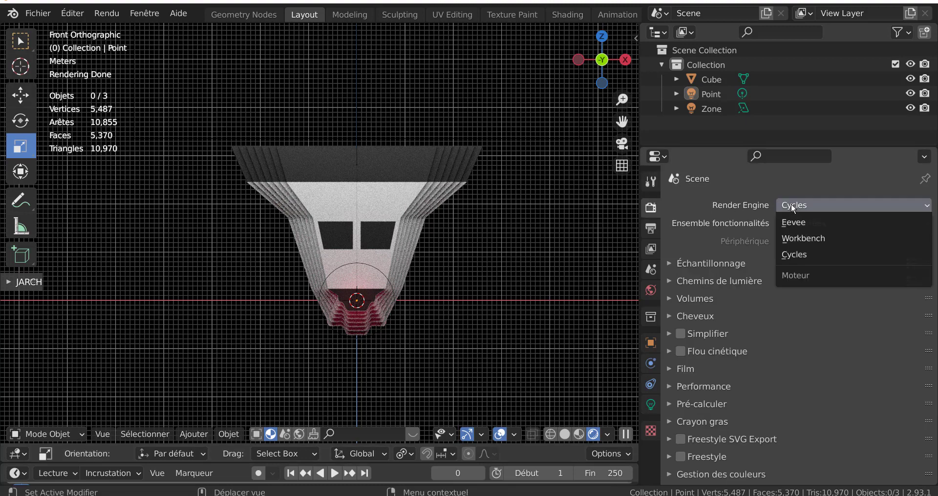
{"action": "left_click", "coordinate": [810, 221]}
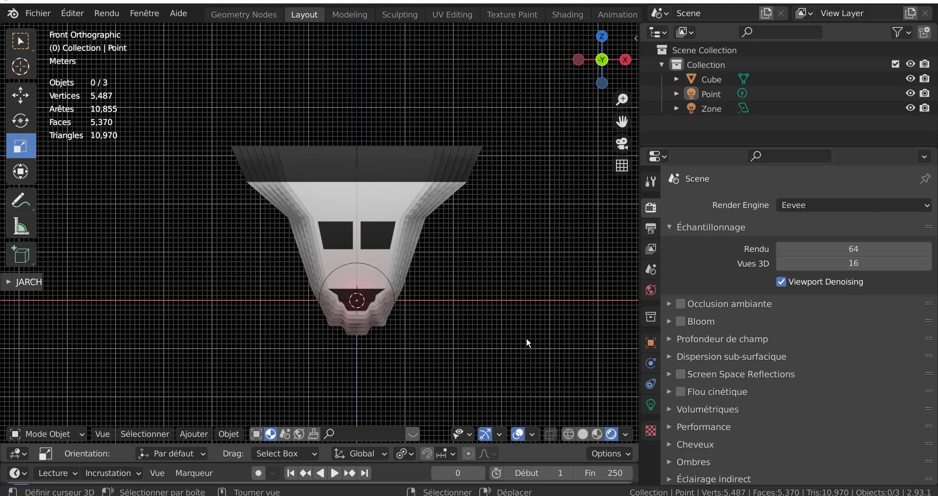
Step: Apply smooth shading to the Cube and display its Auto Smooth normals setting
{"action": "scroll", "coordinate": [526, 338], "scroll_direction": "up", "scroll_amount": 1}
{"action": "left_click", "coordinate": [392, 274]}
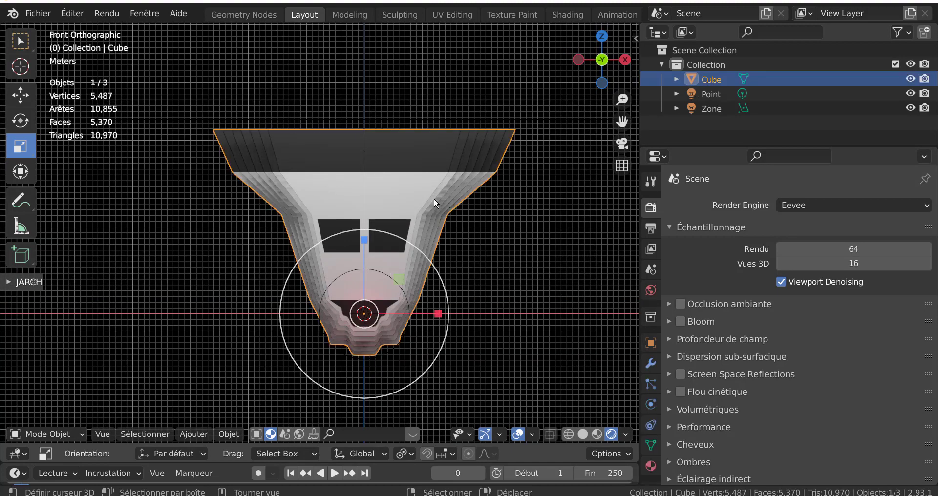
{"action": "left_click", "coordinate": [194, 434]}
{"action": "mouse_move", "coordinate": [216, 433]}
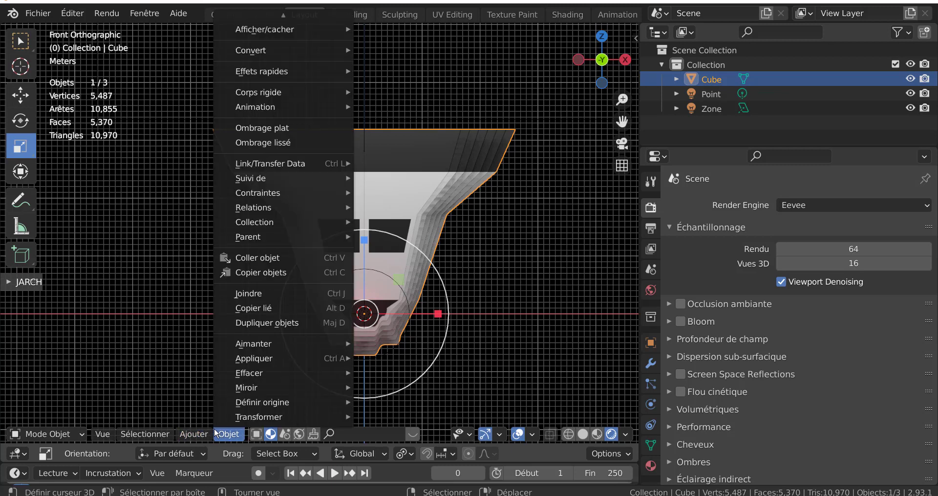
{"action": "left_click", "coordinate": [266, 143]}
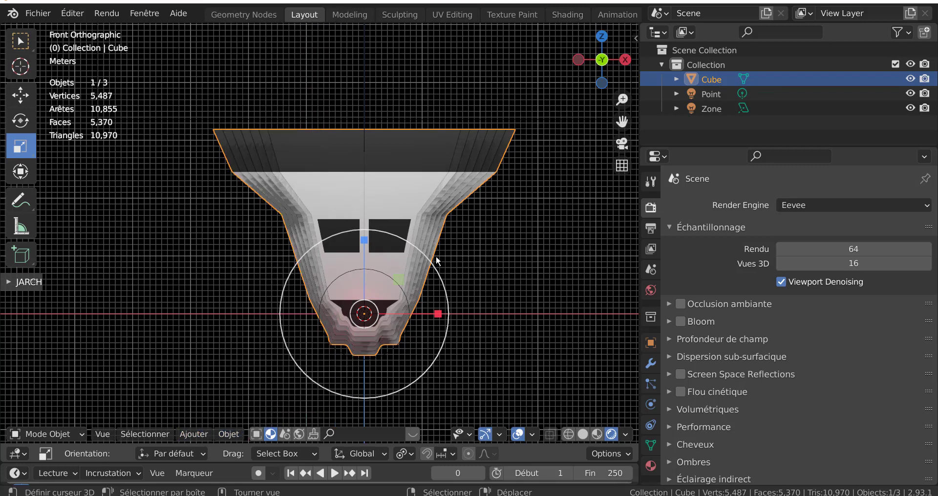
{"action": "left_click", "coordinate": [650, 446]}
{"action": "left_click", "coordinate": [699, 443]}
{"action": "scroll", "coordinate": [711, 444], "scroll_direction": "down", "scroll_amount": 3}
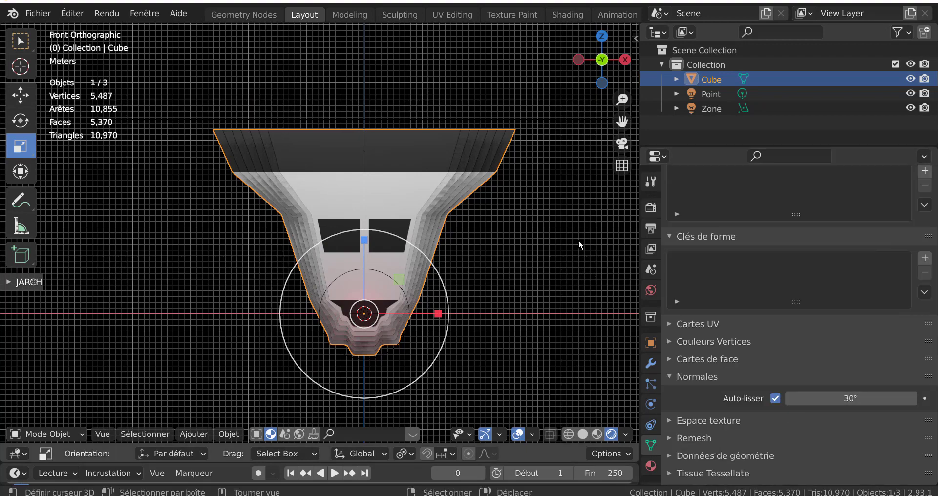
Step: Enable Ambient Occlusion, Bloom and Screen Space Reflections for Eevee, and widen the 3D viewport slightly
{"action": "mouse_move", "coordinate": [450, 227]}
{"action": "middle_mouse_down"}
{"action": "mouse_move", "coordinate": [488, 236]}
{"action": "mouse_move", "coordinate": [487, 215]}
{"action": "mouse_move", "coordinate": [451, 207]}
{"action": "mouse_move", "coordinate": [463, 226]}
{"action": "middle_mouse_up"}
{"action": "left_click", "coordinate": [650, 209]}
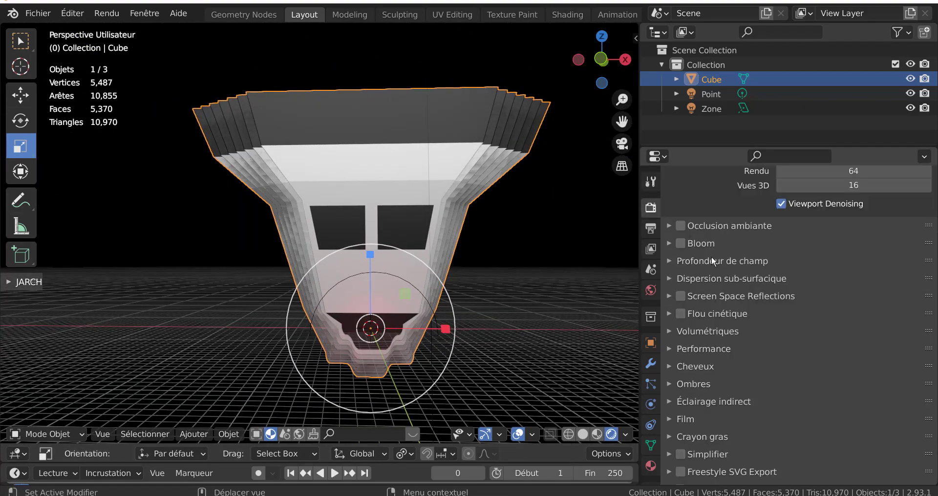
{"action": "left_click", "coordinate": [680, 226]}
{"action": "left_click", "coordinate": [680, 243]}
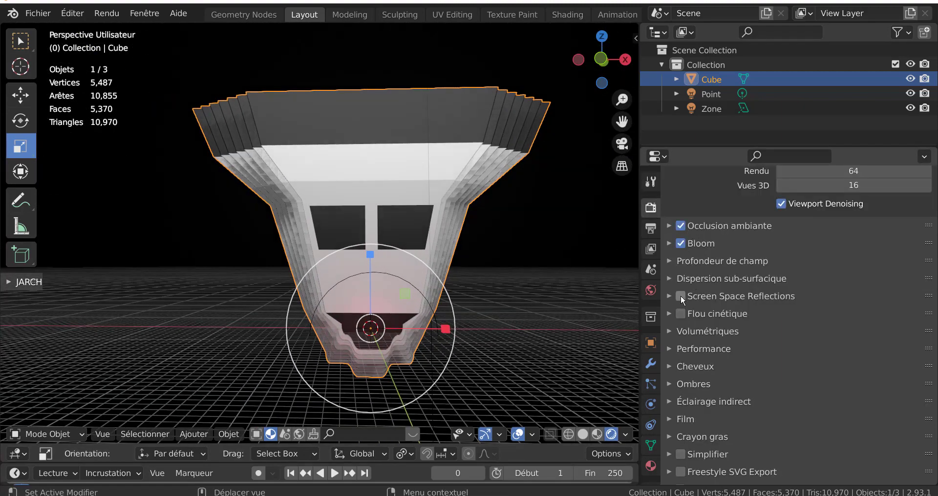
{"action": "left_click", "coordinate": [680, 296]}
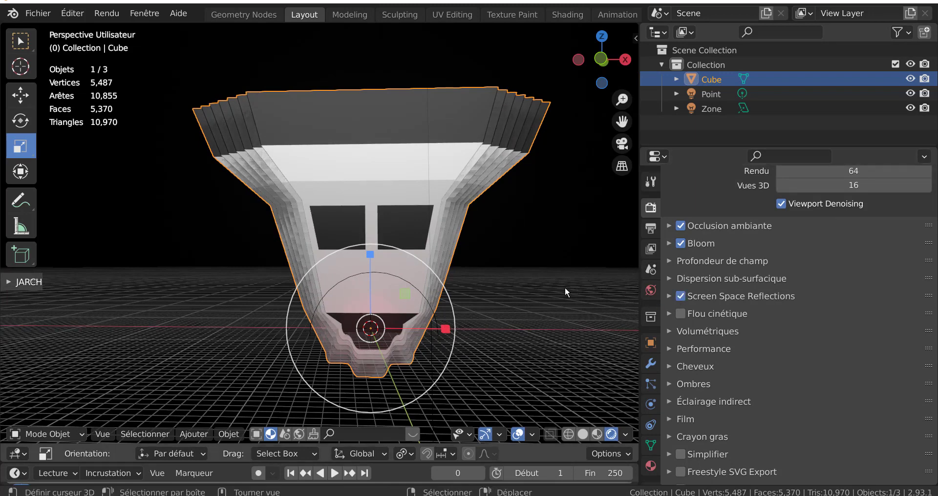
{"action": "left_click_drag", "start_coordinate": [639, 272], "coordinate": [662, 272]}
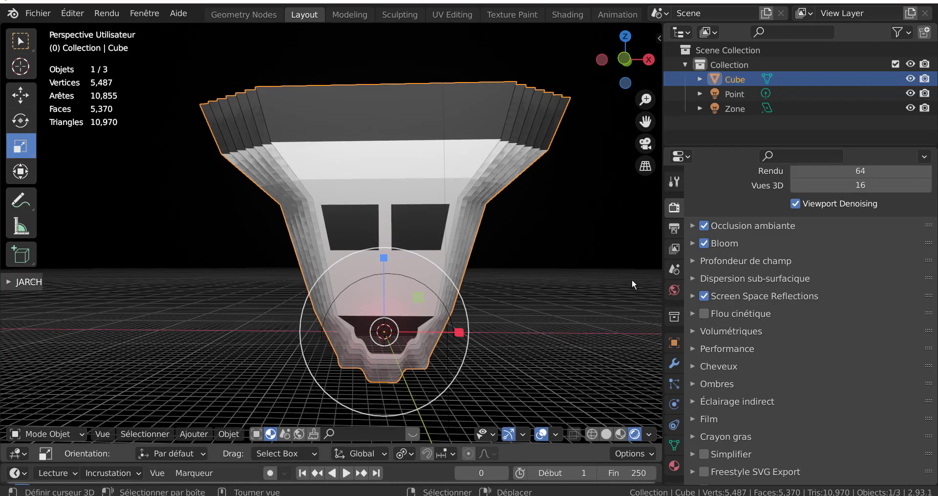
{"action": "middle_click_drag", "start_coordinate": [631, 279], "coordinate": [543, 286]}
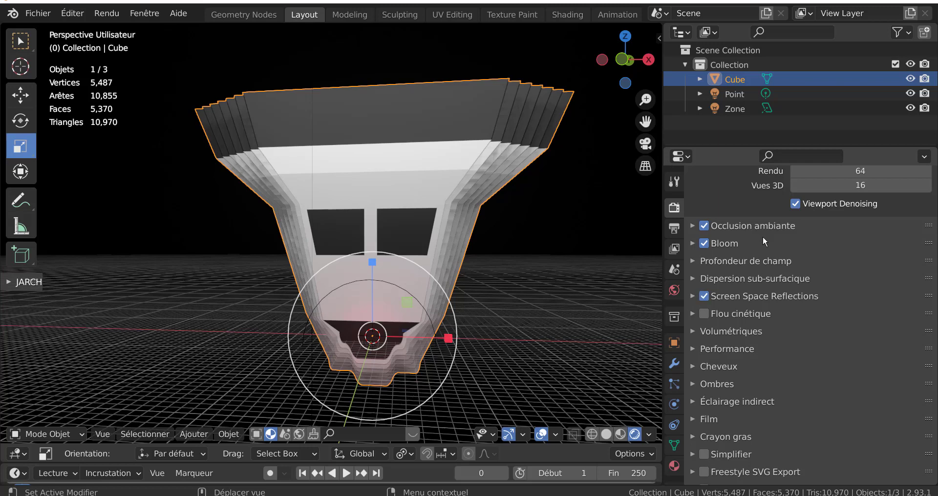
{"action": "scroll", "coordinate": [763, 235], "scroll_direction": "up", "scroll_amount": 4}
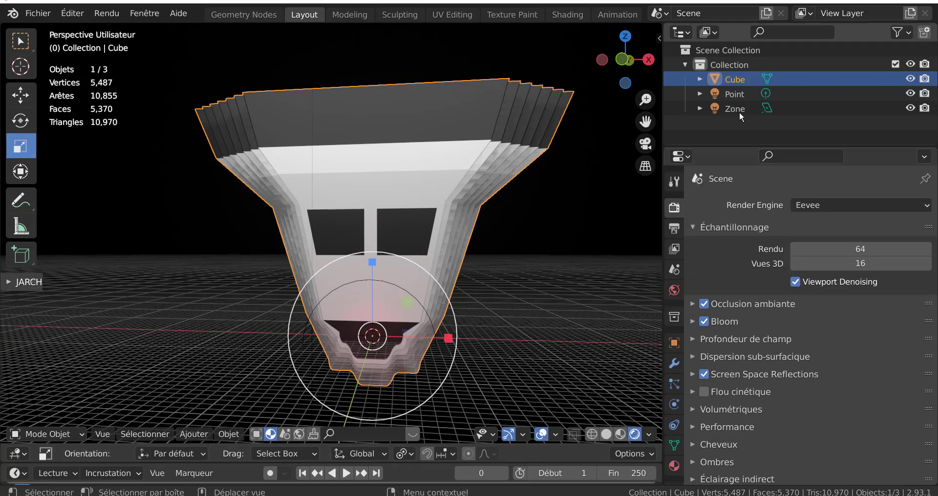
Step: Select the Point light and set its power to 2000 W
{"action": "left_click", "coordinate": [734, 94]}
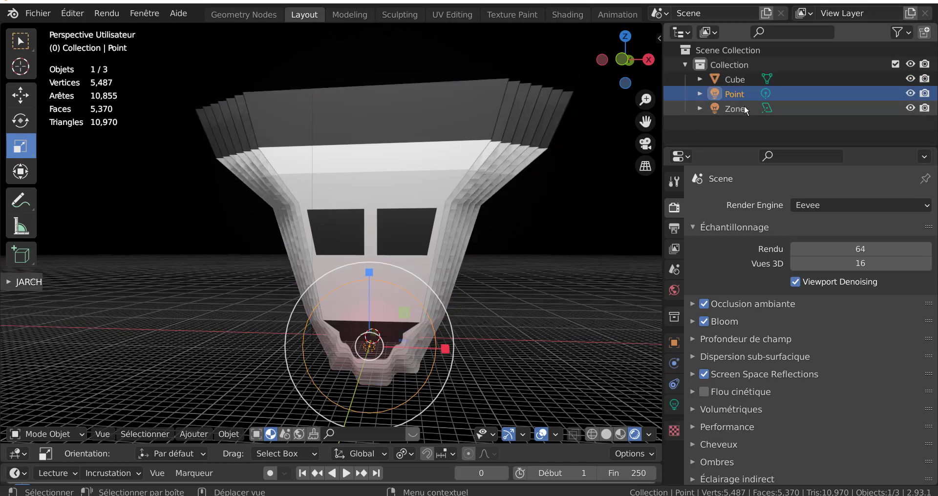
{"action": "left_click", "coordinate": [674, 405]}
{"action": "mouse_move", "coordinate": [812, 301]}
{"action": "left_mouse_down"}
{"action": "mouse_move", "coordinate": [835, 302]}
{"action": "mouse_move", "coordinate": [808, 302]}
{"action": "left_mouse_up"}
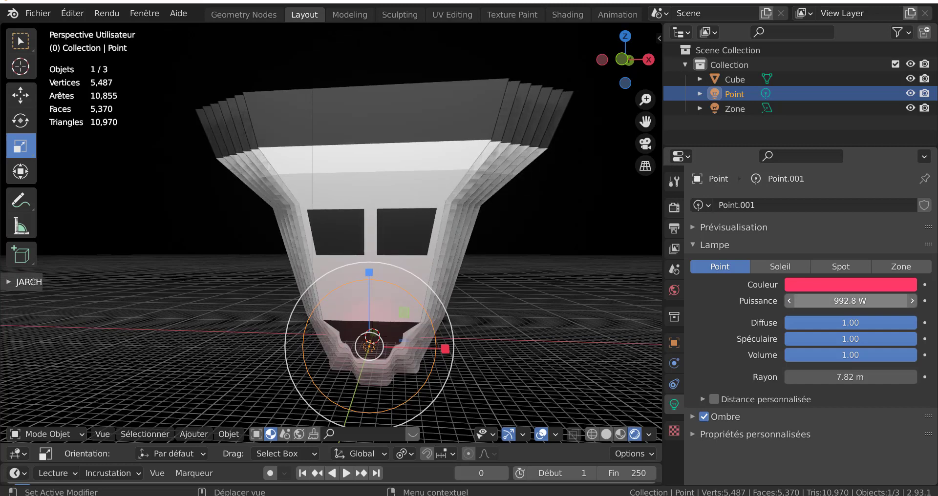
{"action": "left_click", "coordinate": [829, 301]}
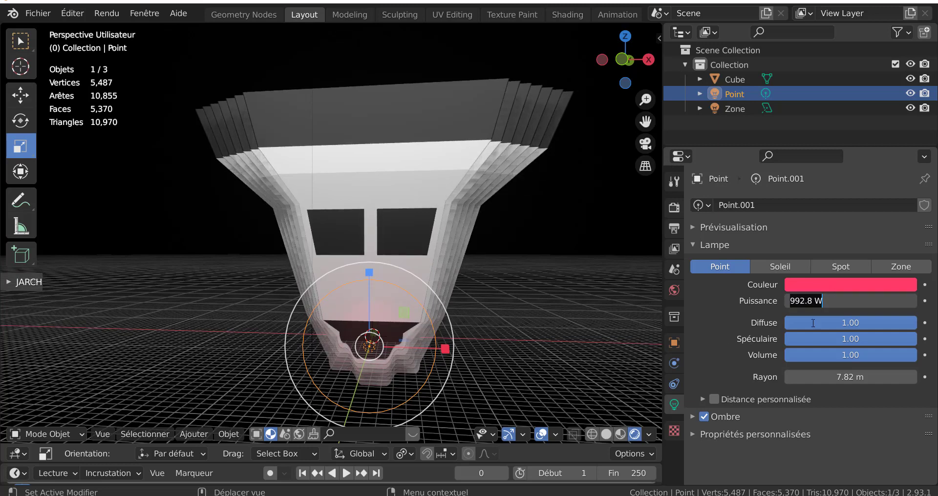
{"action": "left_click", "coordinate": [831, 306]}
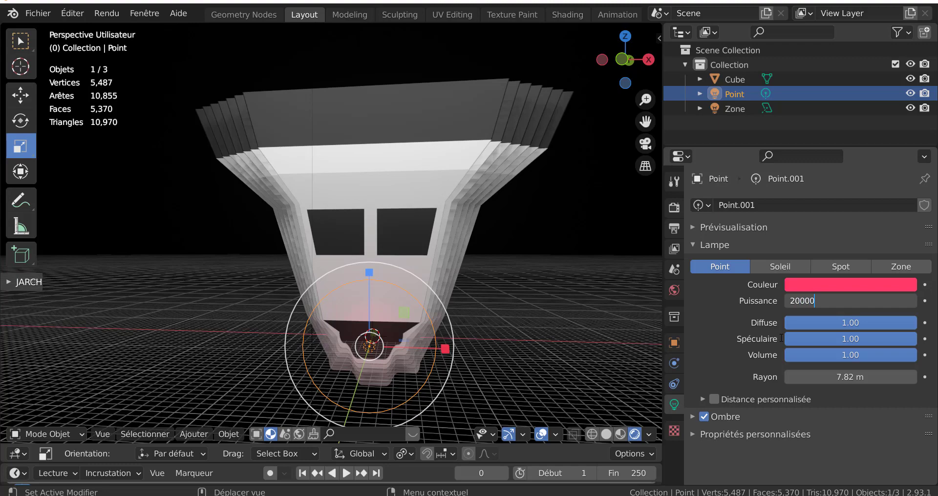
{"action": "key", "text": "Return"}
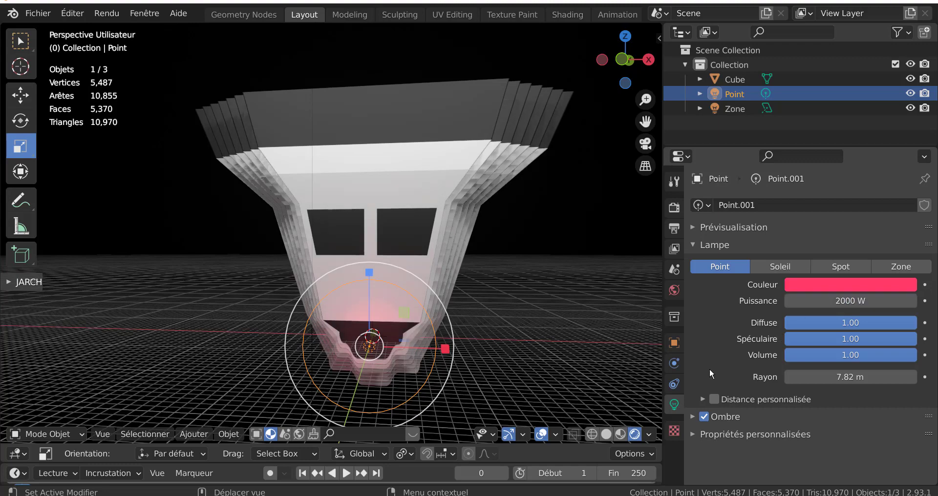
Step: Raise the Point light along the Z axis in front of the wall below the windows
{"action": "middle_click_drag", "start_coordinate": [509, 384], "coordinate": [431, 389]}
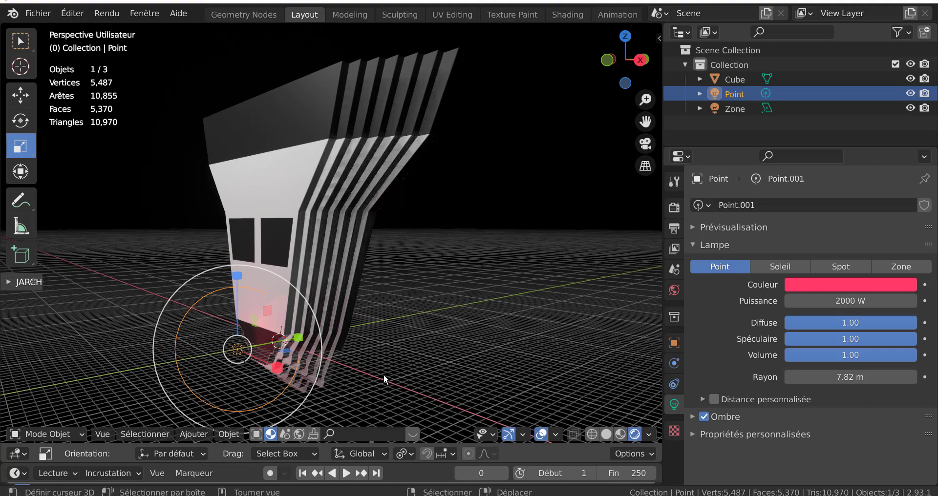
{"action": "key", "text": "g"}
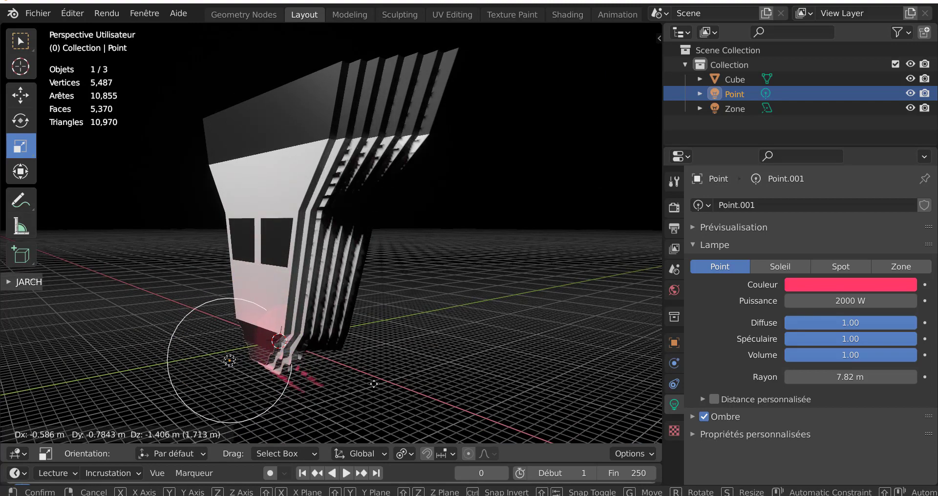
{"action": "left_click", "coordinate": [403, 382]}
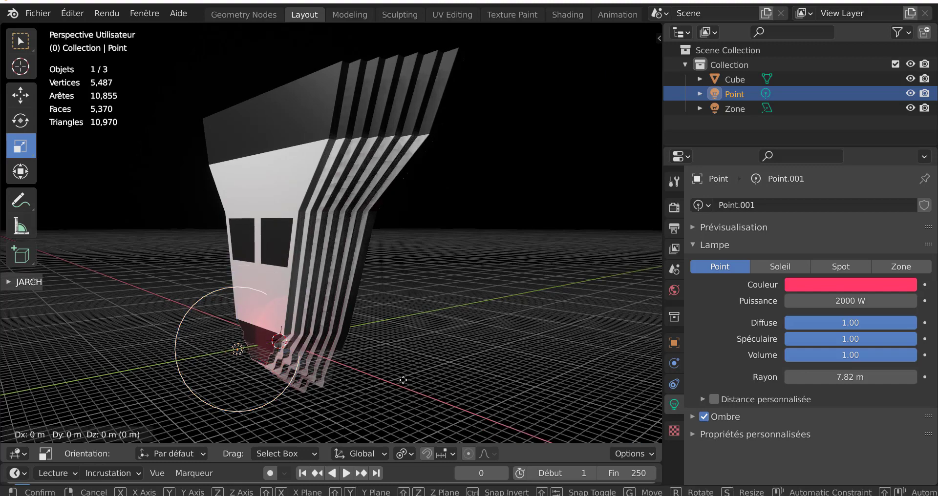
{"action": "key", "text": "g"}
{"action": "key", "text": "z"}
{"action": "left_click", "coordinate": [850, 326]}
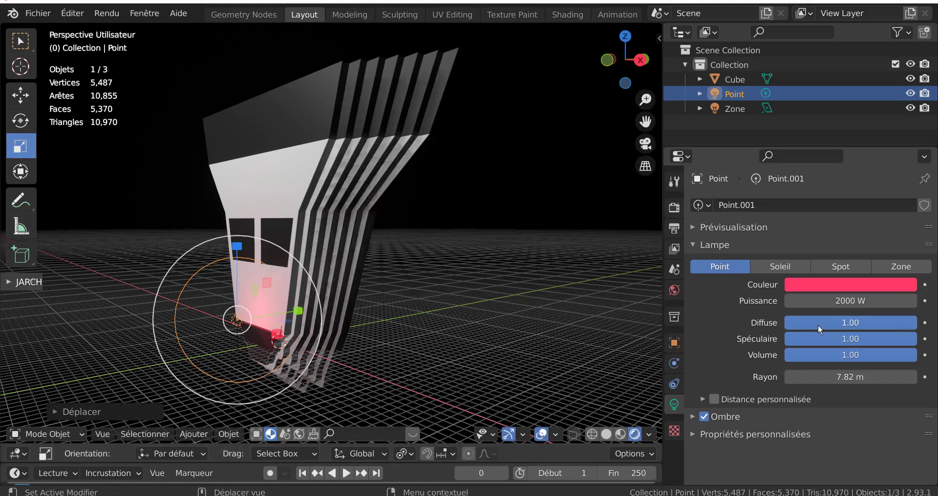
Step: Reduce the Point light's radius to 3.72 m and lower the light about 7.4 m along the Z axis
{"action": "left_click_drag", "start_coordinate": [828, 377], "coordinate": [789, 377]}
{"action": "middle_click_drag", "start_coordinate": [543, 360], "coordinate": [598, 336]}
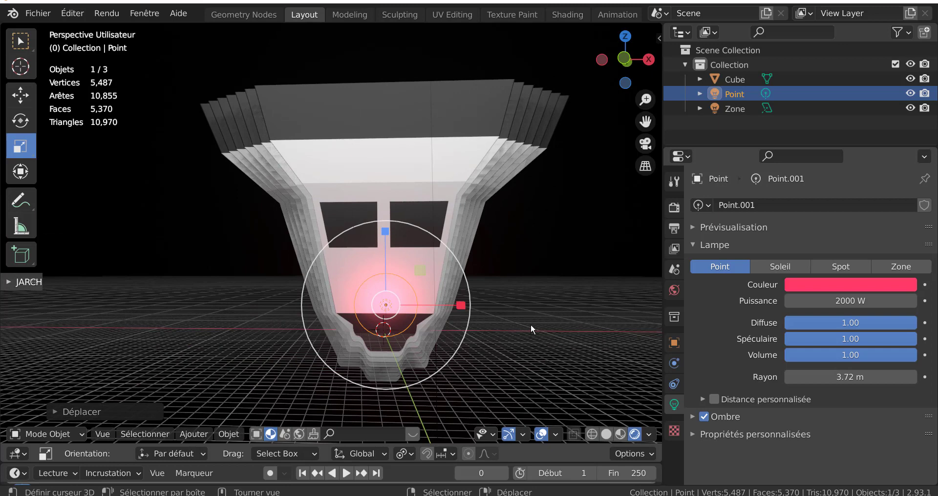
{"action": "key", "text": "g"}
{"action": "key", "text": "z"}
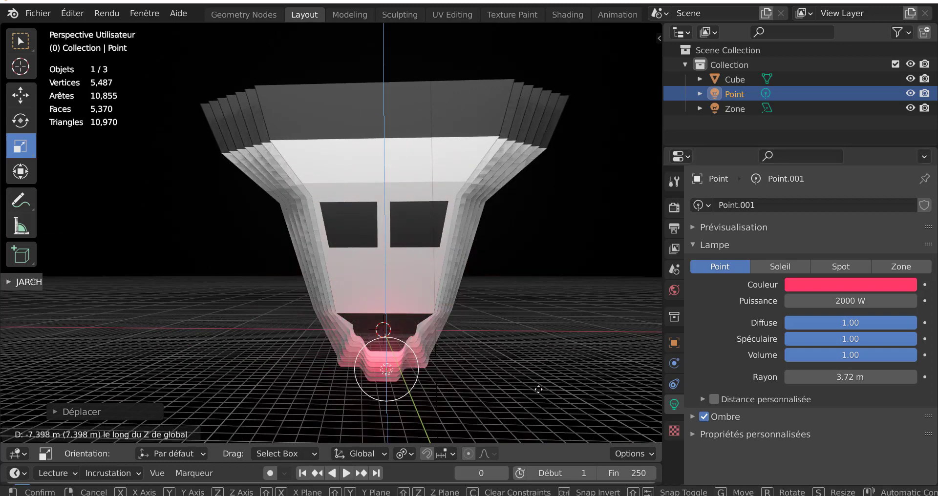
{"action": "left_click", "coordinate": [538, 389]}
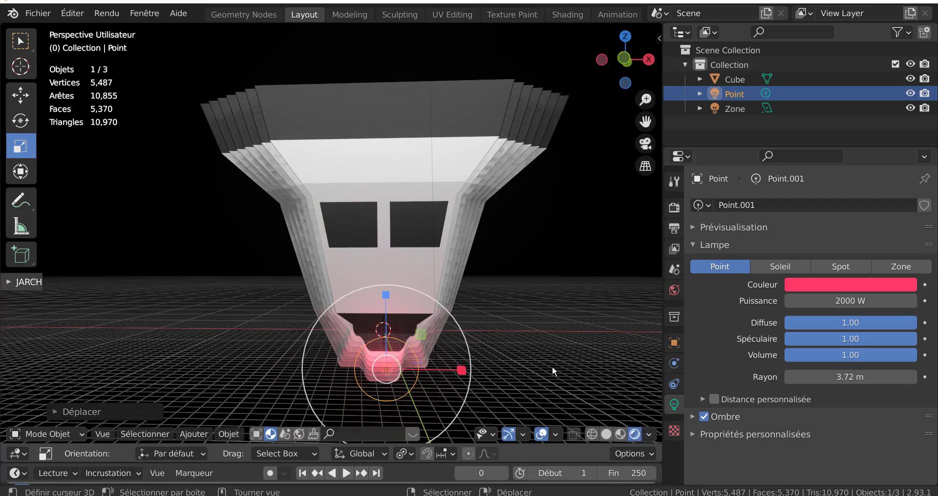
Step: In Material Preview, edit the Cube in vertex mode and circle-select the visible vertices of its dark top band
{"action": "left_click", "coordinate": [619, 434]}
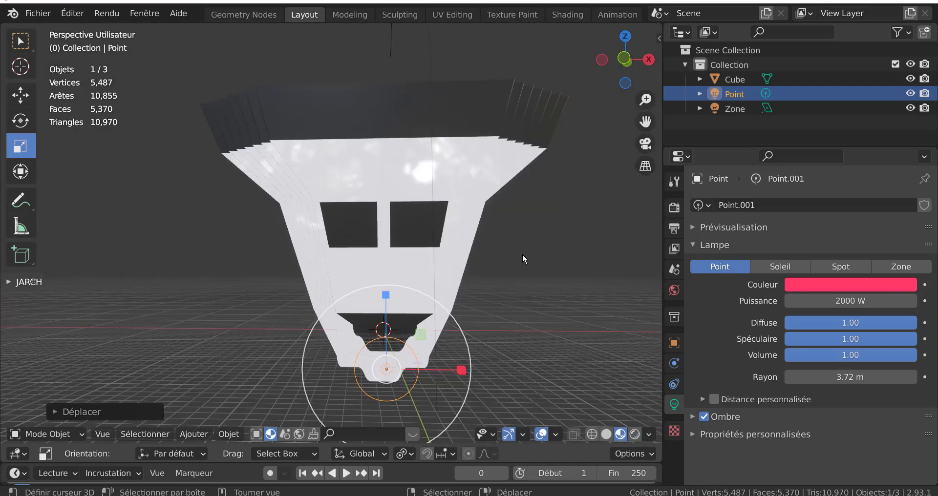
{"action": "left_click", "coordinate": [529, 136]}
{"action": "key", "text": "Tab"}
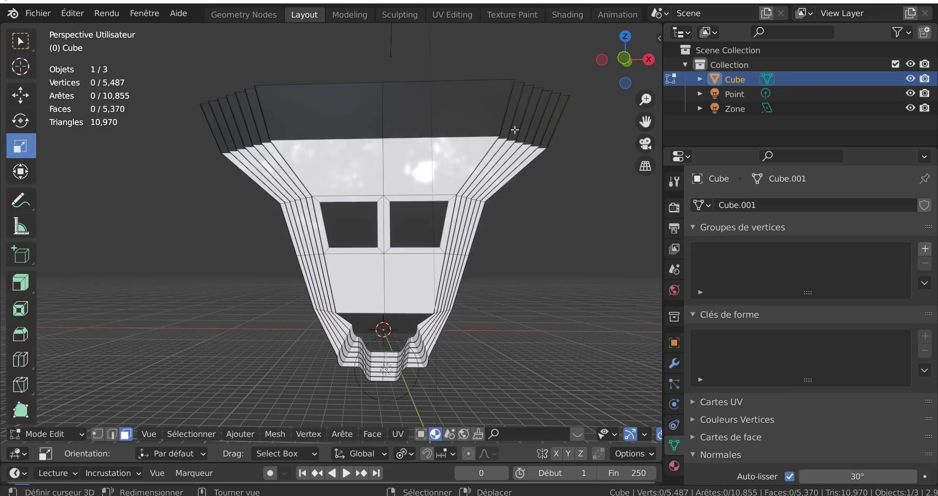
{"action": "left_click", "coordinate": [98, 434]}
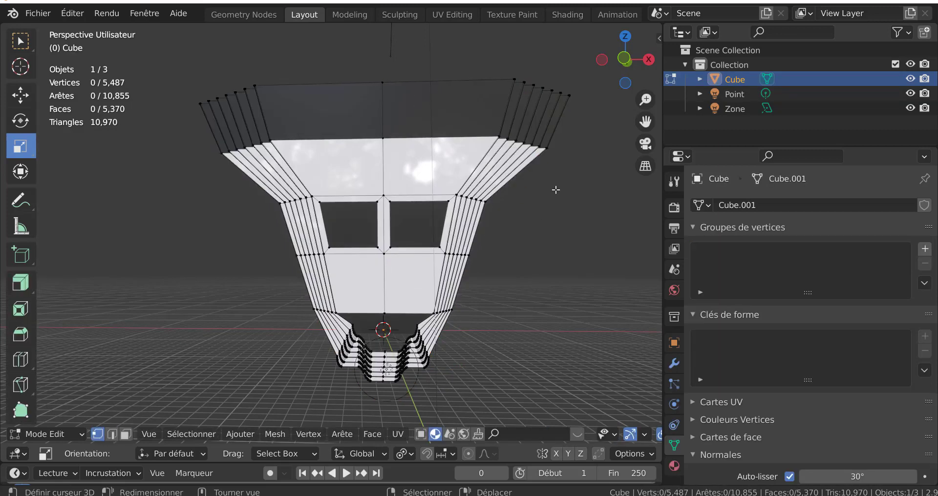
{"action": "key", "text": "c"}
{"action": "mouse_move", "coordinate": [286, 108]}
{"action": "left_mouse_down"}
{"action": "mouse_move", "coordinate": [255, 125]}
{"action": "mouse_move", "coordinate": [278, 99]}
{"action": "mouse_move", "coordinate": [259, 119]}
{"action": "mouse_move", "coordinate": [585, 98]}
{"action": "mouse_move", "coordinate": [560, 167]}
{"action": "mouse_move", "coordinate": [391, 117]}
{"action": "left_mouse_up"}
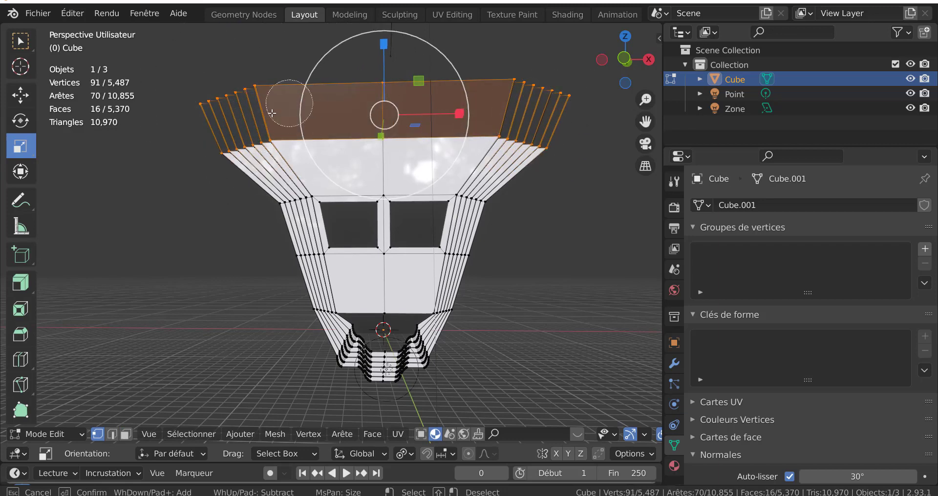
{"action": "right_click", "coordinate": [587, 275]}
Step: With X-ray on, extend the selection to all vertices of the dark top band and scale them narrower along X
{"action": "key", "text": "alt+z"}
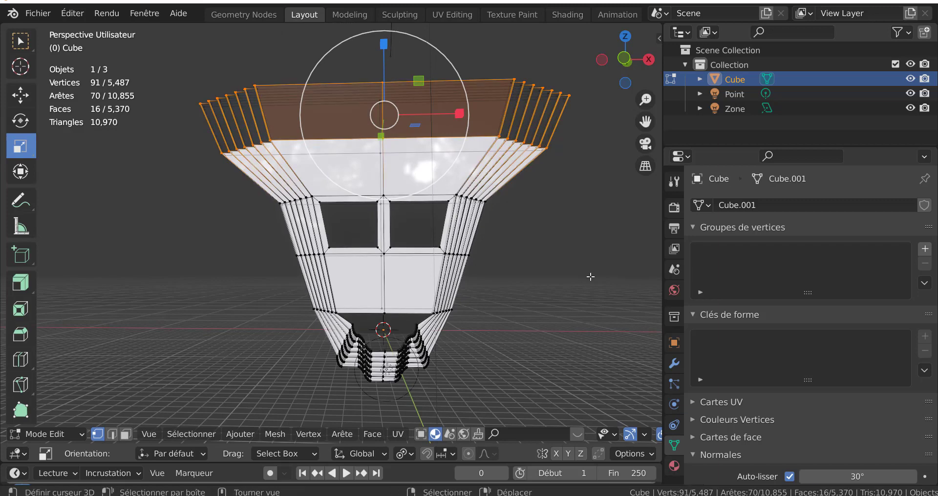
{"action": "key", "text": "c"}
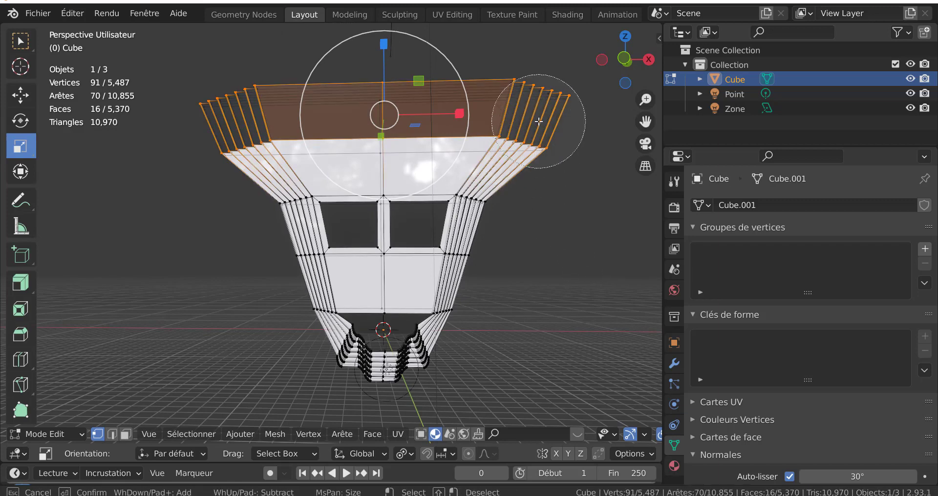
{"action": "mouse_move", "coordinate": [538, 127]}
{"action": "left_mouse_down"}
{"action": "mouse_move", "coordinate": [488, 102]}
{"action": "mouse_move", "coordinate": [210, 135]}
{"action": "left_mouse_up"}
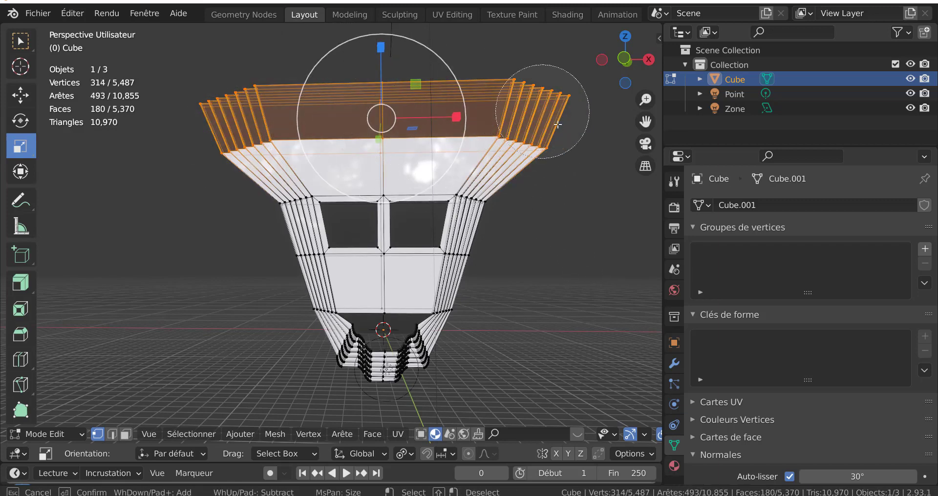
{"action": "right_click", "coordinate": [585, 176]}
{"action": "left_click_drag", "start_coordinate": [447, 119], "coordinate": [406, 147]}
{"action": "key", "text": "Tab"}
{"action": "middle_click_drag", "start_coordinate": [555, 199], "coordinate": [494, 196]}
{"action": "key", "text": "Tab"}
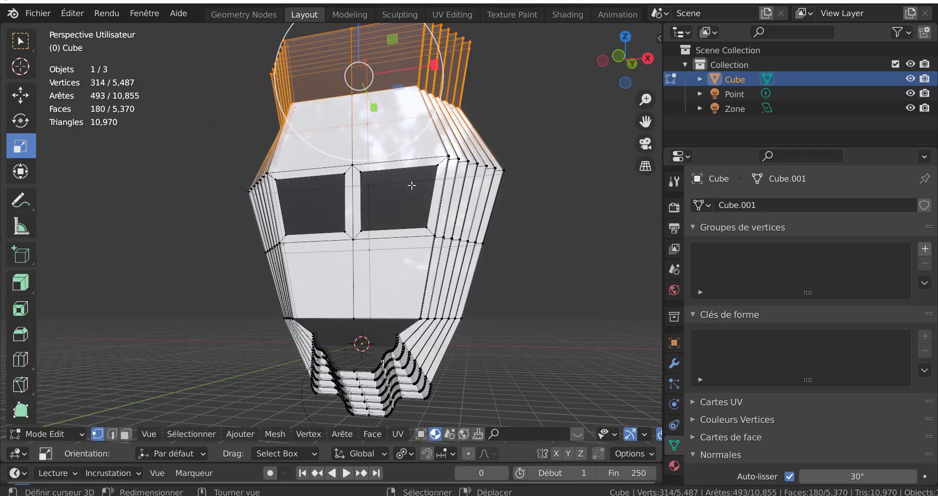
Step: Select the two dark window faces in face mode and extrude them outward about 1.17 m
{"action": "left_click", "coordinate": [129, 433]}
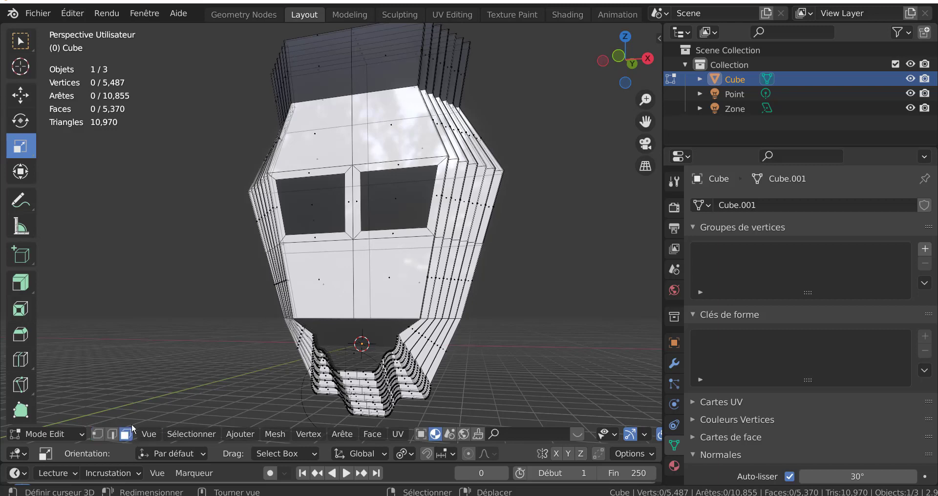
{"action": "left_click", "coordinate": [313, 217]}
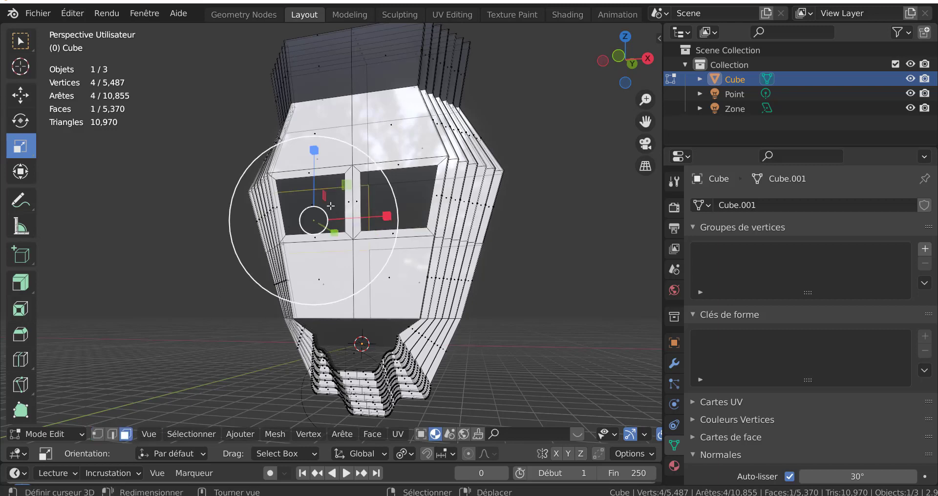
{"action": "left_click", "coordinate": [411, 200], "text": "shift"}
{"action": "middle_click_drag", "start_coordinate": [412, 199], "coordinate": [477, 276]}
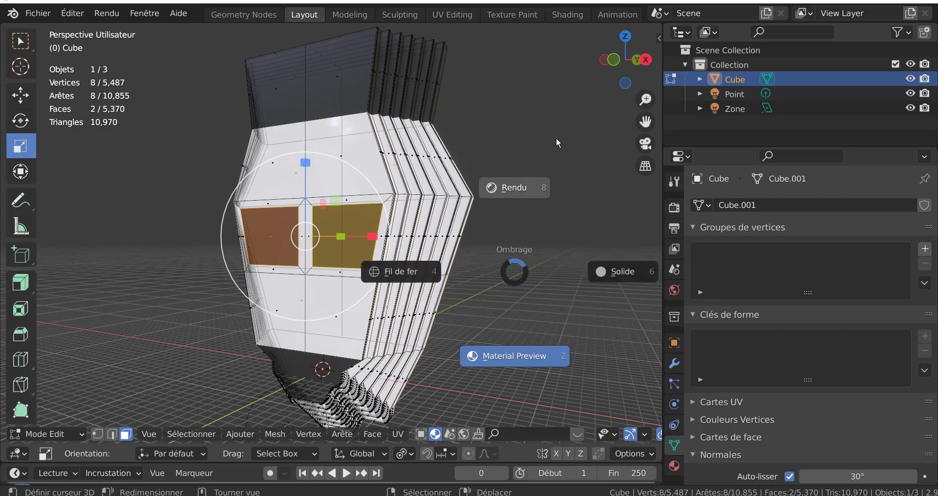
{"action": "key", "text": "Escape"}
{"action": "key", "text": "e"}
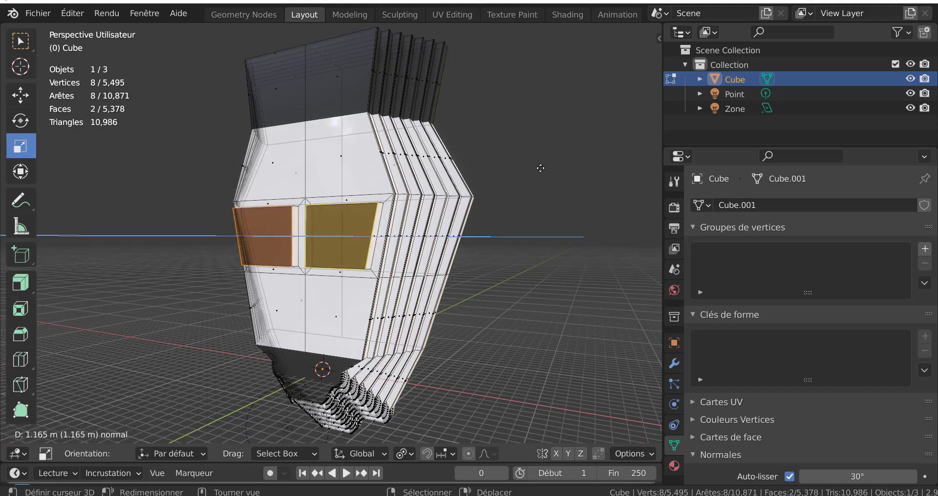
{"action": "left_click", "coordinate": [540, 167]}
Step: Scale the two extruded window faces smaller to taper their sides, and return to Object Mode
{"action": "middle_click_drag", "start_coordinate": [537, 227], "coordinate": [563, 264]}
{"action": "key", "text": "s"}
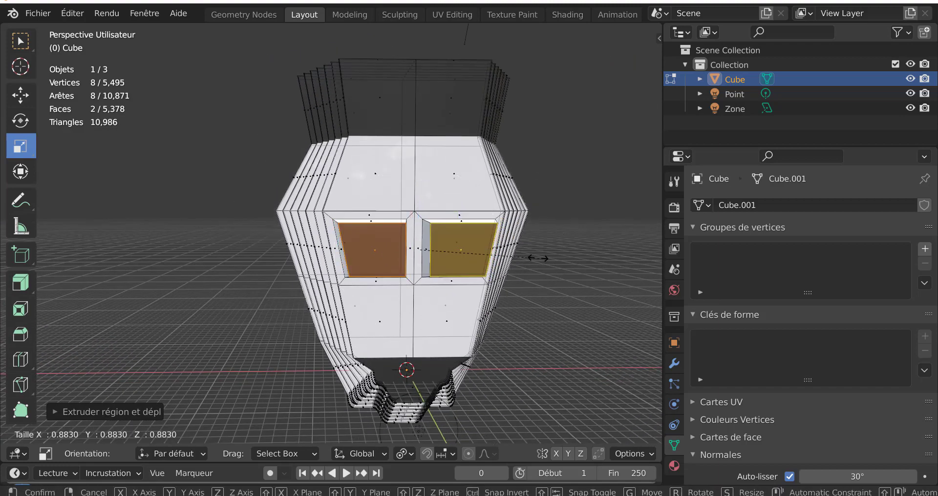
{"action": "left_click", "coordinate": [520, 248]}
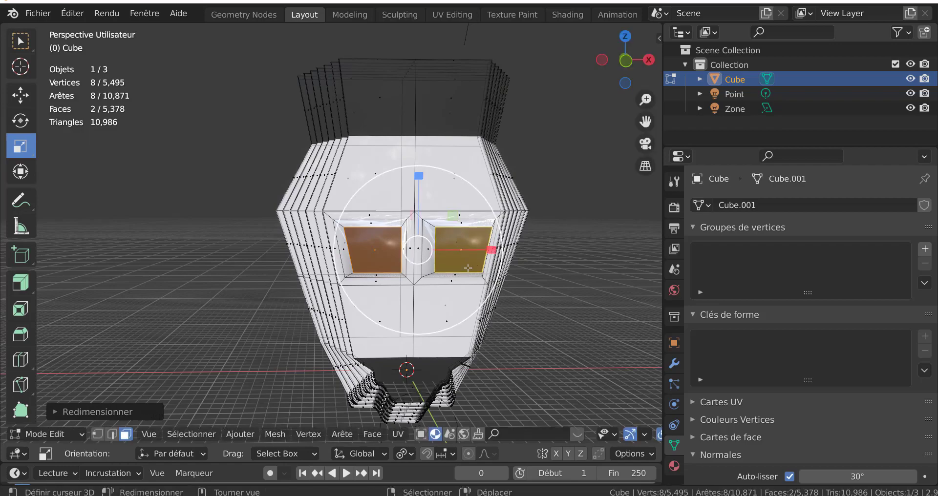
{"action": "scroll", "coordinate": [438, 271], "scroll_direction": "up", "scroll_amount": 2}
{"action": "key", "text": "Tab"}
Step: Inspect the protruding windows and stepped sides from the top, front and oblique angles in a widened 3D viewport
{"action": "mouse_move", "coordinate": [436, 270]}
{"action": "middle_mouse_down"}
{"action": "mouse_move", "coordinate": [440, 241]}
{"action": "mouse_move", "coordinate": [496, 222]}
{"action": "mouse_move", "coordinate": [508, 246]}
{"action": "mouse_move", "coordinate": [425, 271]}
{"action": "middle_mouse_up"}
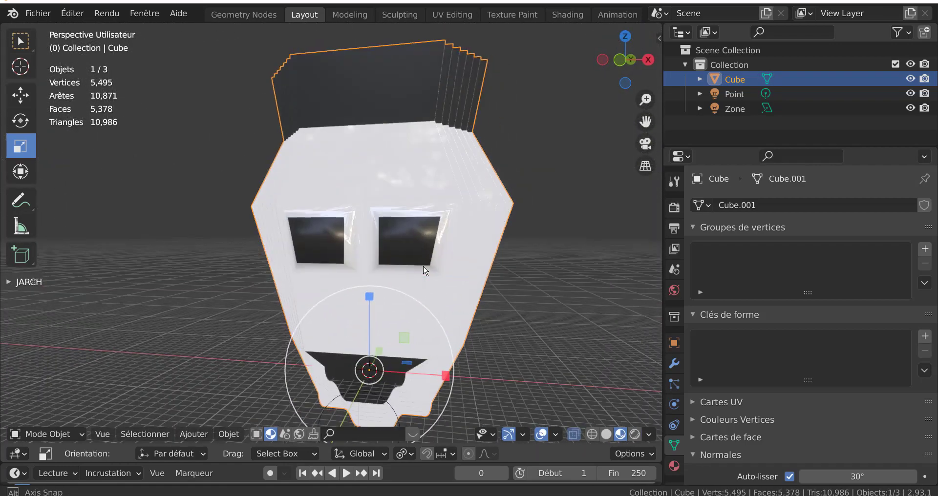
{"action": "middle_click_drag", "start_coordinate": [361, 276], "coordinate": [501, 250]}
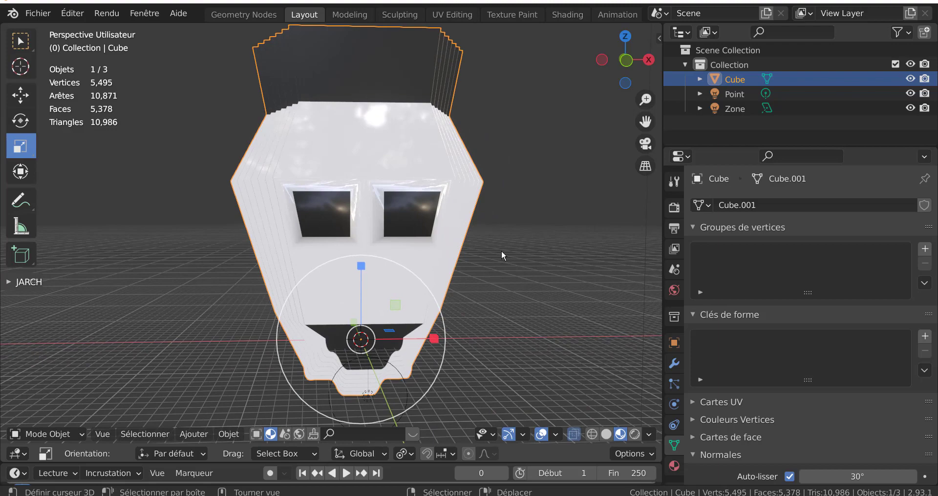
{"action": "key", "text": "KP_7"}
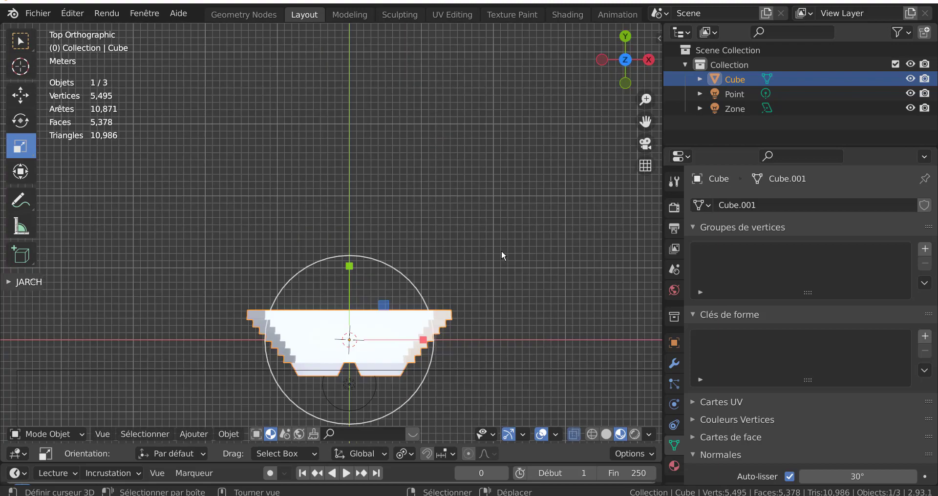
{"action": "key", "text": "KP_1"}
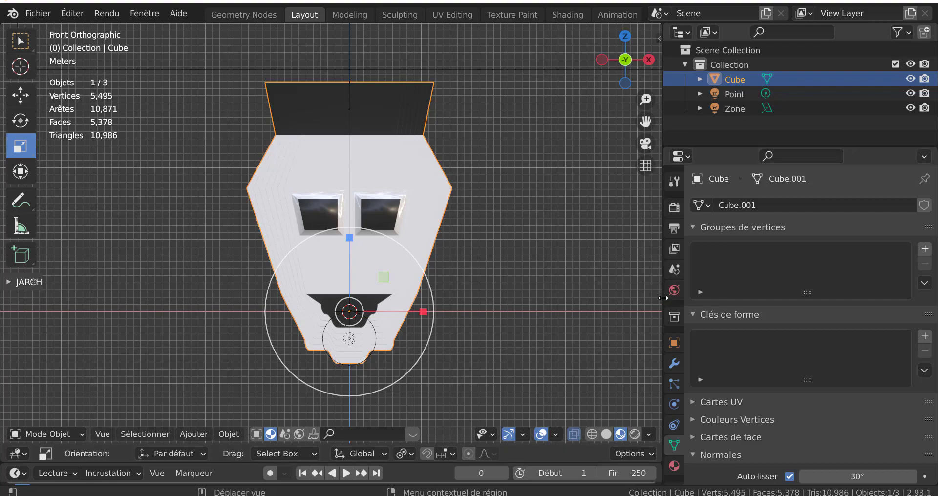
{"action": "left_click_drag", "start_coordinate": [663, 299], "coordinate": [769, 303]}
{"action": "middle_click_drag", "start_coordinate": [534, 291], "coordinate": [584, 292]}
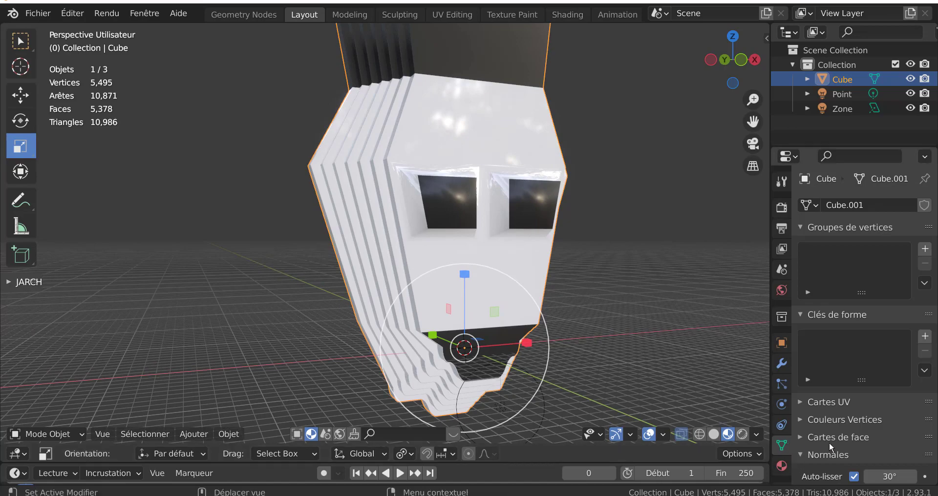
{"action": "middle_click_drag", "start_coordinate": [605, 314], "coordinate": [573, 321]}
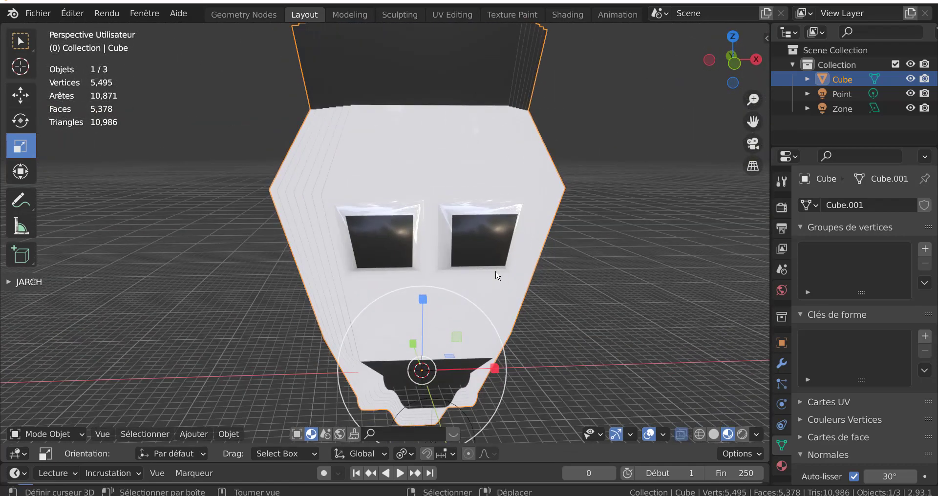
{"action": "middle_click_drag", "start_coordinate": [475, 273], "coordinate": [422, 284]}
Step: Put the Cube back in Edit Mode with edge selection active
{"action": "key", "text": "Tab"}
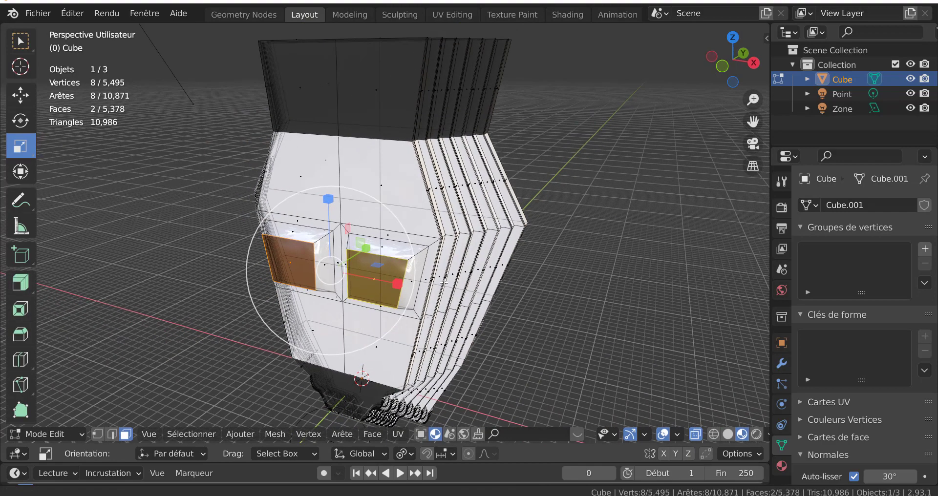
{"action": "left_click", "coordinate": [112, 435]}
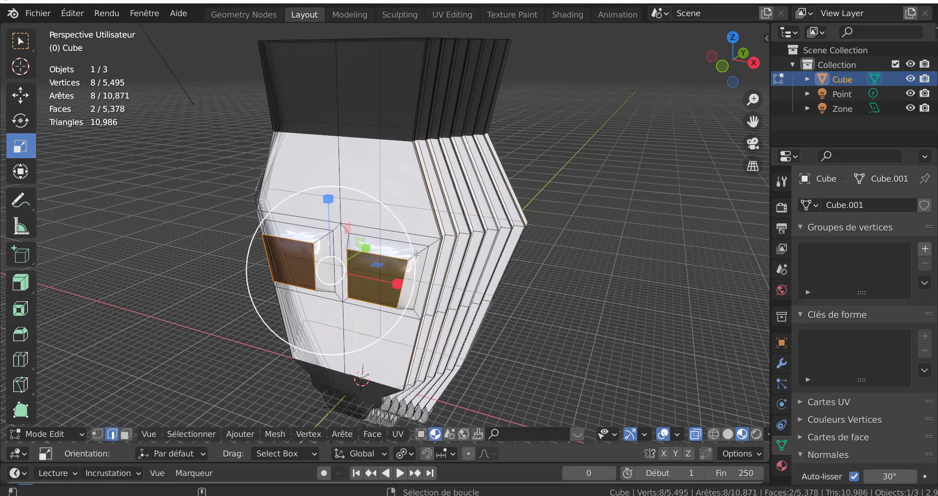
{"action": "left_click", "coordinate": [415, 255], "text": "alt+shift"}
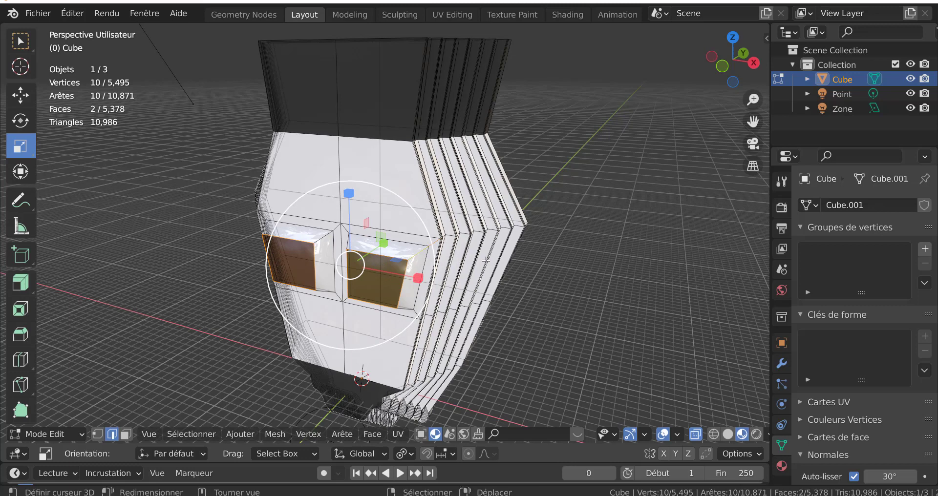
{"action": "scroll", "coordinate": [561, 279], "scroll_direction": "up", "scroll_amount": 3}
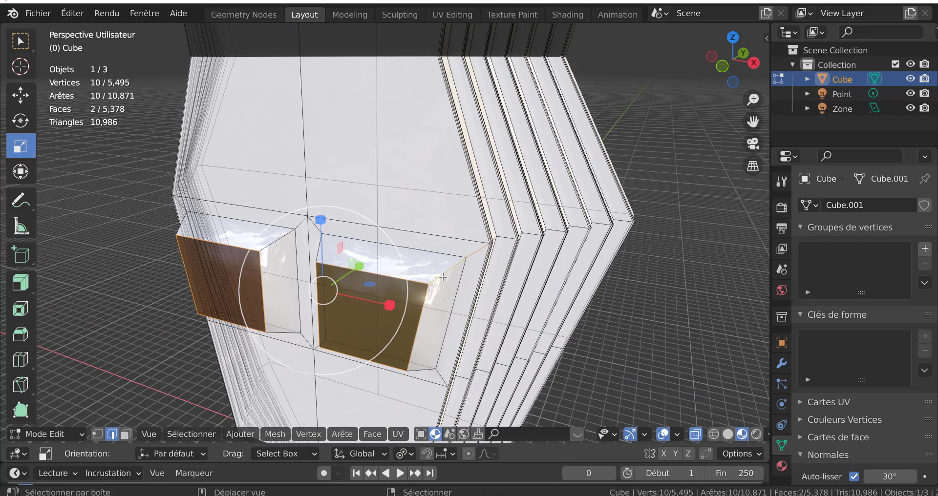
{"action": "left_click", "coordinate": [445, 273], "text": "ctrl+alt"}
{"action": "left_click", "coordinate": [444, 273], "text": "ctrl+alt"}
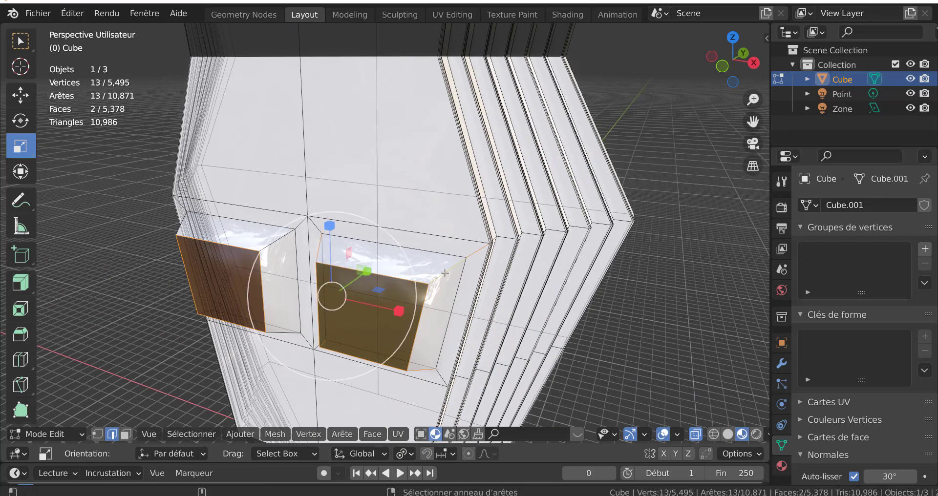
{"action": "left_click", "coordinate": [291, 328], "text": "ctrl+alt+shift"}
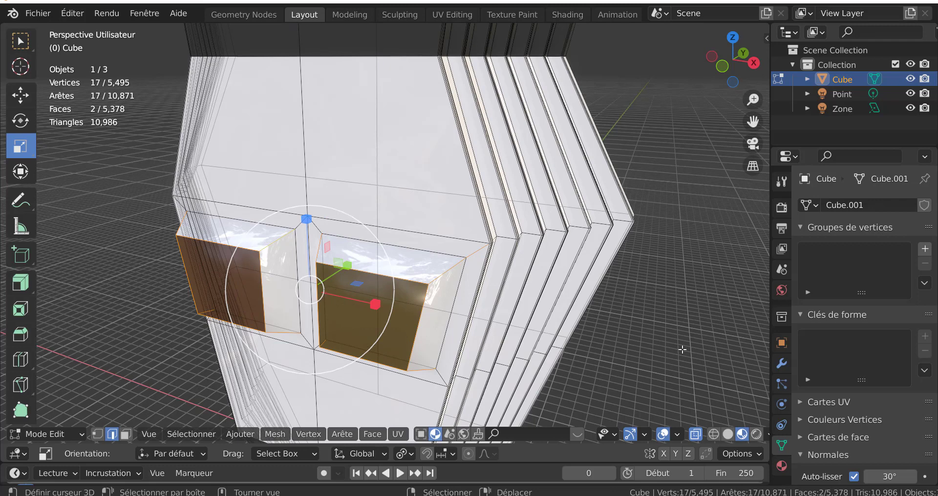
{"action": "key", "text": "alt+a"}
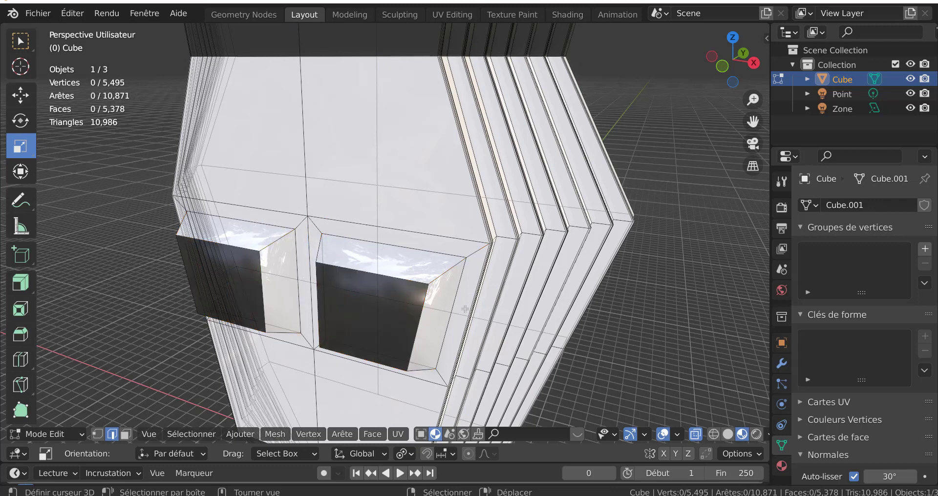
Step: In Solid shading, select the rings of four slanted corner edges around both protruding windows
{"action": "left_click", "coordinate": [726, 434]}
{"action": "left_click", "coordinate": [439, 276], "text": "ctrl+alt"}
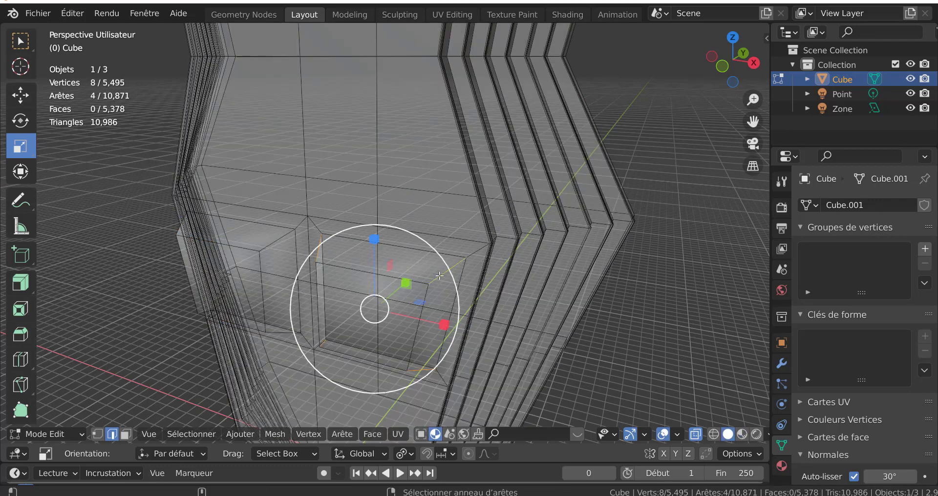
{"action": "left_click", "coordinate": [279, 241], "text": "ctrl+alt+shift"}
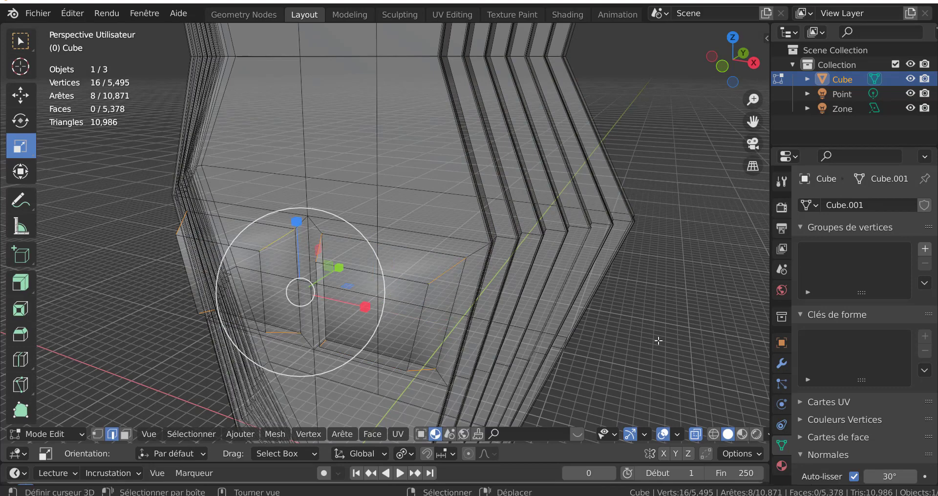
{"action": "middle_click_drag", "start_coordinate": [647, 334], "coordinate": [666, 315]}
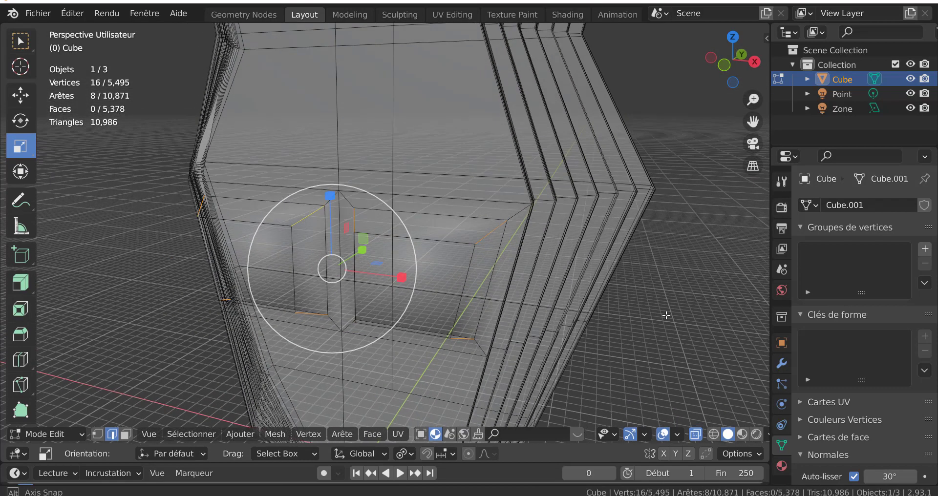
Step: In Material Preview, bevel the selected window corner edges with 3 segments and return to Object Mode
{"action": "left_click", "coordinate": [741, 434]}
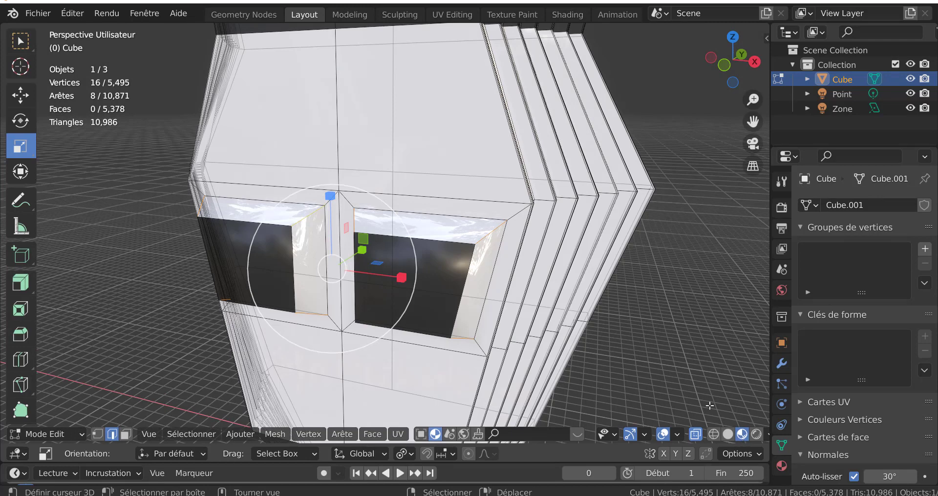
{"action": "key", "text": "ctrl+b"}
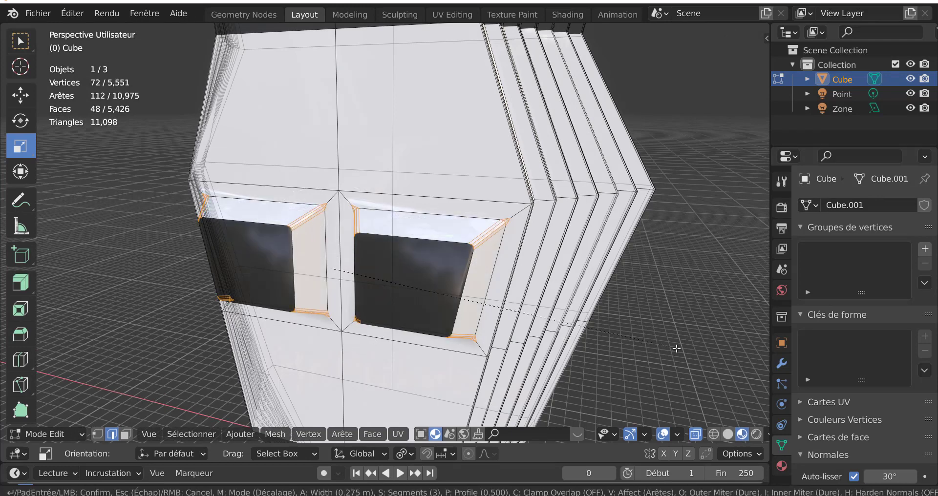
{"action": "left_click", "coordinate": [703, 355]}
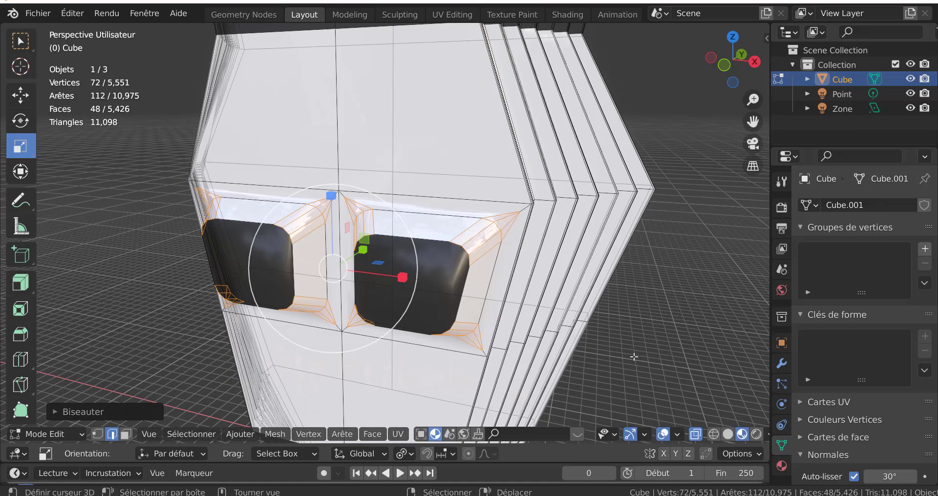
{"action": "key", "text": "Tab"}
{"action": "middle_click_drag", "start_coordinate": [626, 358], "coordinate": [559, 364]}
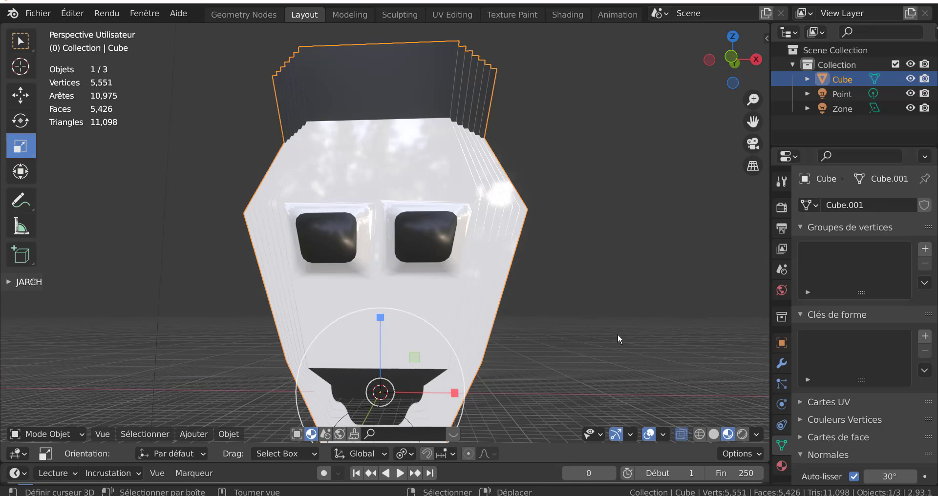
{"action": "middle_click_drag", "start_coordinate": [549, 345], "coordinate": [587, 321]}
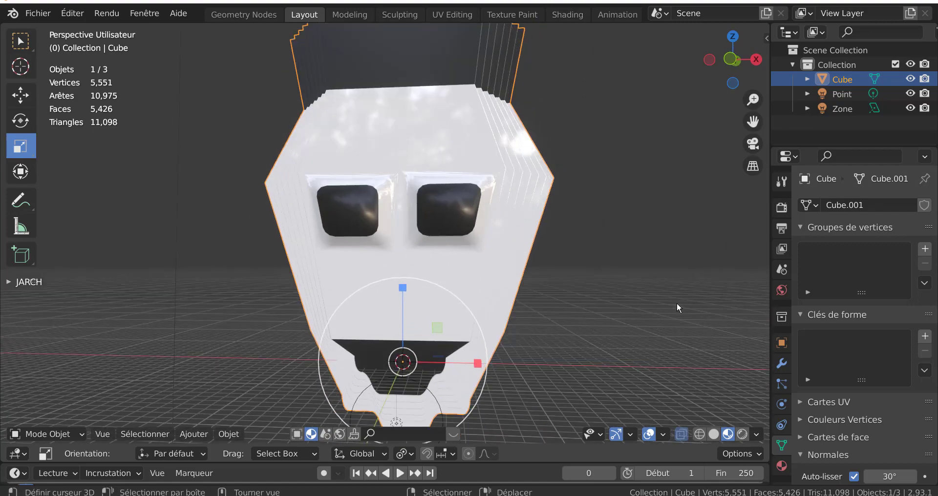
{"action": "middle_click_drag", "start_coordinate": [661, 300], "coordinate": [680, 321]}
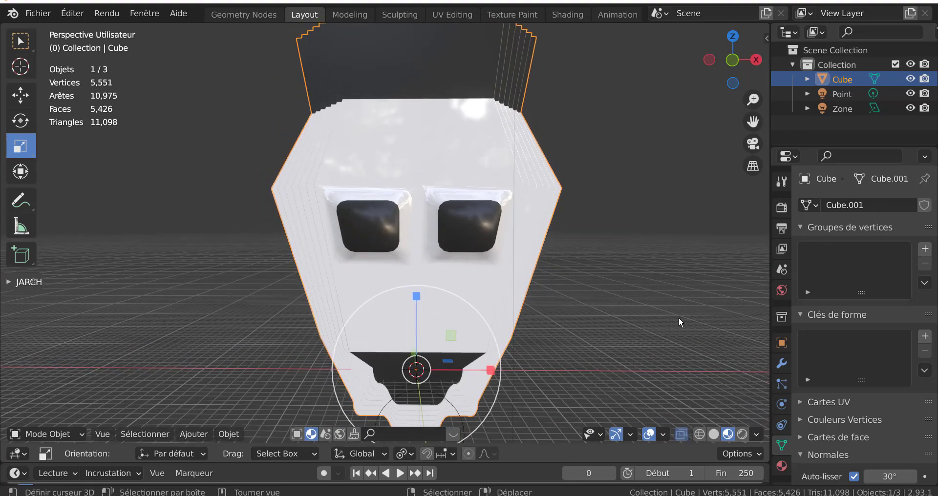